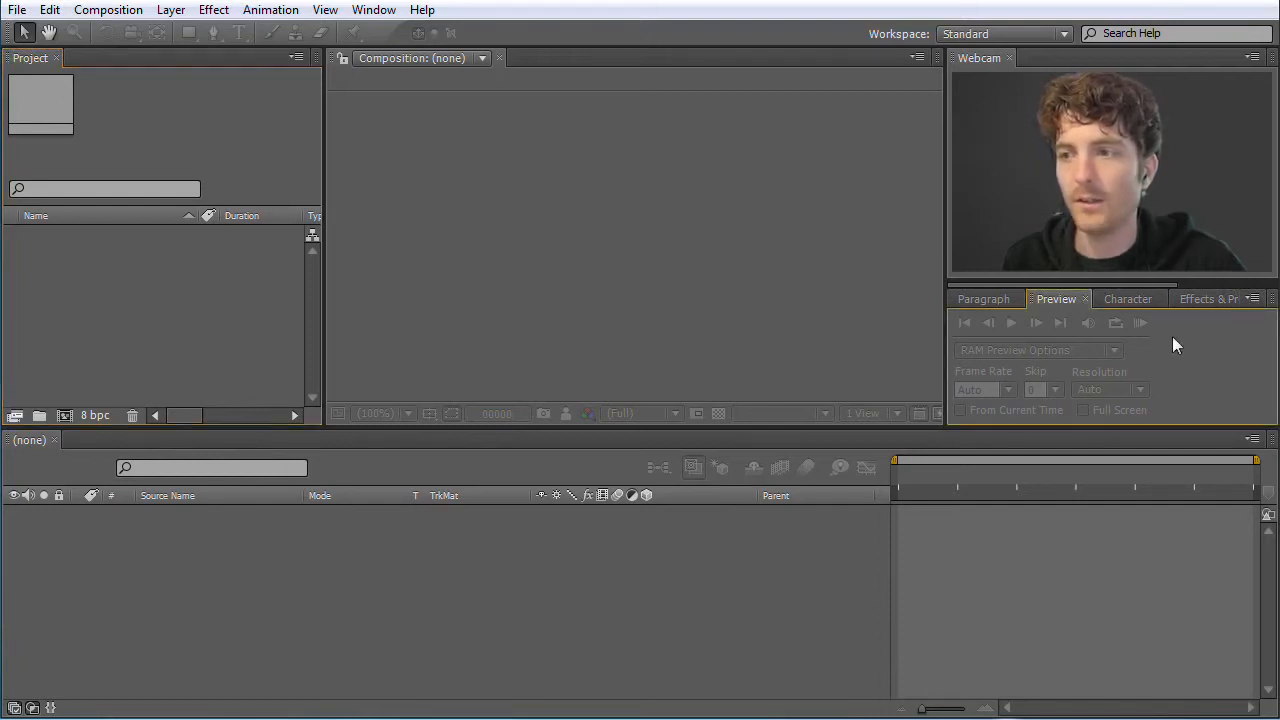
Look over the Project, Composition and Timeline panels and the Paragraph, Preview, Character, and Effects & Presets panels
left_click(1120, 298)
left_click(990, 298)
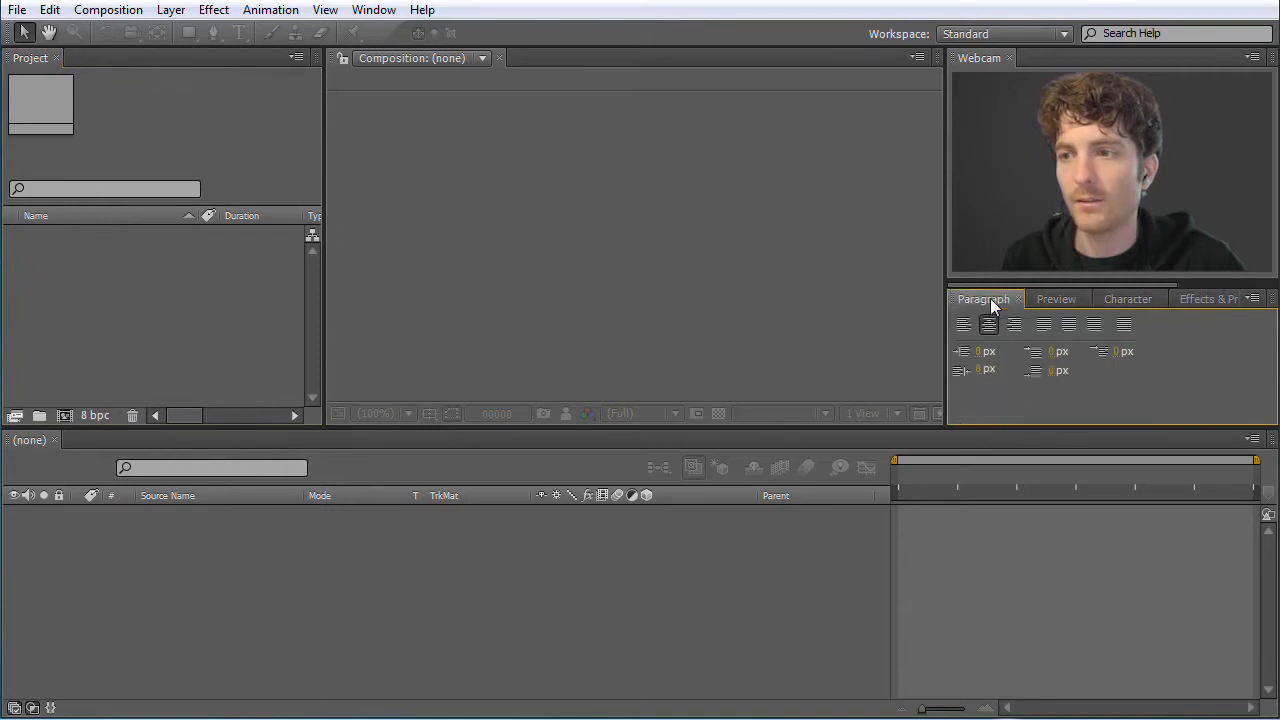
left_click(1208, 299)
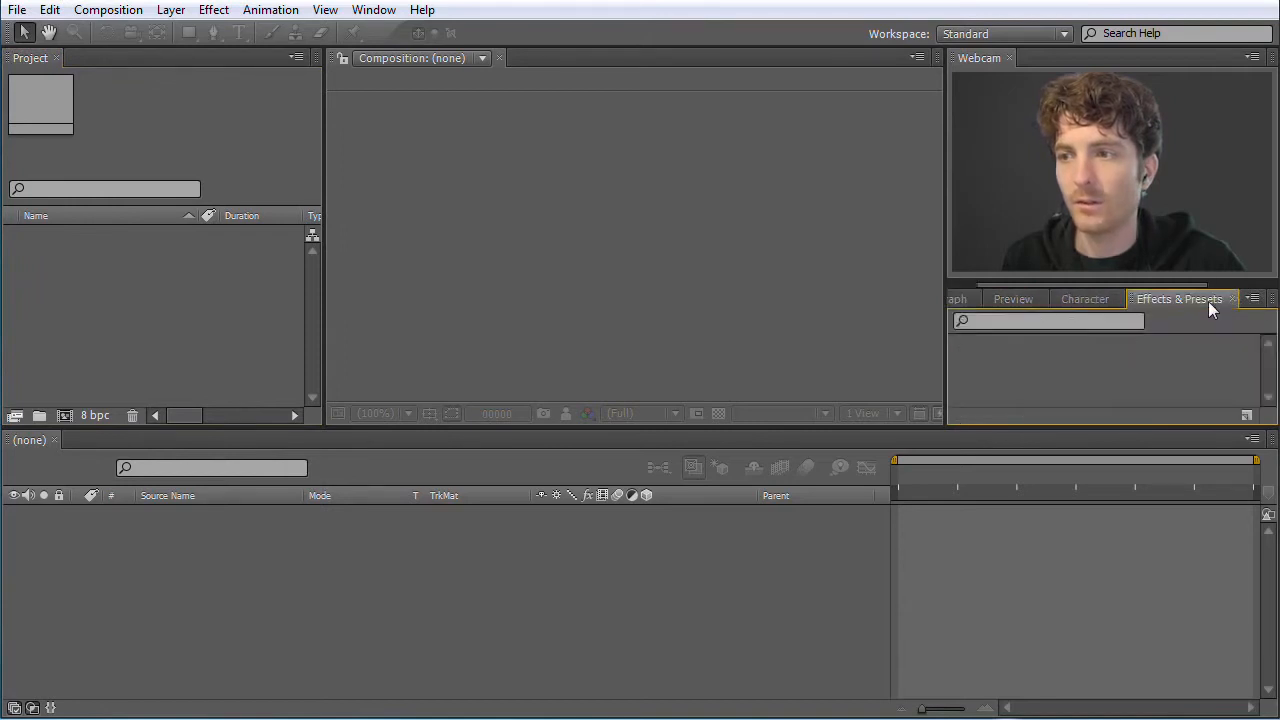
left_click(1084, 303)
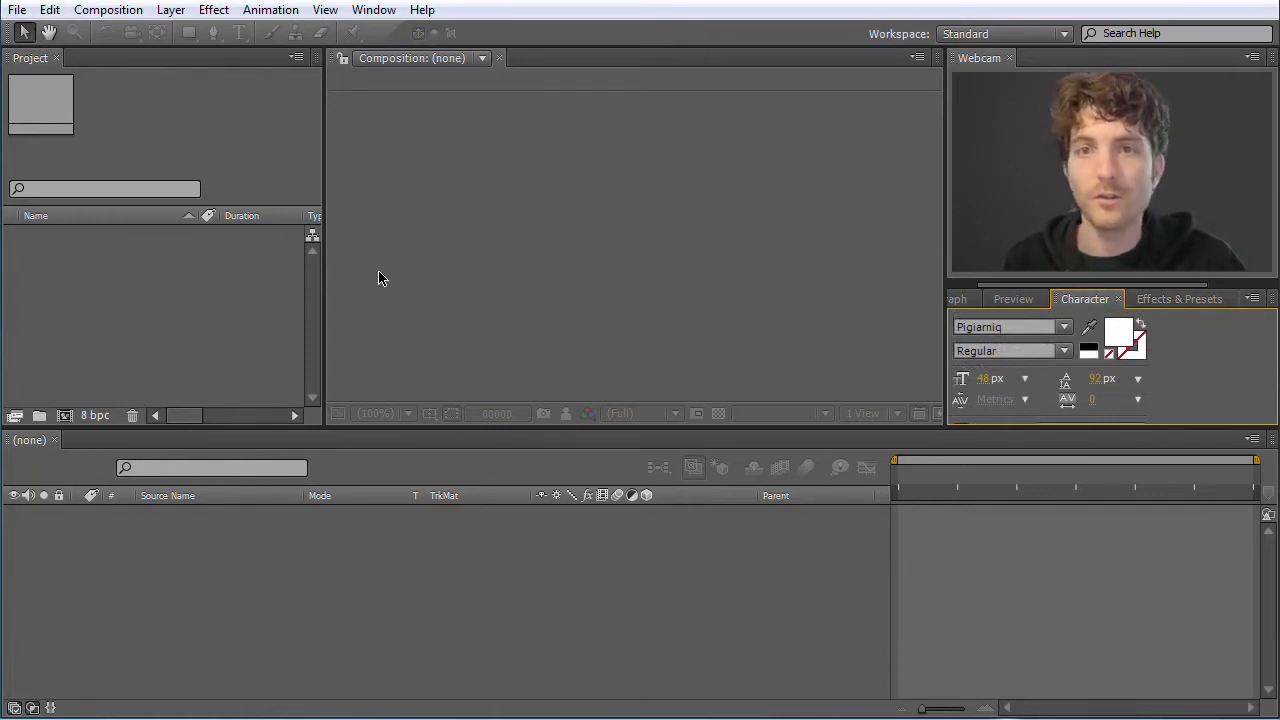
left_click(229, 151)
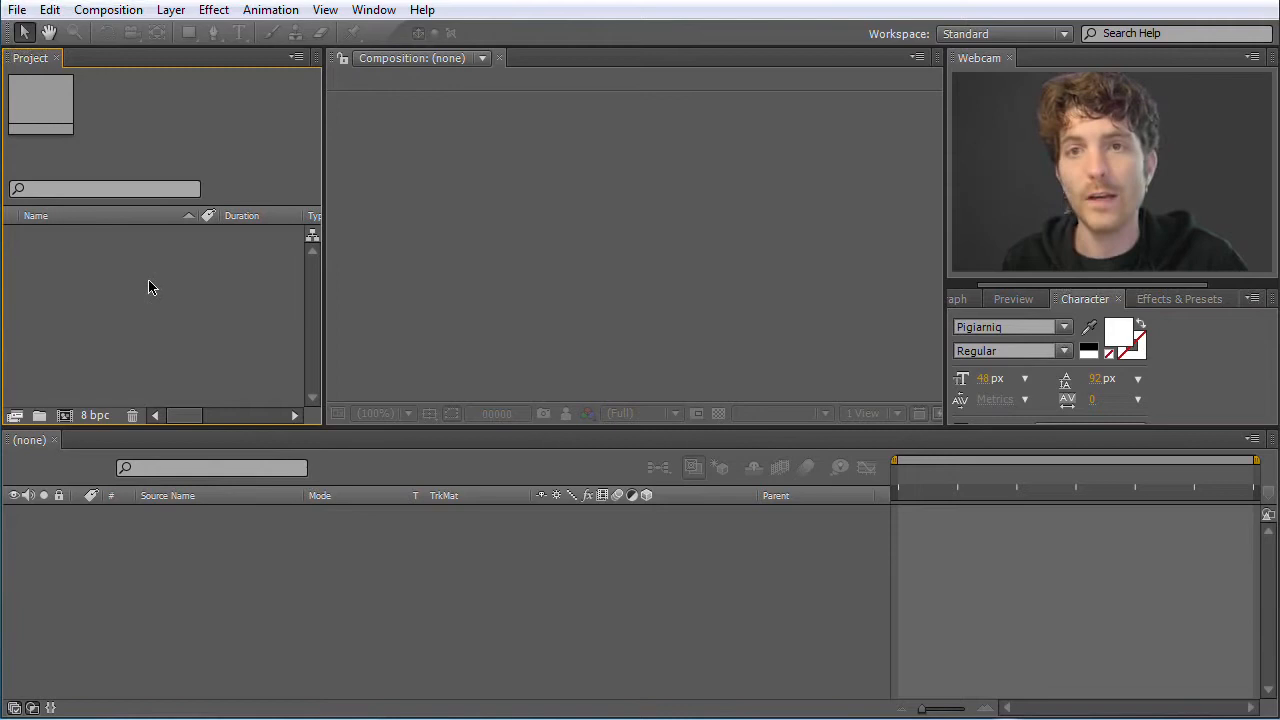
left_click(654, 280)
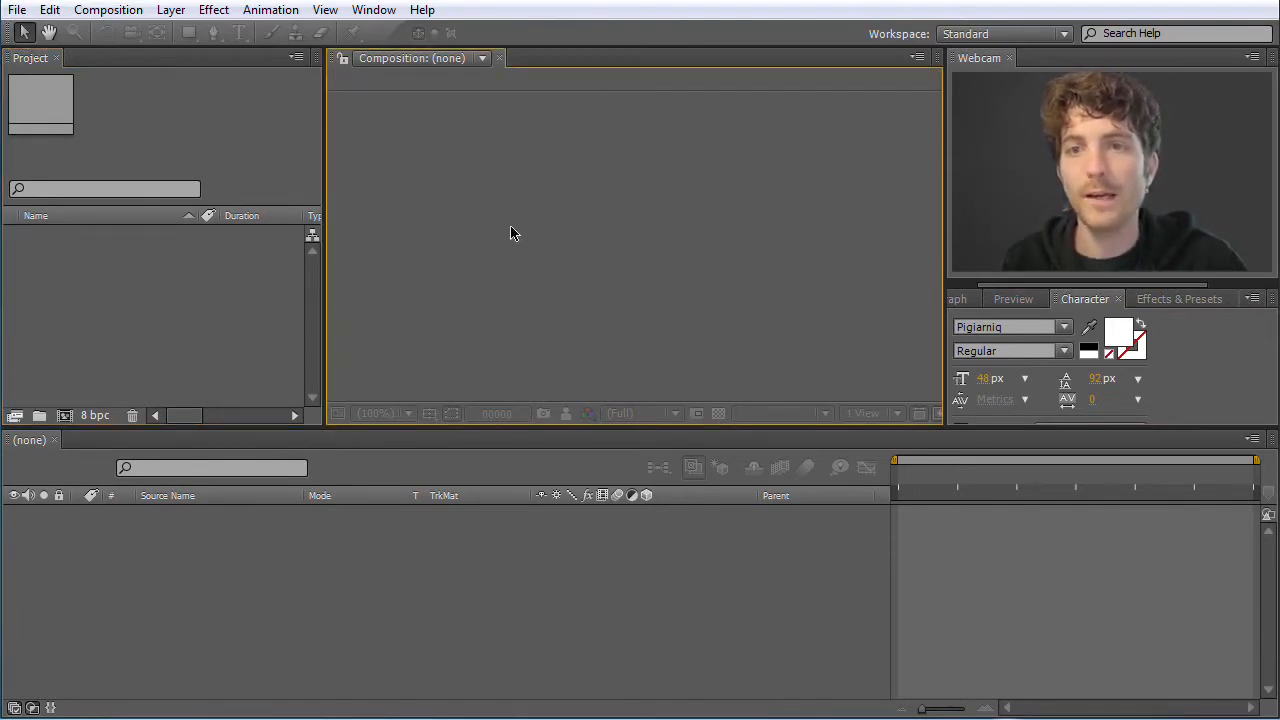
left_click(485, 600)
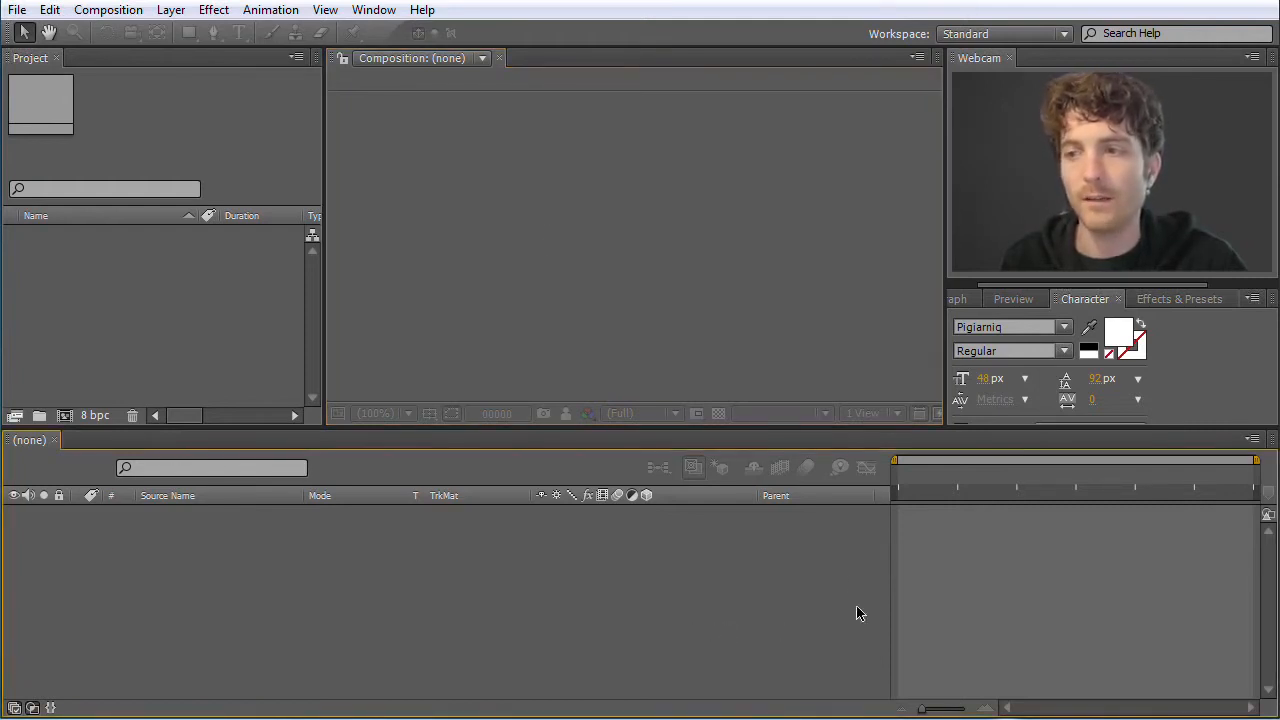
left_click(1158, 299)
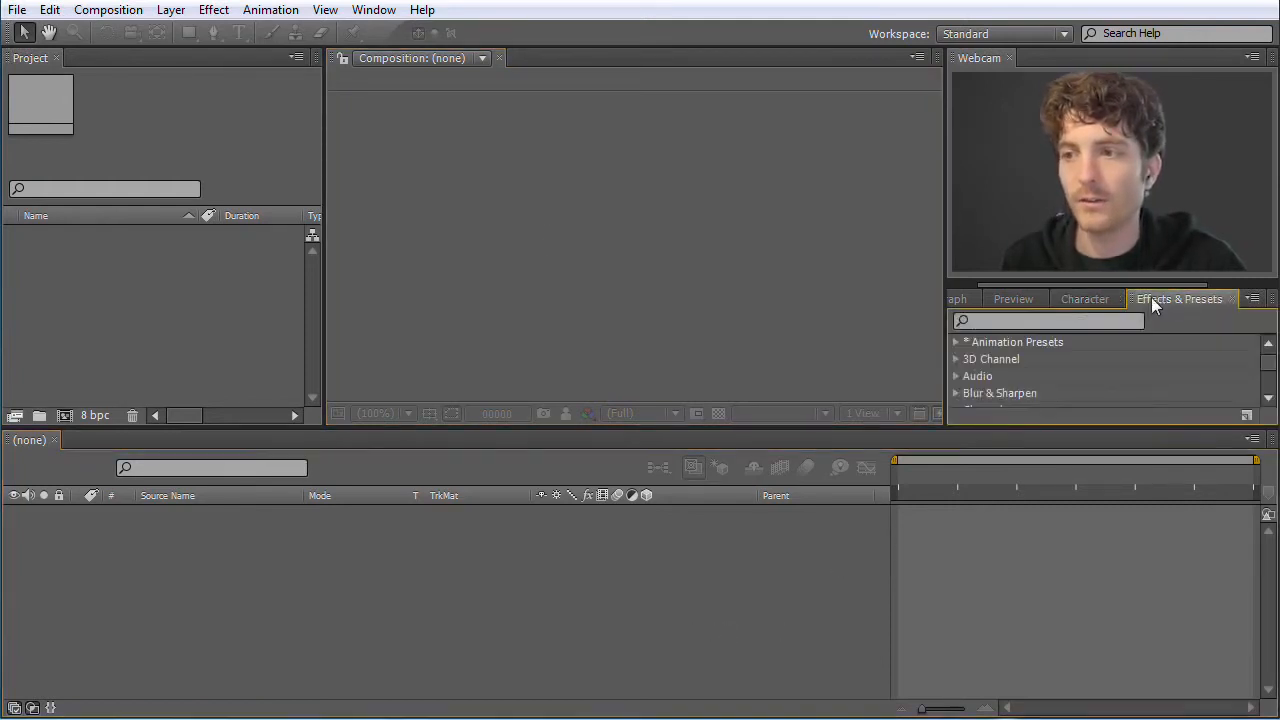
left_click(1010, 300)
left_click(1078, 300)
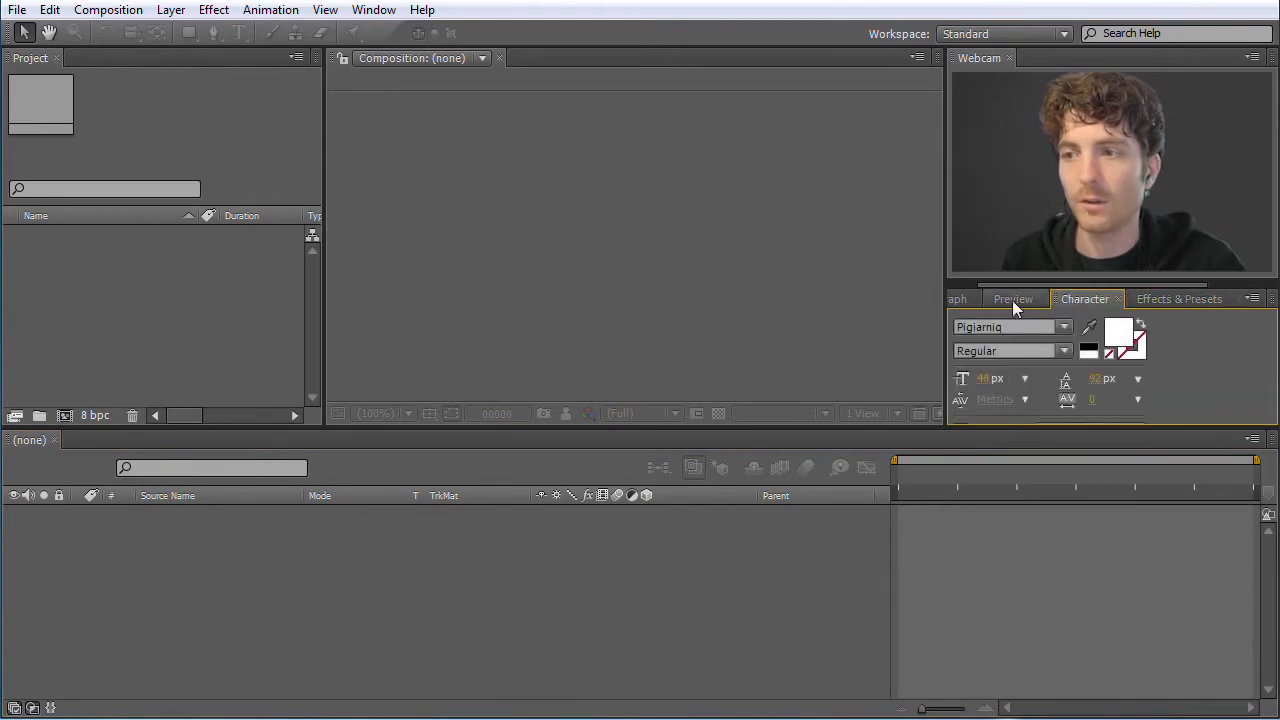
left_click(960, 300)
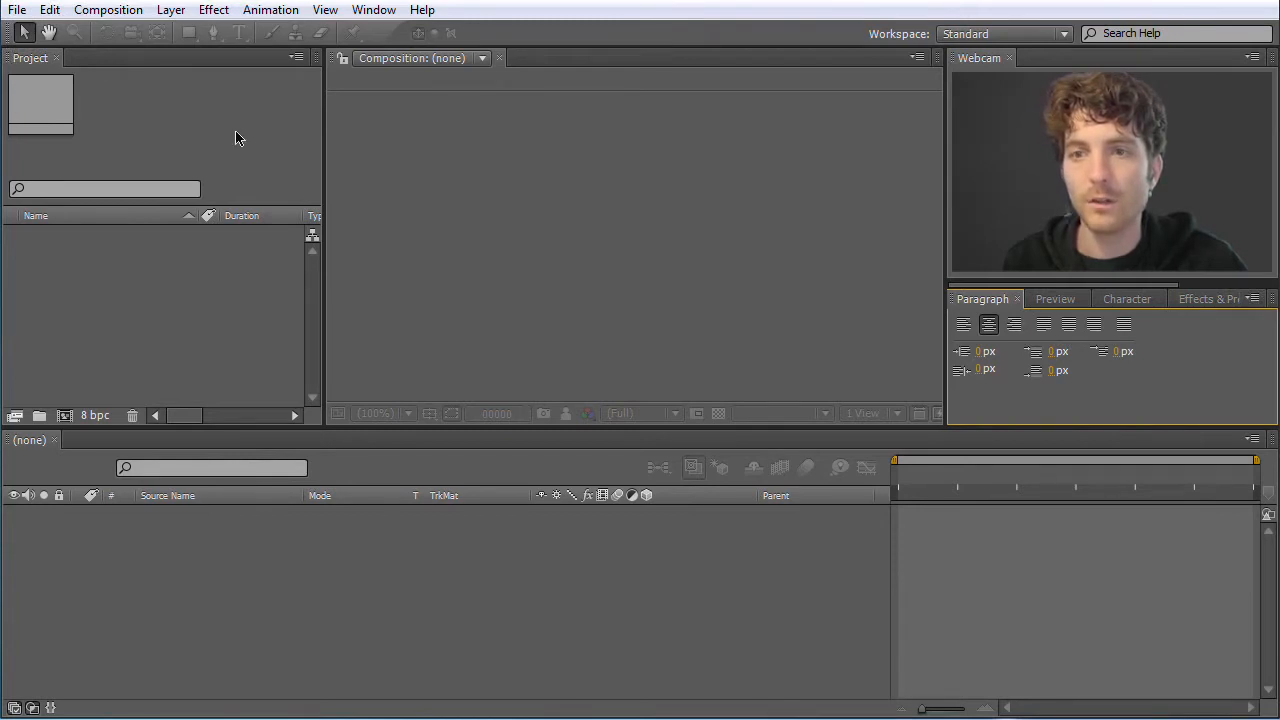
left_click(252, 275)
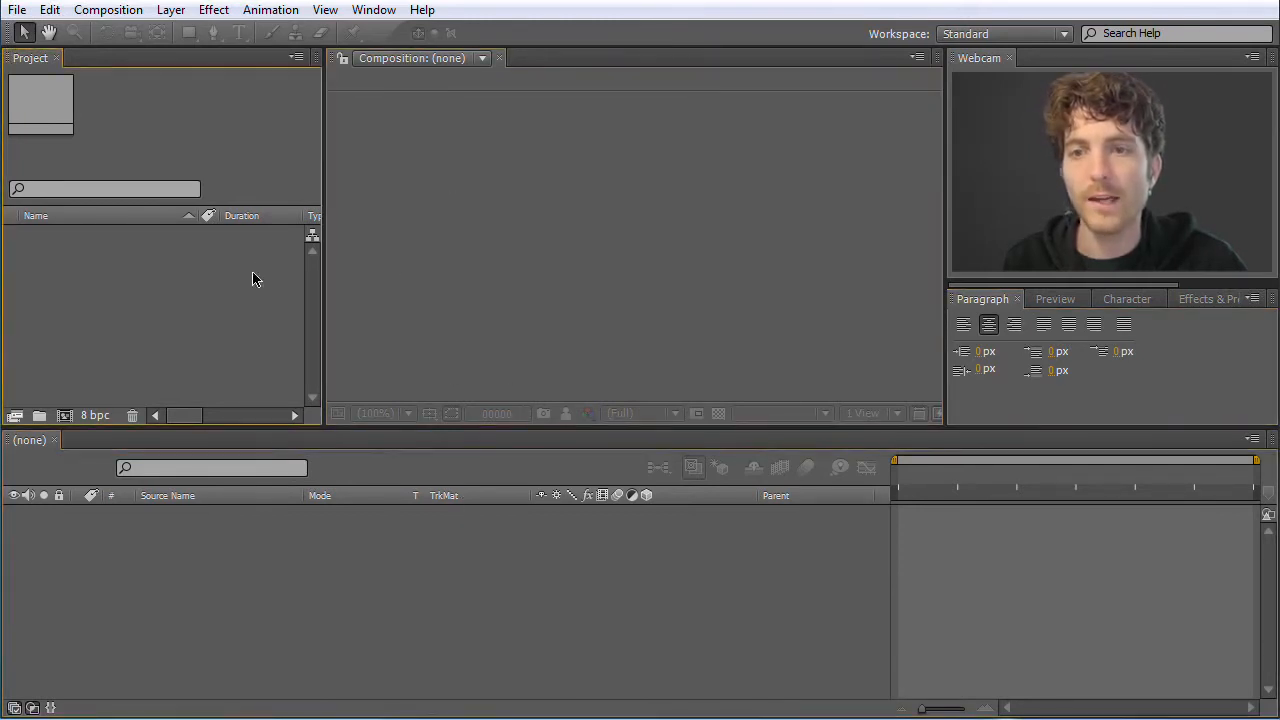
Dock the Character panel beside the Composition panel and widen the Project panel slightly
left_click(1128, 300)
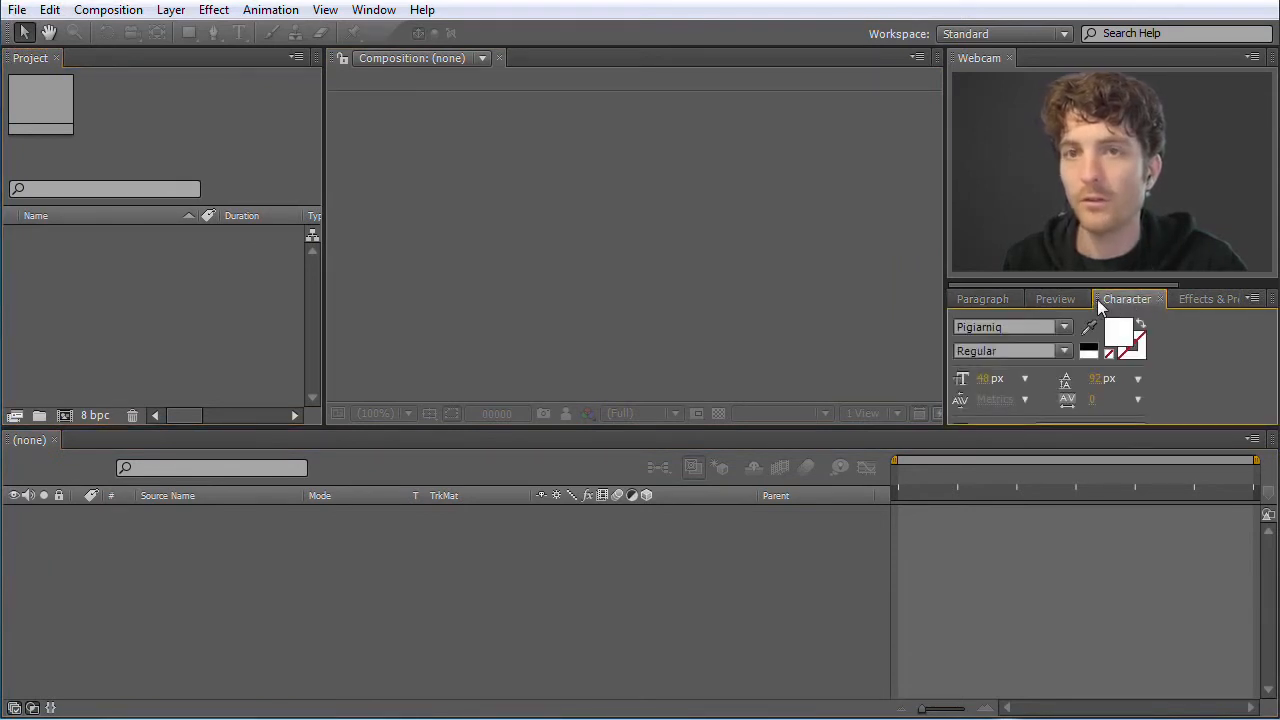
left_click_drag(1097, 299, 552, 255)
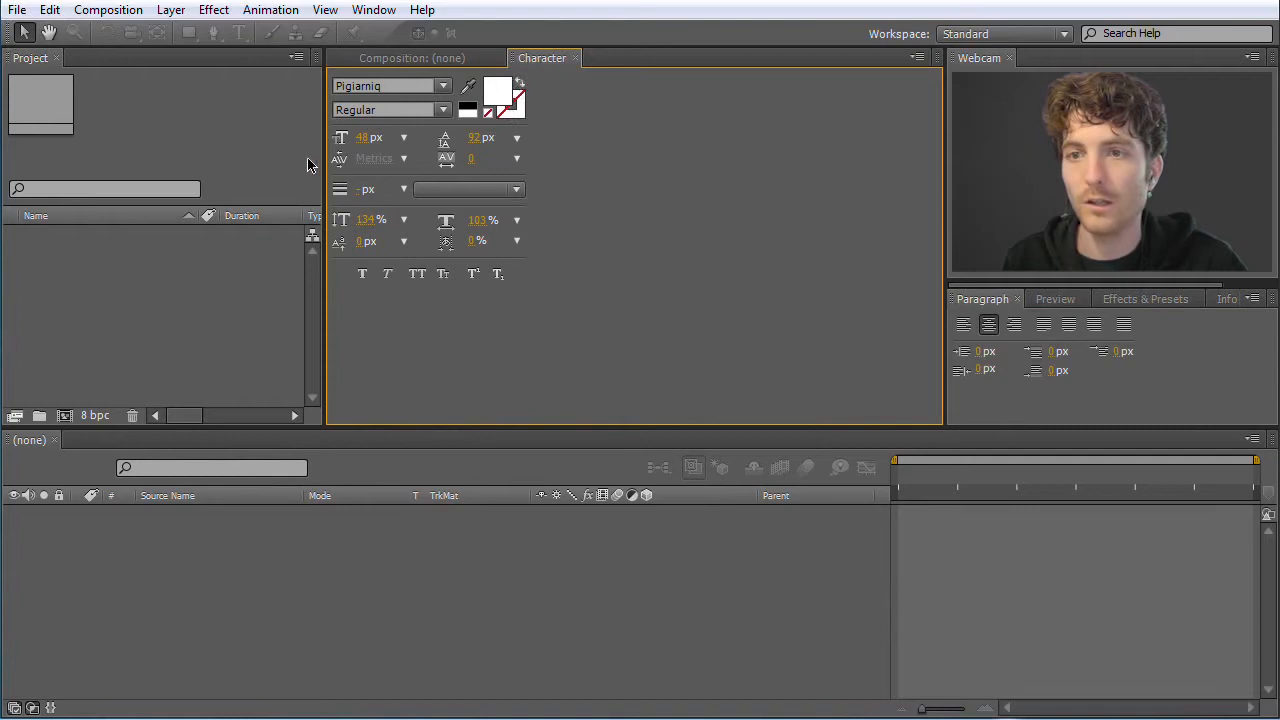
mouse_move(321, 163)
left_mouse_down()
mouse_move(257, 163)
mouse_move(344, 161)
left_mouse_up()
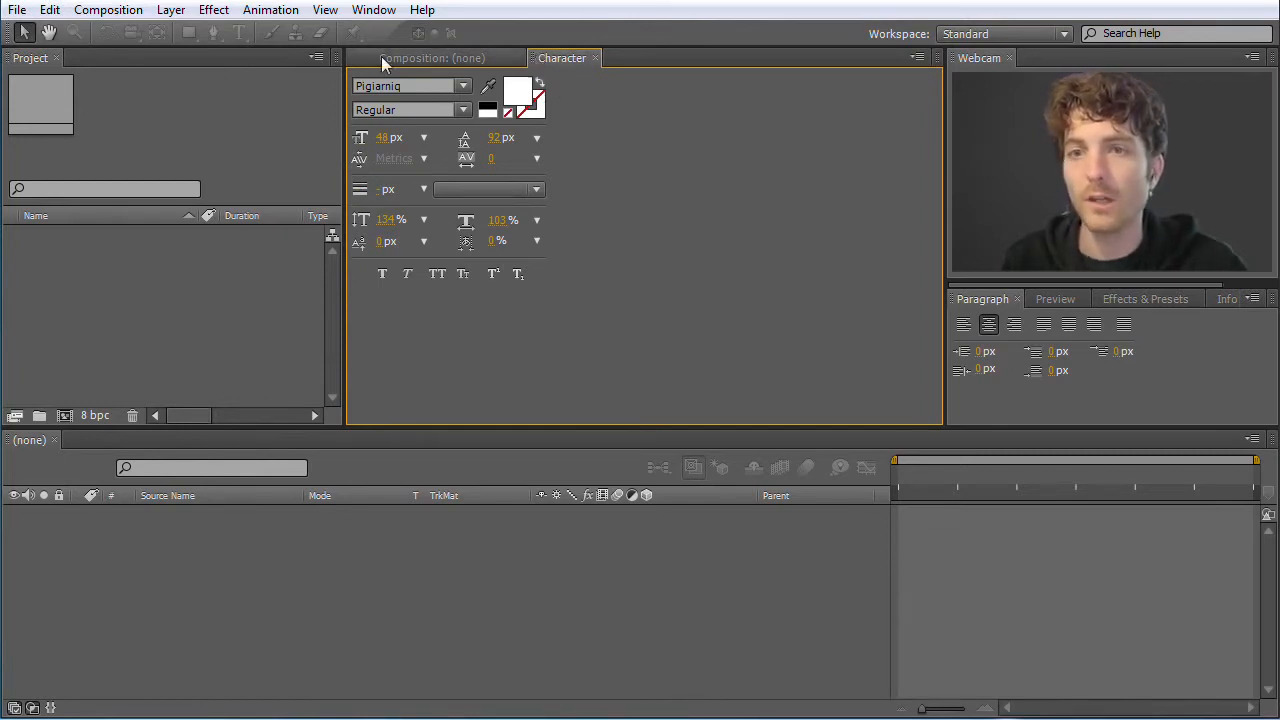
Review the list of available panels and dock the Character panel back in the group with Effects & Presets
left_click(154, 103)
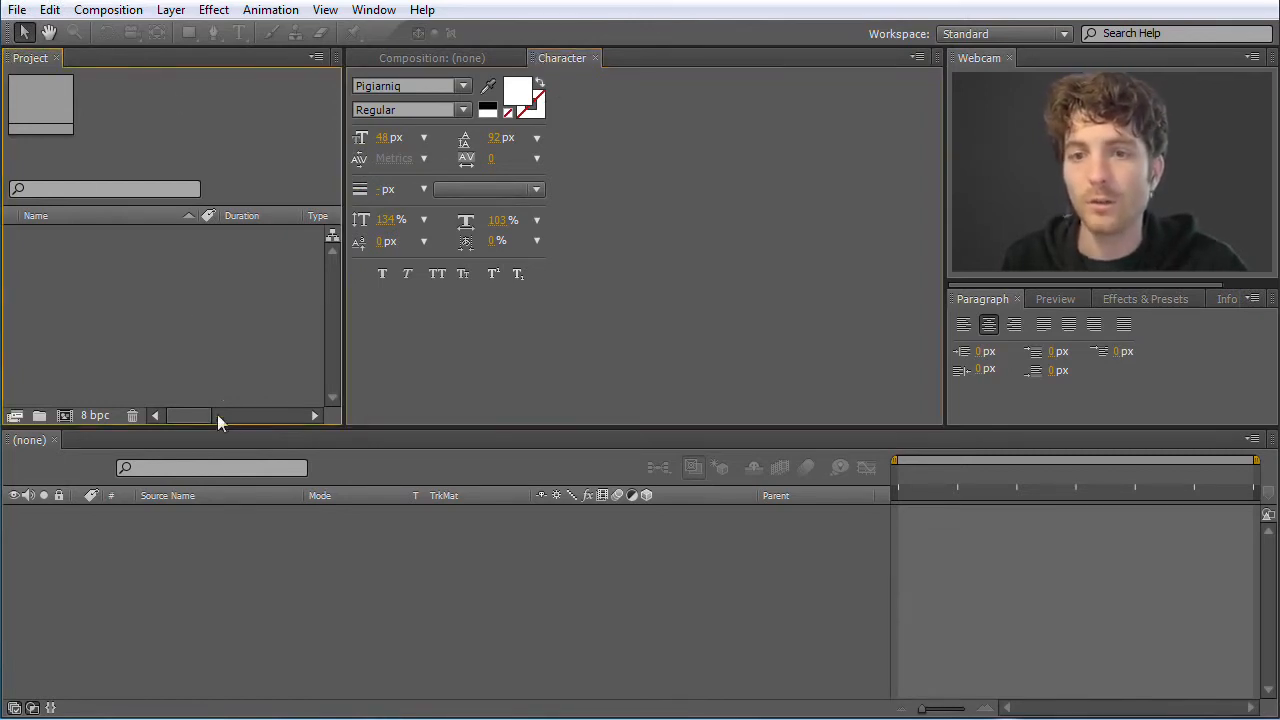
left_click(378, 10)
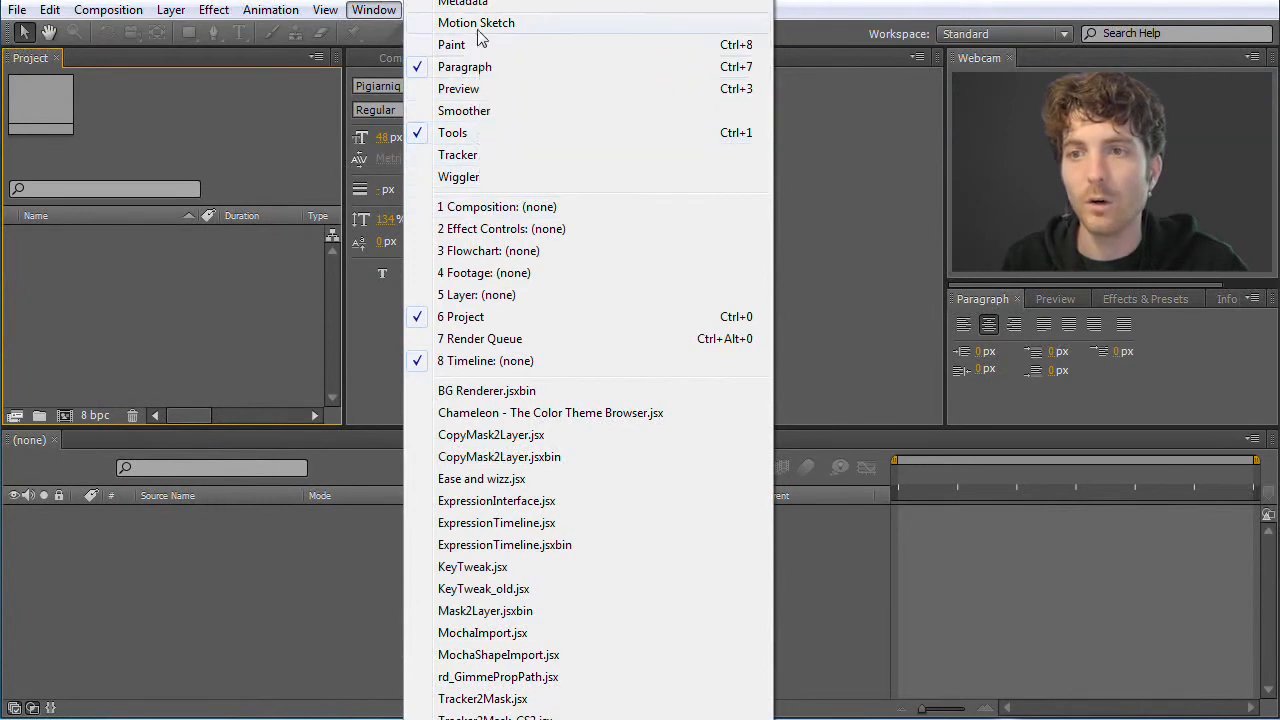
left_click(233, 129)
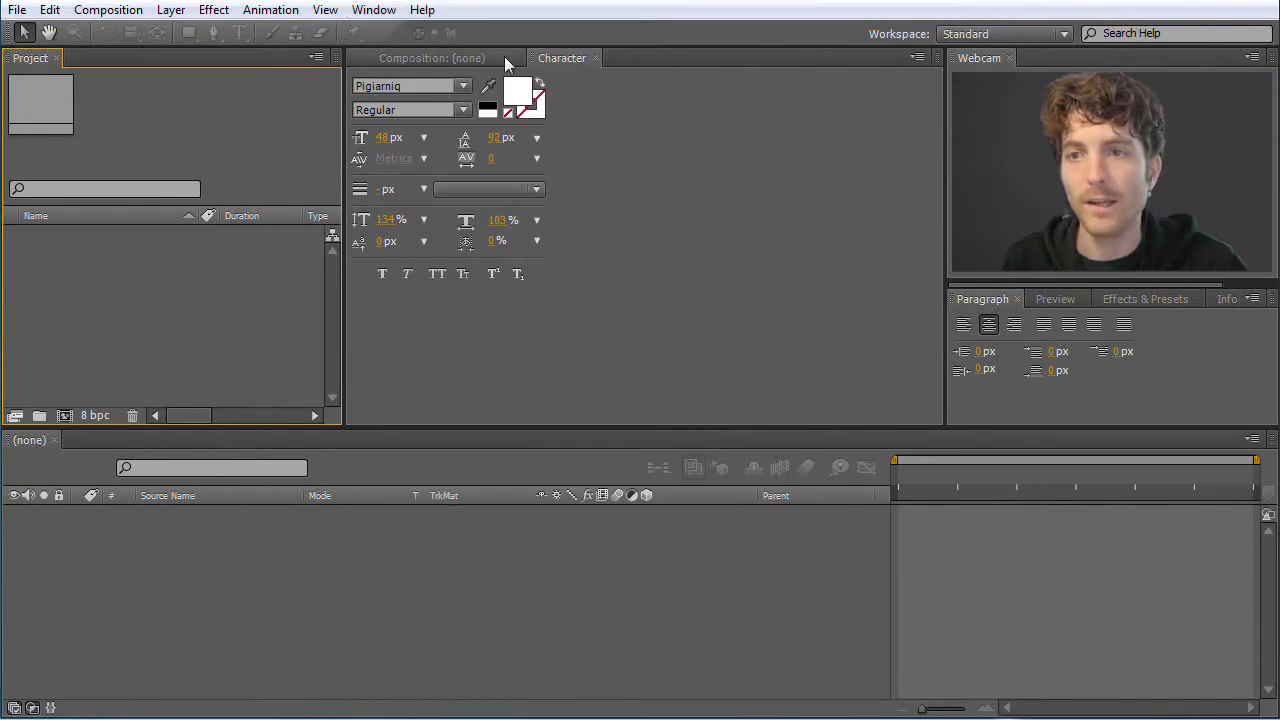
left_click_drag(535, 61, 1122, 360)
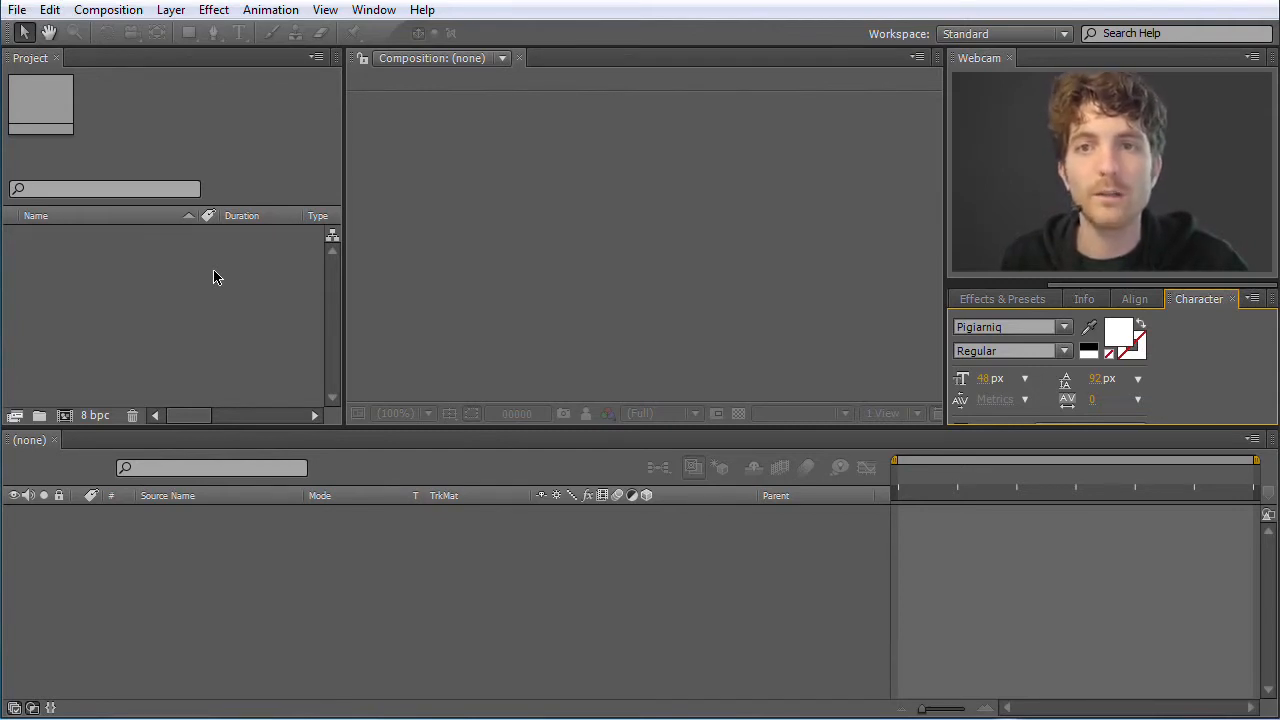
Examine the ways to import single or multiple files into the project
right_click(151, 272)
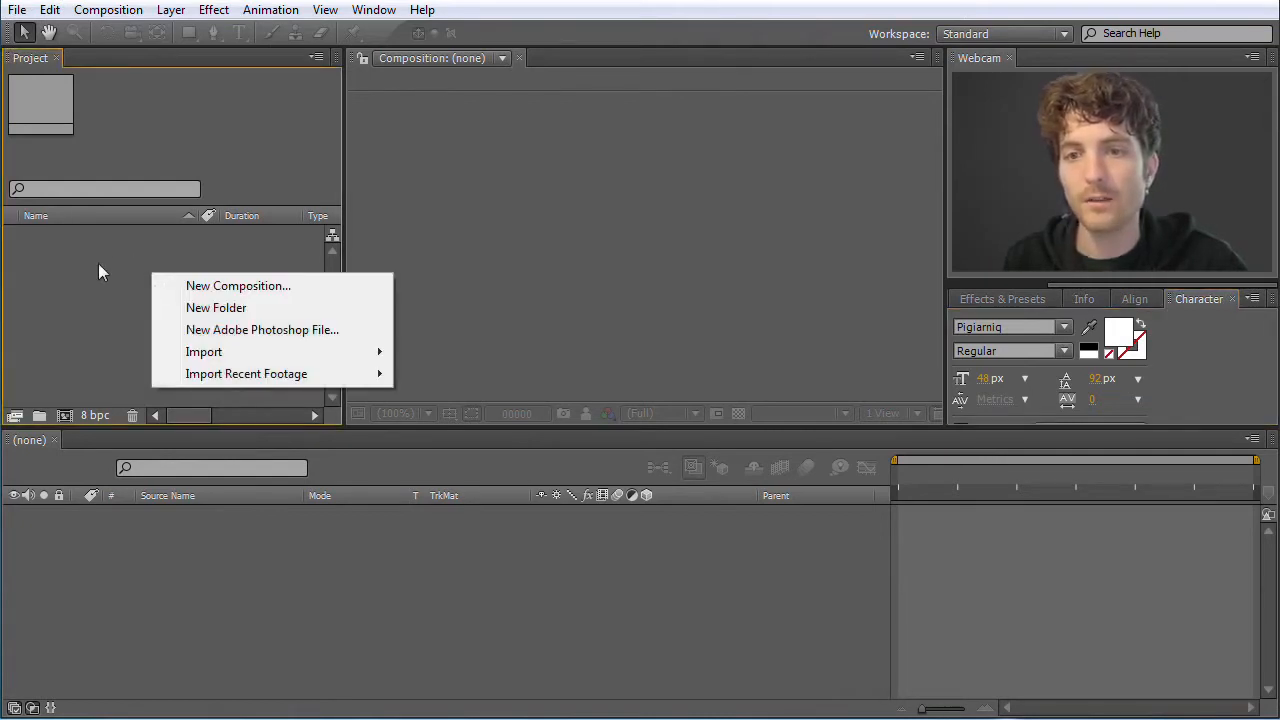
mouse_move(235, 354)
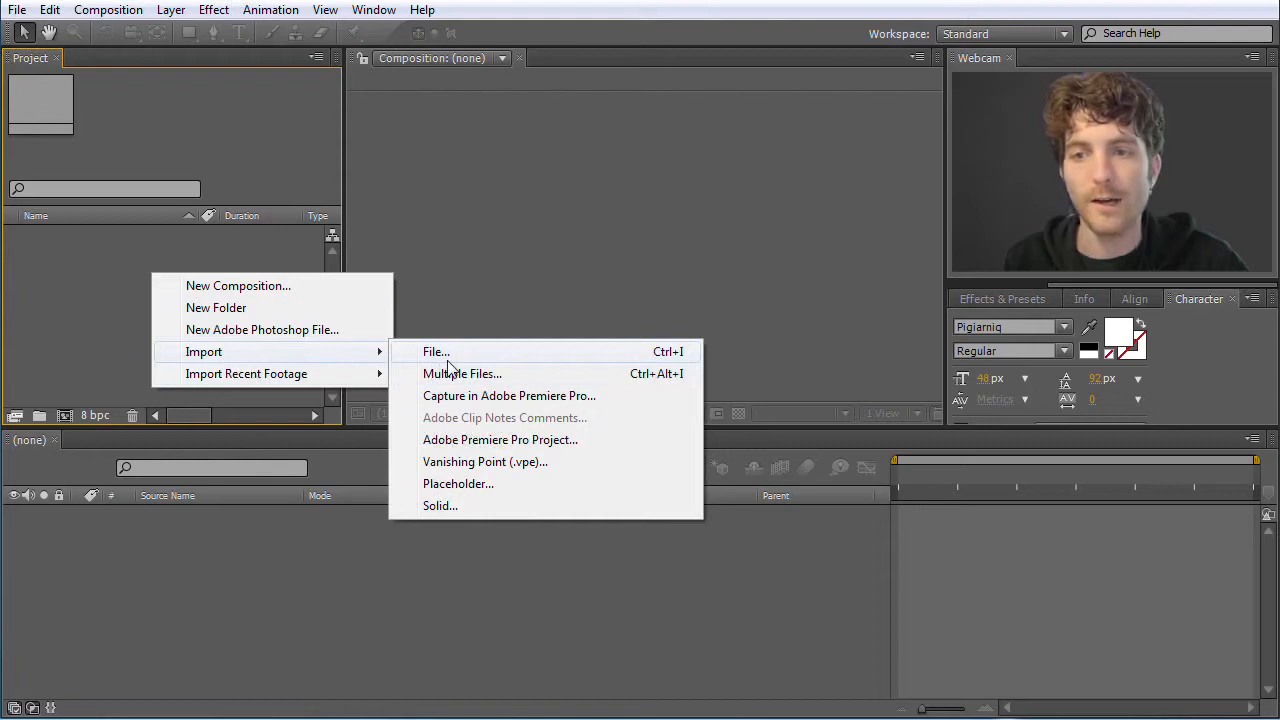
left_click(86, 300)
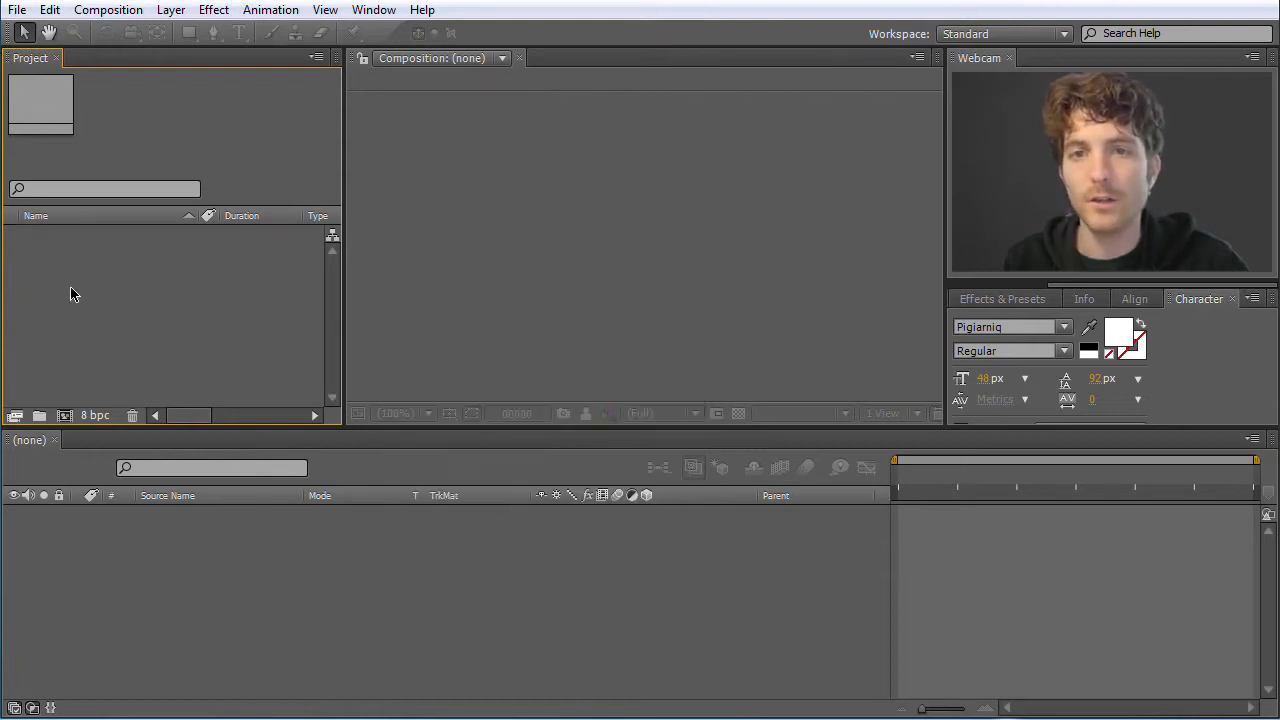
left_click(18, 14)
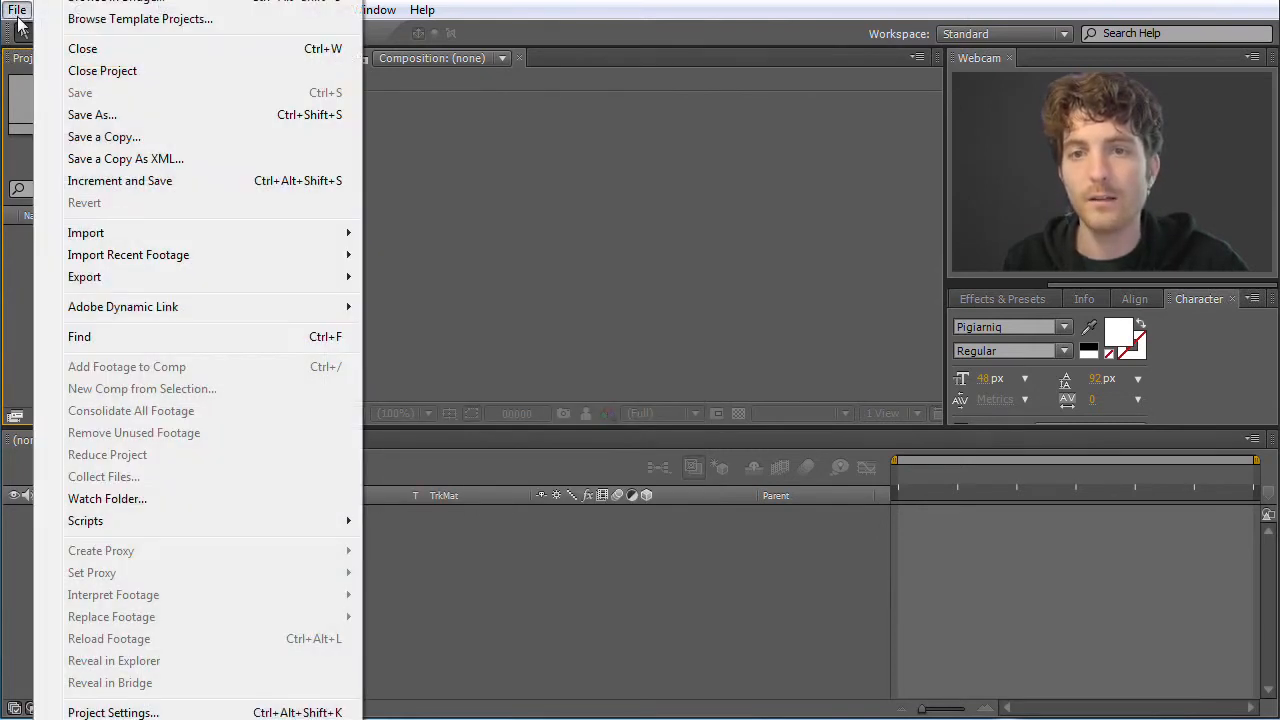
mouse_move(134, 233)
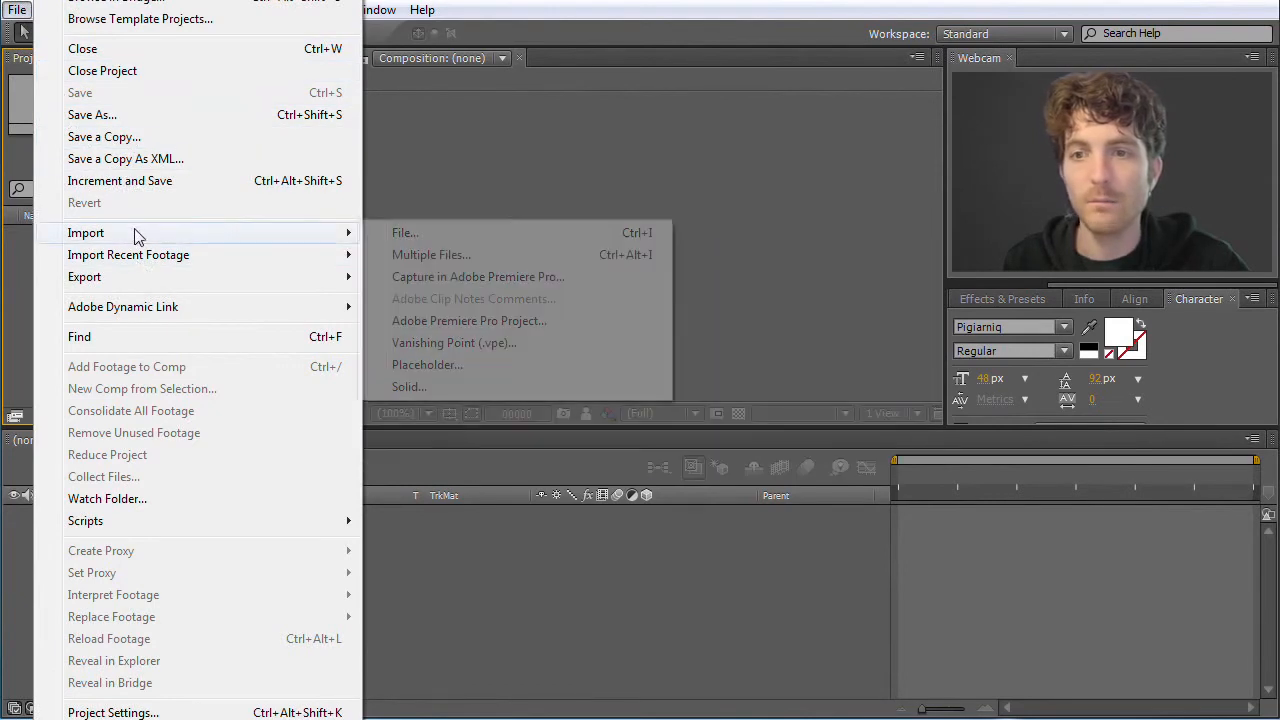
left_click(428, 238)
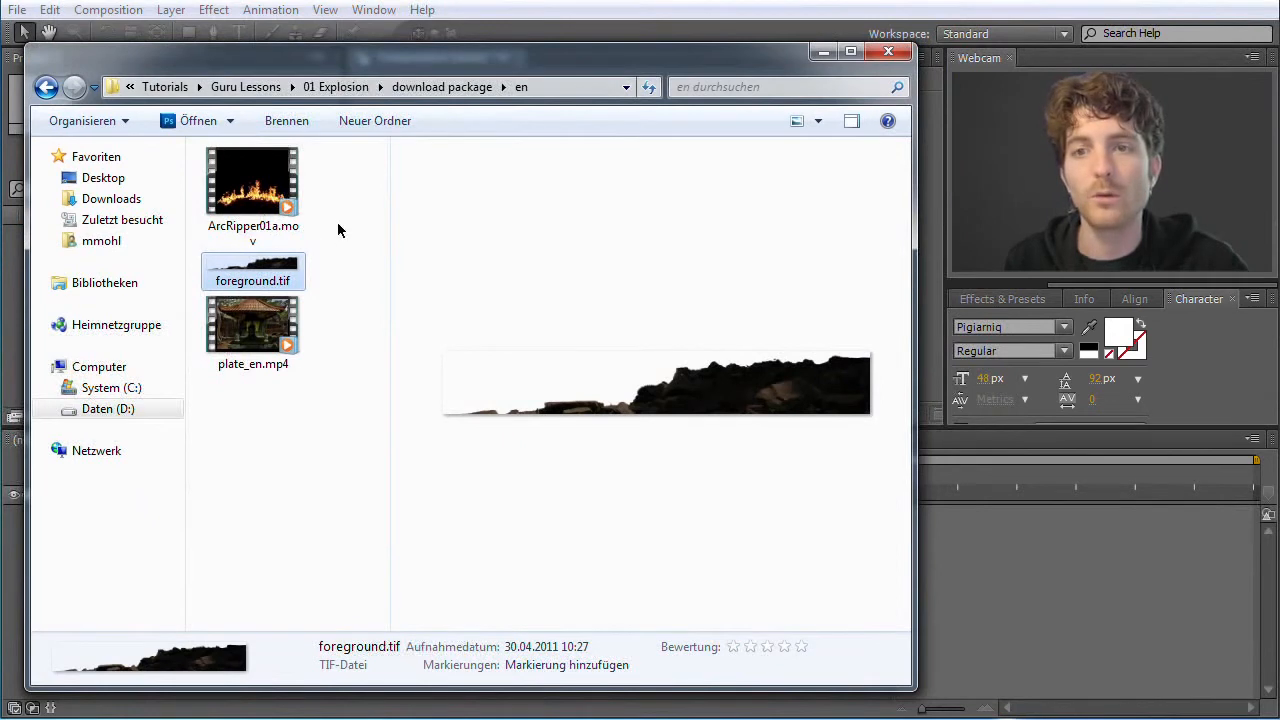
Switch to Windows Explorer and preview ArcRipper01a.mov, foreground.tif and plate_en.mp4 in the en folder
left_click_drag(914, 695, 877, 641)
left_click(258, 192)
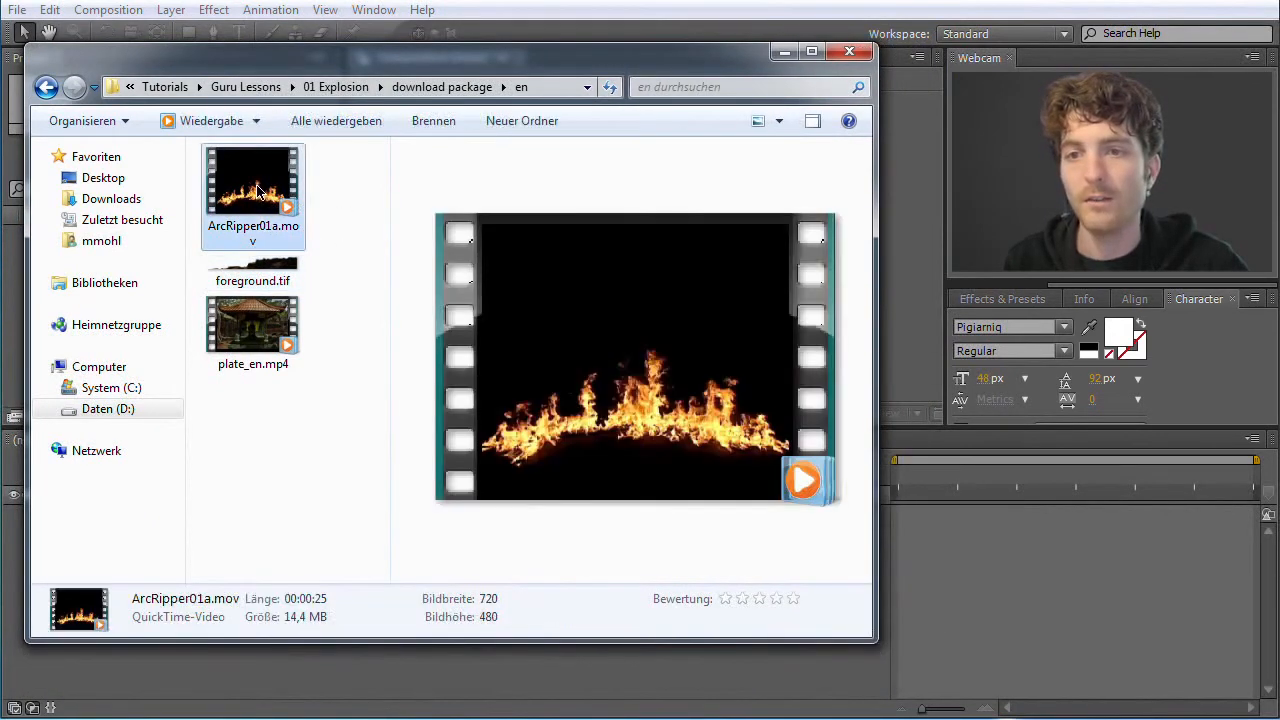
left_click(252, 284)
left_click(257, 325)
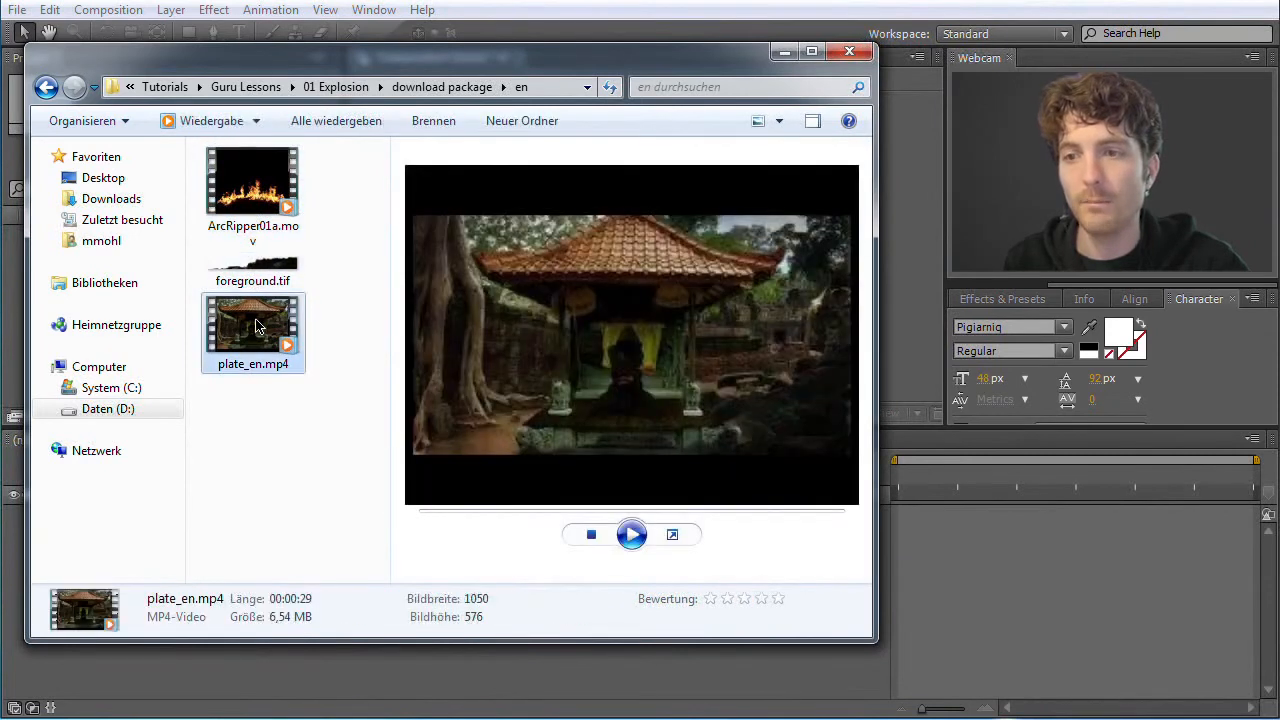
left_click(263, 205)
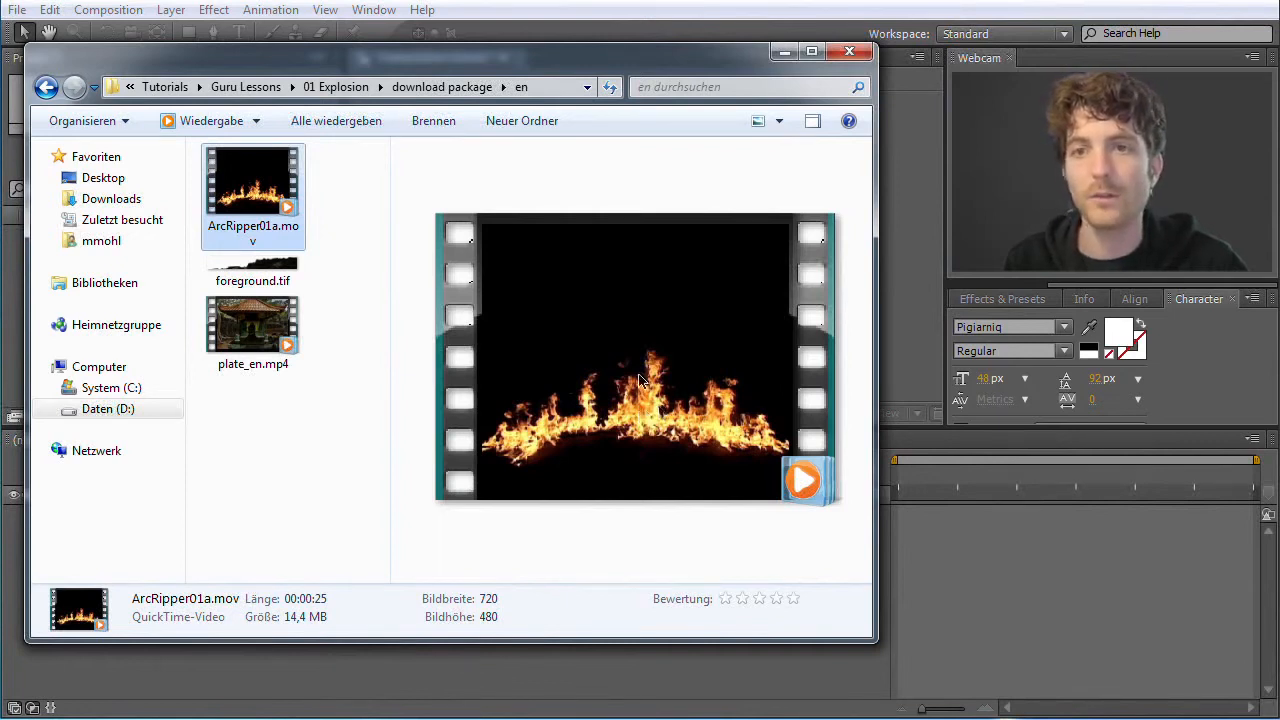
left_click(280, 324)
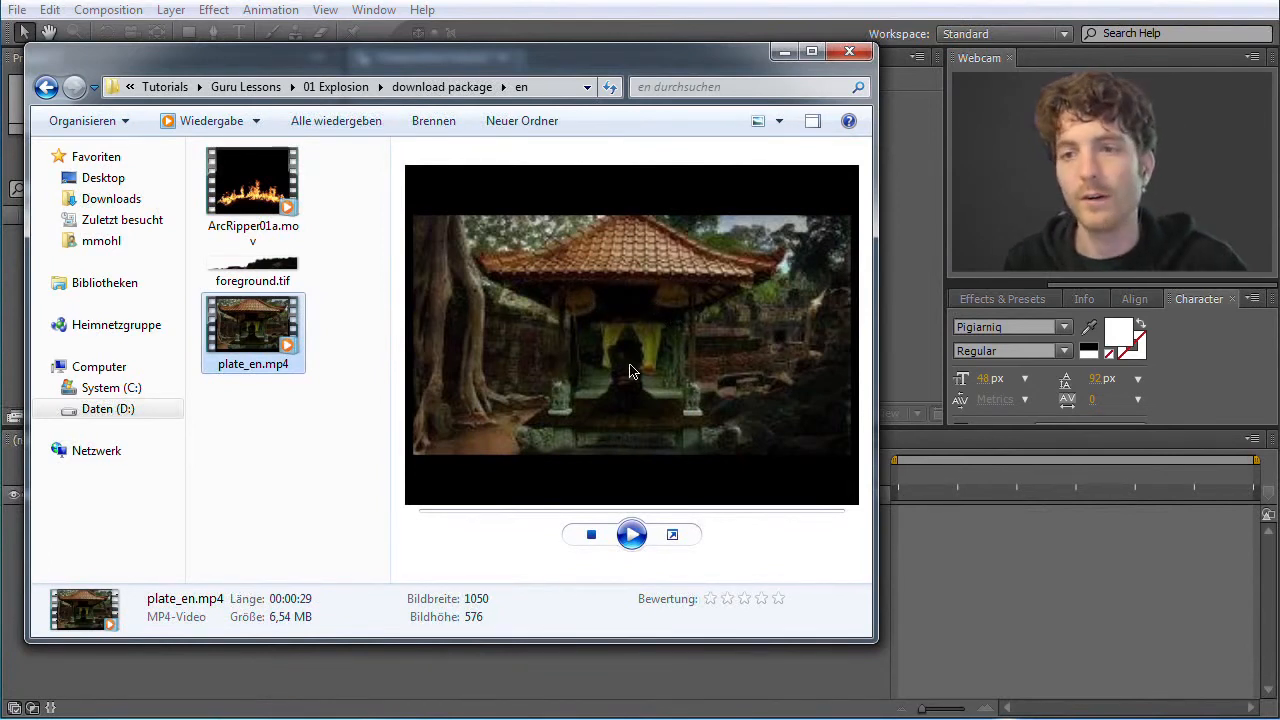
left_click(262, 272)
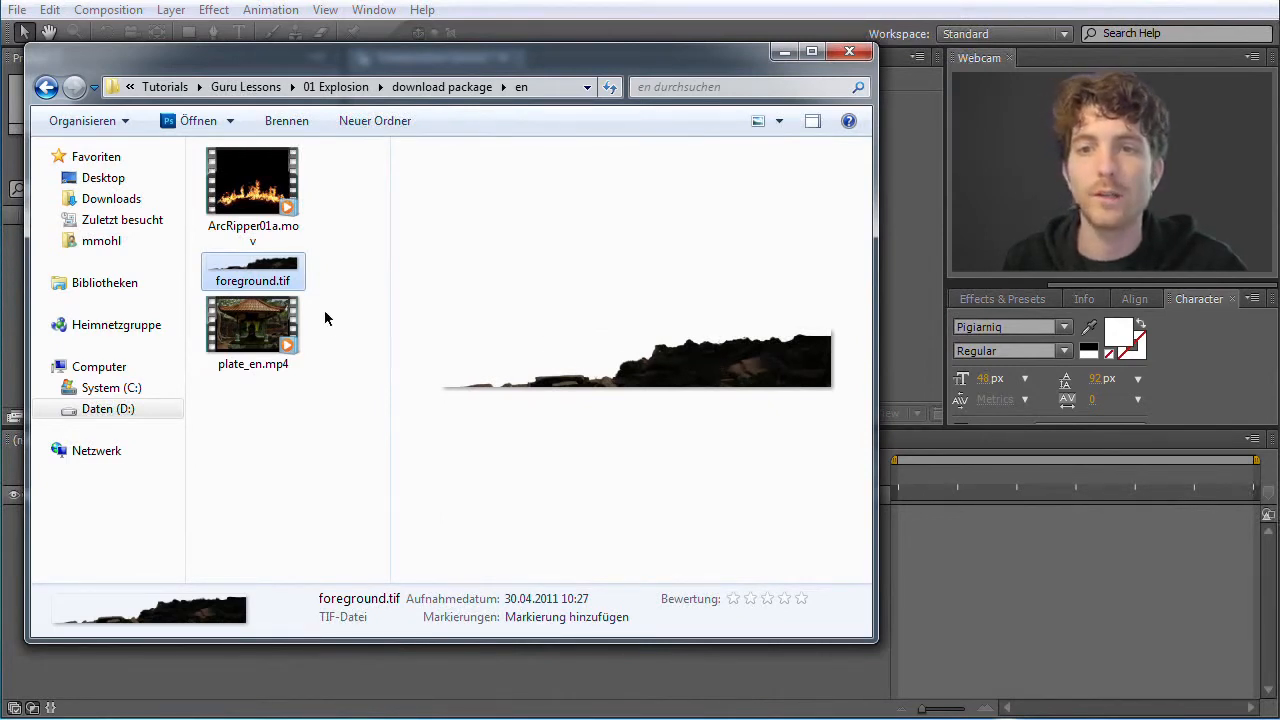
Shrink and move the Explorer window to uncover the Project panel, and import ArcRipper01a.mov, foreground.tif and plate_en.mp4 into the project
left_click_drag(318, 56, 363, 63)
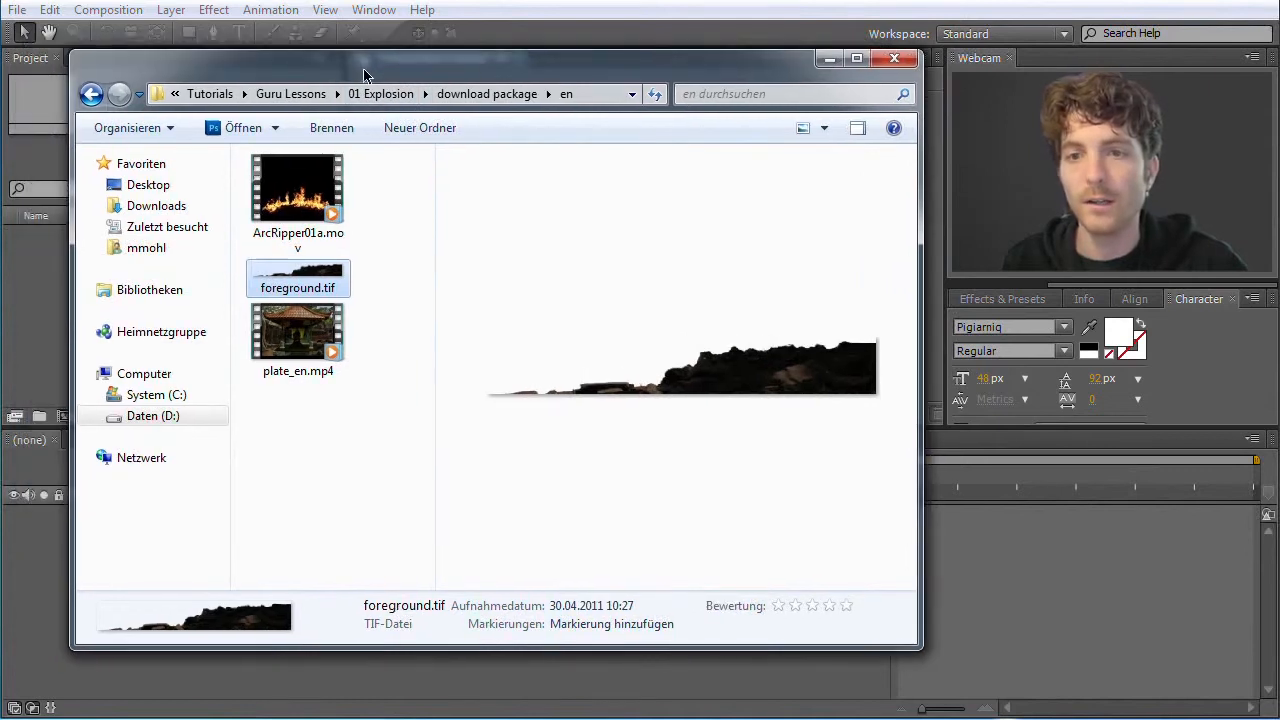
left_click_drag(922, 651, 751, 494)
left_click_drag(362, 65, 536, 227)
left_click(476, 340)
left_click(478, 490, "shift")
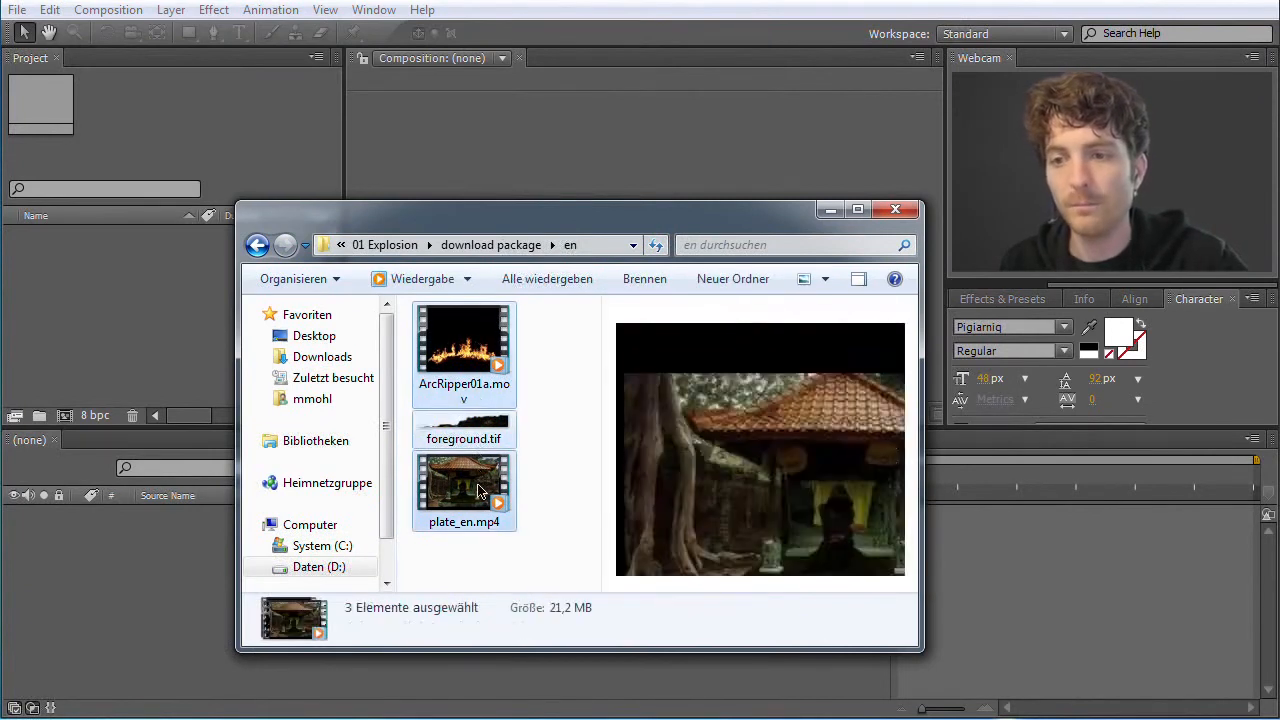
left_click_drag(478, 490, 128, 313)
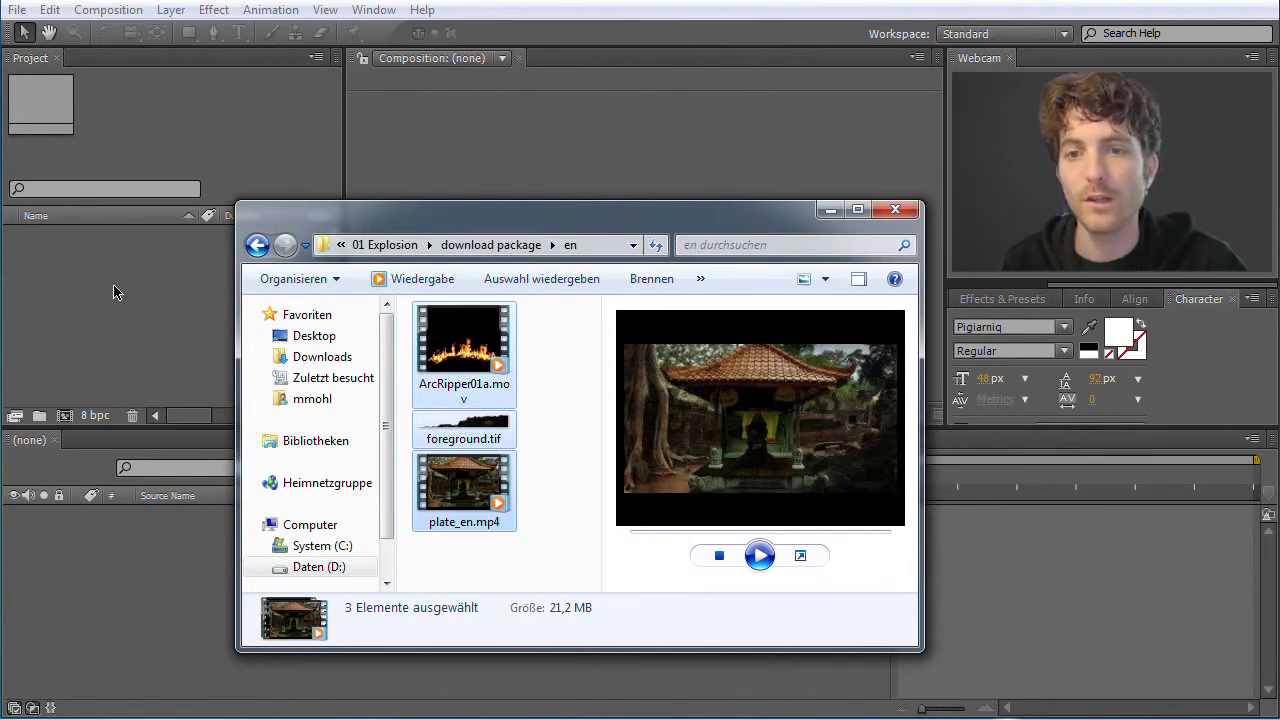
left_click_drag(113, 292, 114, 289)
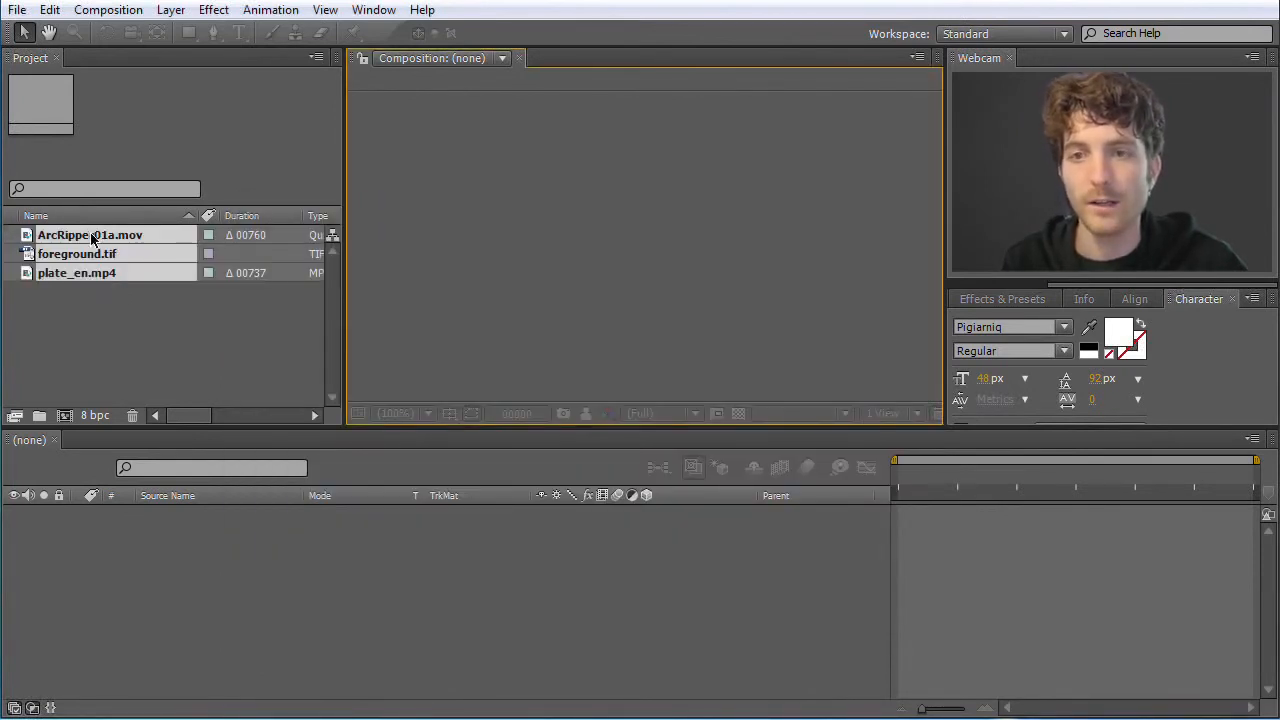
Inspect the footage details of plate_en.mp4, foreground.tif and ArcRipper01a.mov in the project
left_click(129, 311)
left_click(70, 276)
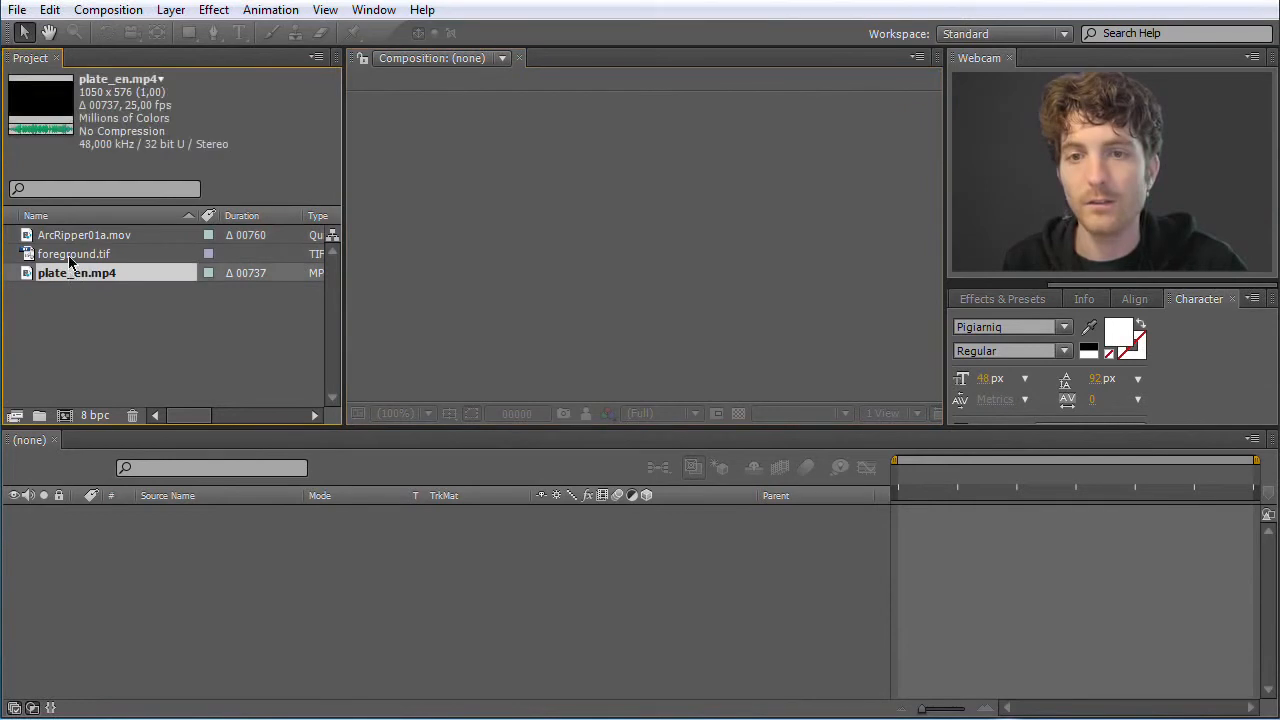
left_click(70, 252)
left_click(71, 239)
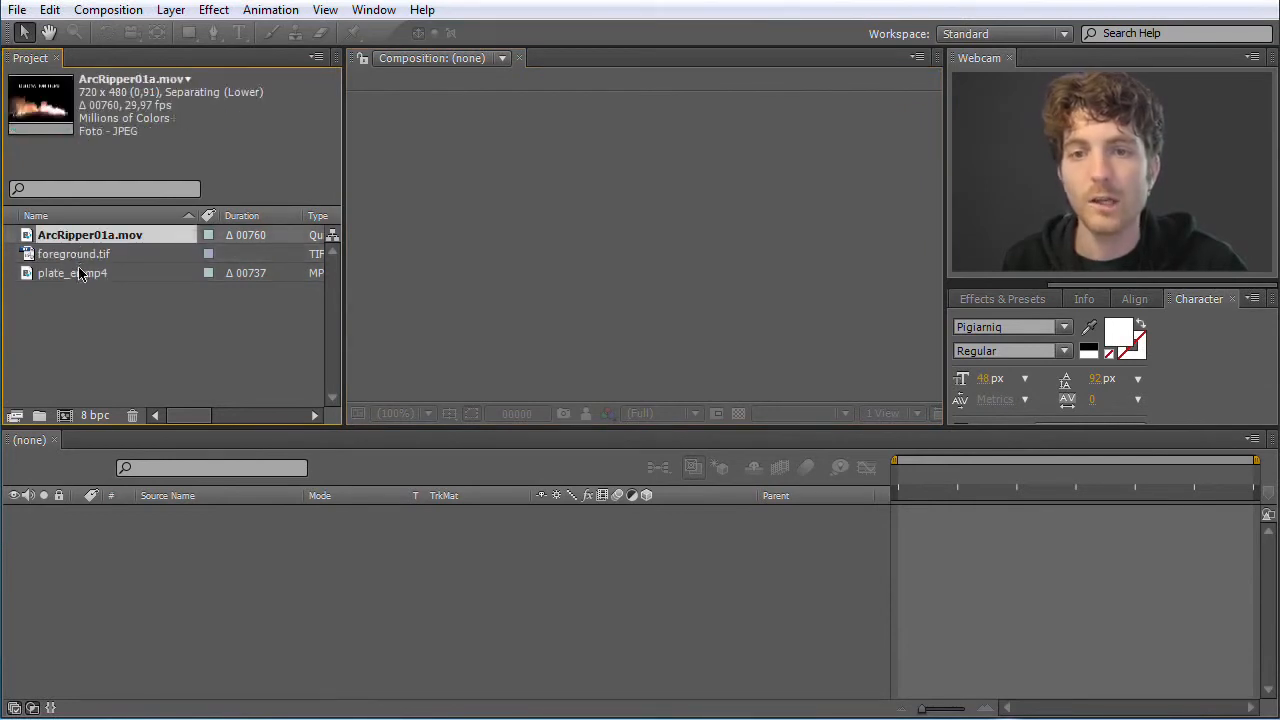
left_click(80, 276)
left_click(84, 312)
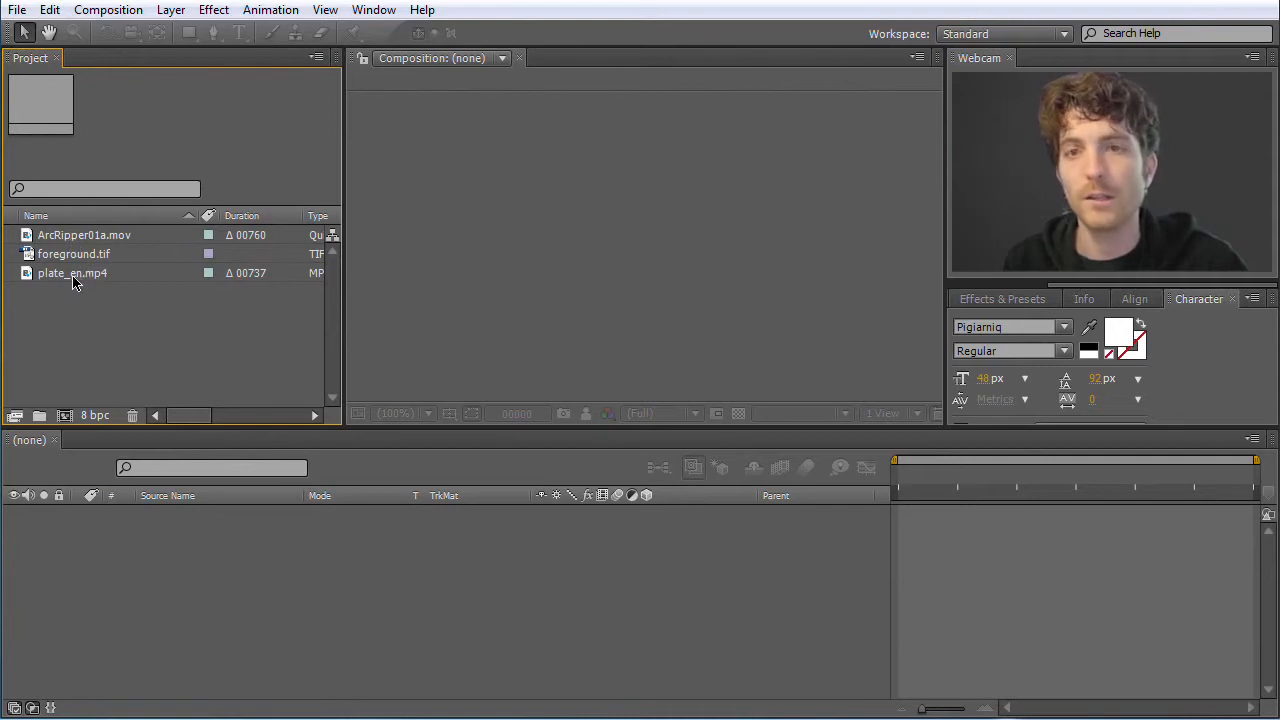
Rename the plate_en.mp4 footage in the project as Guru Clip
left_click(73, 278)
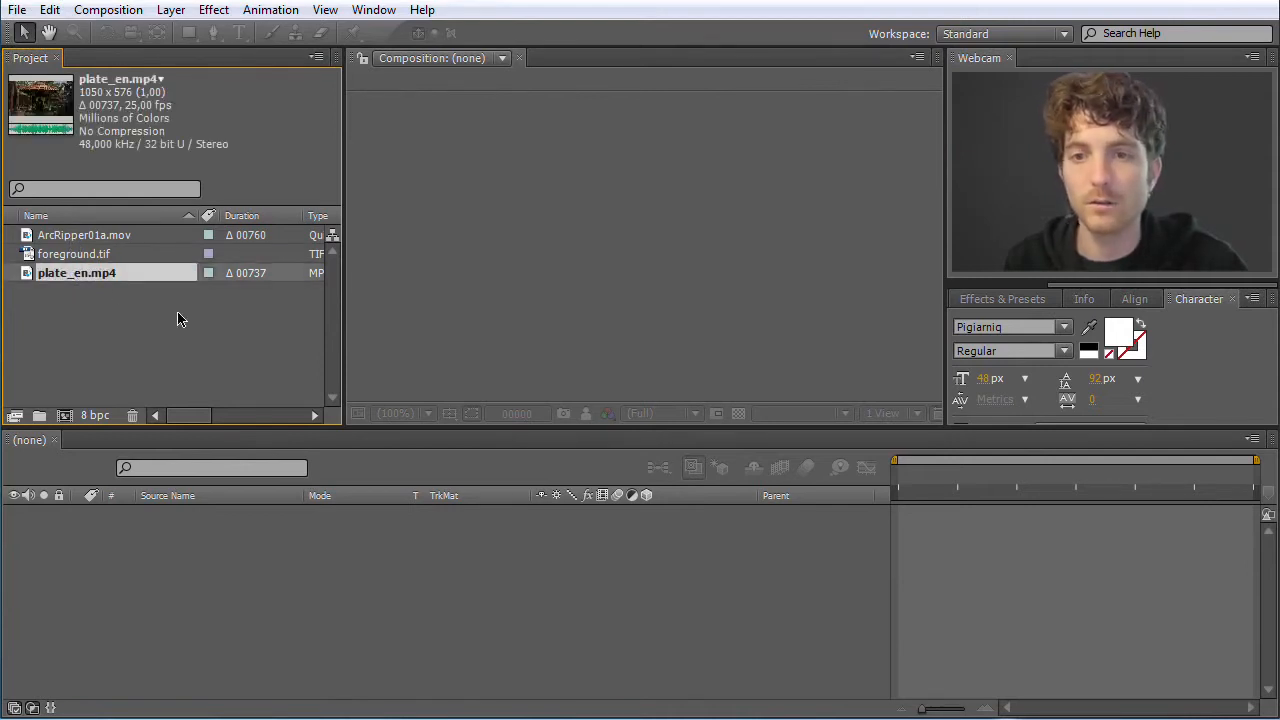
left_click(109, 316)
left_click(80, 279)
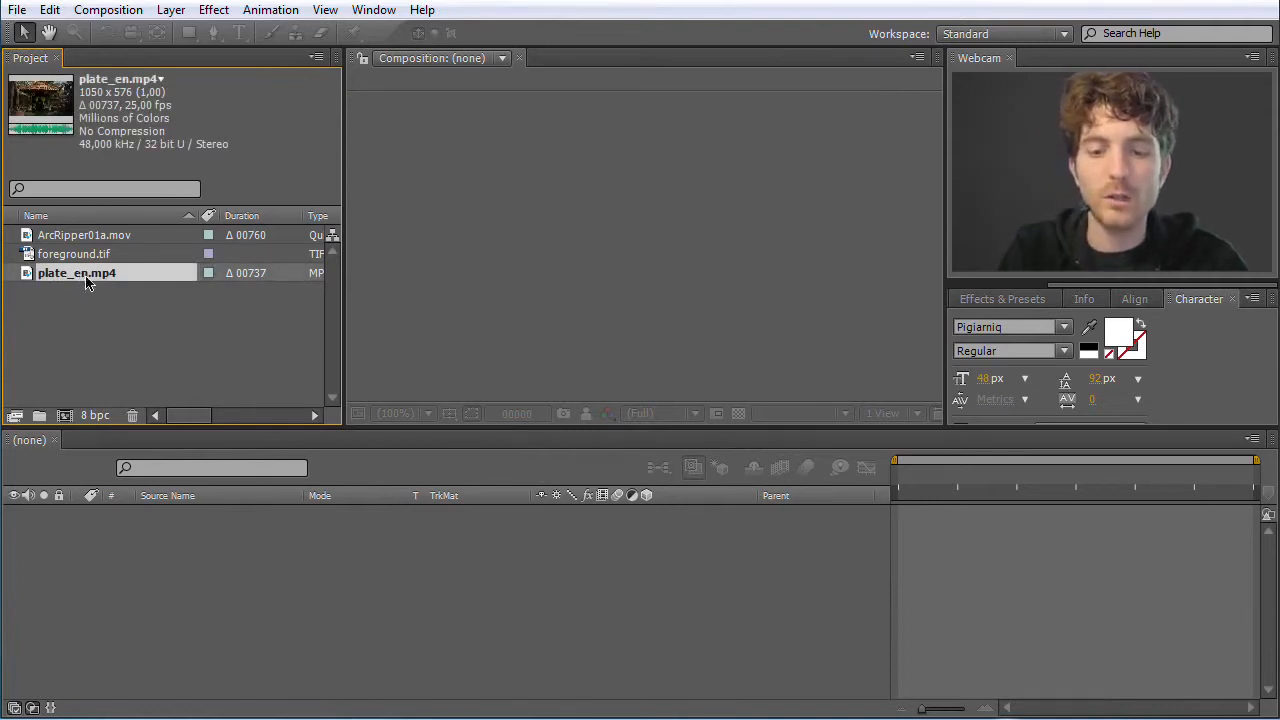
key("Return")
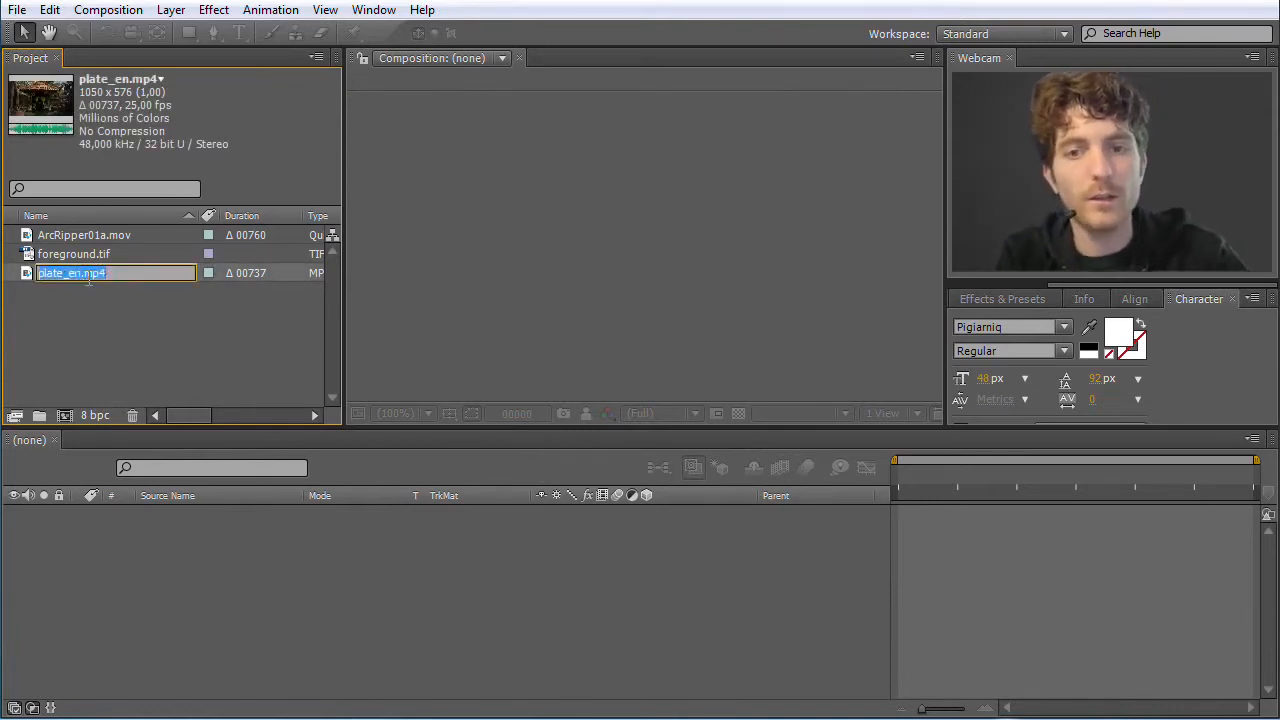
type("Guru Clip")
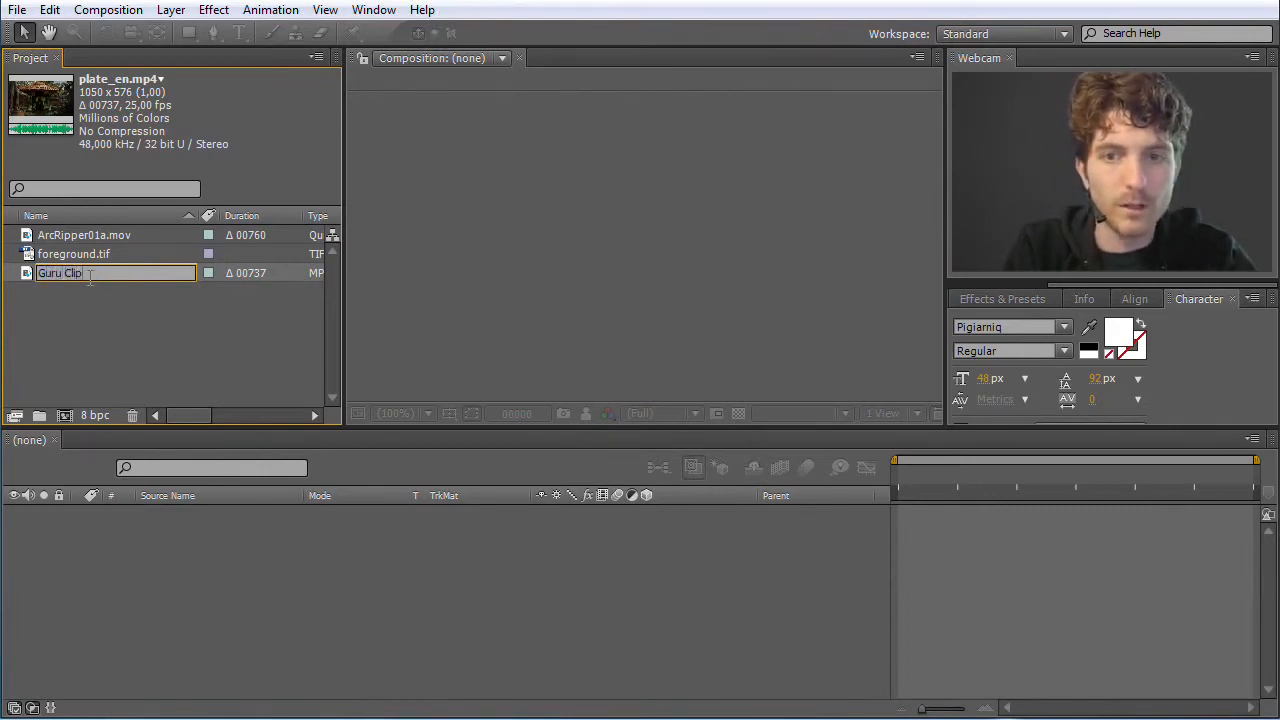
key("Return")
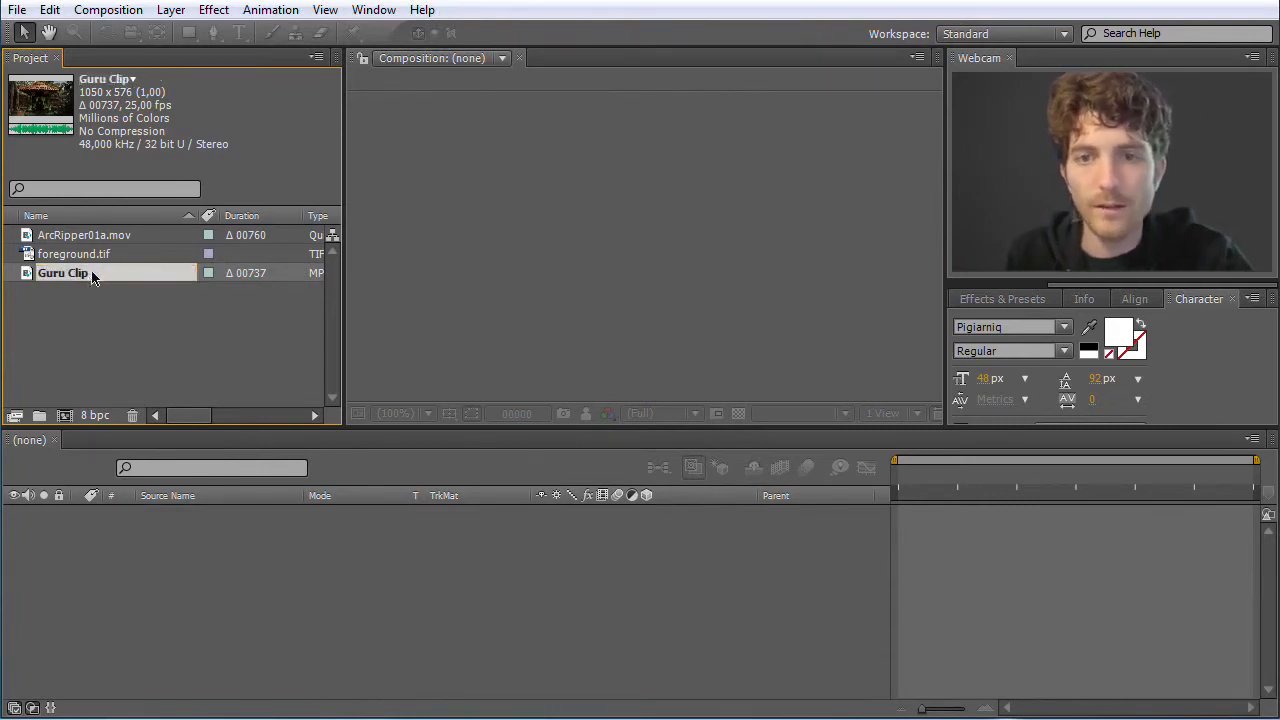
Rename the ArcRipper01a.mov footage in the project as Fire
left_click(100, 237)
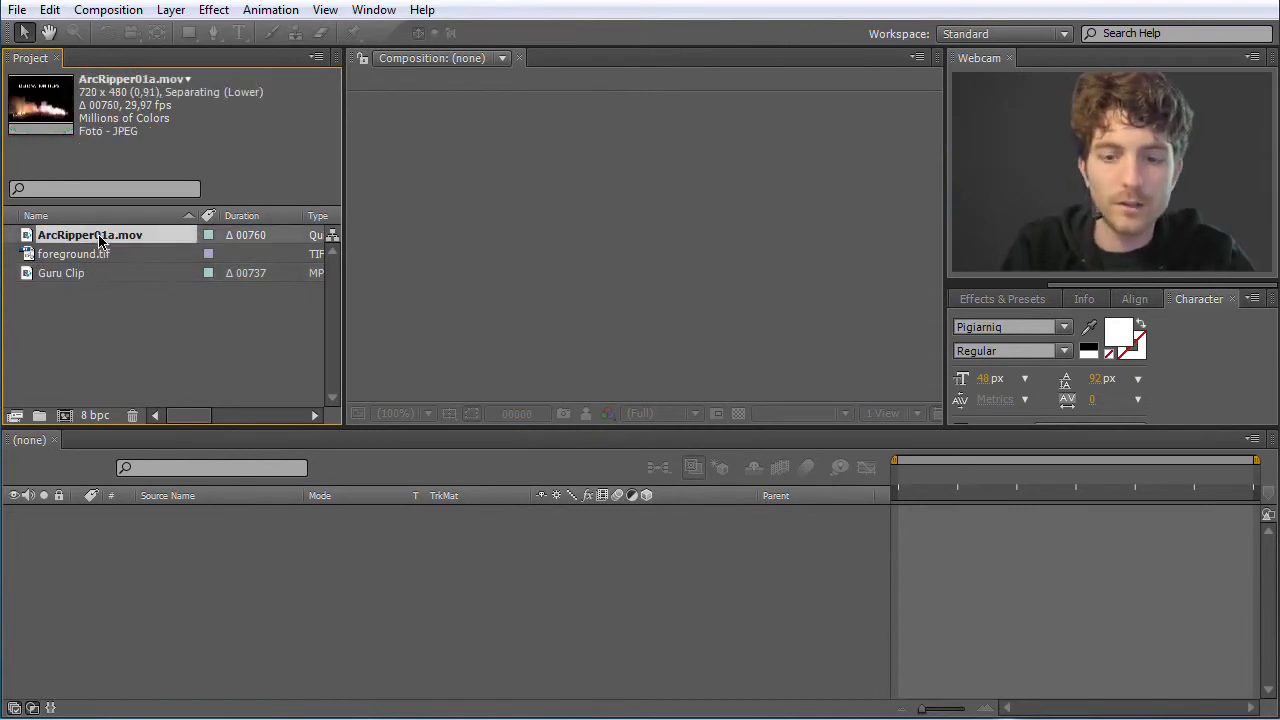
key("Return")
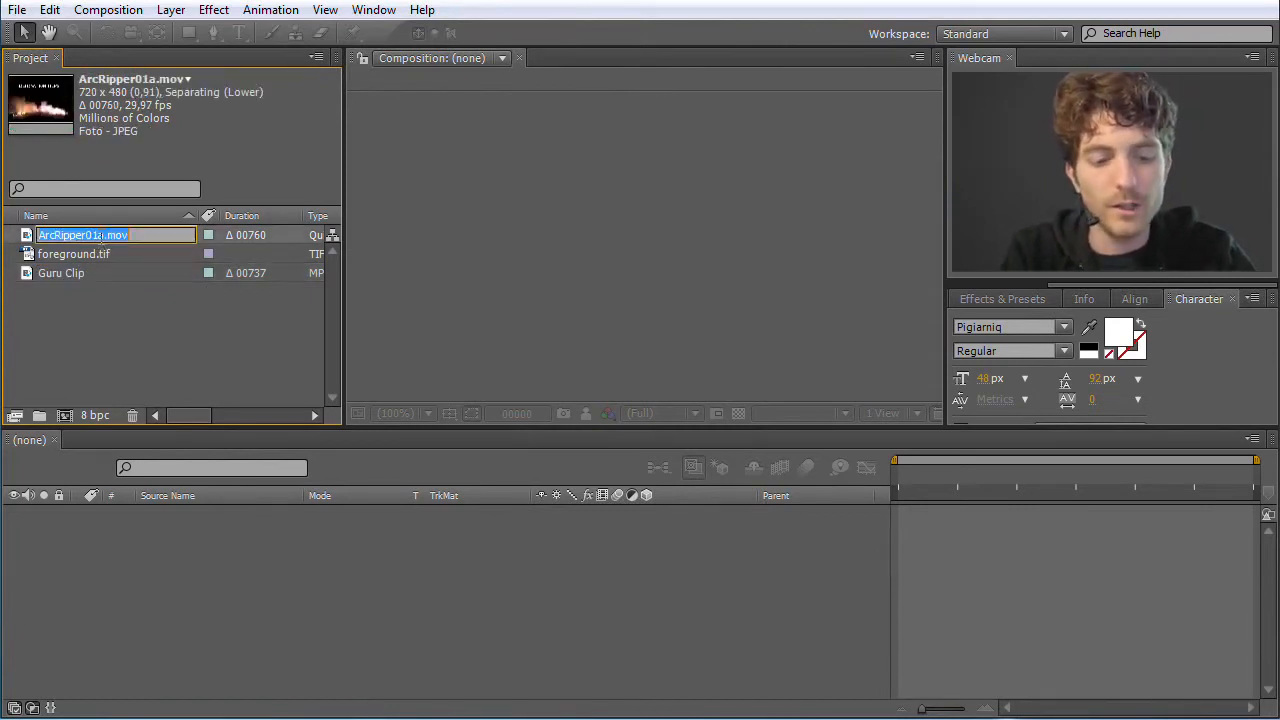
type("Fire")
key("Return")
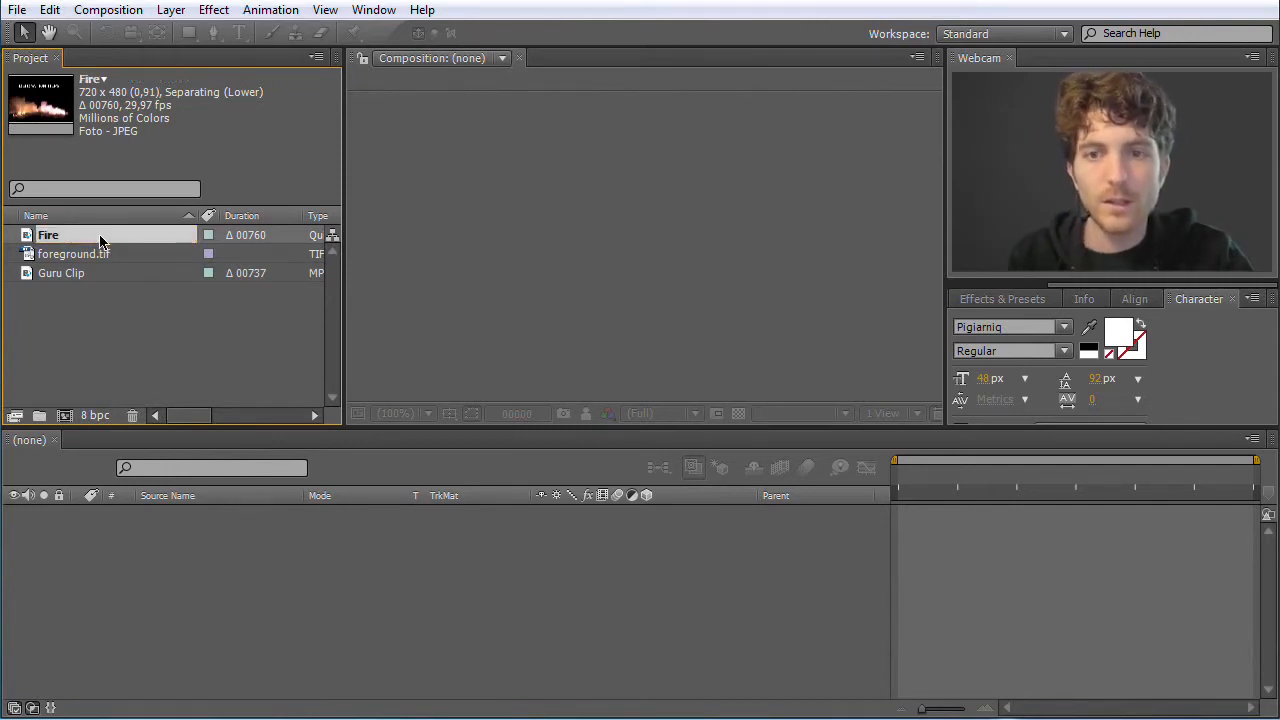
Rename the foreground.tif image in the project as stones and clear the selection
left_click(95, 259)
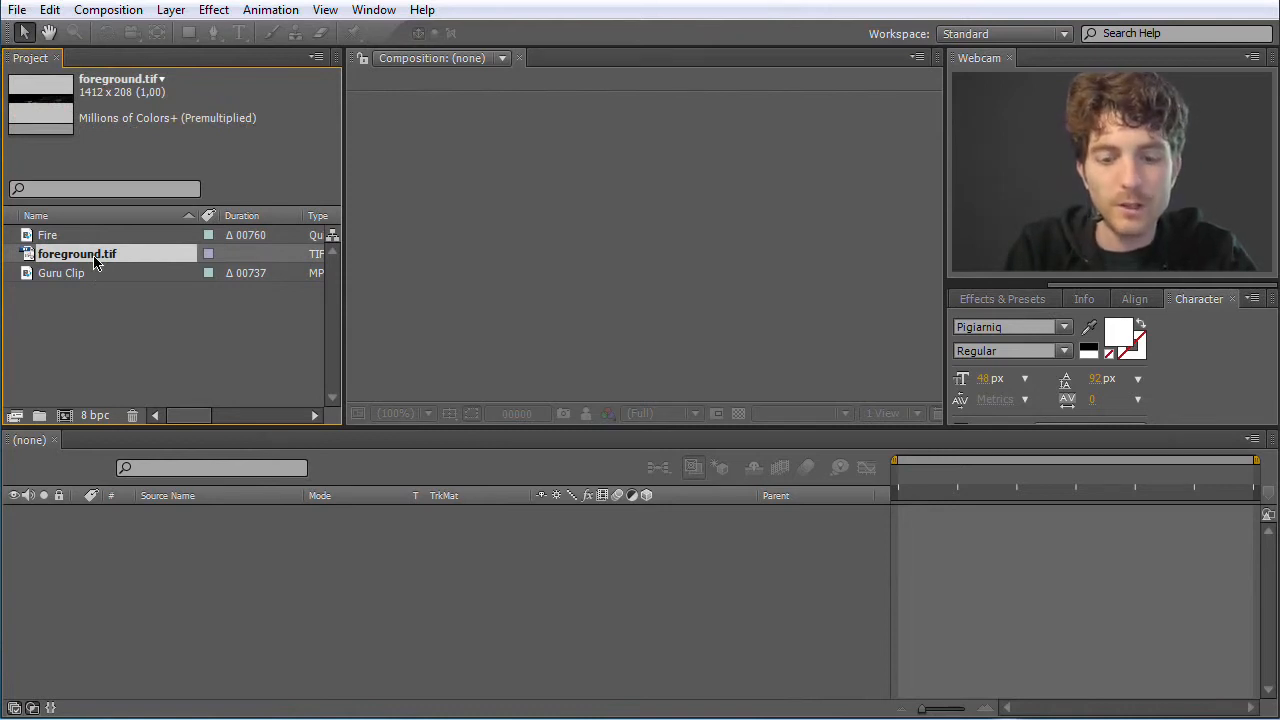
key("Return")
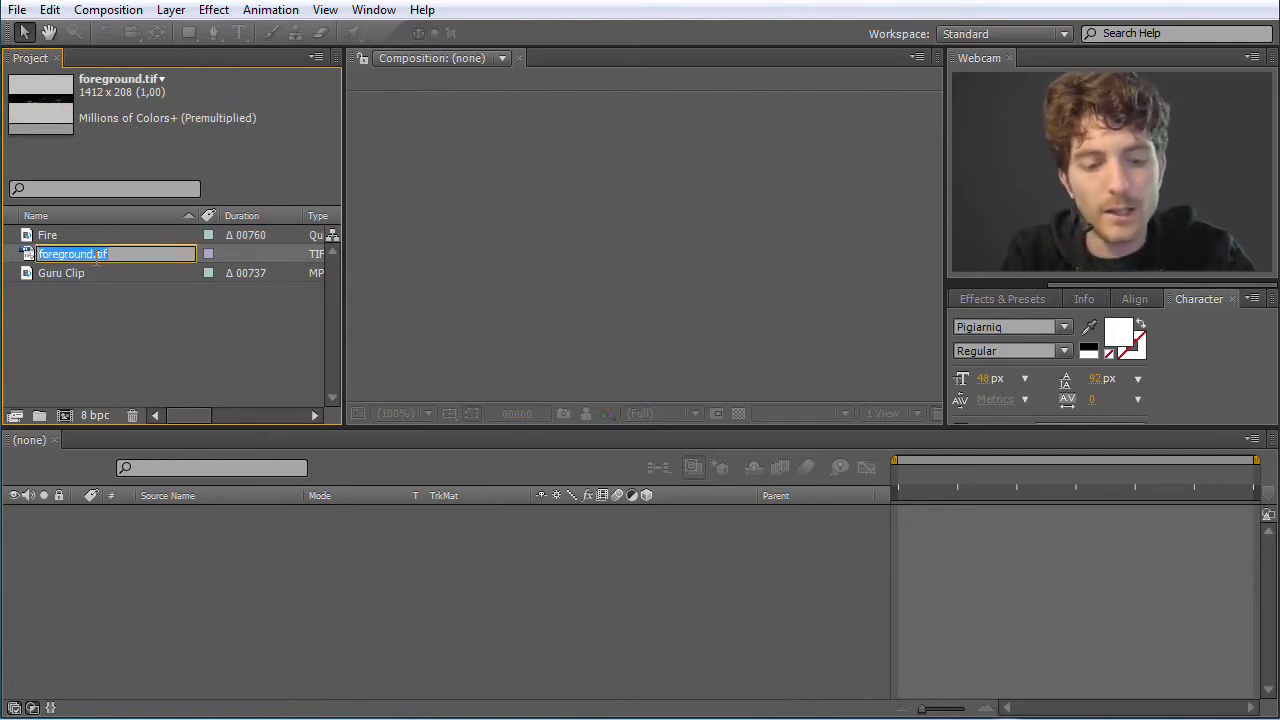
type("stones")
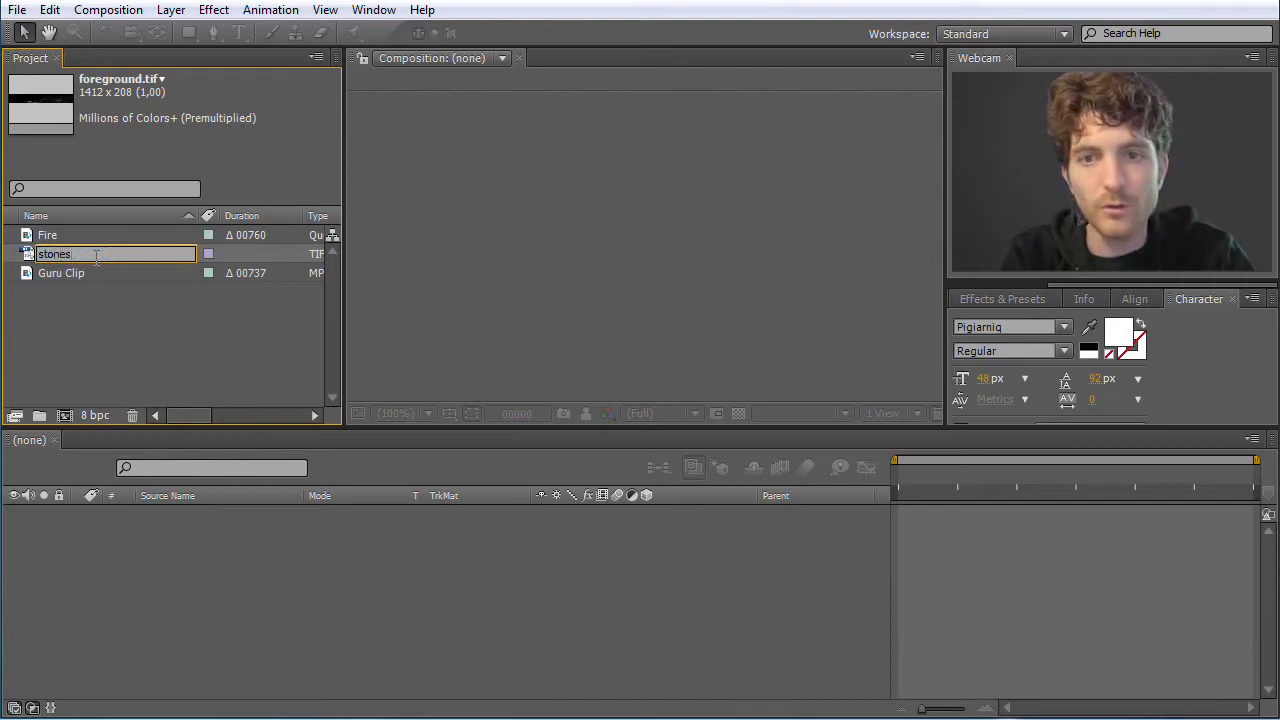
key("Return")
left_click(138, 330)
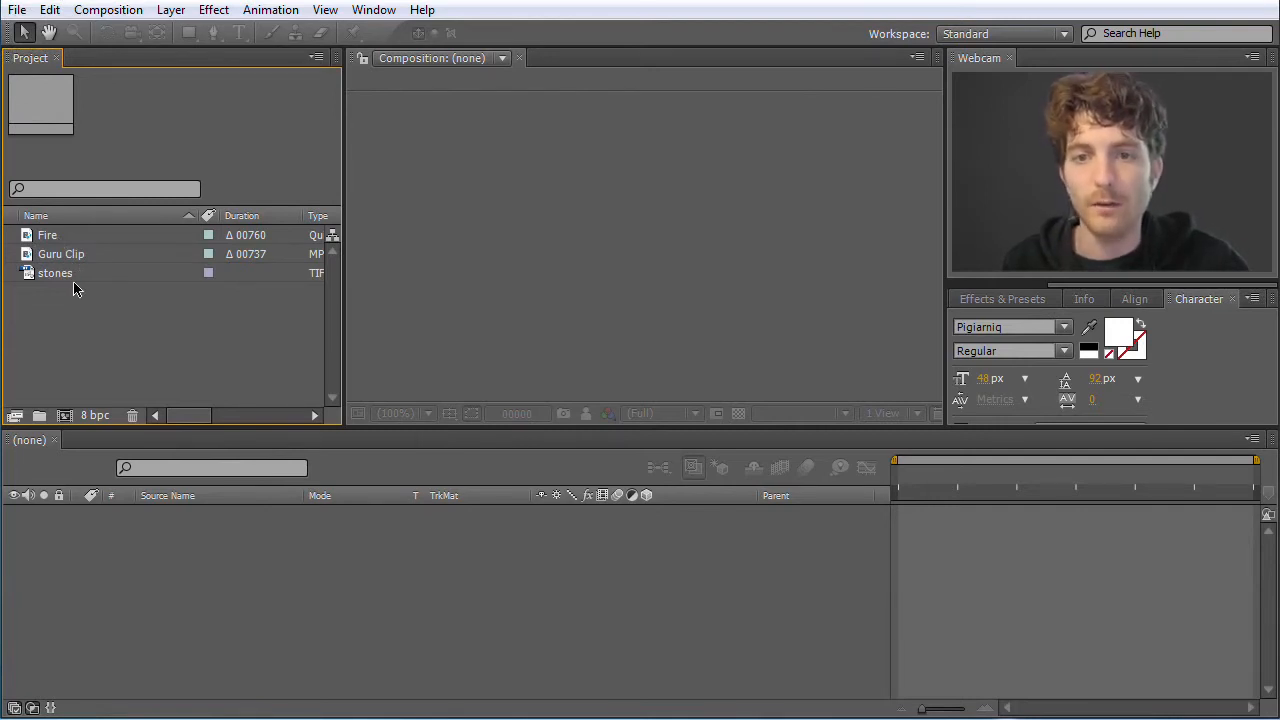
Examine the options for adding a new composition to the project and its basic settings, without creating one
right_click(86, 318)
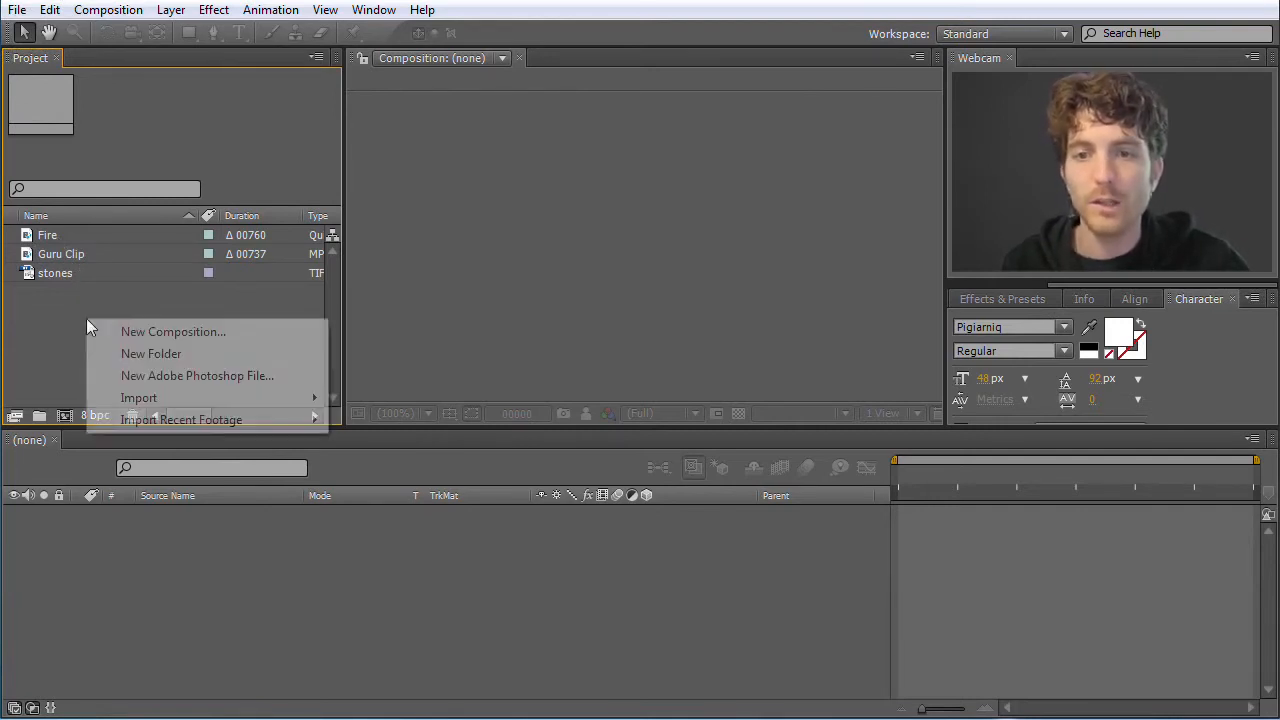
left_click(141, 311)
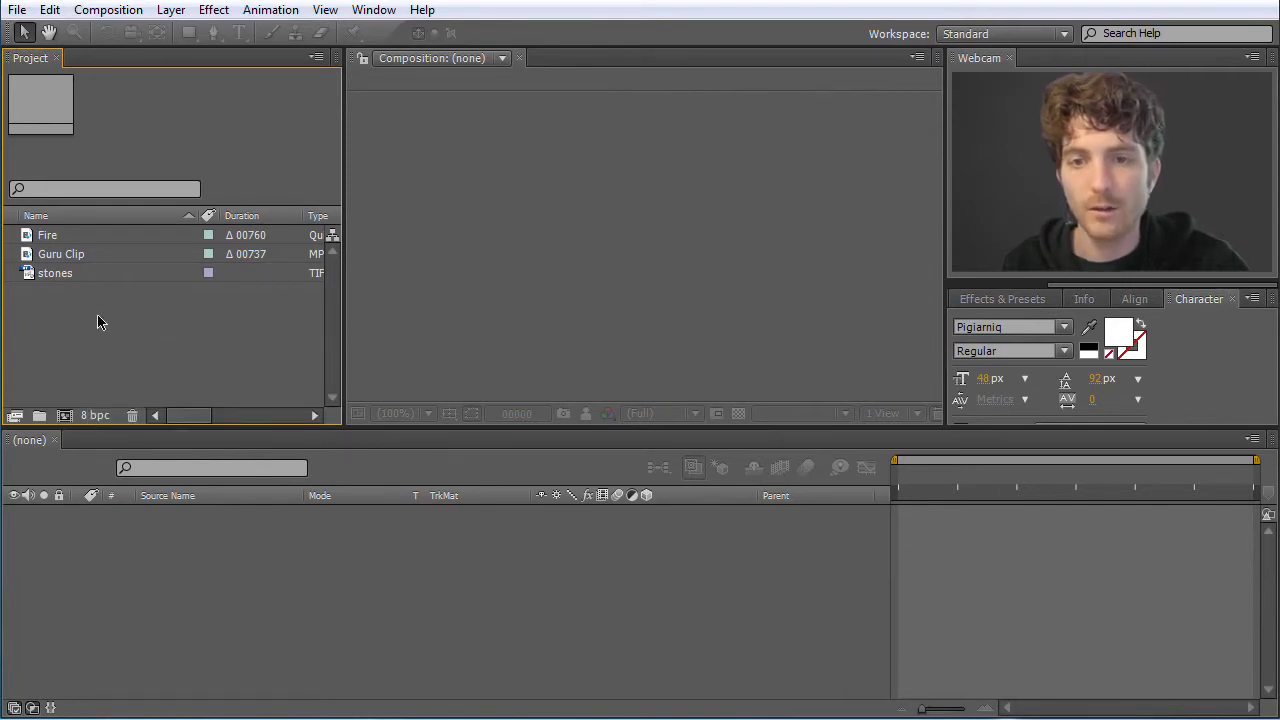
right_click(98, 318)
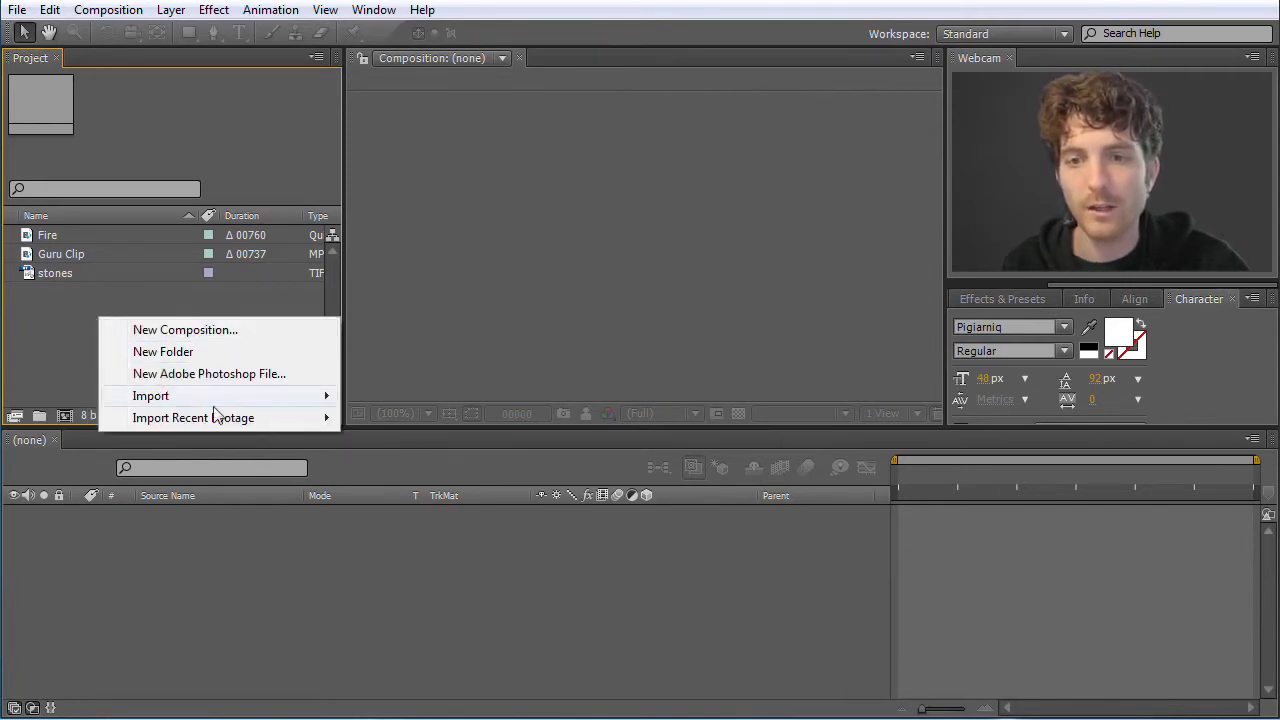
mouse_move(325, 398)
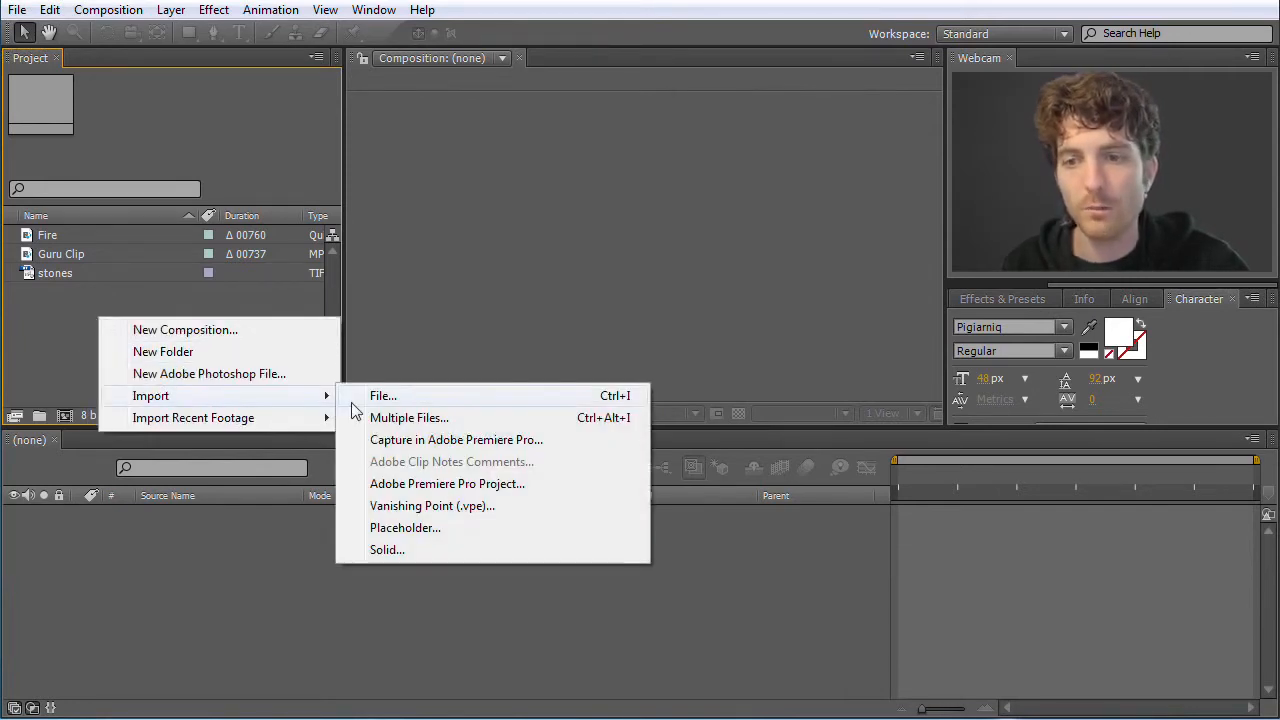
left_click(186, 332)
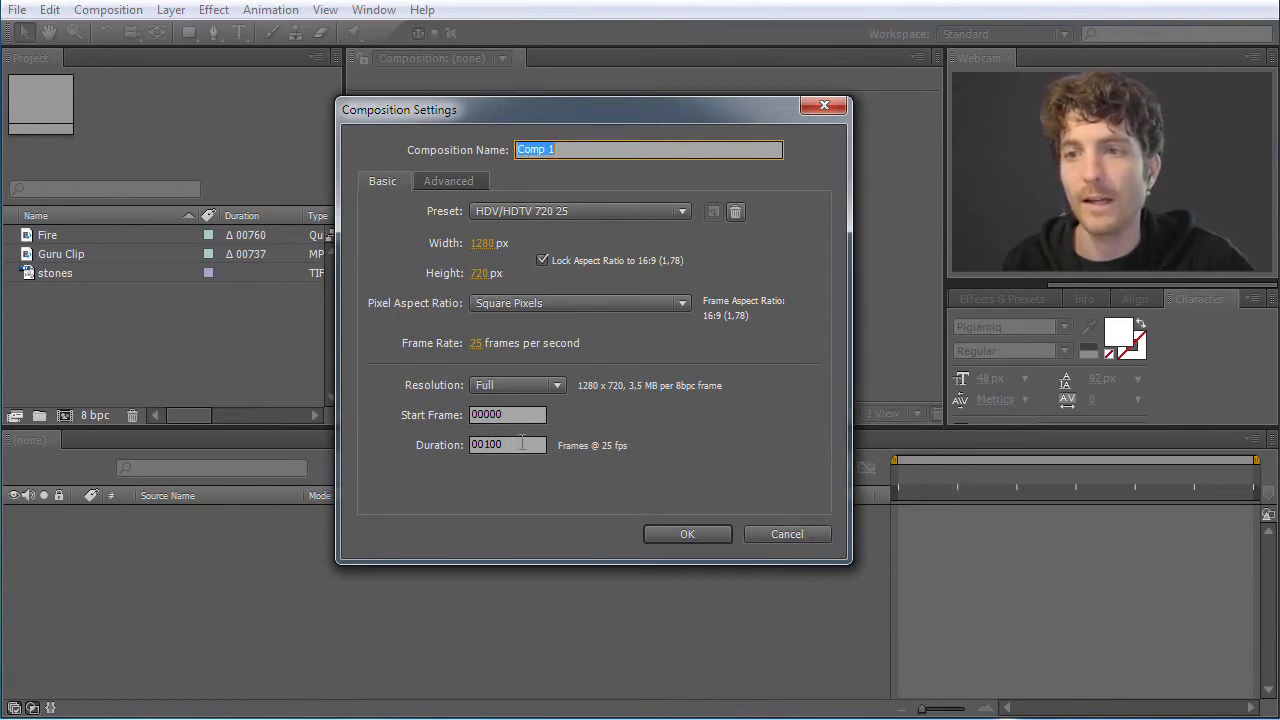
left_click(790, 535)
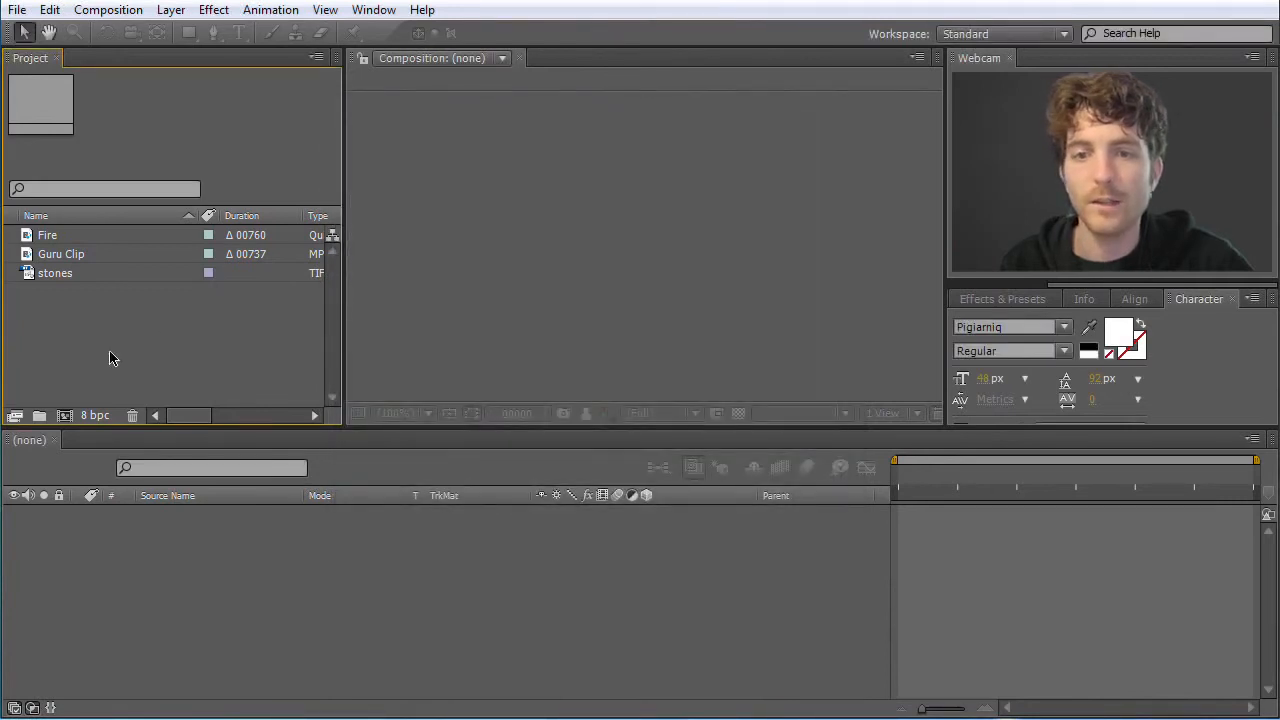
right_click(72, 341)
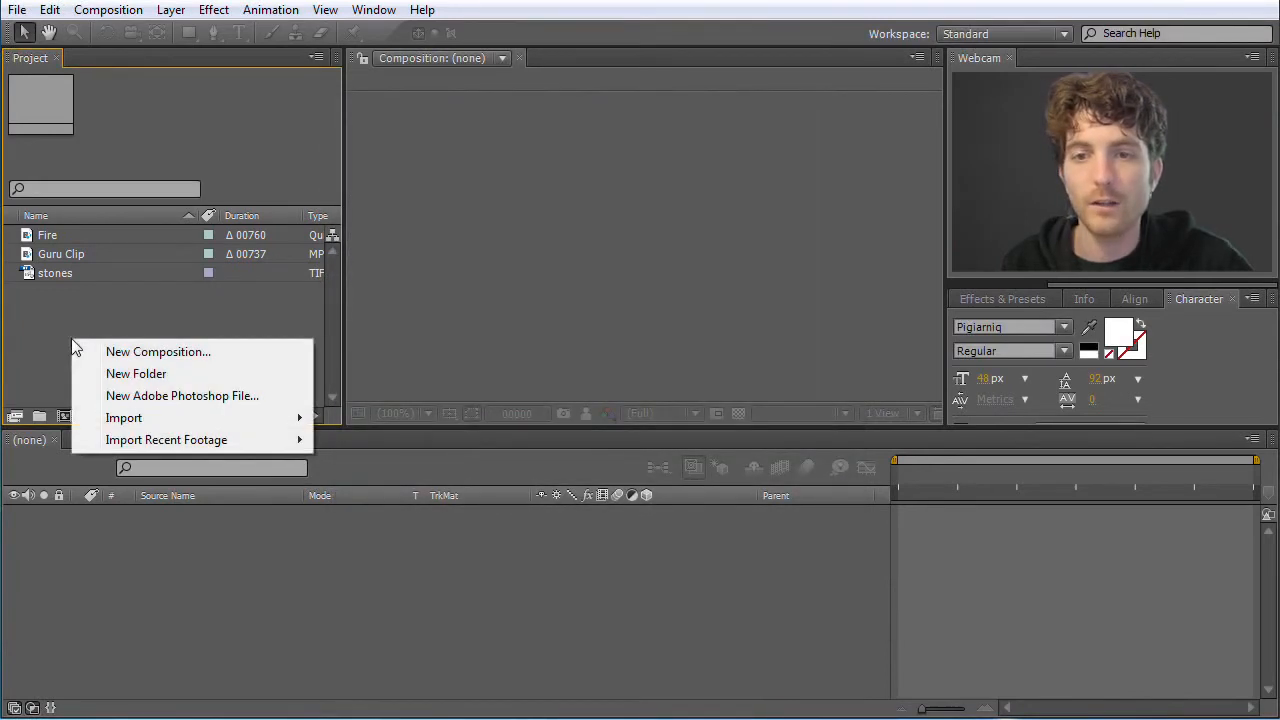
left_click(154, 317)
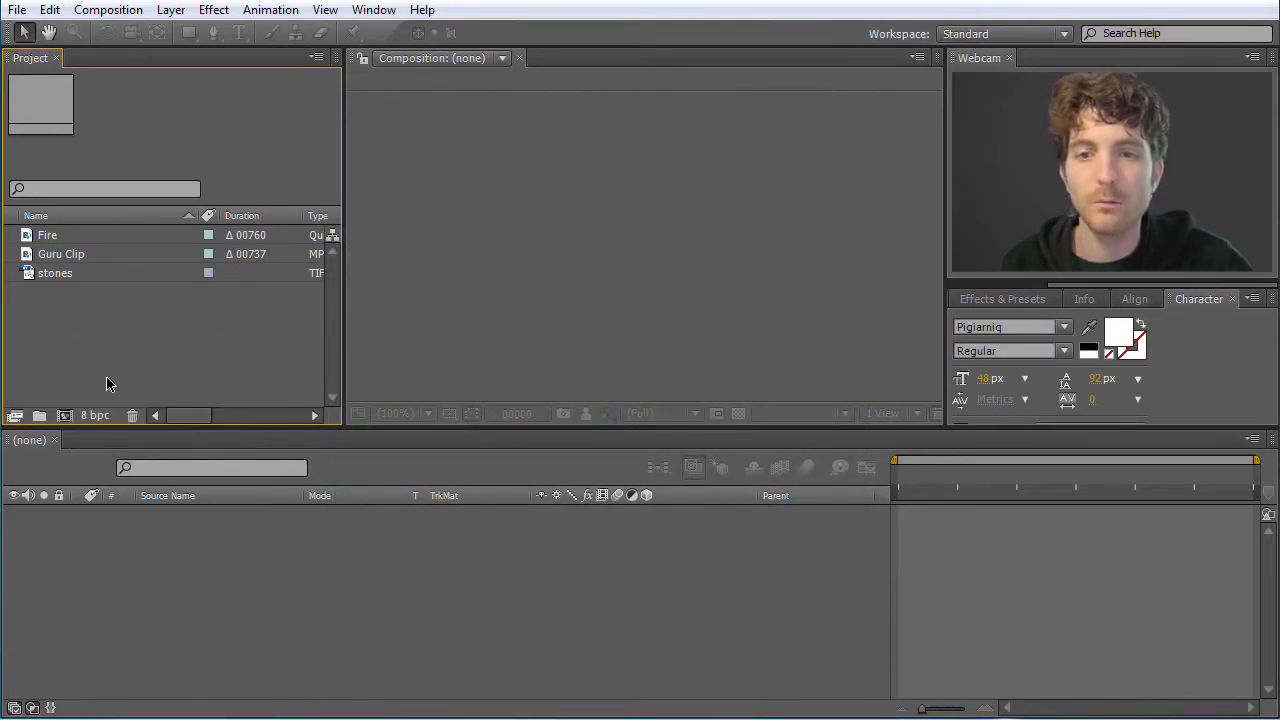
Create a new composition named "my new Comp" with the NTSC D1 Widescreen preset
left_click(65, 417)
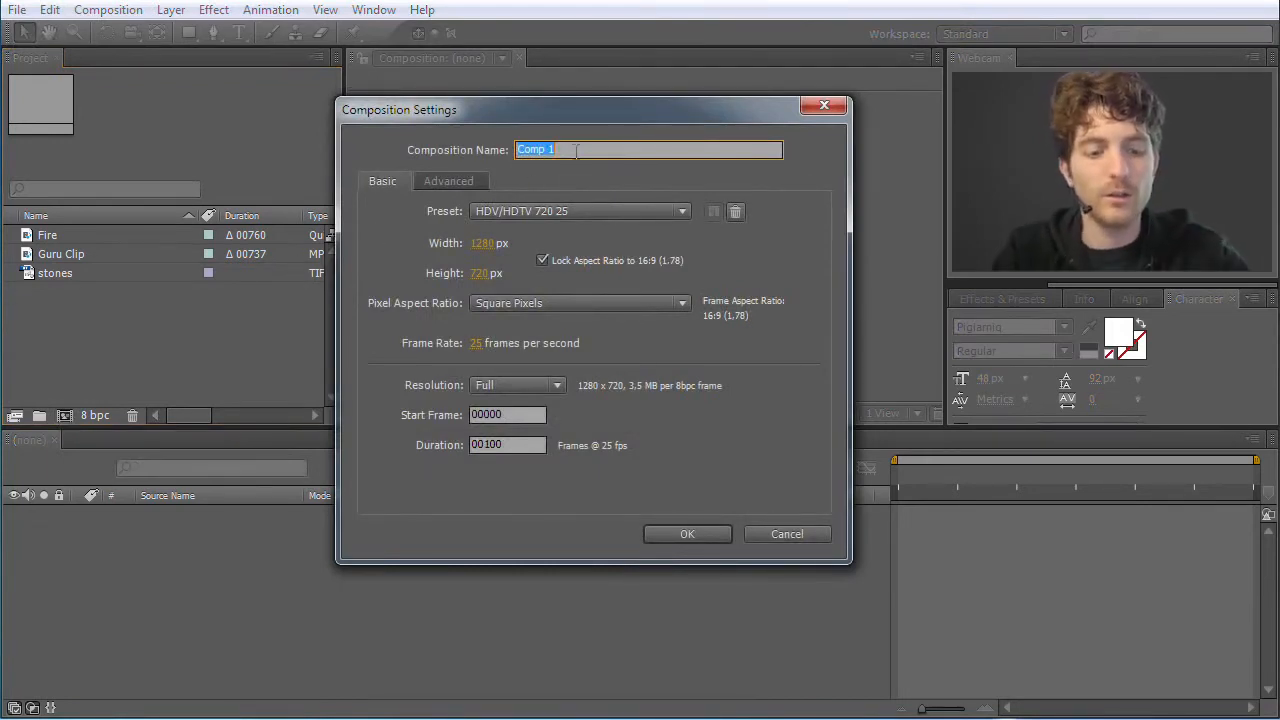
type("my new")
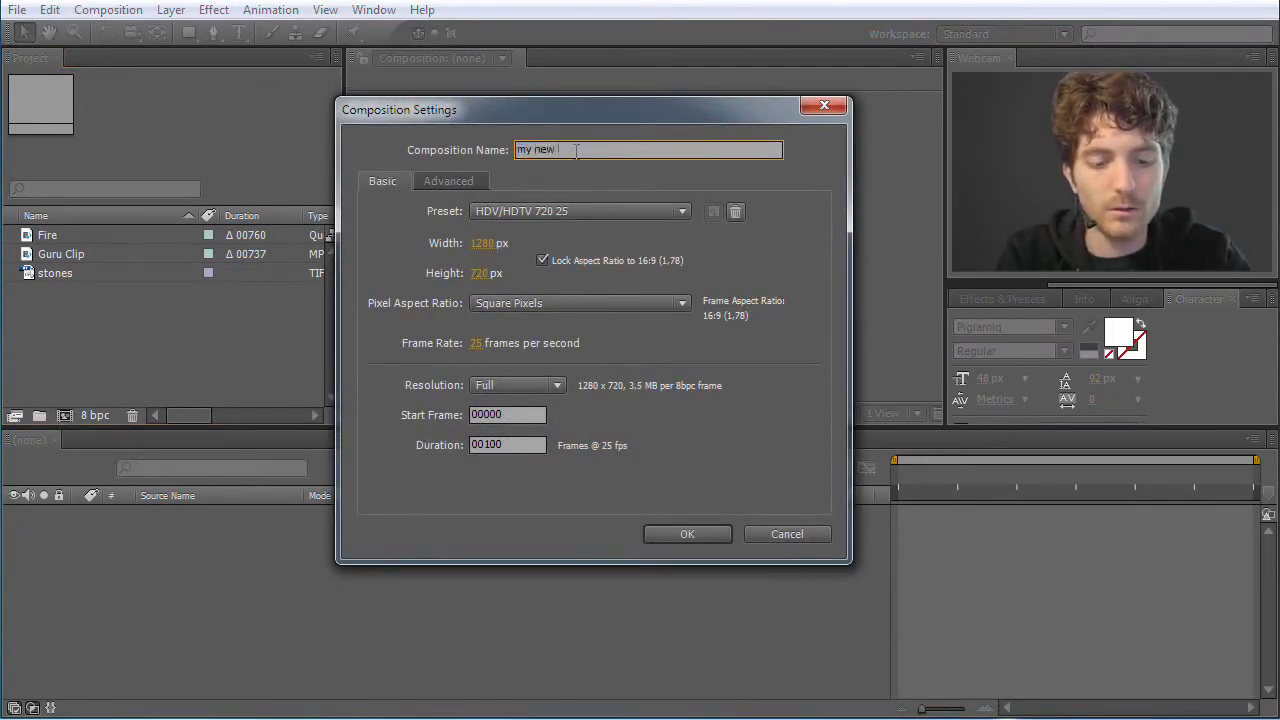
type(" Comp")
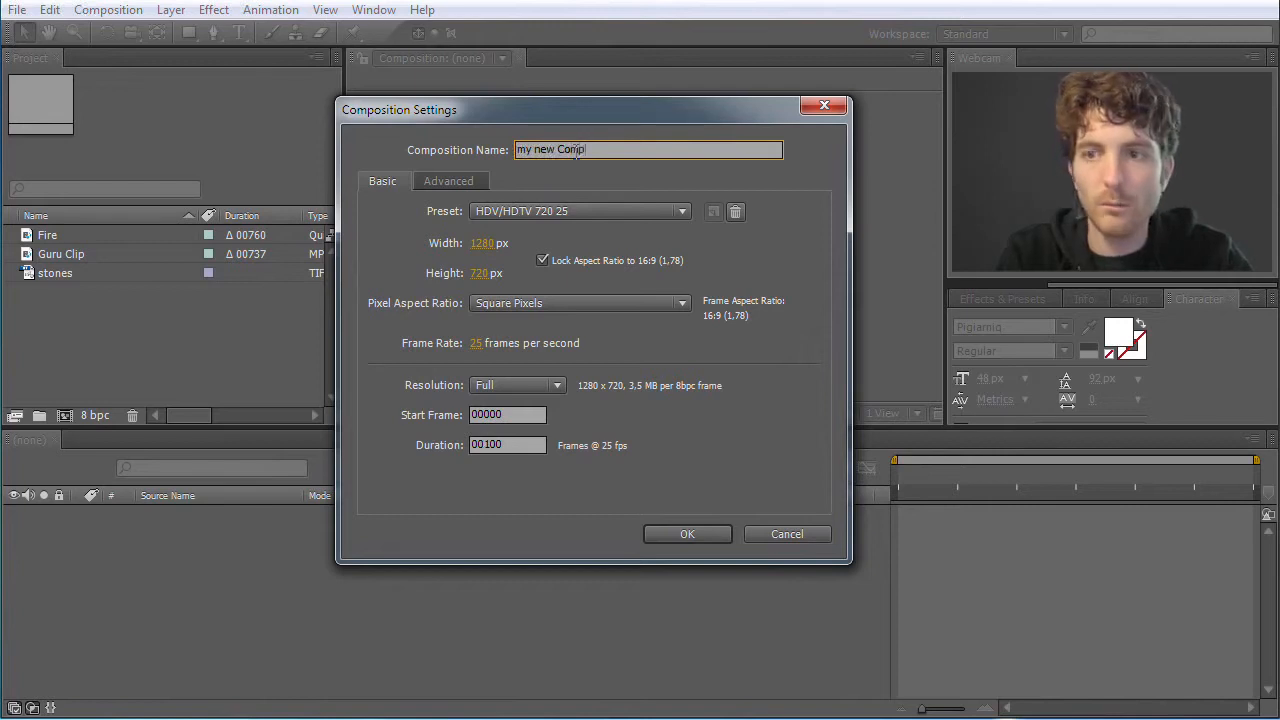
left_click(645, 210)
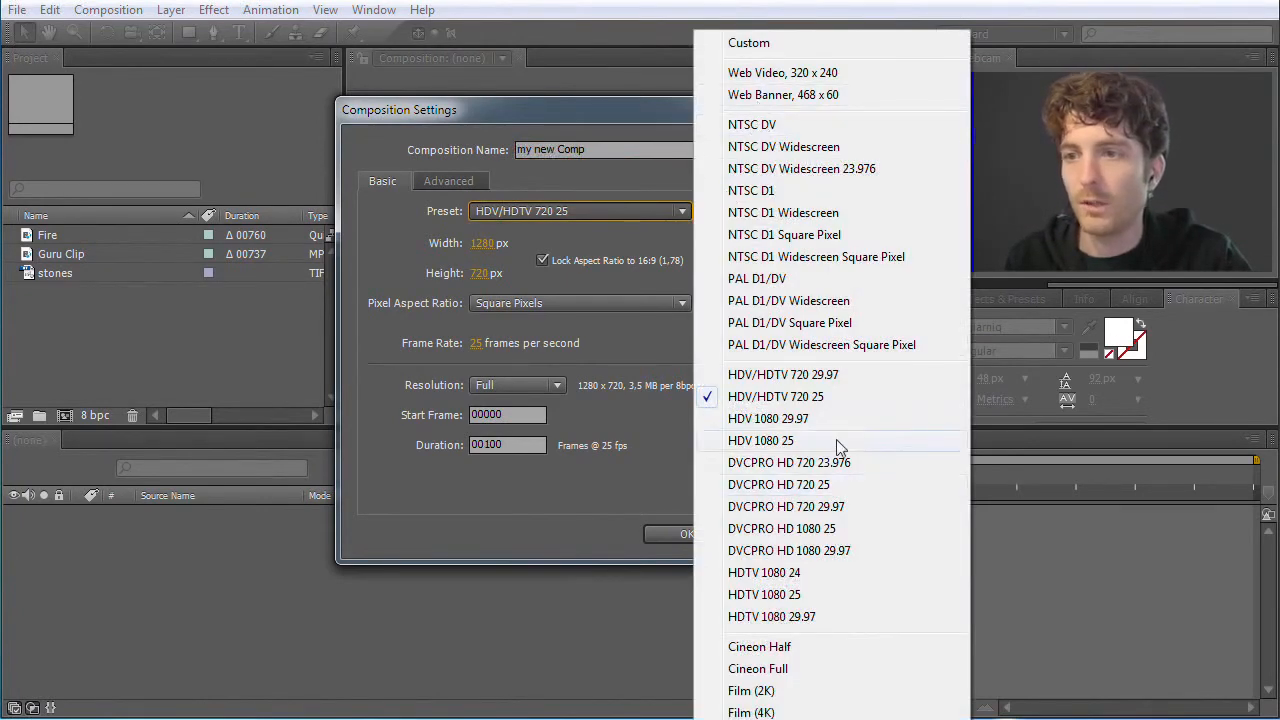
left_click(783, 214)
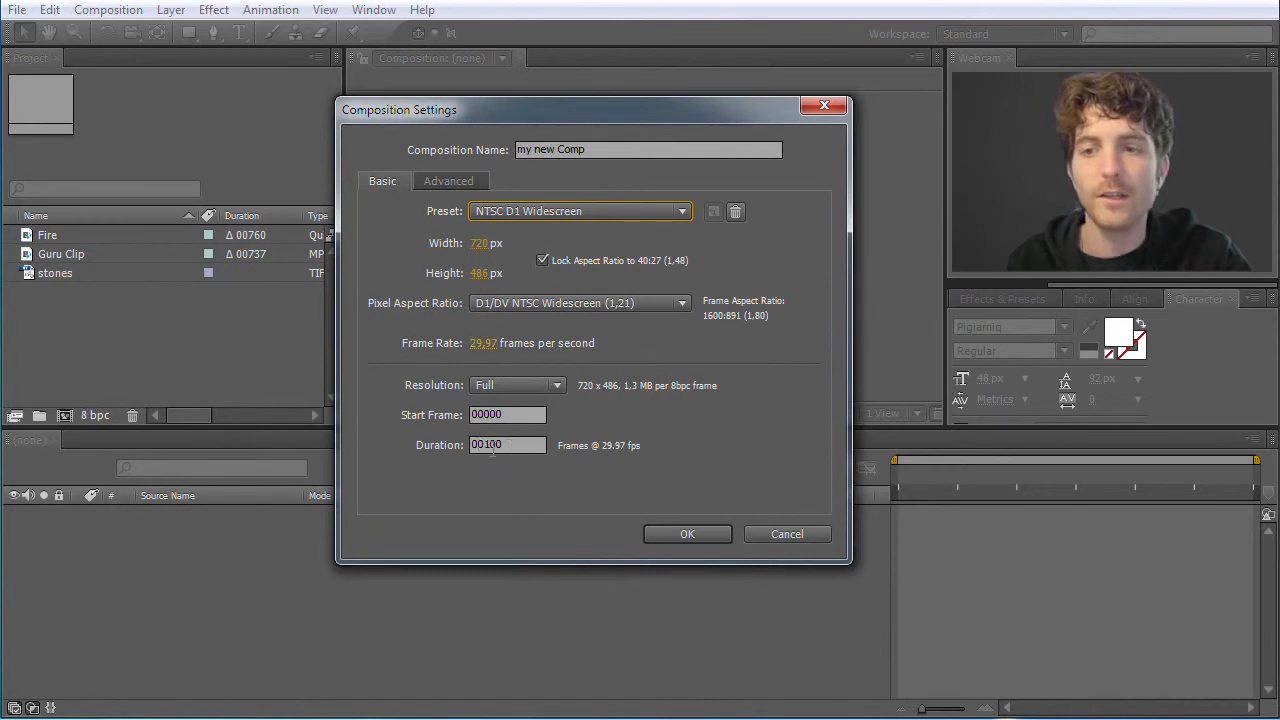
left_click(696, 534)
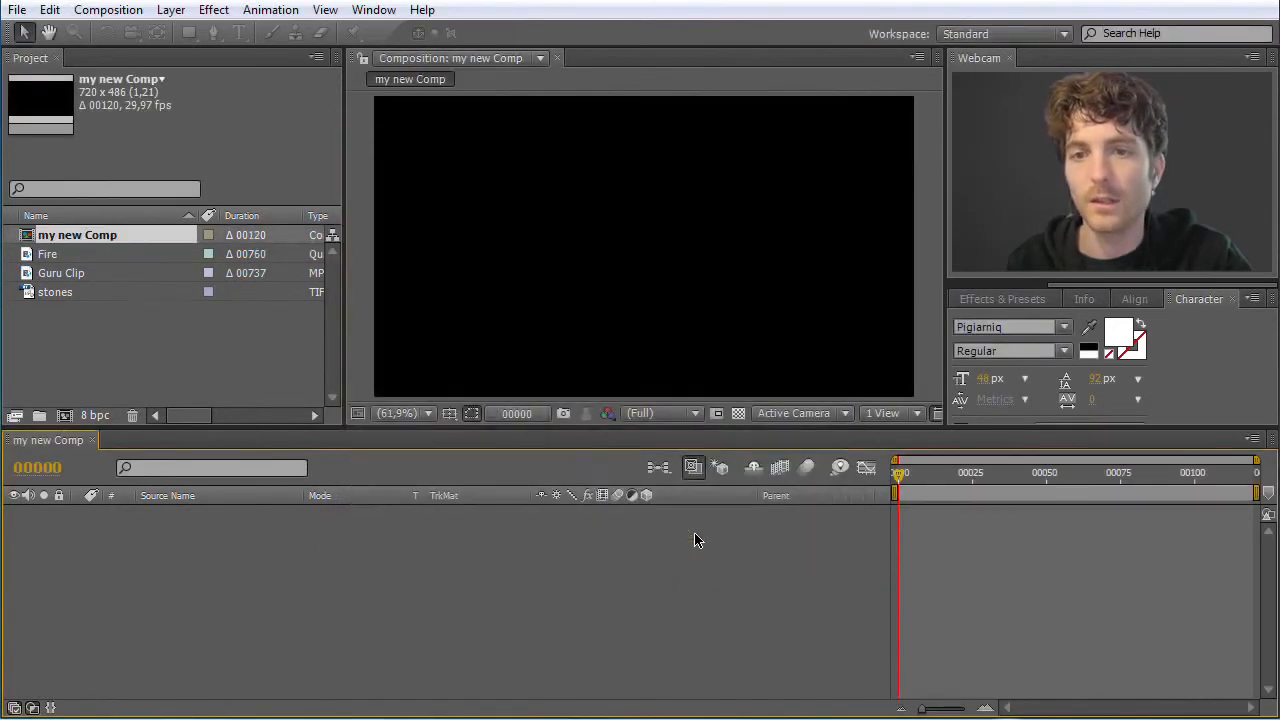
Inspect my new Comp in the project and its empty timeline, and scrub the current time to frame 30
left_click(66, 318)
left_click(72, 276)
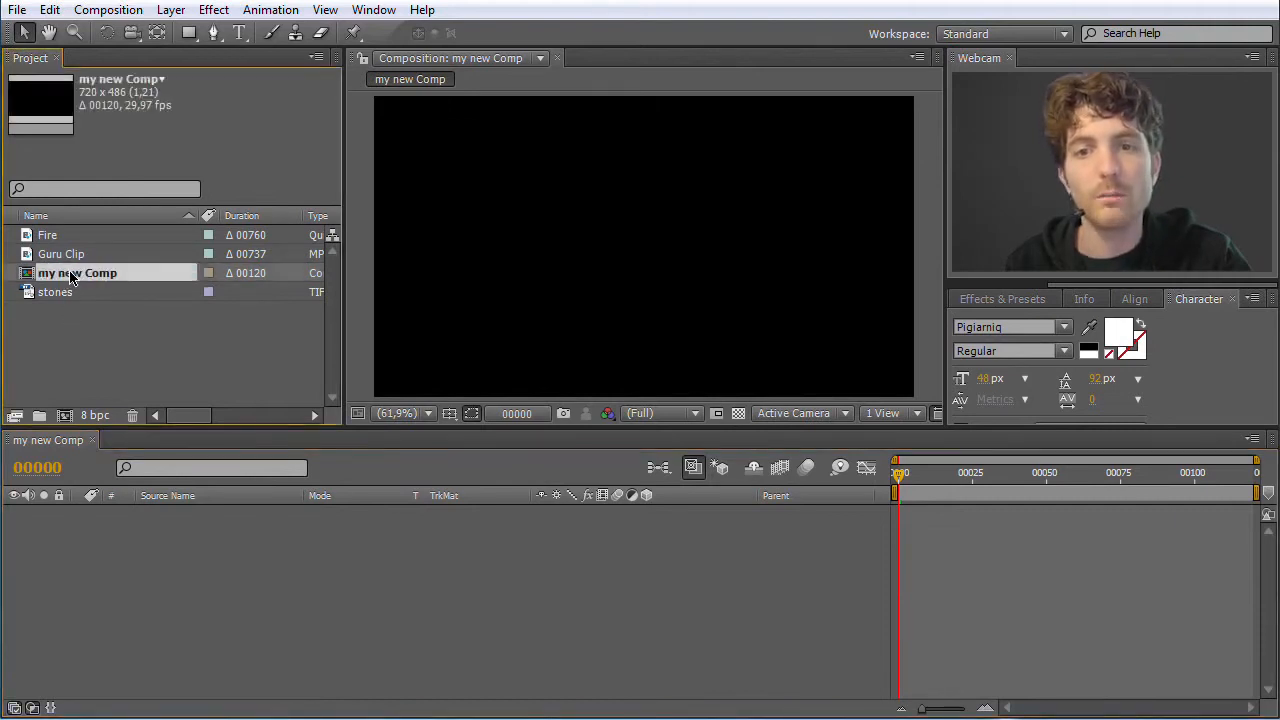
left_click(93, 345)
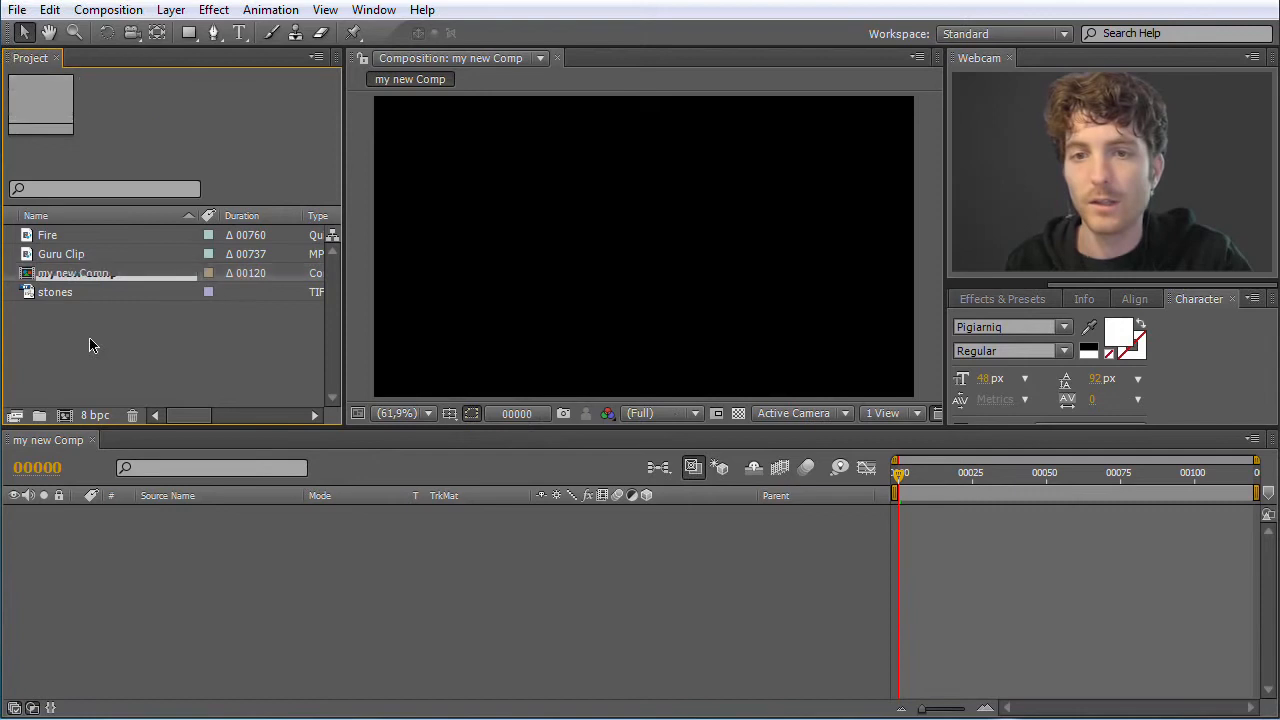
left_click(34, 276)
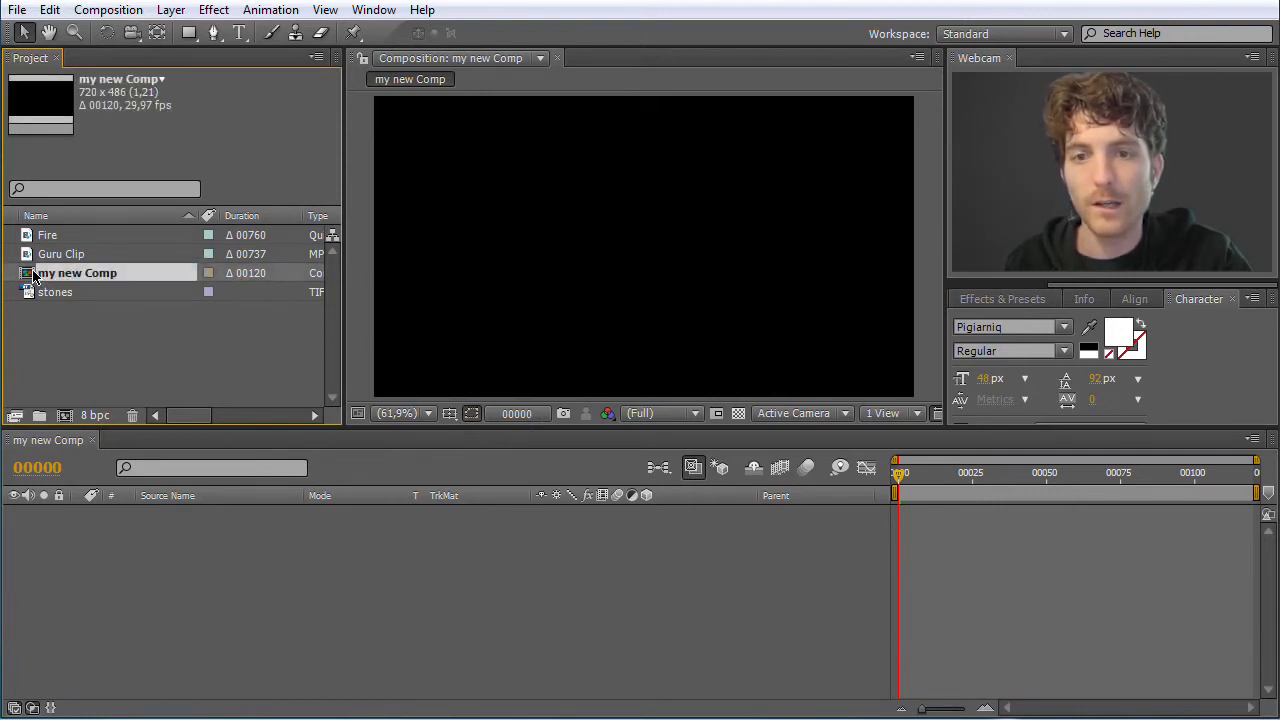
left_click(50, 443)
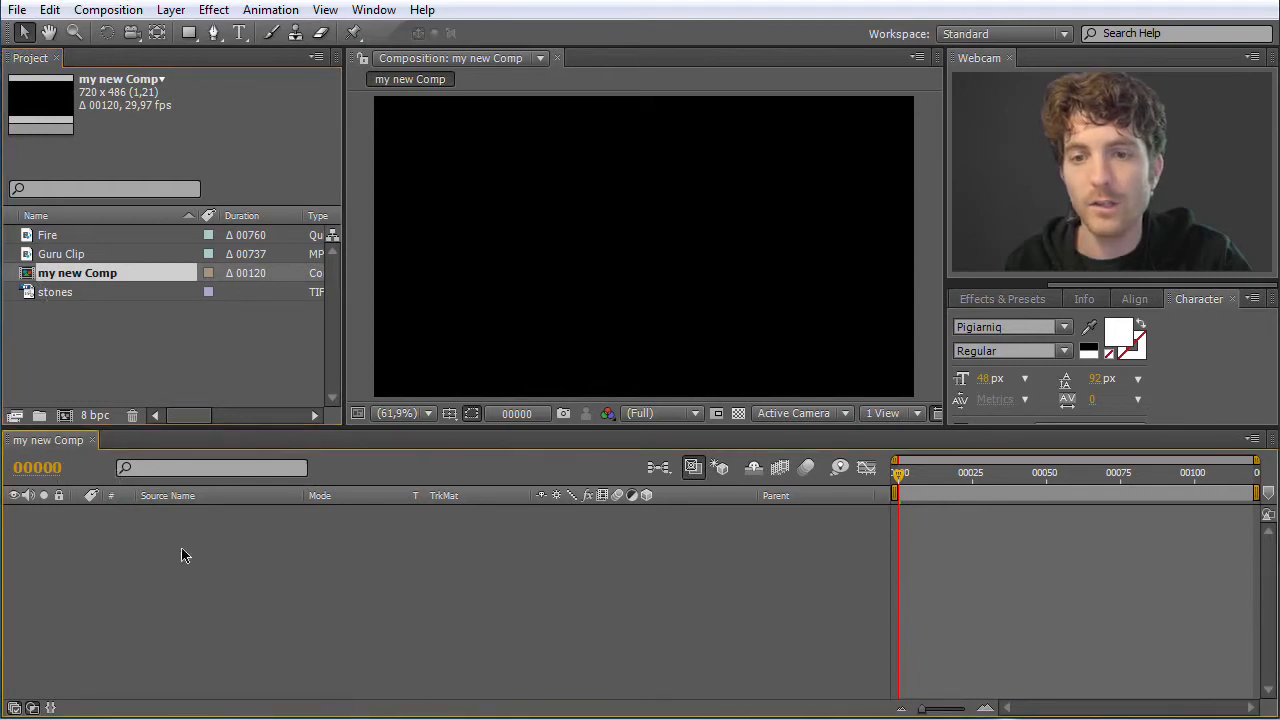
left_click_drag(906, 476, 987, 485)
left_click(138, 365)
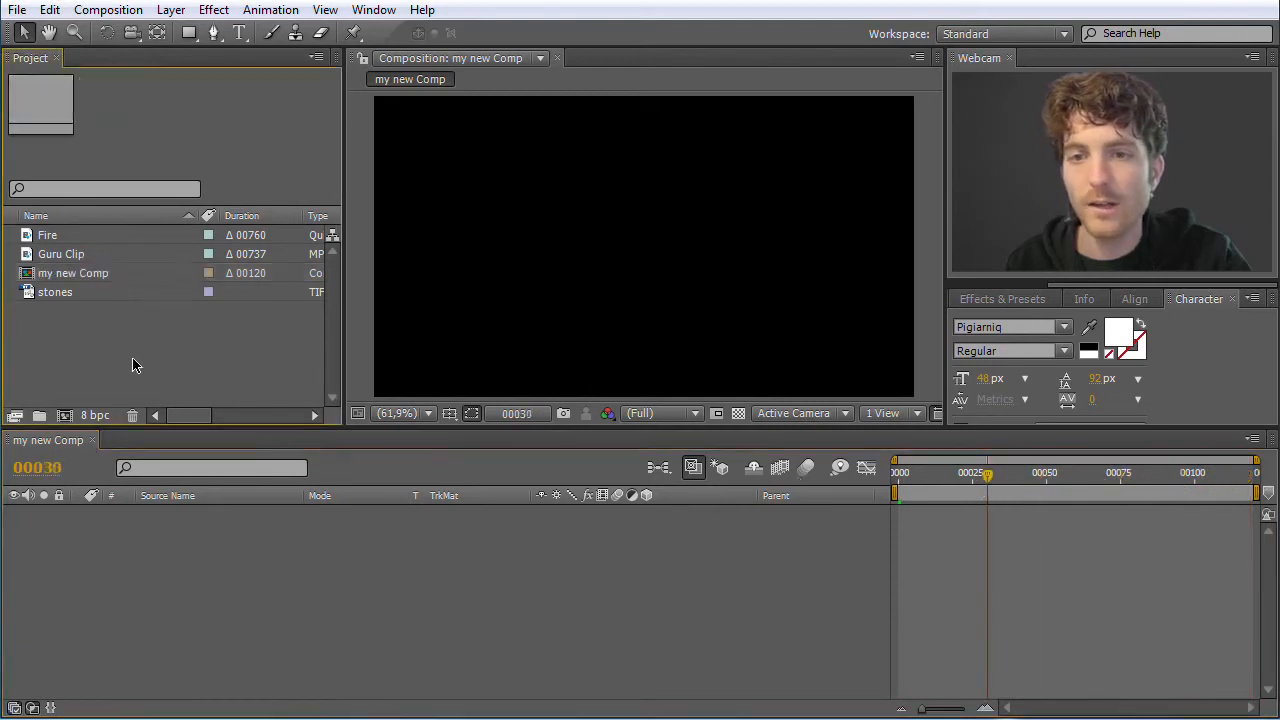
Add Guru Clip as a layer to my new Comp and scrub the current time to frame 60
left_click(33, 255)
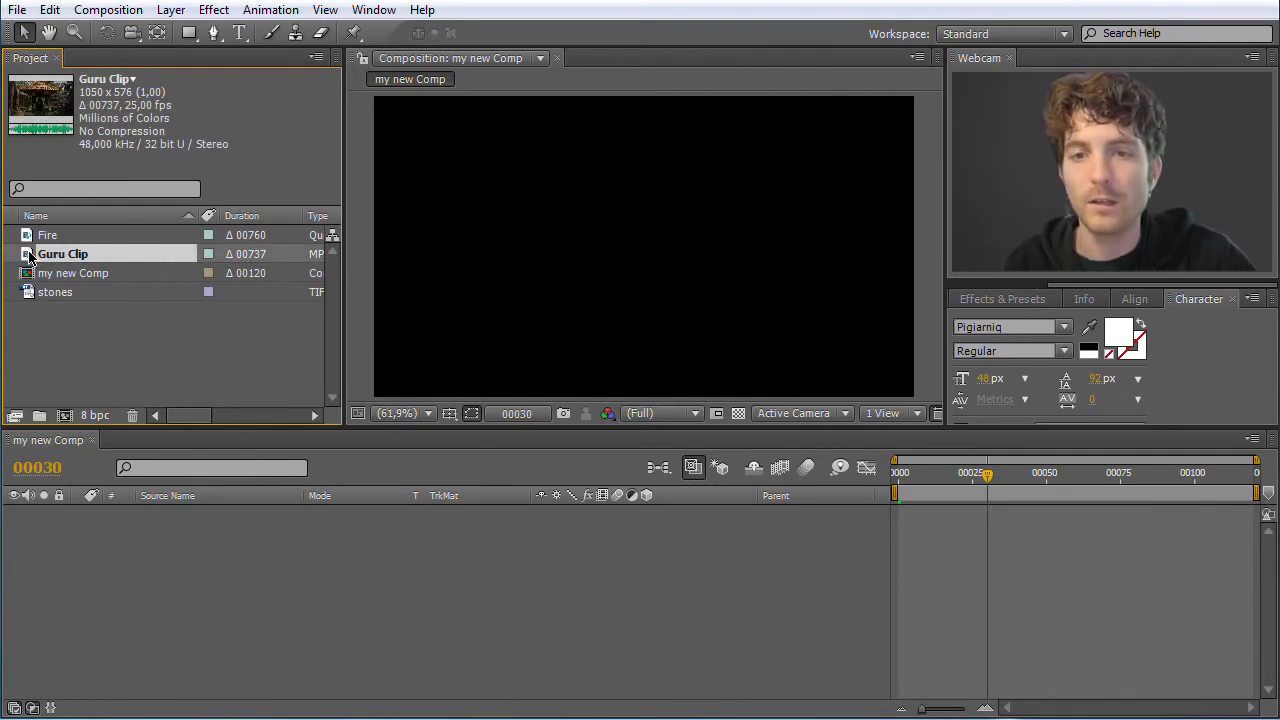
left_click_drag(30, 256, 243, 589)
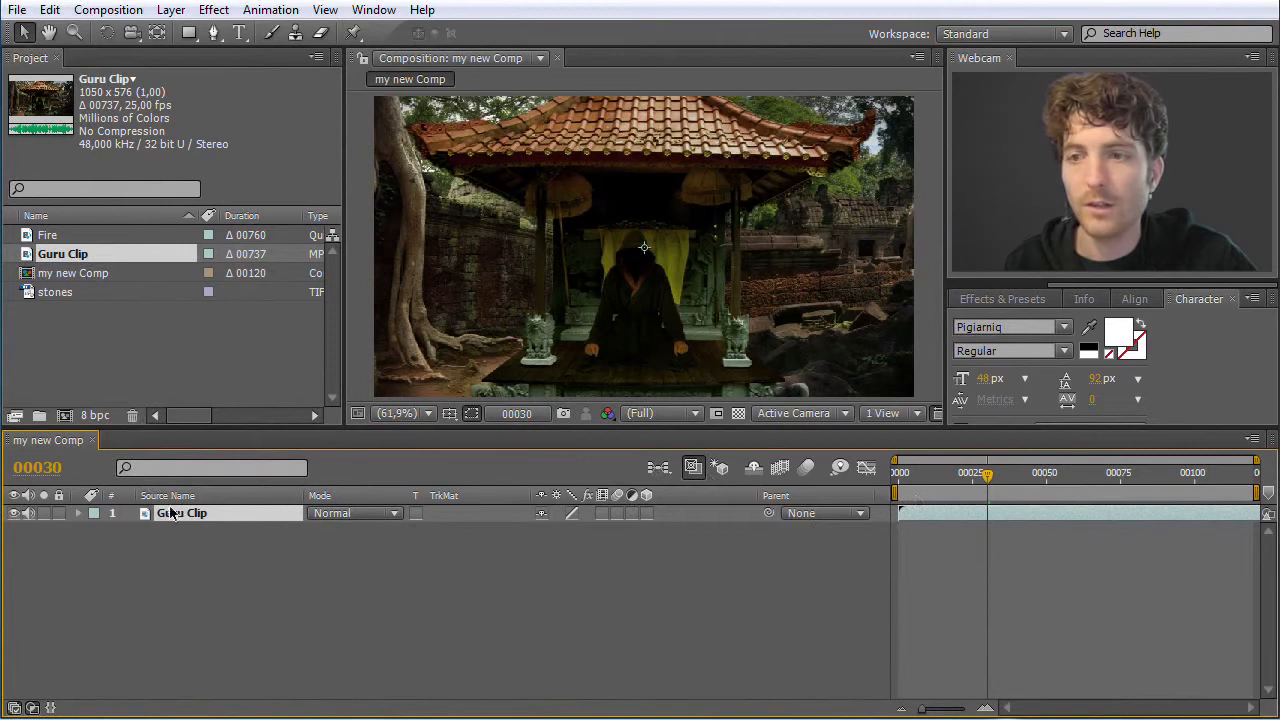
left_click_drag(996, 480, 1078, 490)
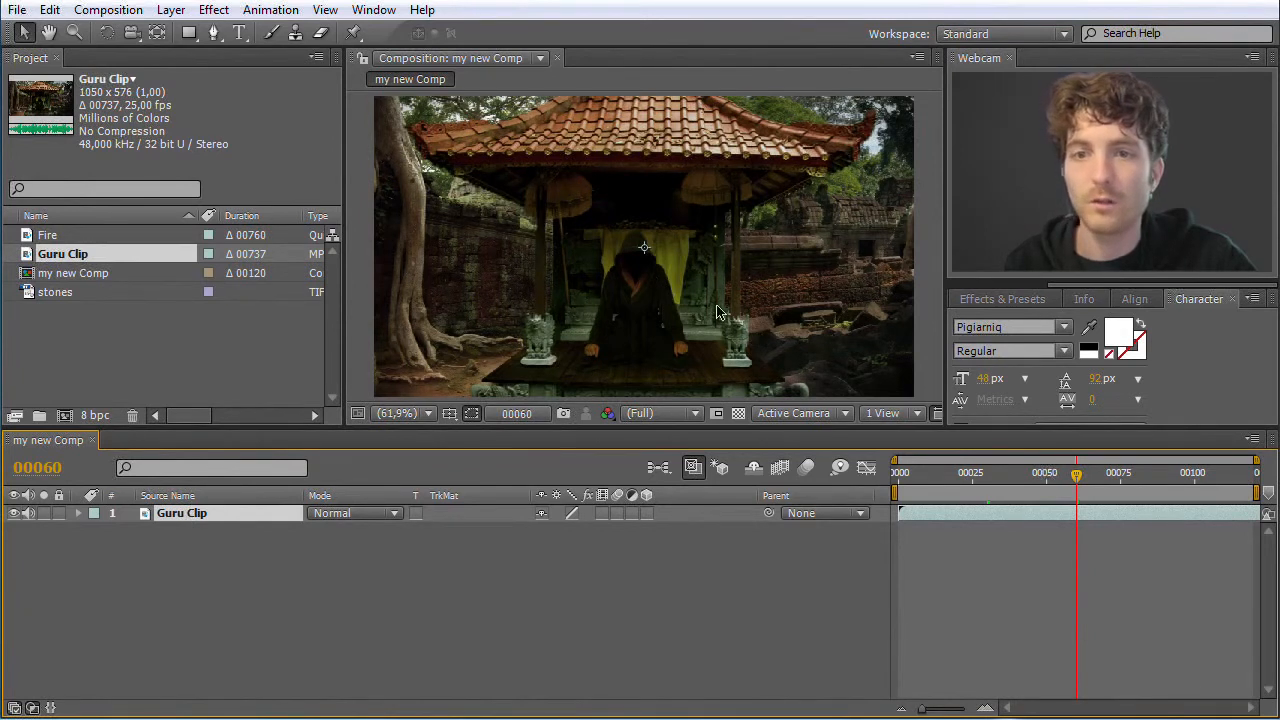
left_click(57, 257)
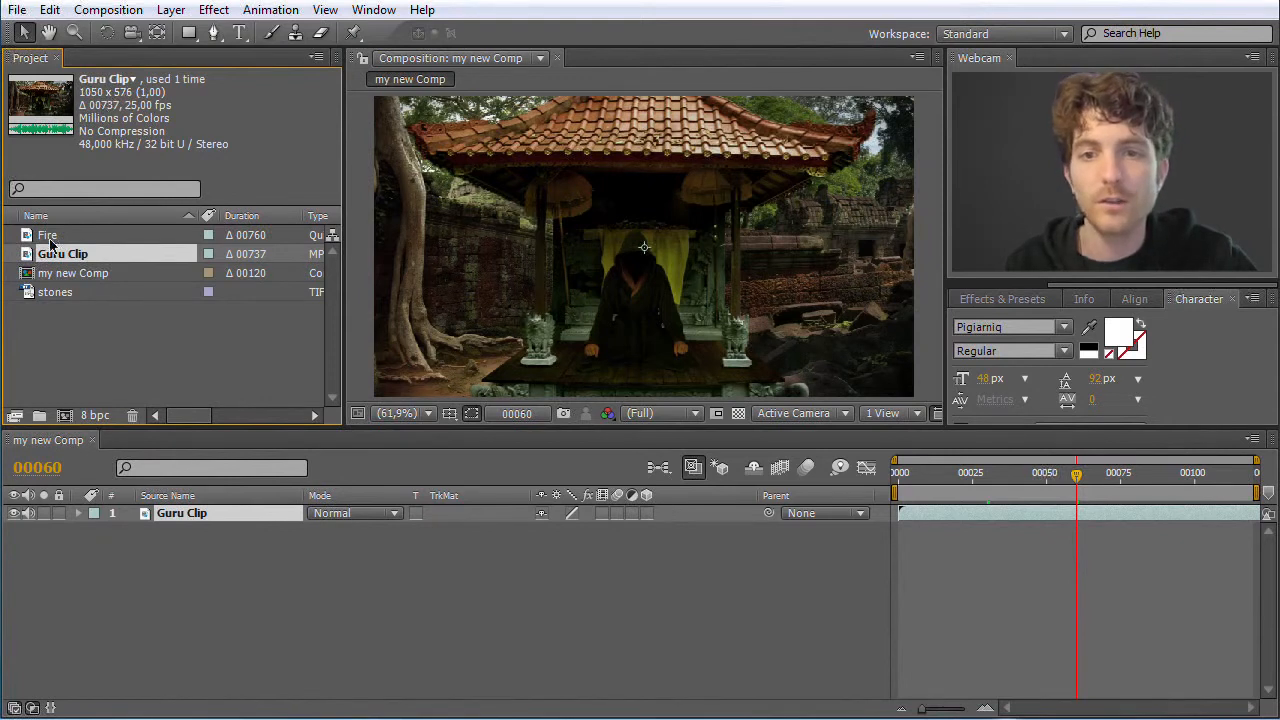
Select my new Comp in the project and examine its picture at magnifications between 25% and 200%
left_click(62, 275)
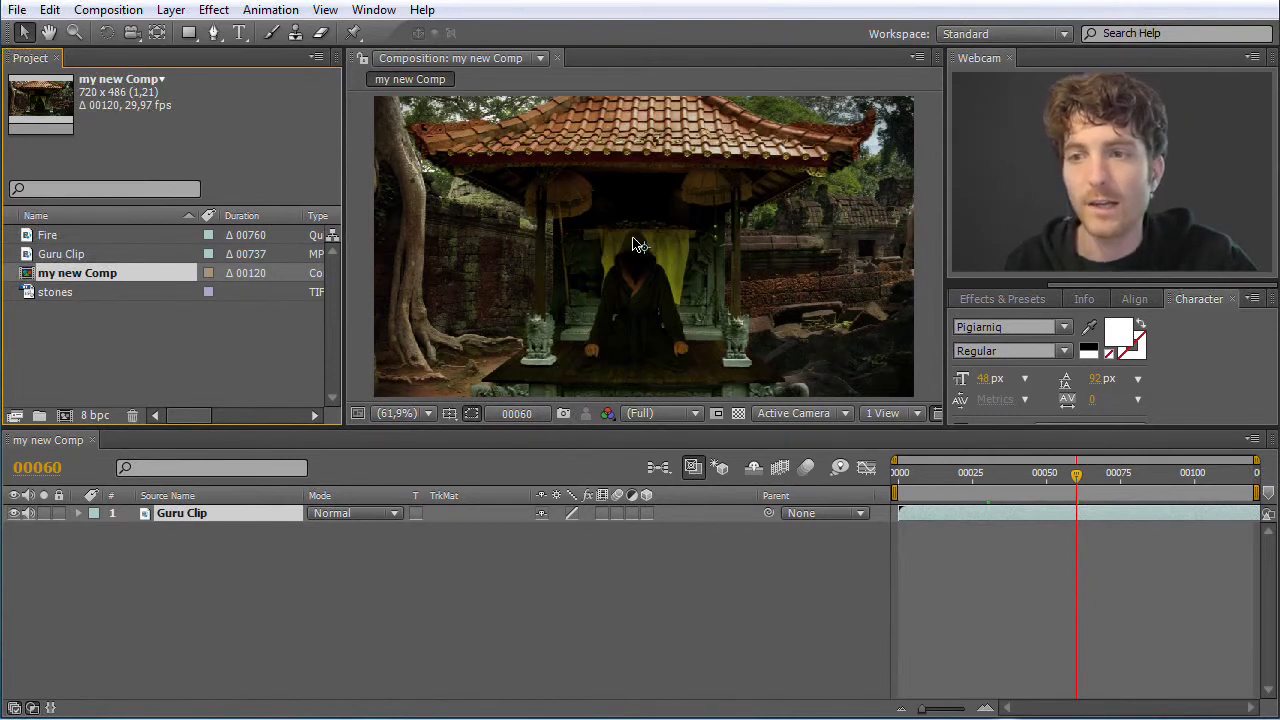
scroll(636, 250, "down", 1)
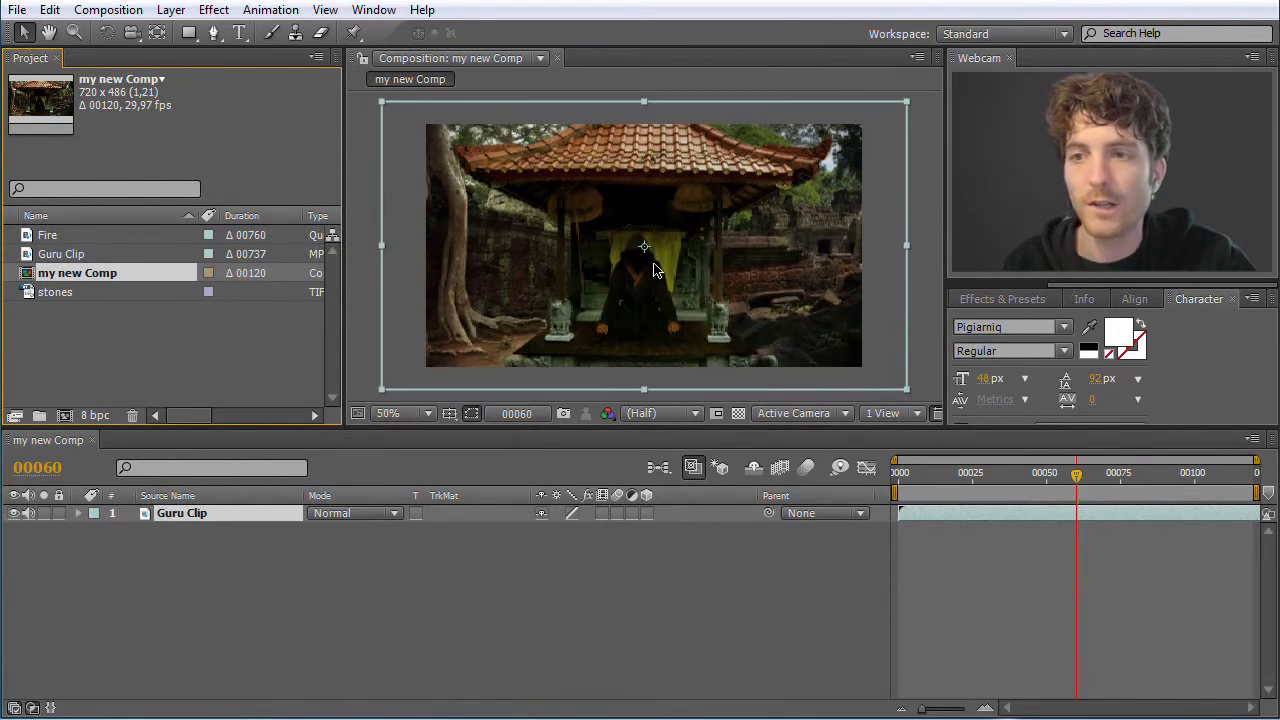
scroll(655, 270, "up", 1)
scroll(655, 270, "down", 2)
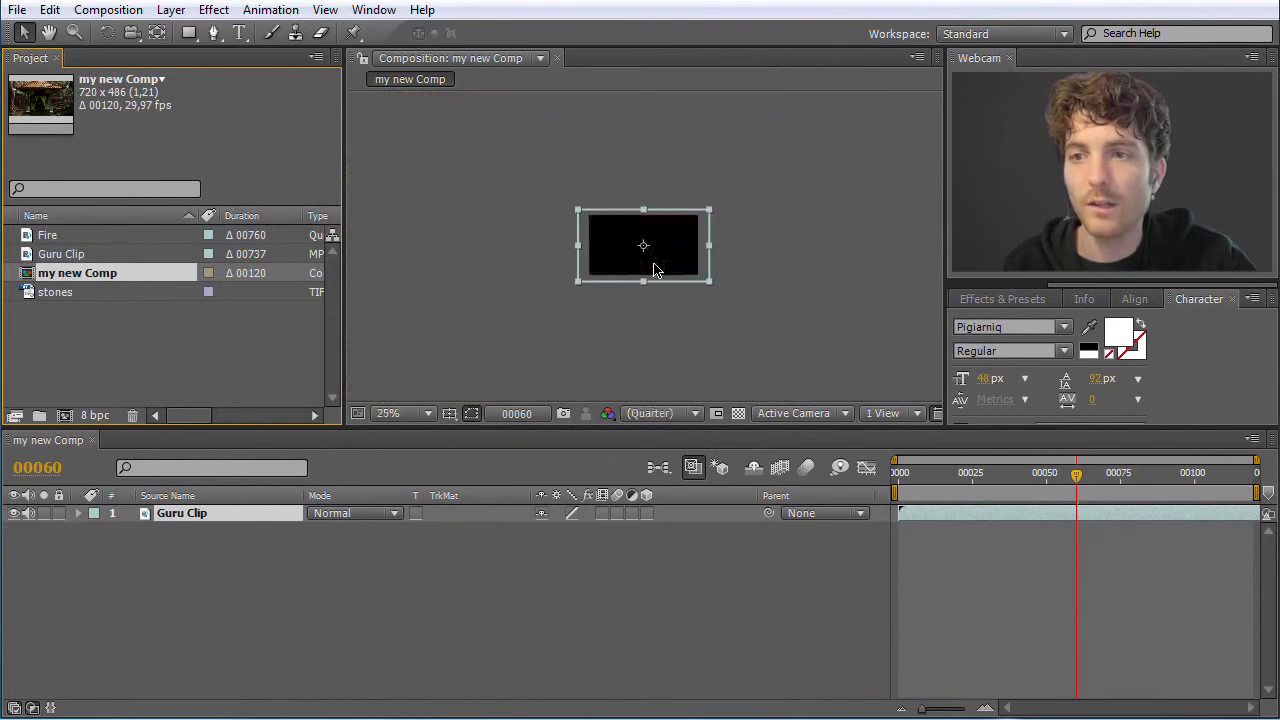
scroll(655, 270, "up", 5)
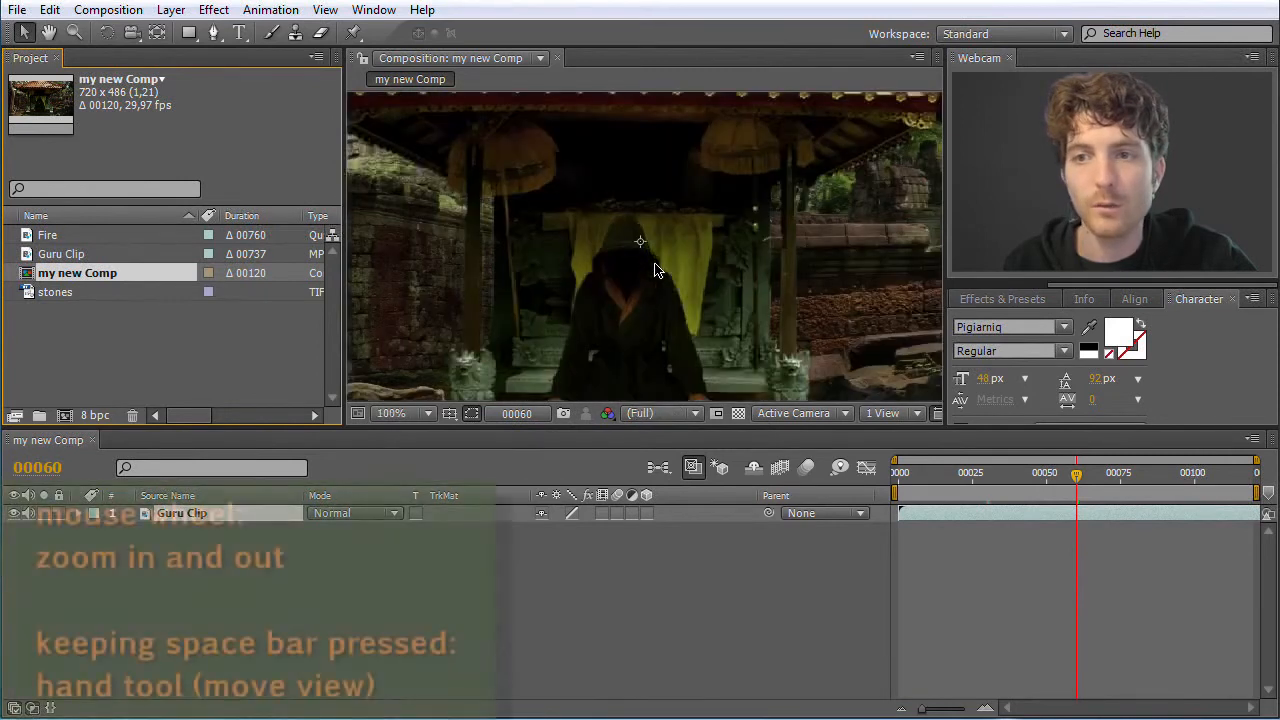
scroll(655, 270, "down", 4)
scroll(655, 270, "up", 2)
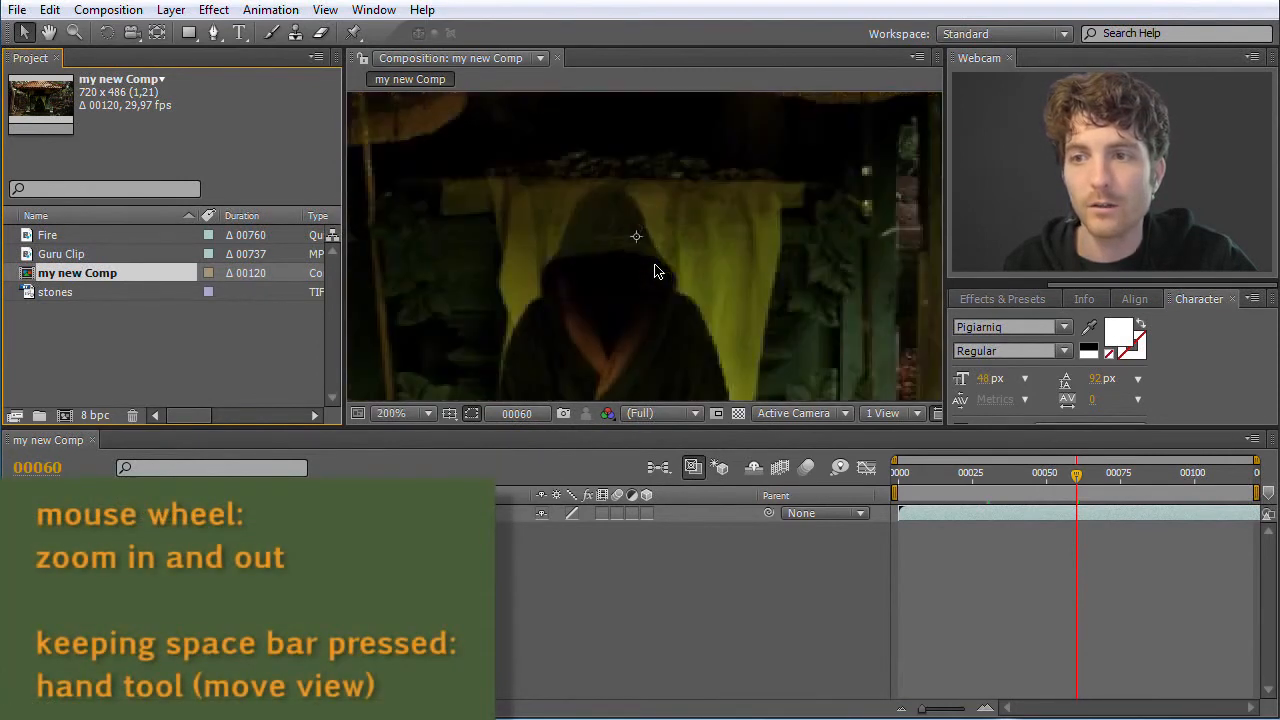
scroll(655, 270, "down", 2)
scroll(655, 270, "up", 2)
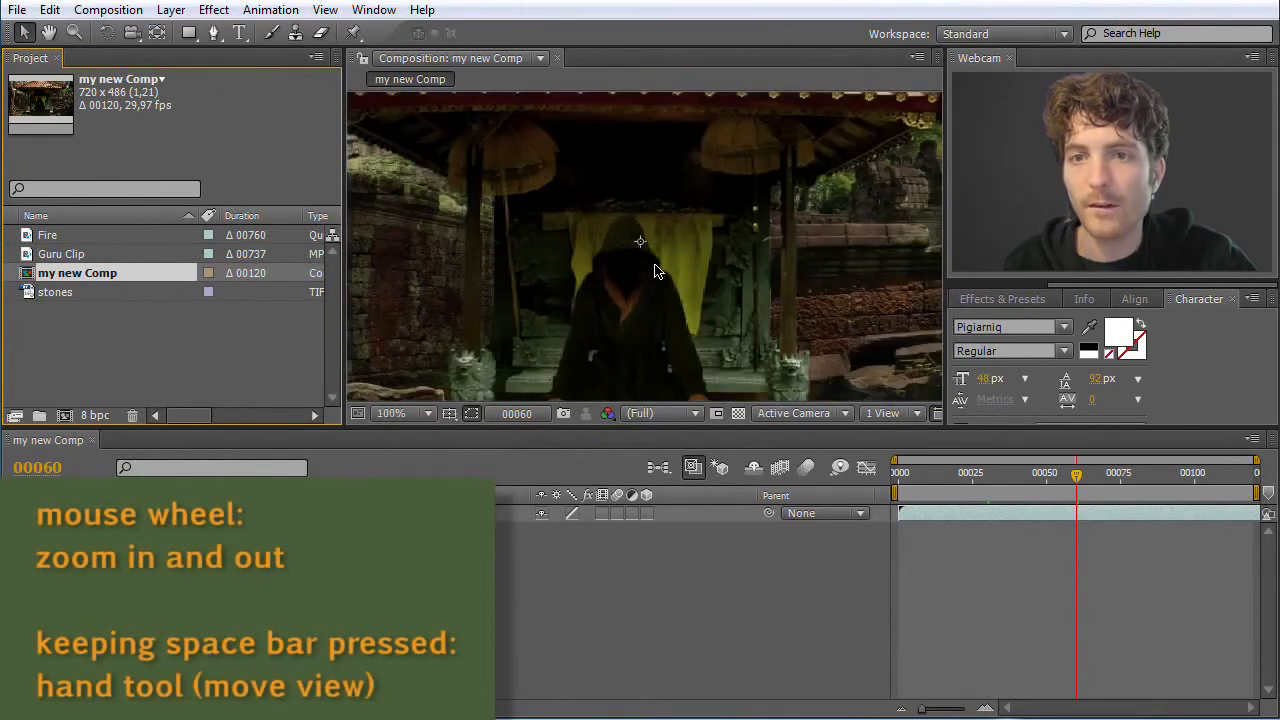
scroll(655, 270, "down", 2)
scroll(655, 270, "up", 1)
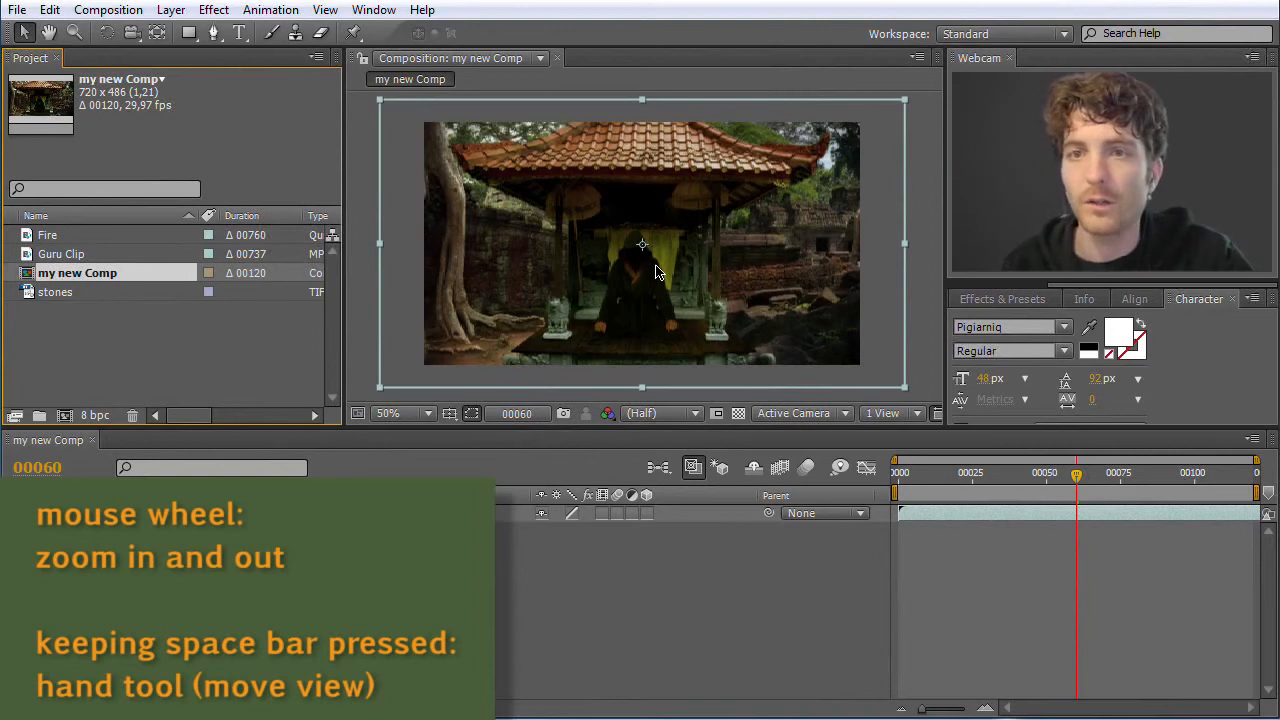
Temporarily use the Hand tool to pan around the composition picture, inspecting the hooded figure at up to 200%
key("space")
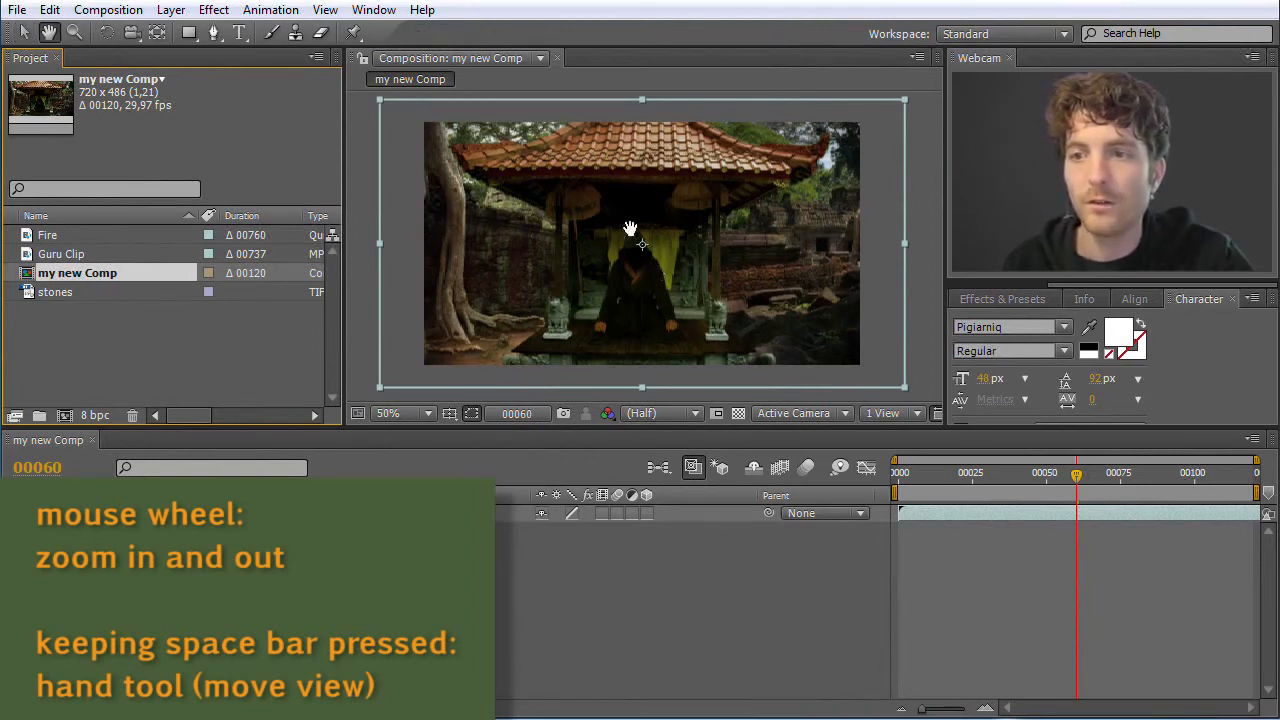
left_click_drag(670, 258, 639, 258)
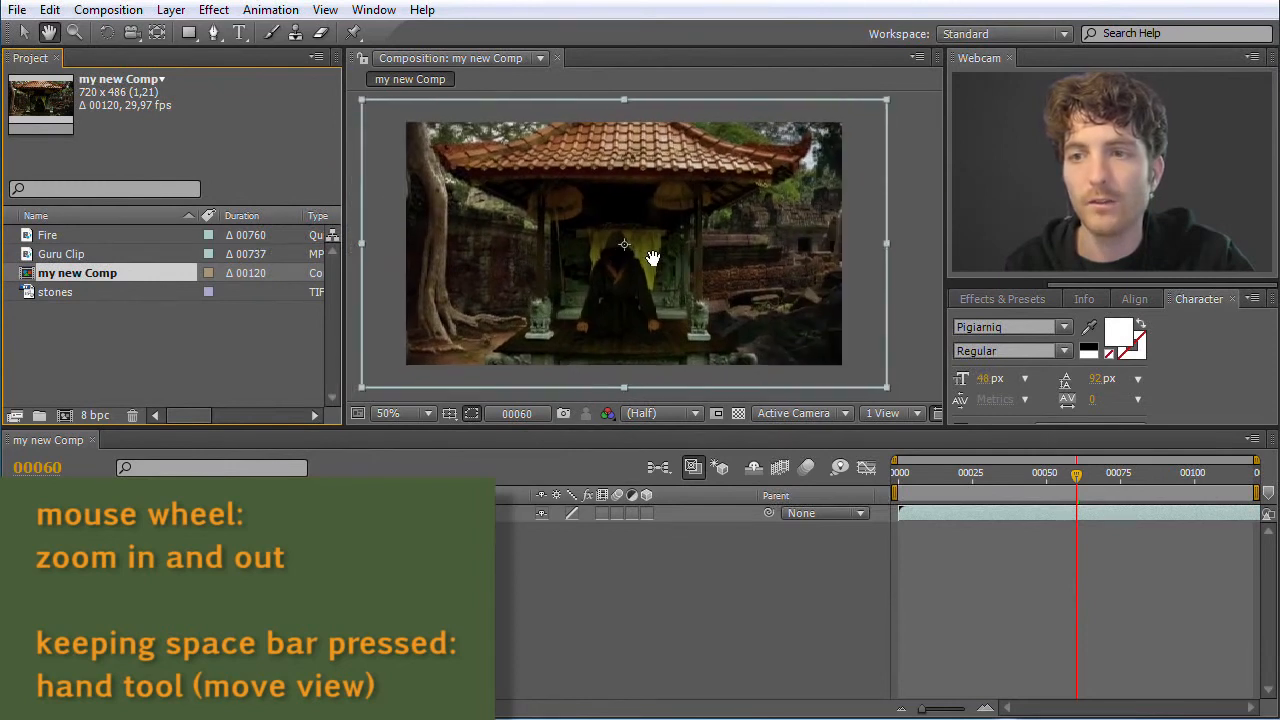
scroll(650, 308, "up", 3)
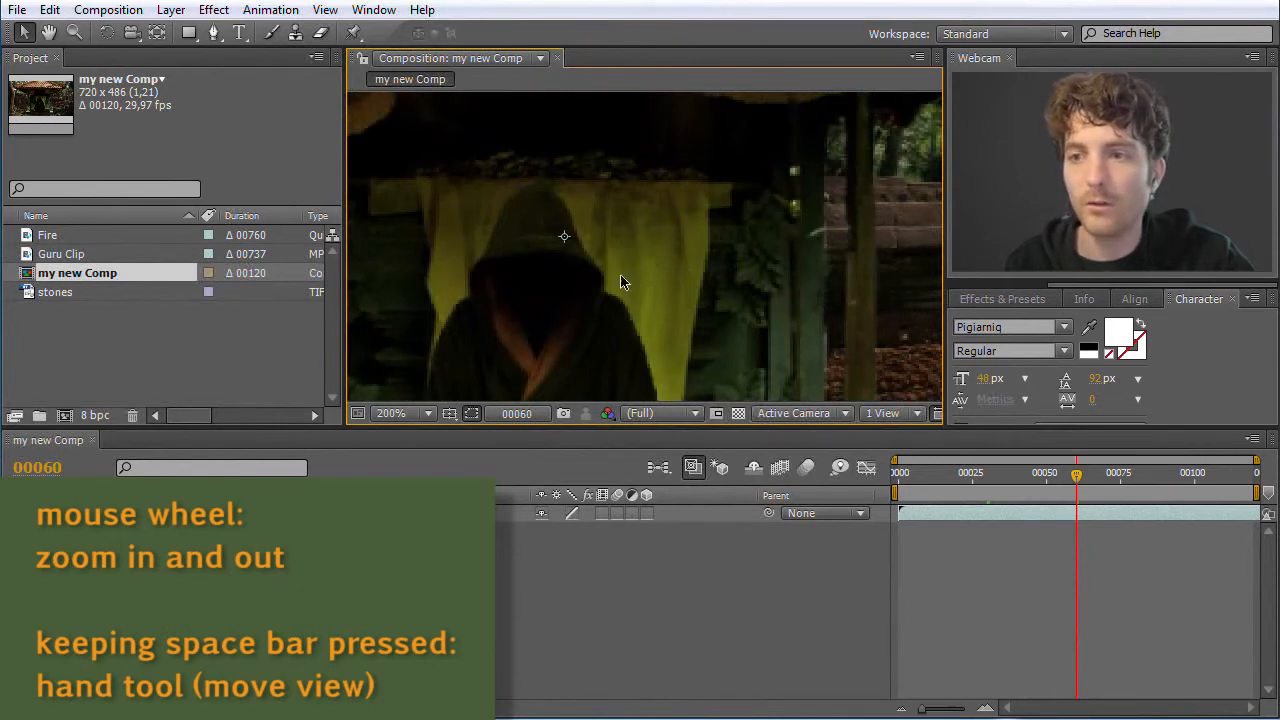
scroll(623, 277, "down", 2)
scroll(632, 275, "up", 1)
key("space")
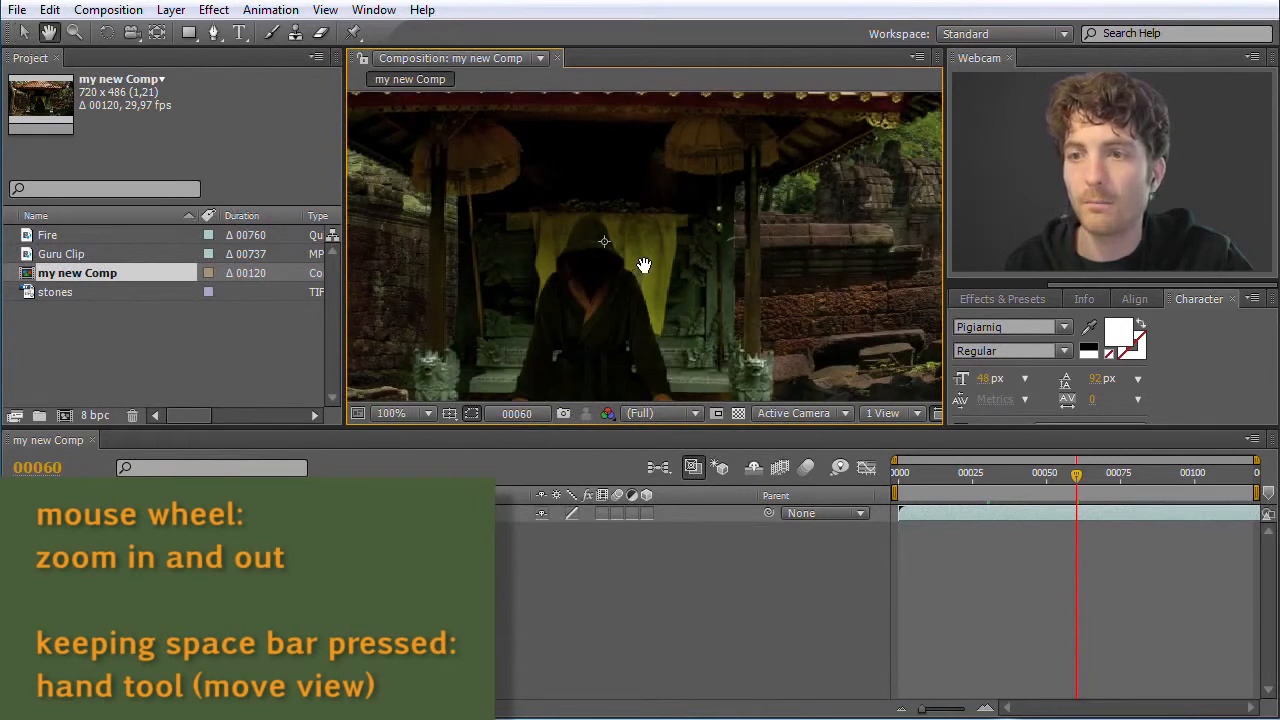
left_click_drag(634, 266, 690, 249)
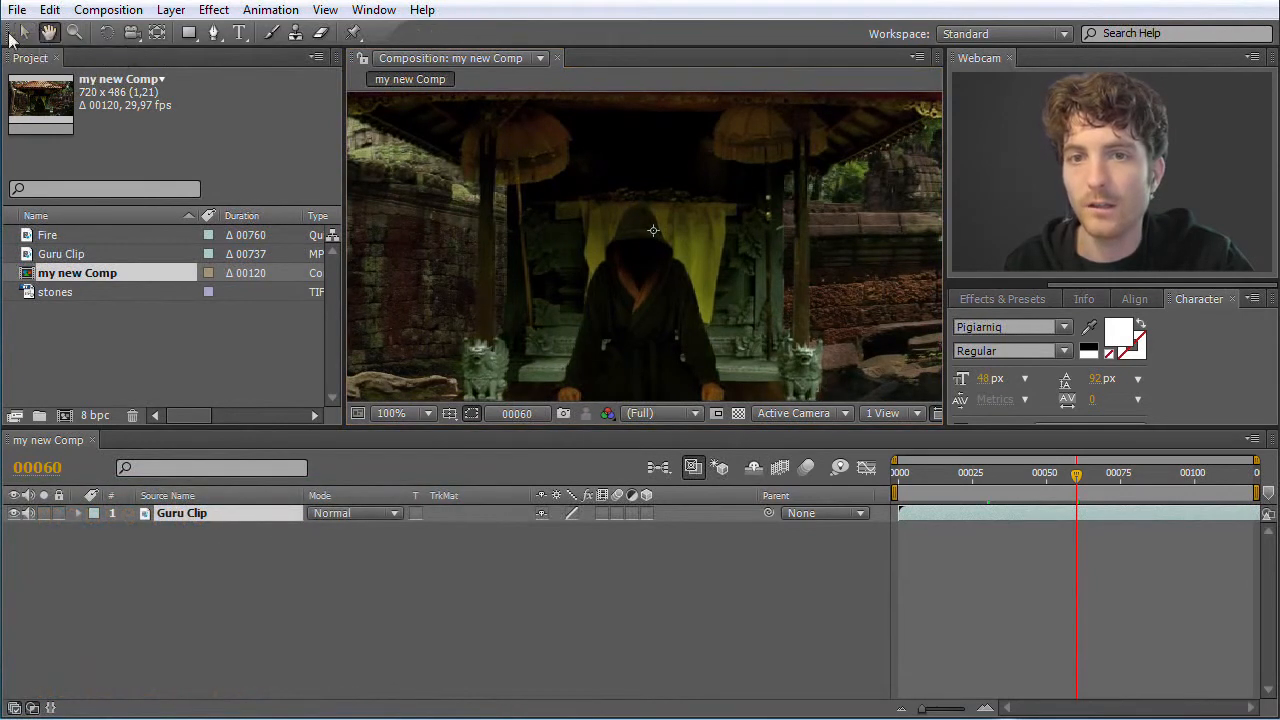
Pan the composition view with the Hand tool and magnify the hooded figure to 300% with the Zoom tool
left_click(25, 34)
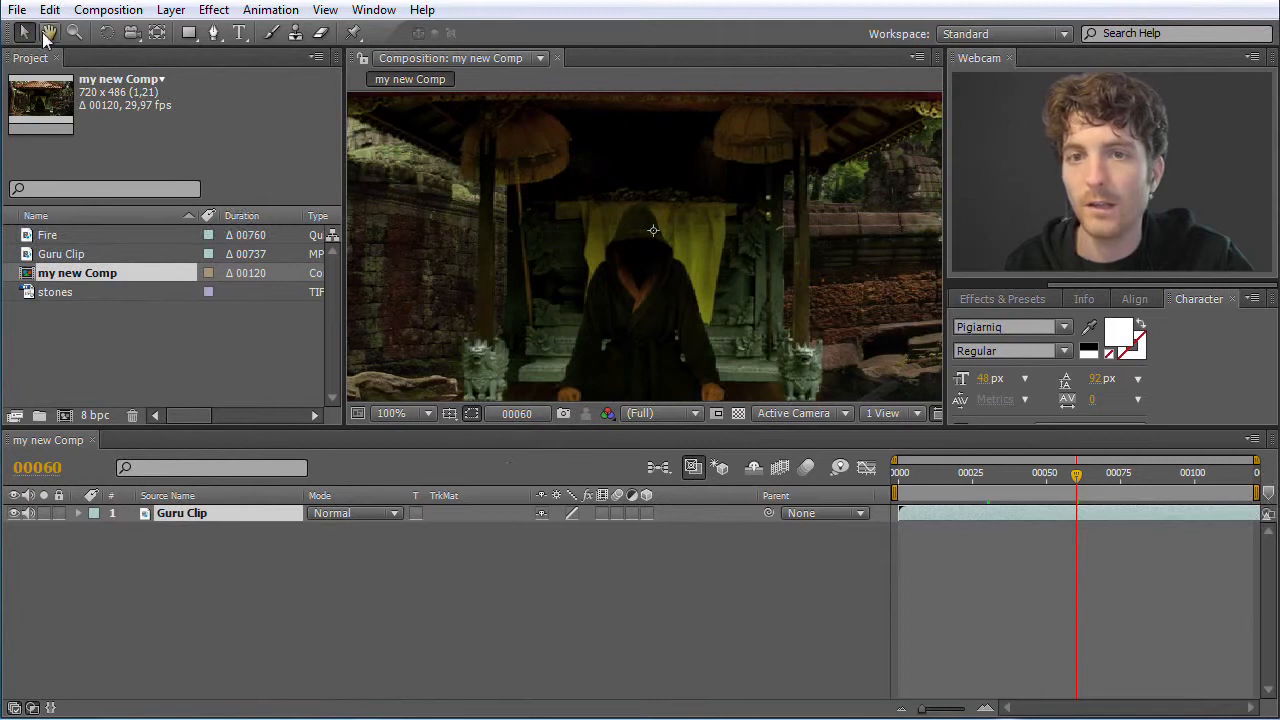
left_click(43, 34)
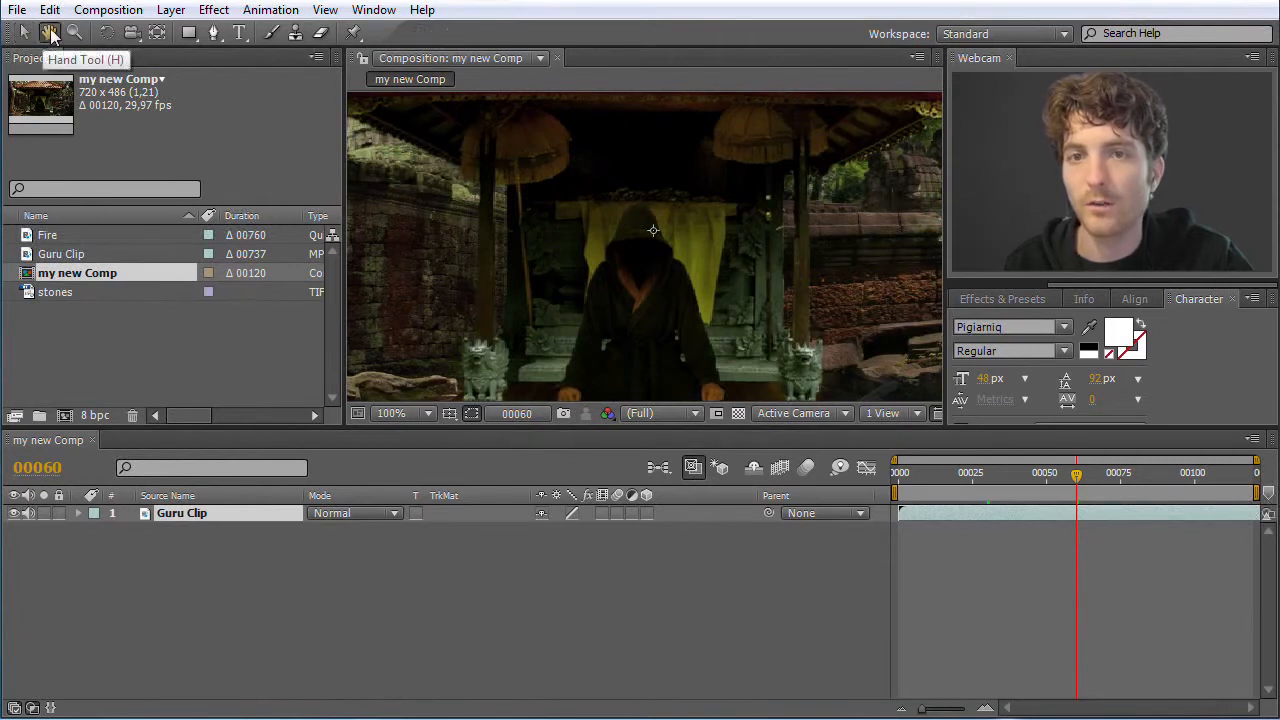
left_click_drag(766, 257, 634, 210)
left_click(74, 32)
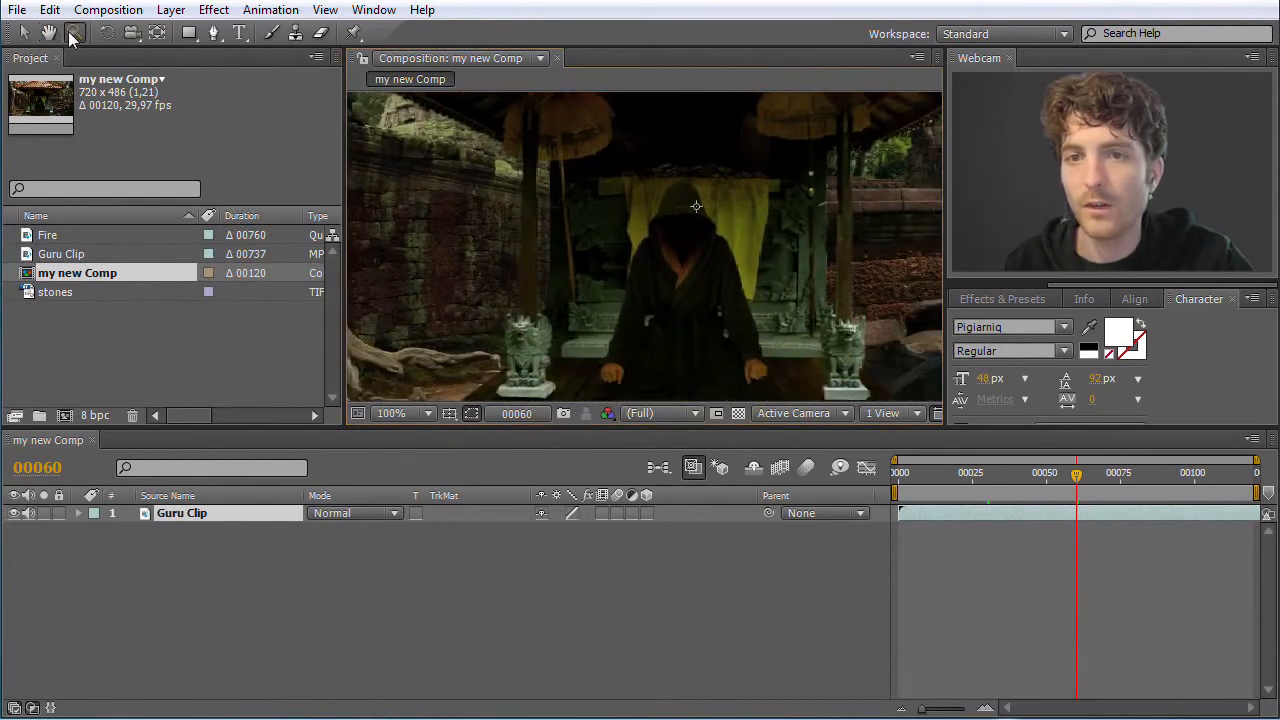
left_click_drag(601, 159, 845, 347)
left_click_drag(582, 193, 727, 277)
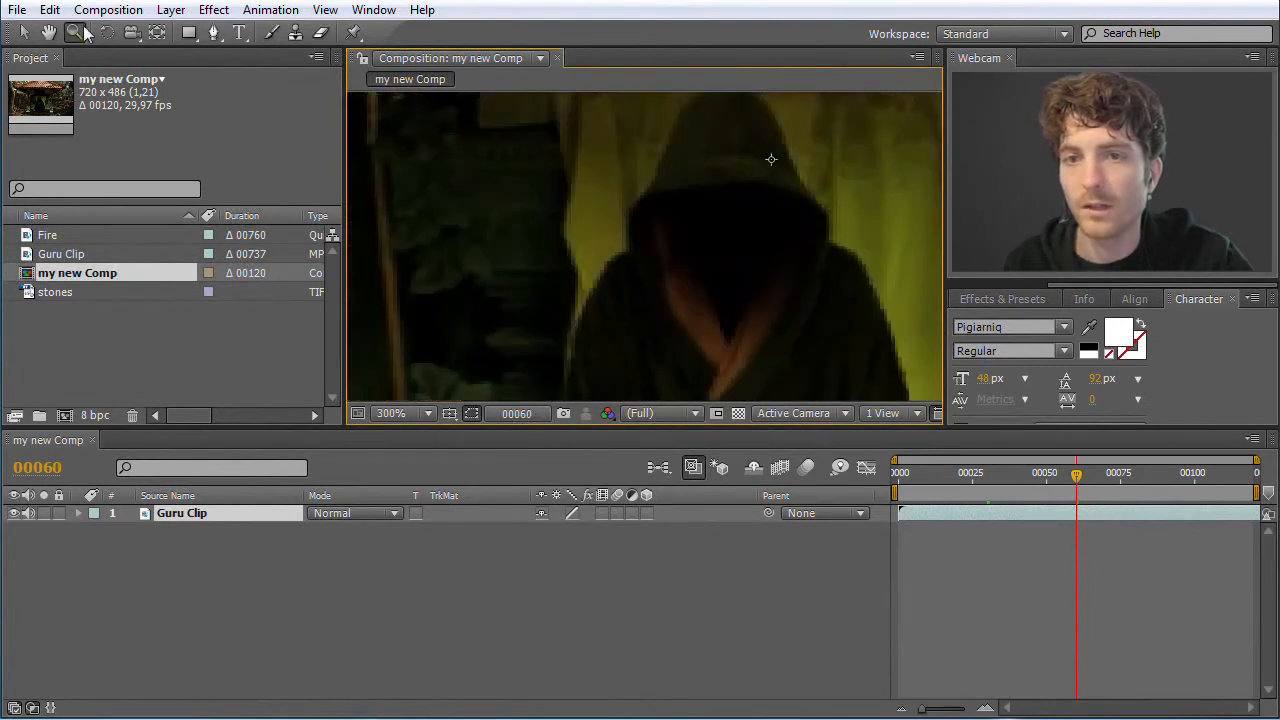
Inspect the figure close up, return the composition view to 50% and reactivate the Selection tool
scroll(811, 289, "up", 2)
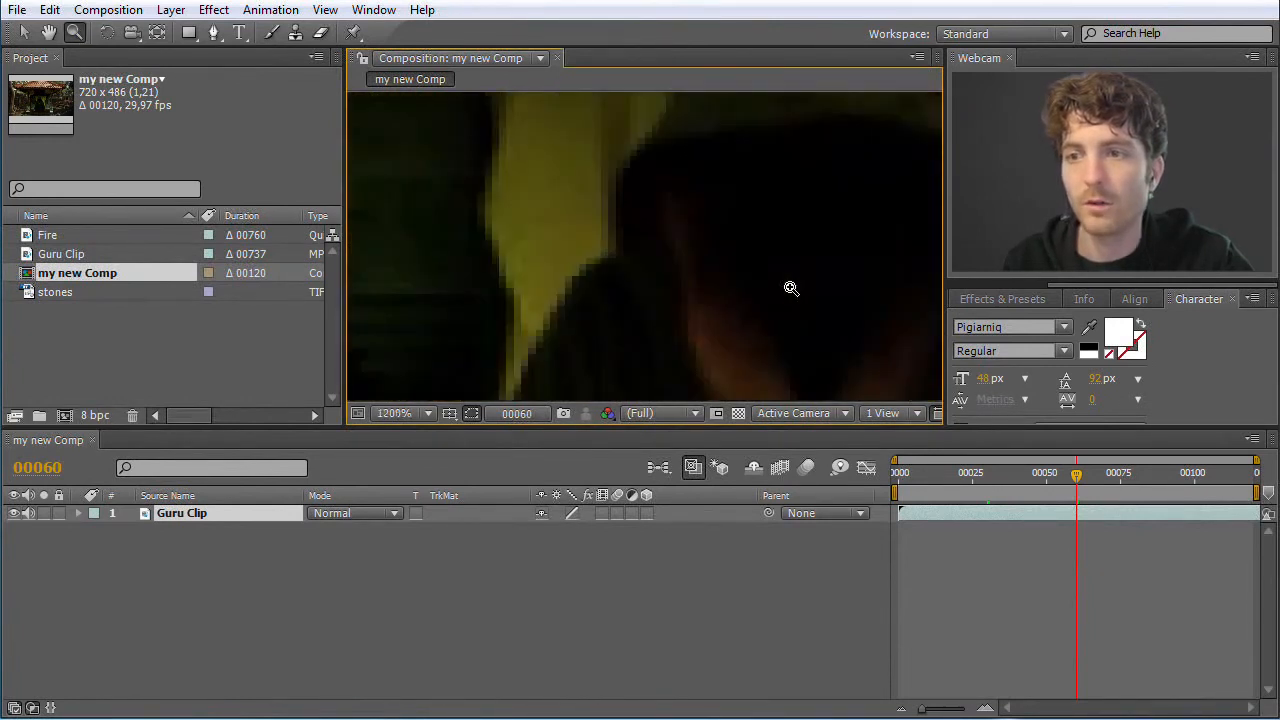
scroll(789, 287, "down", 4)
scroll(787, 287, "up", 2)
key("h")
left_click_drag(586, 263, 573, 299)
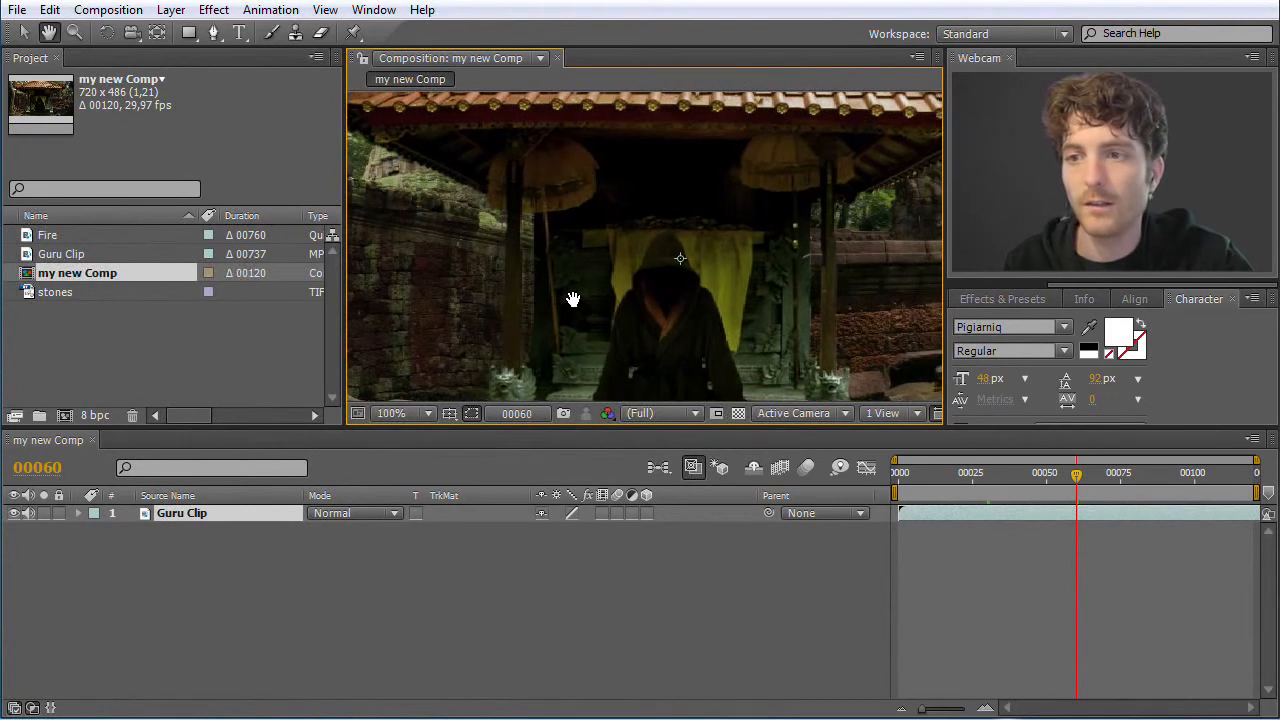
left_click(20, 33)
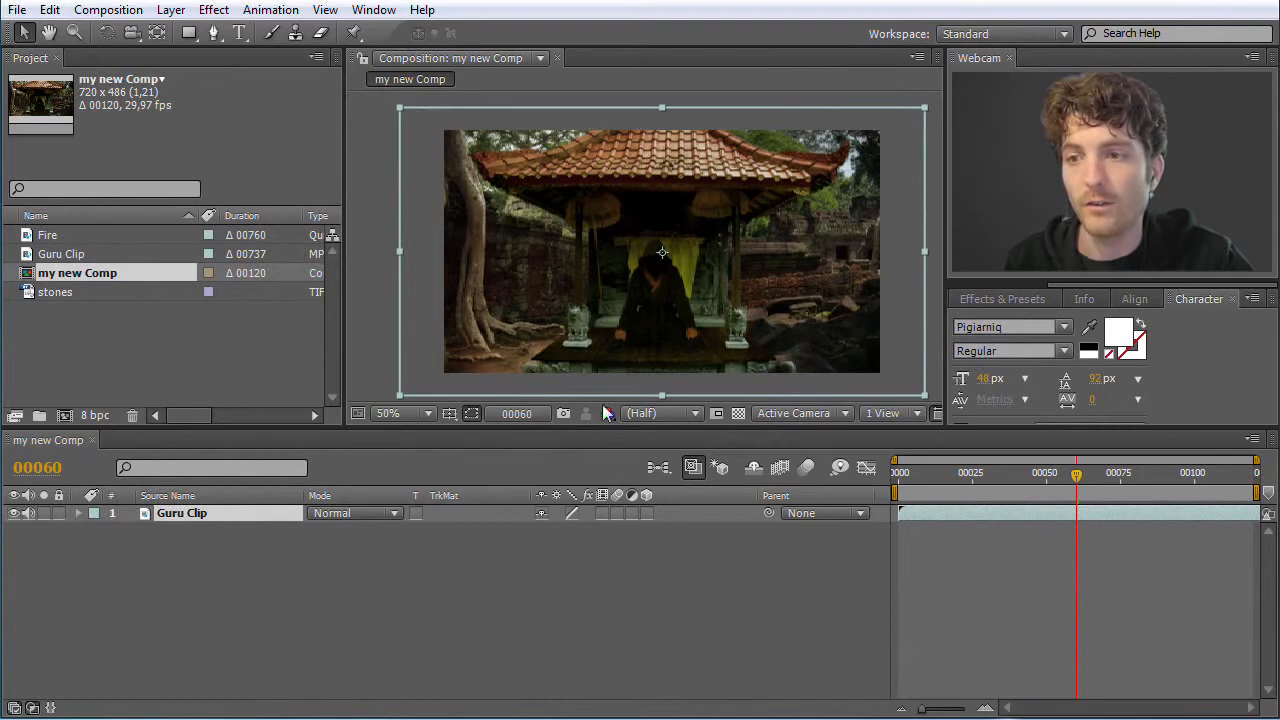
Review the settings offered for another new composition without creating it
left_click(160, 366)
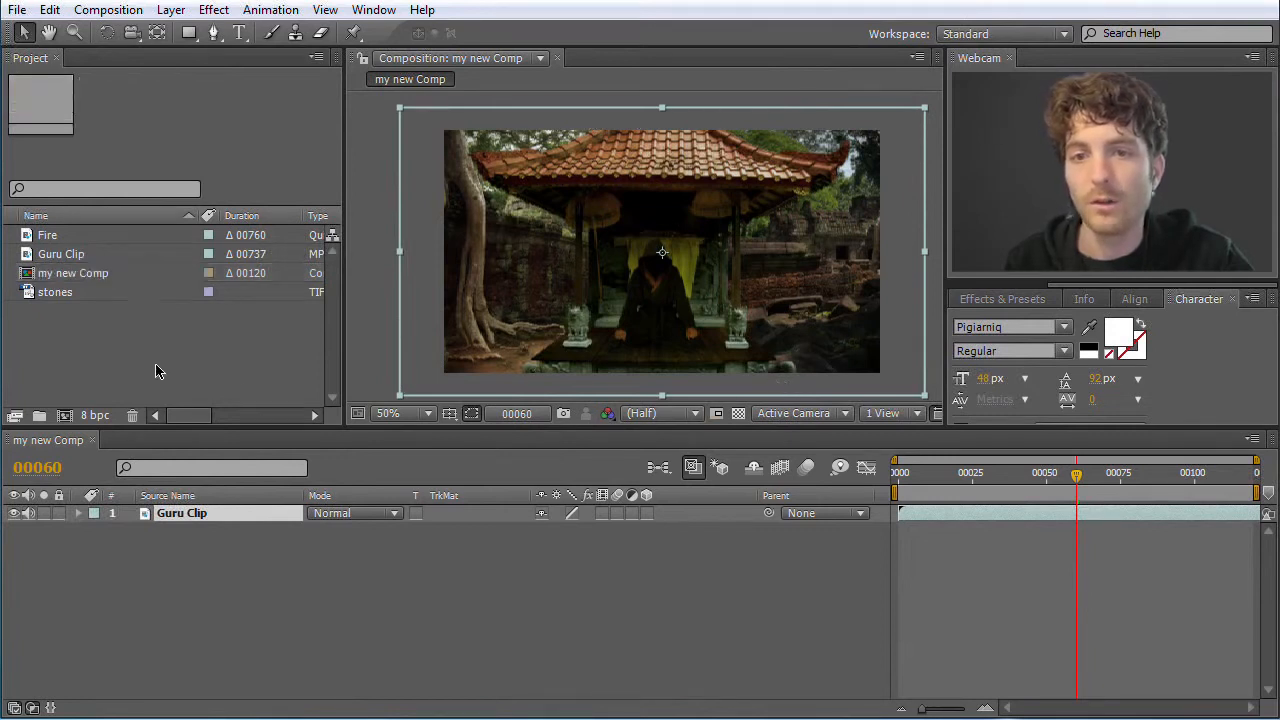
right_click(90, 343)
left_click(66, 336)
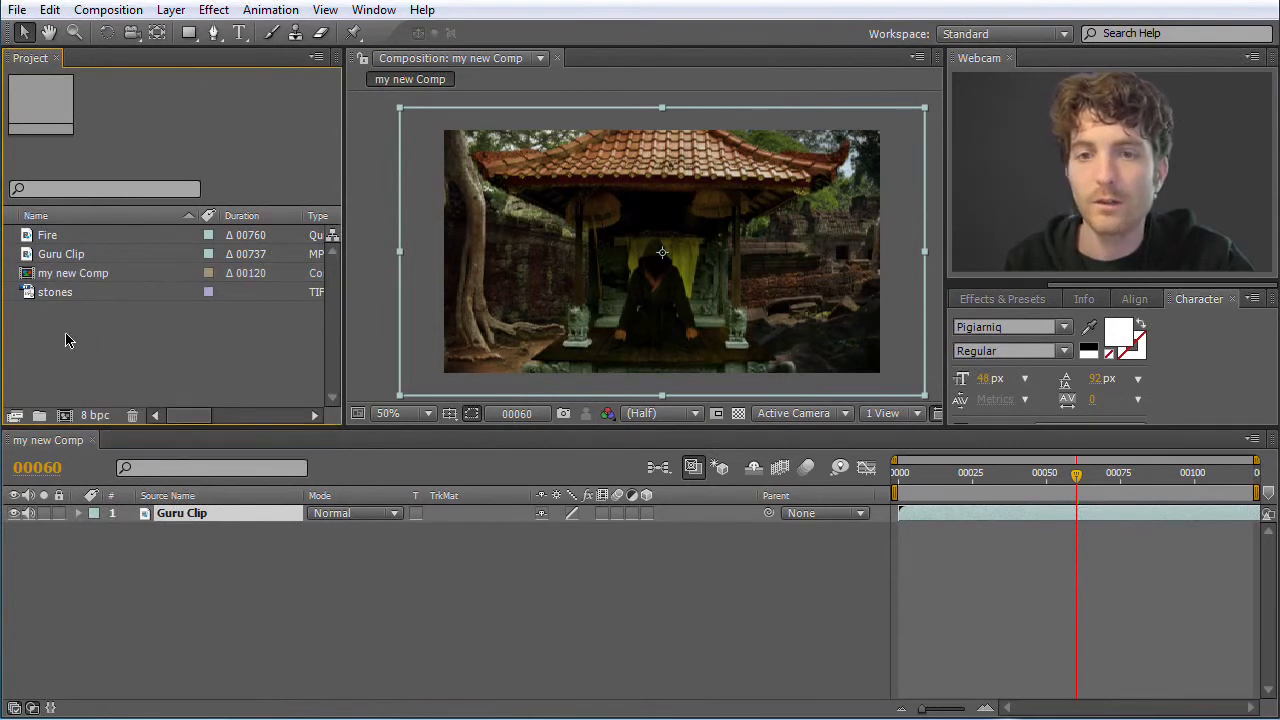
right_click(66, 334)
left_click(120, 349)
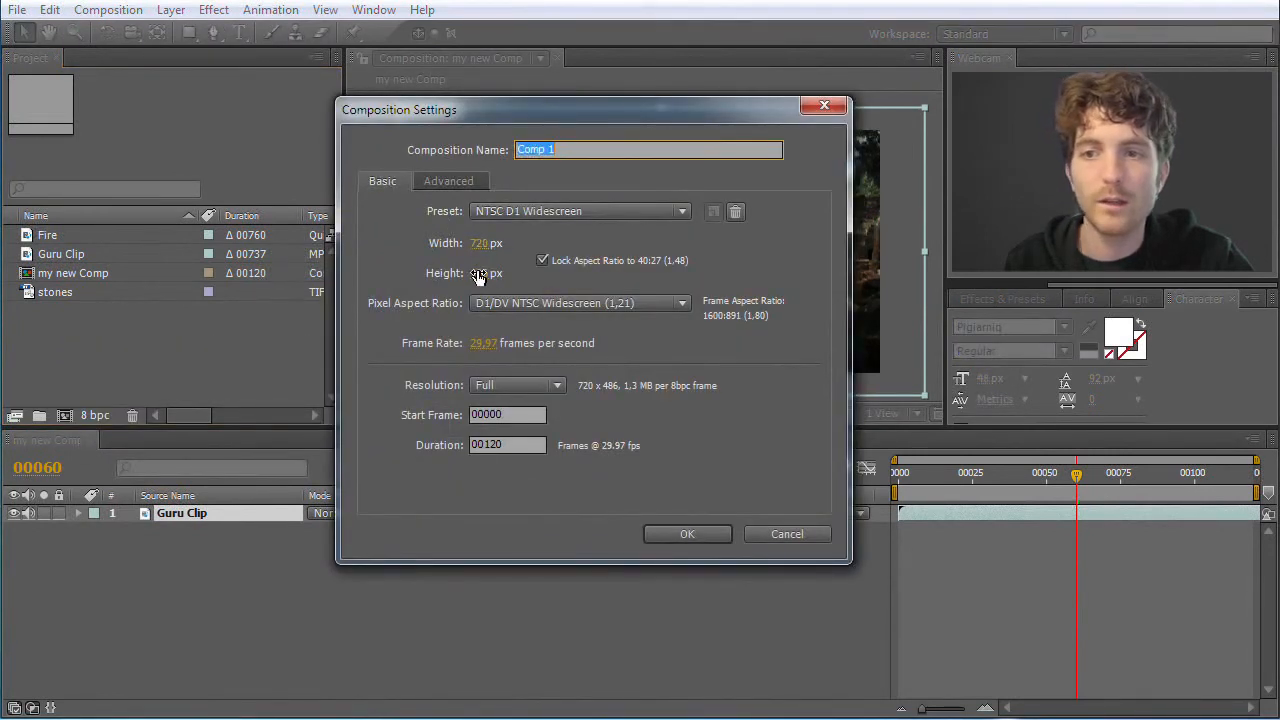
left_click(786, 534)
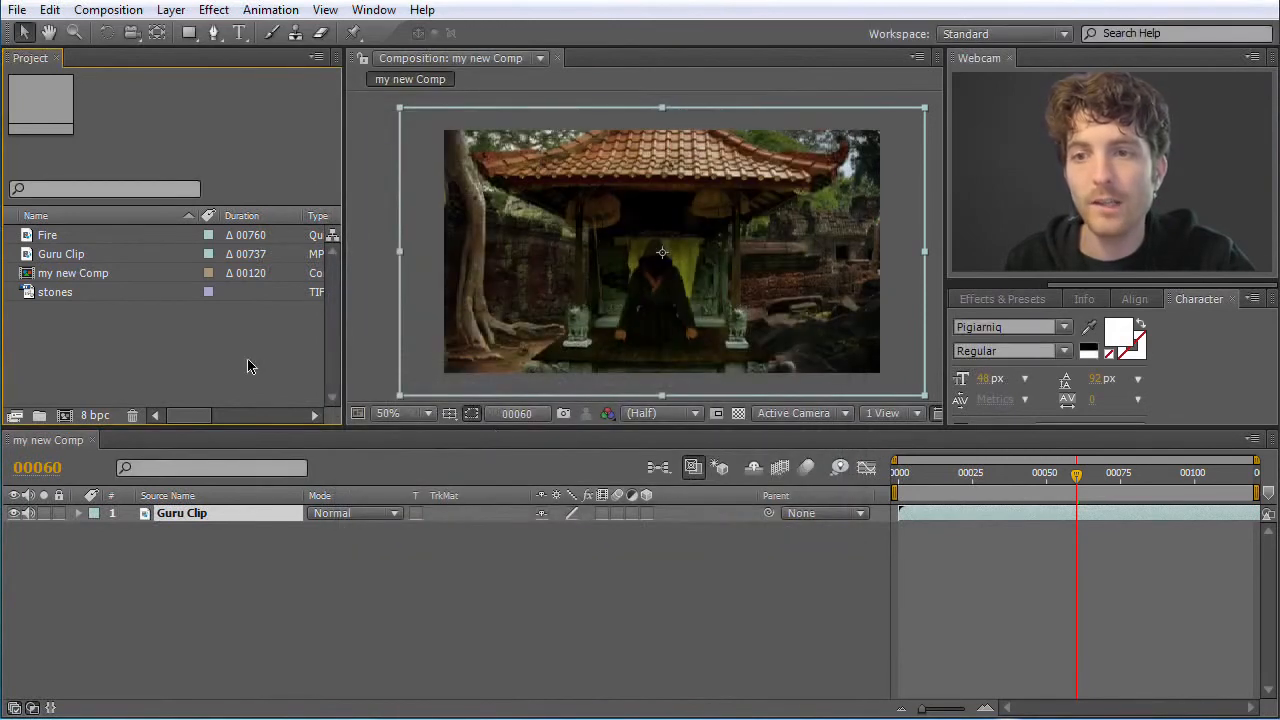
Create a new composition directly from the Guru Clip footage so it takes over the clip's settings
left_click(64, 256)
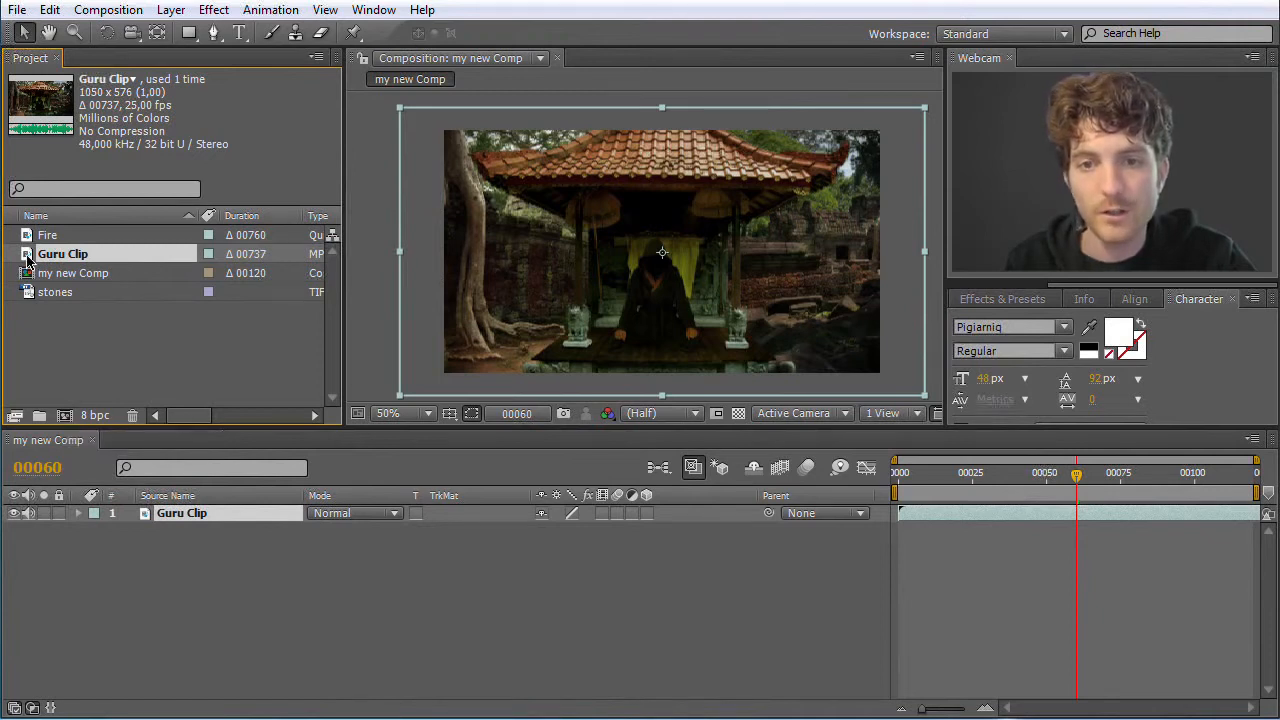
left_click_drag(28, 258, 62, 413)
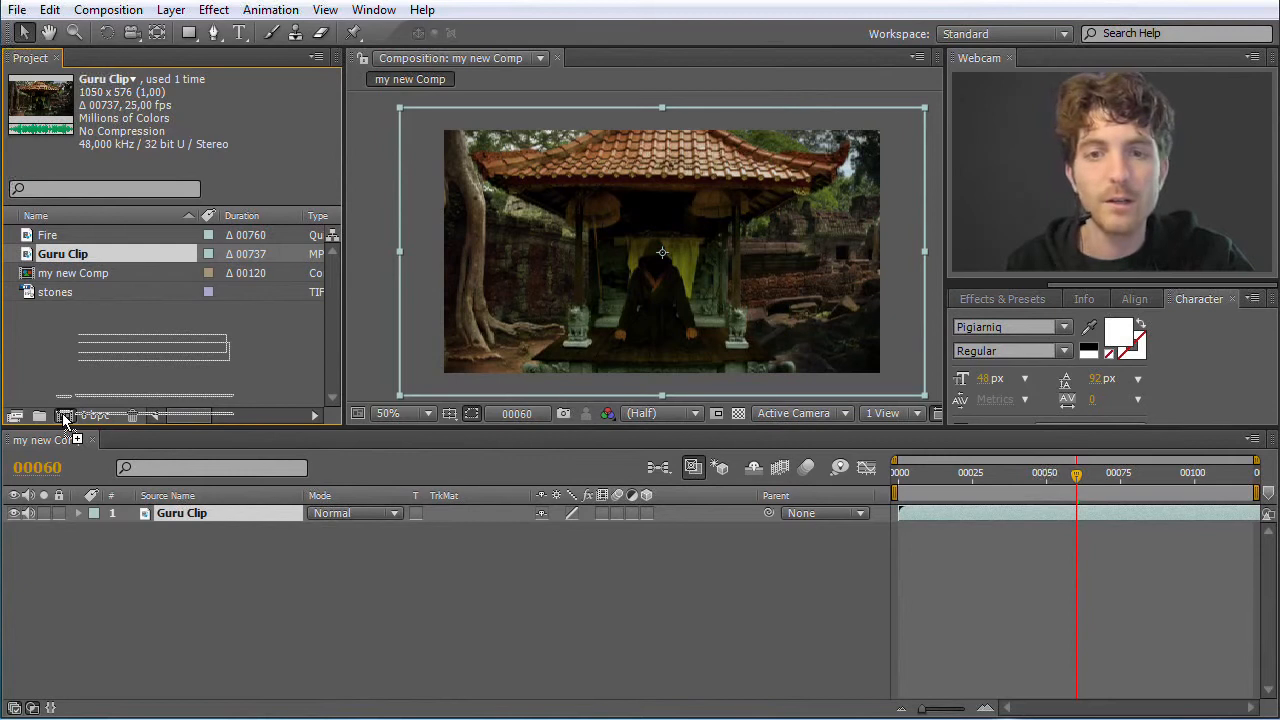
left_click_drag(62, 413, 62, 413)
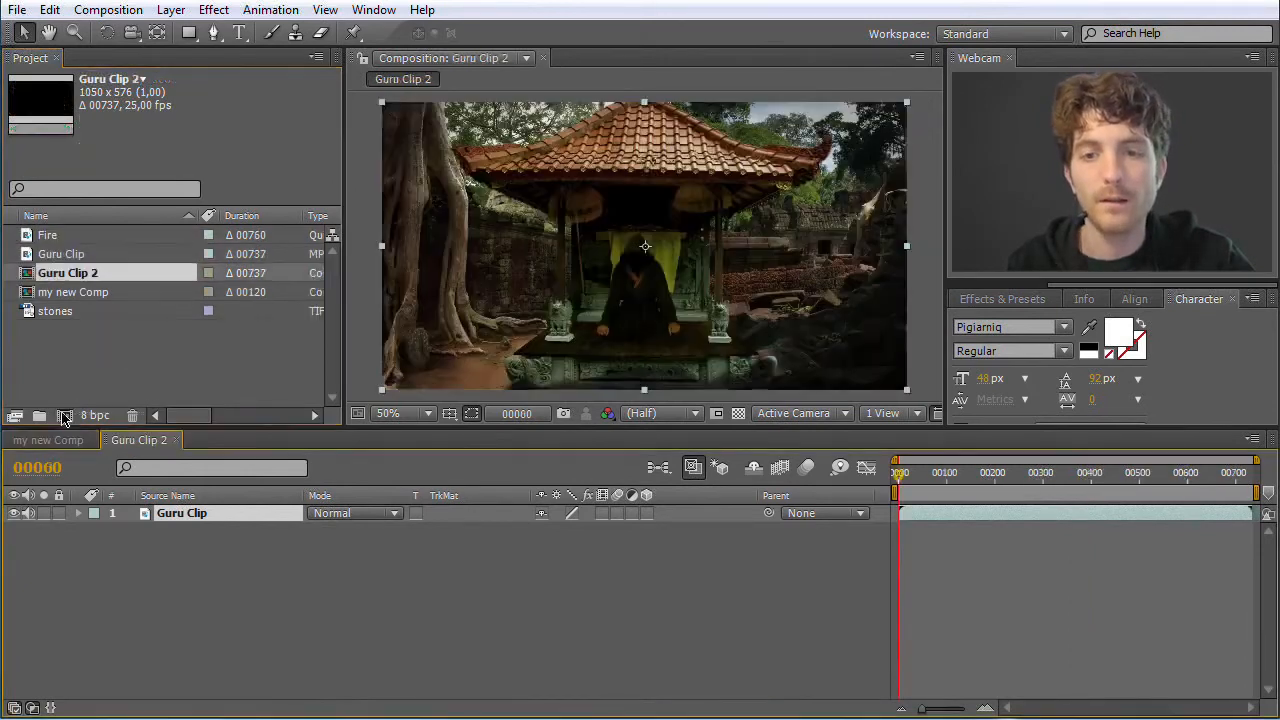
Compare the settings, picture and timeline of Guru Clip 2 with those of my new Comp
left_click(70, 295)
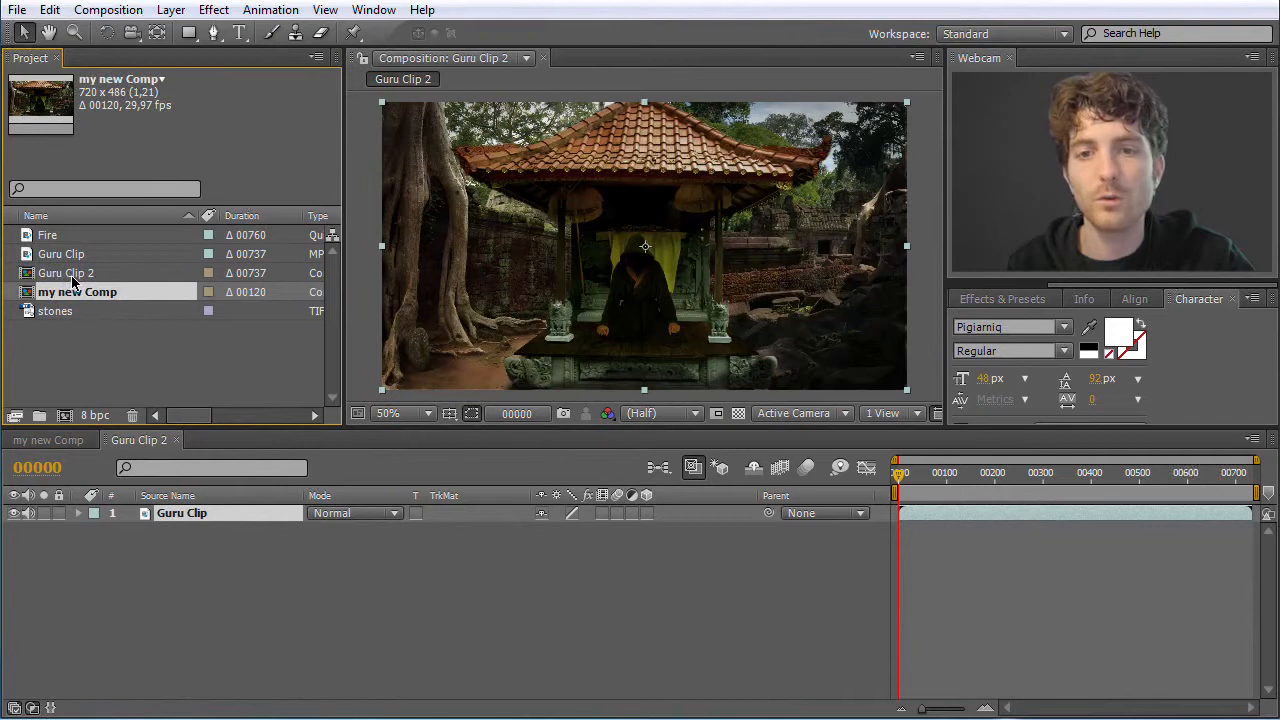
left_click(78, 276)
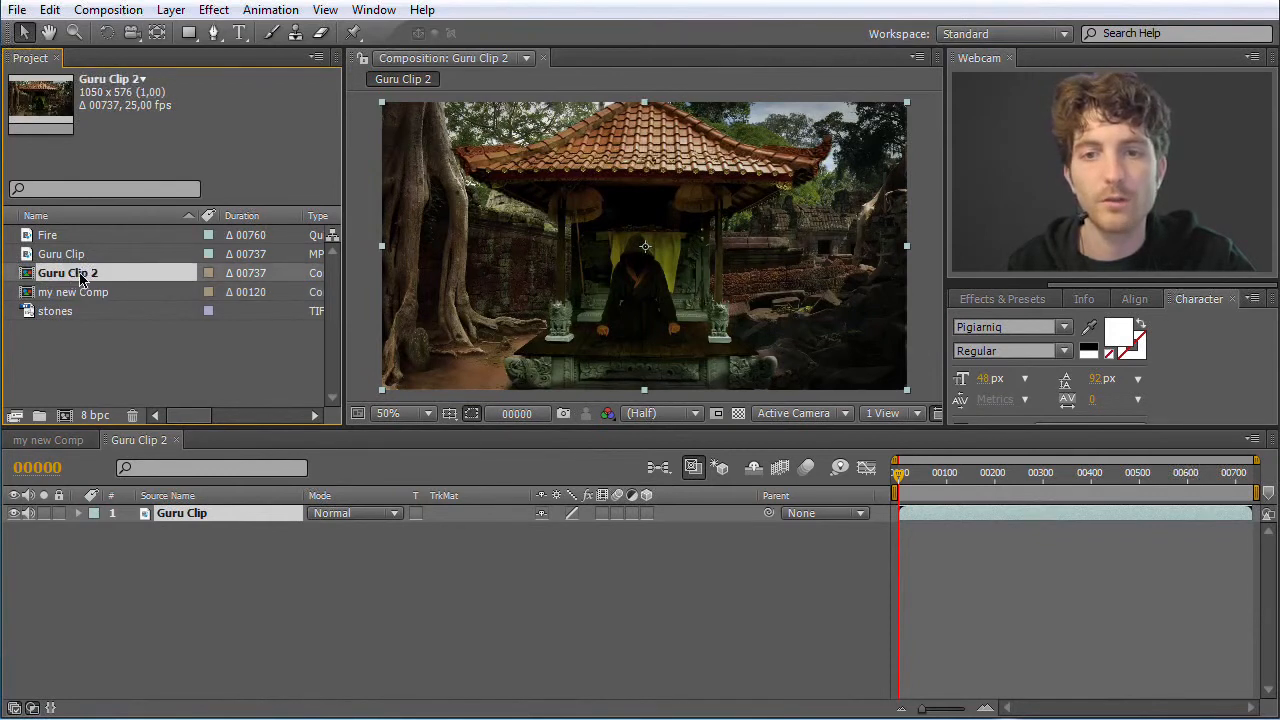
left_click(55, 439)
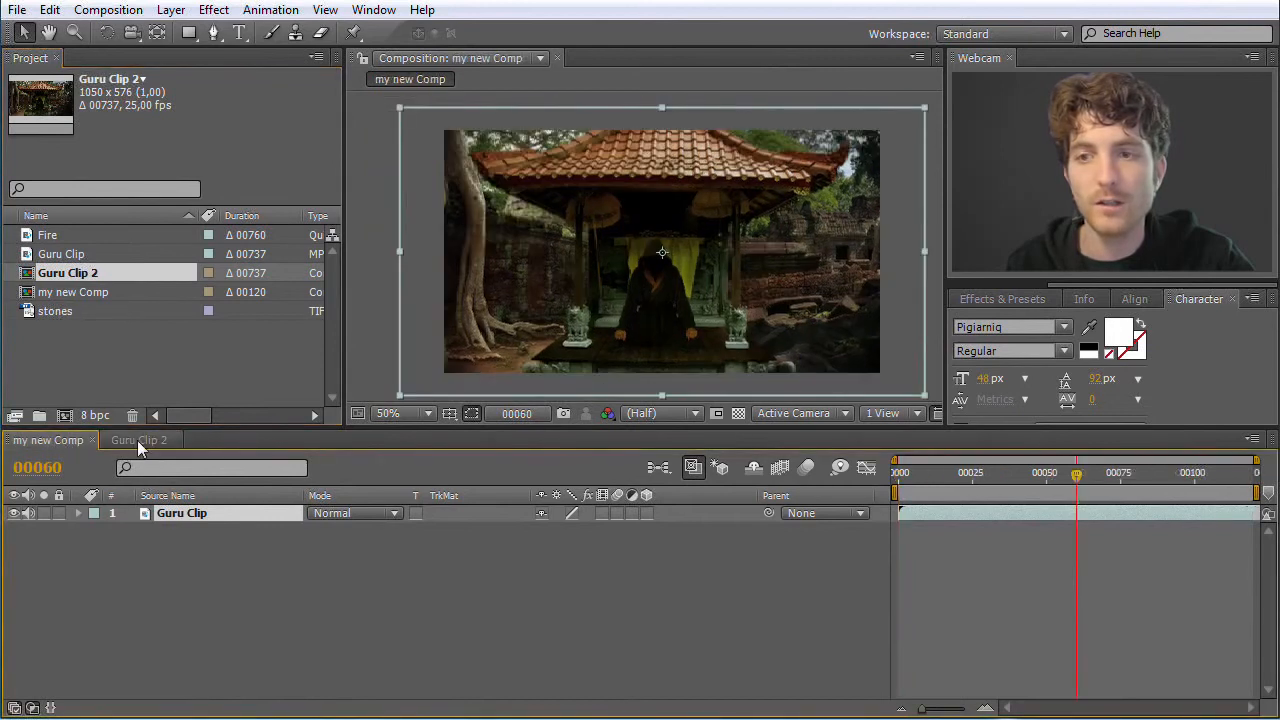
left_click(137, 440)
left_click(56, 439)
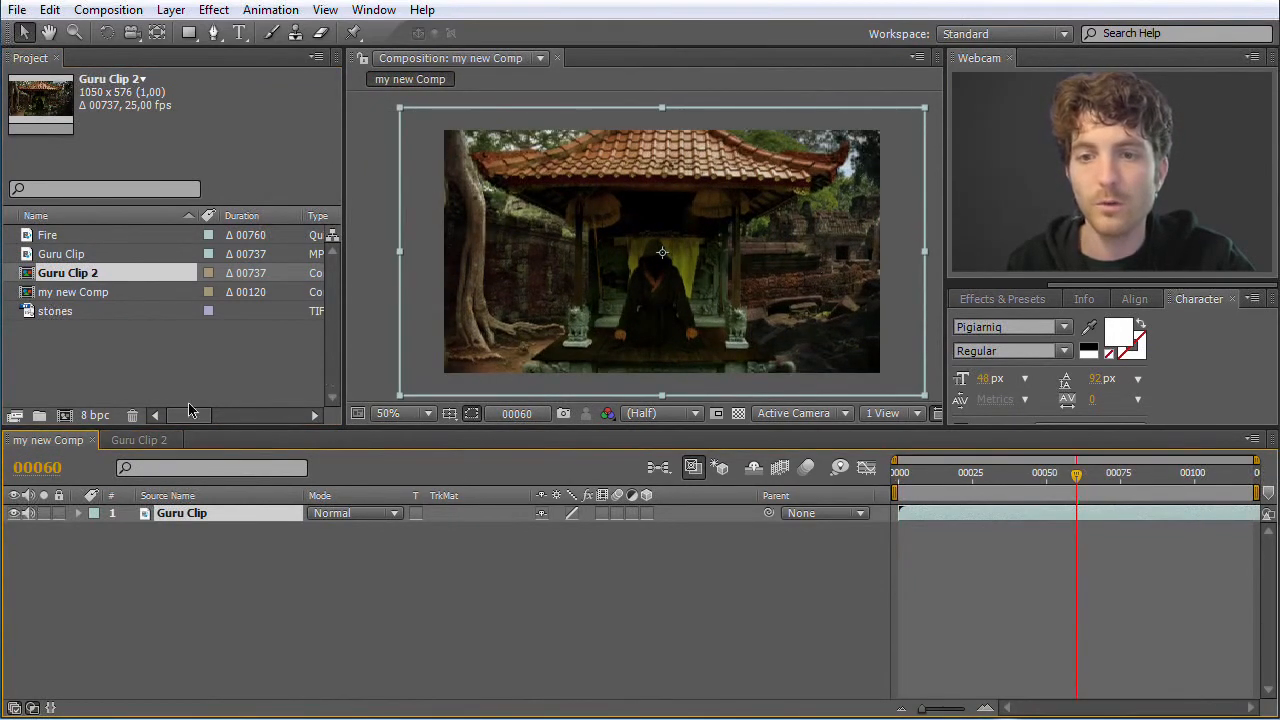
left_click(137, 440)
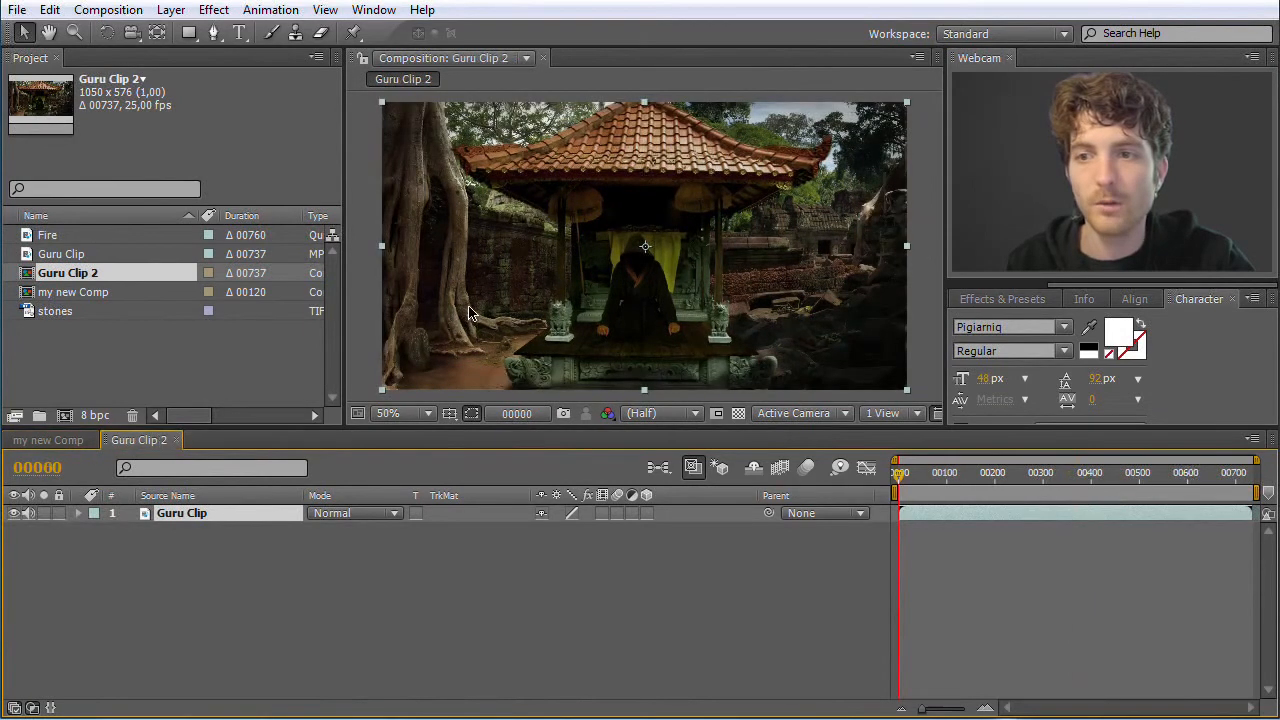
Scrub Guru Clip 2 through to frame 736 at 25% magnification and compare its project details with those of my new Comp
key("comma")
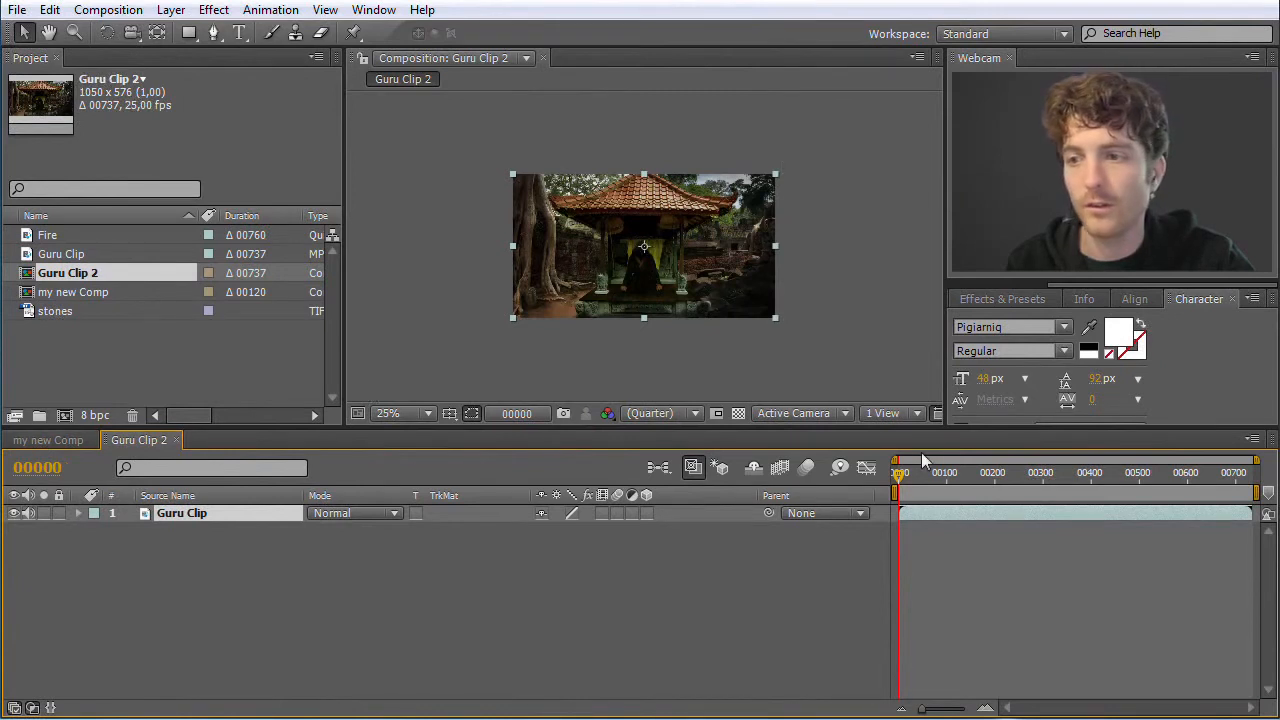
left_click_drag(898, 483, 1266, 476)
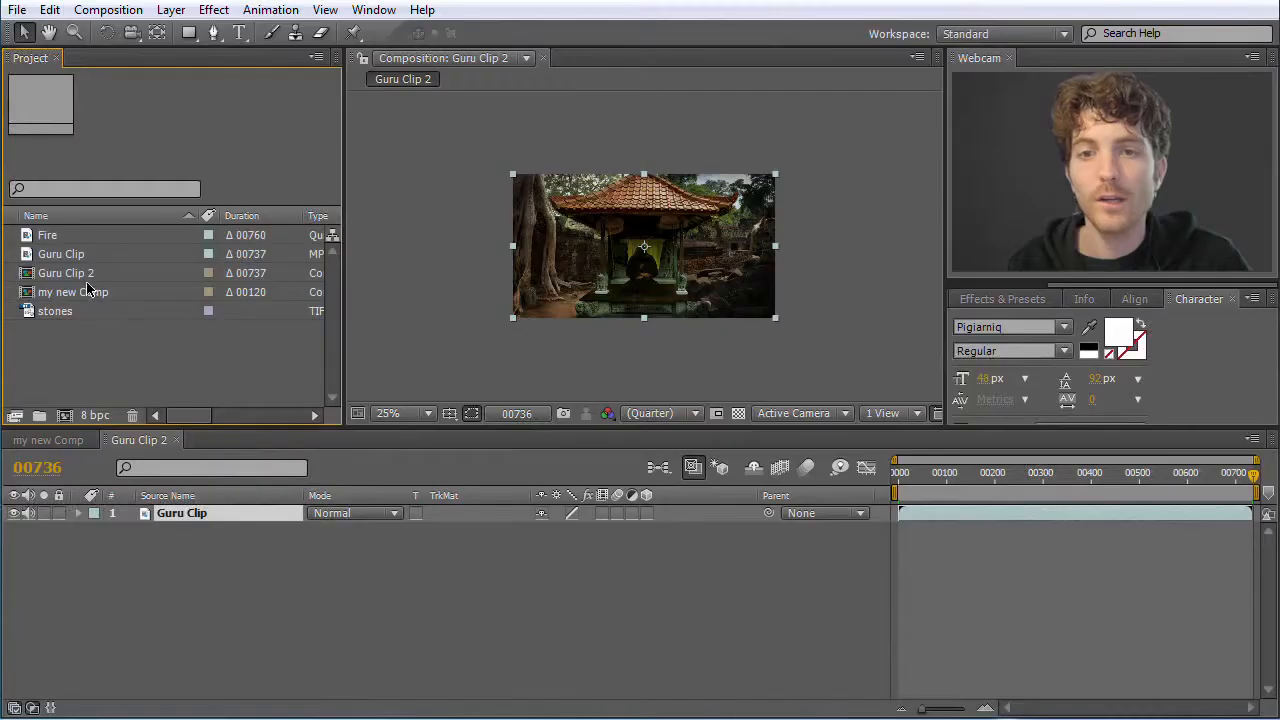
left_click(75, 275)
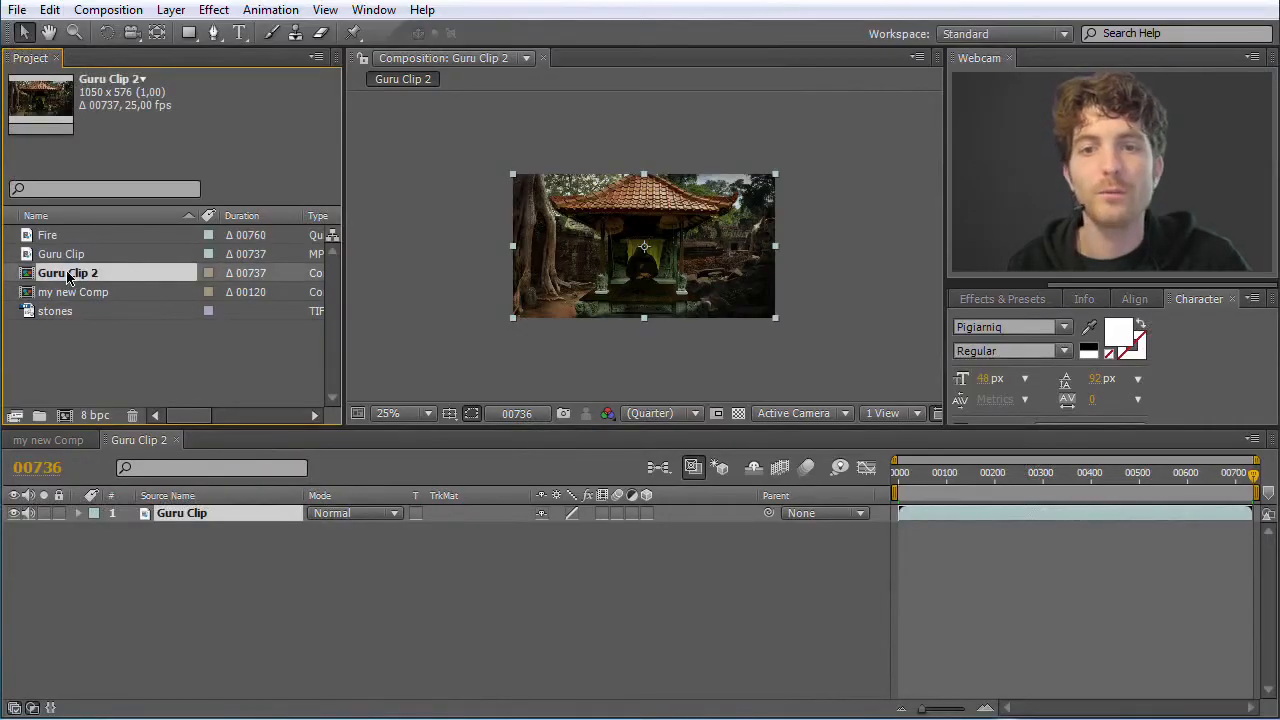
left_click(75, 296)
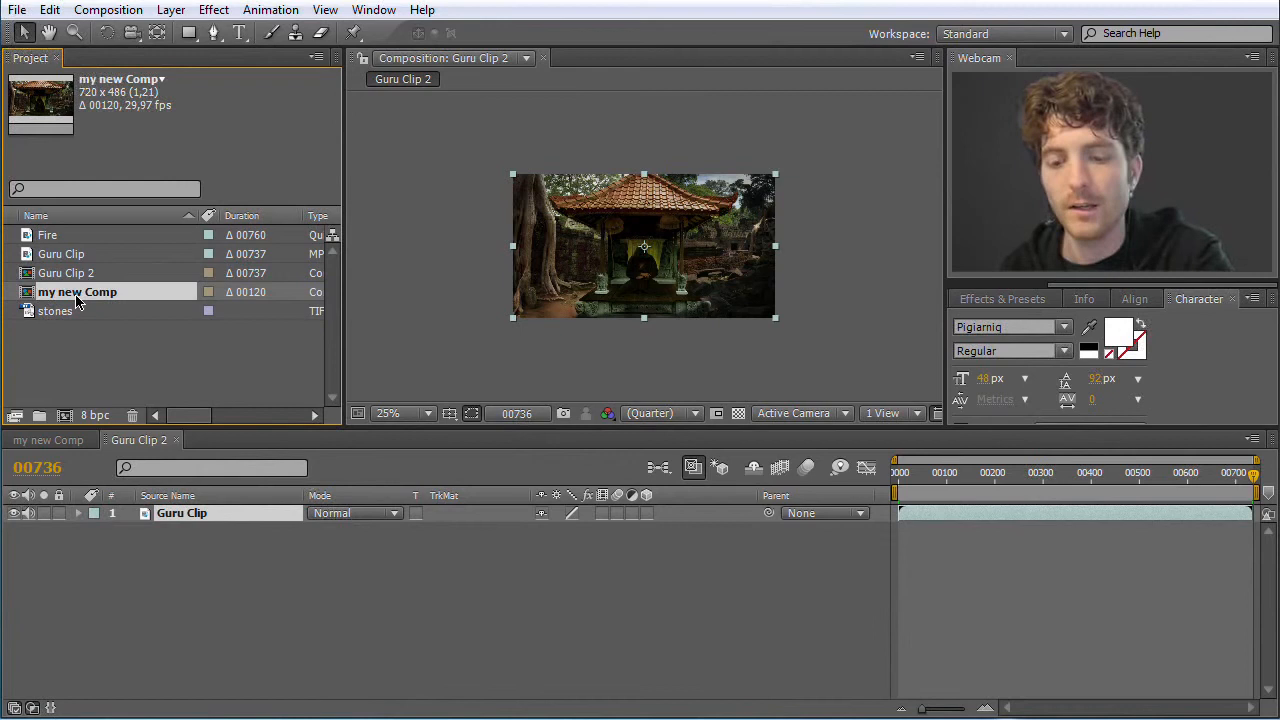
Delete the composition my new Comp from the project
right_click(77, 302)
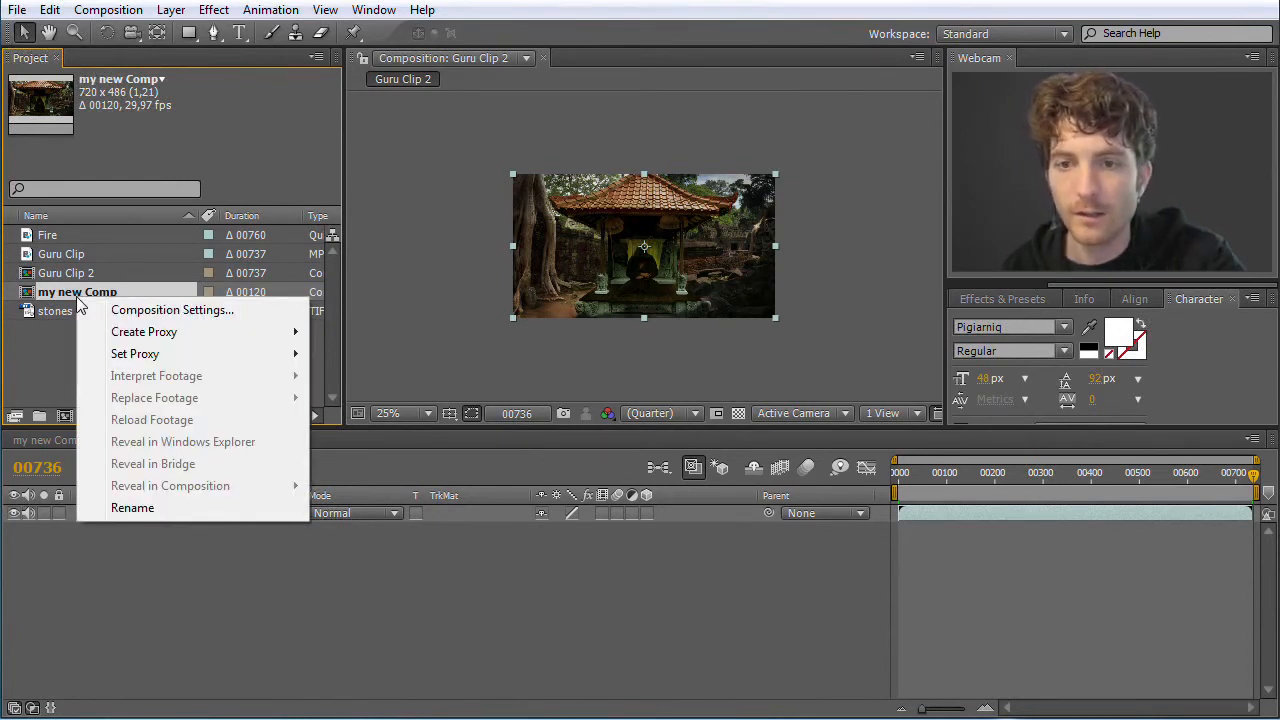
left_click(70, 352)
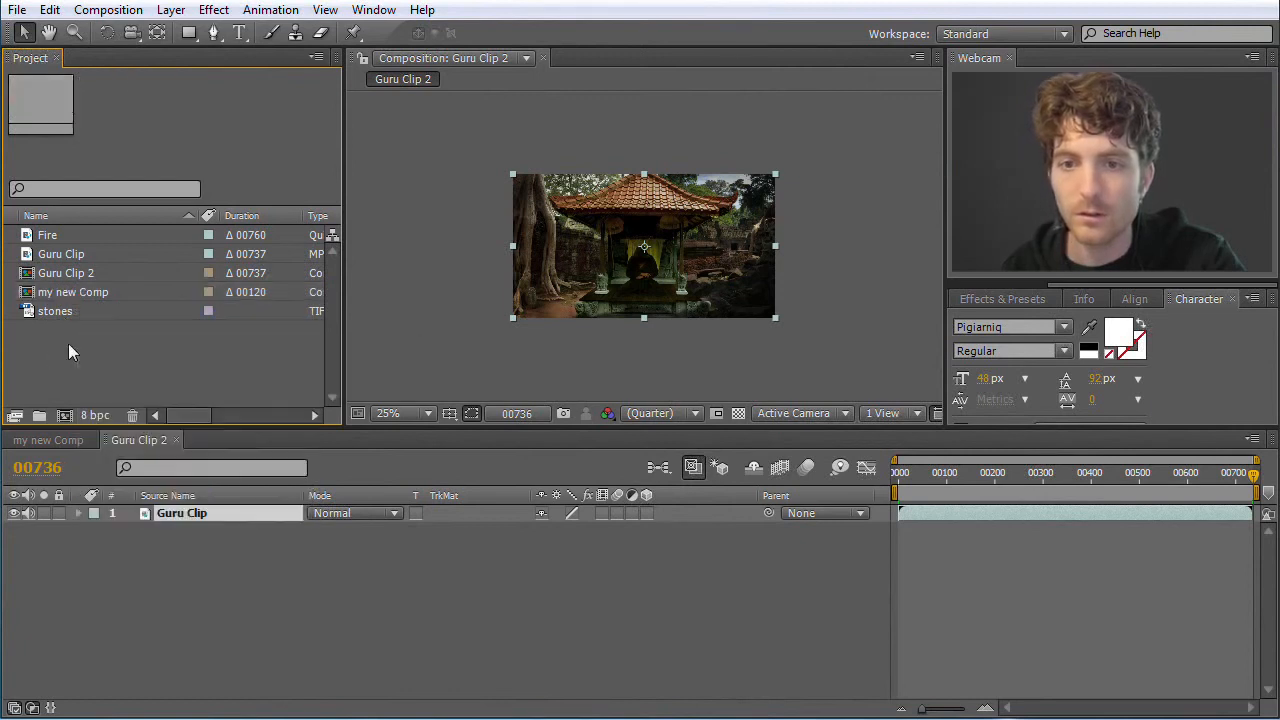
left_click(57, 296)
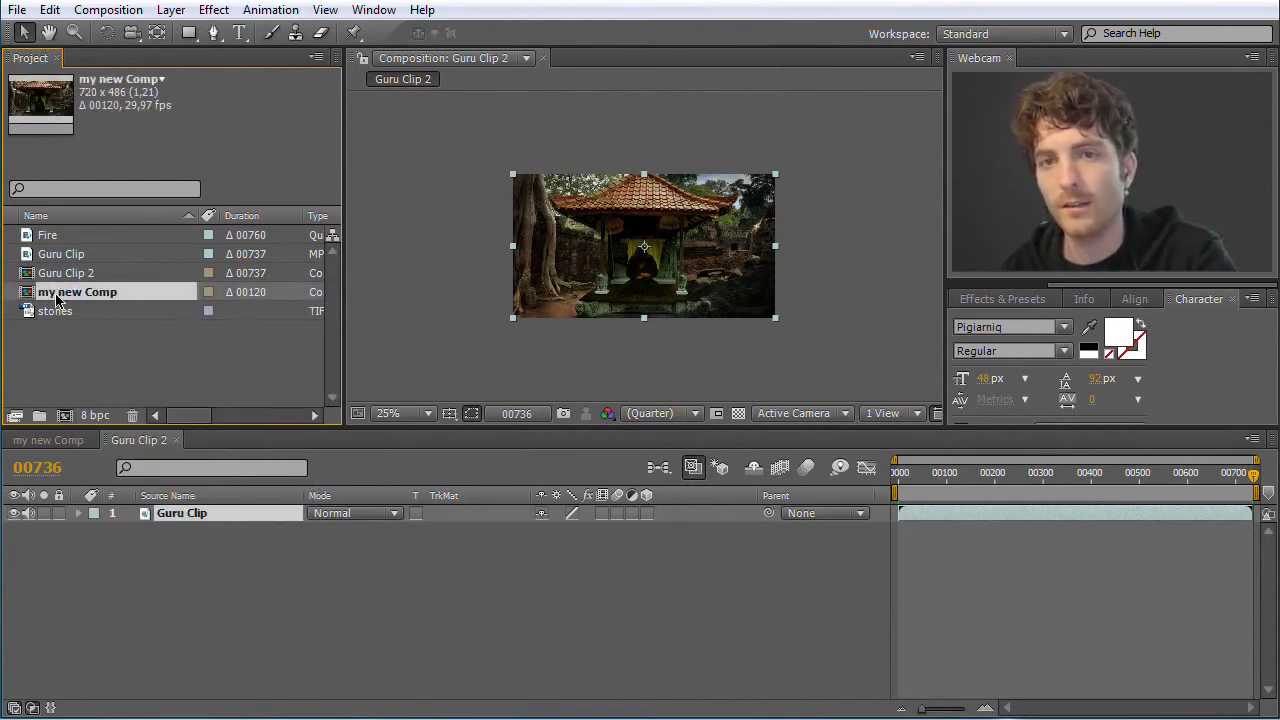
key("Delete")
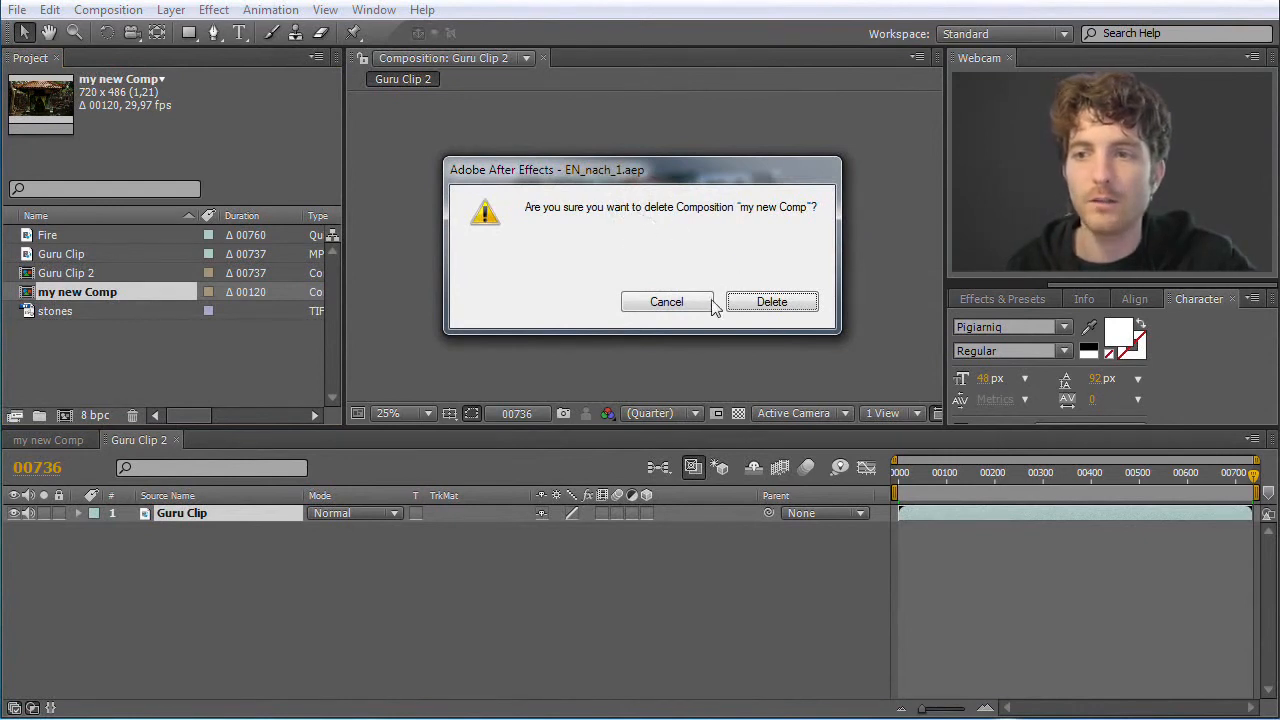
left_click(786, 304)
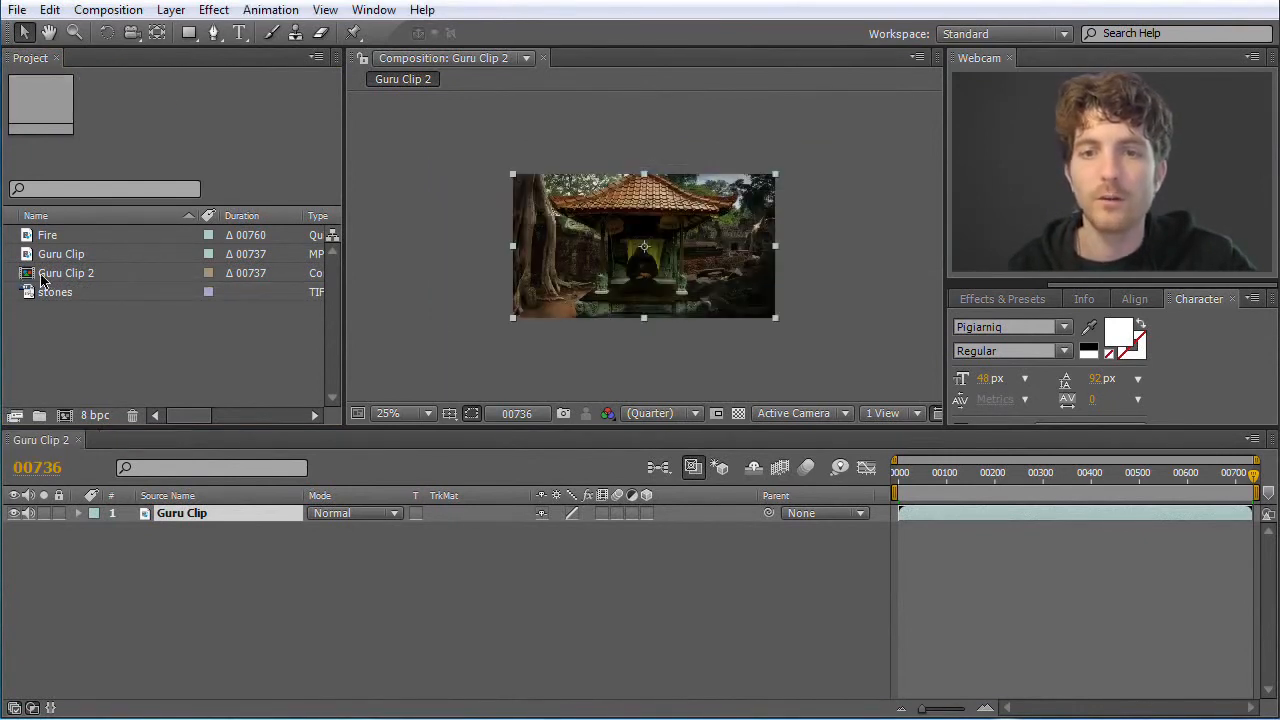
Rename the Guru Clip 2 composition as Guru Composition
left_click(51, 276)
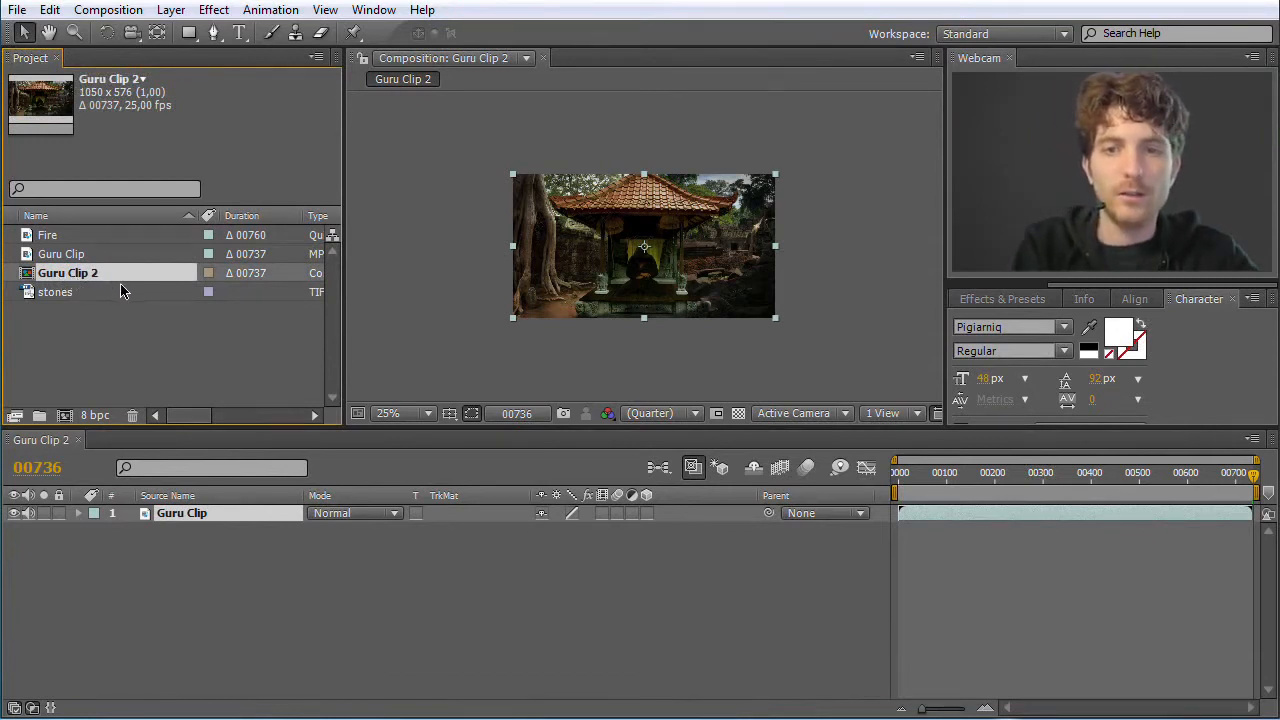
key("Return")
key("Home")
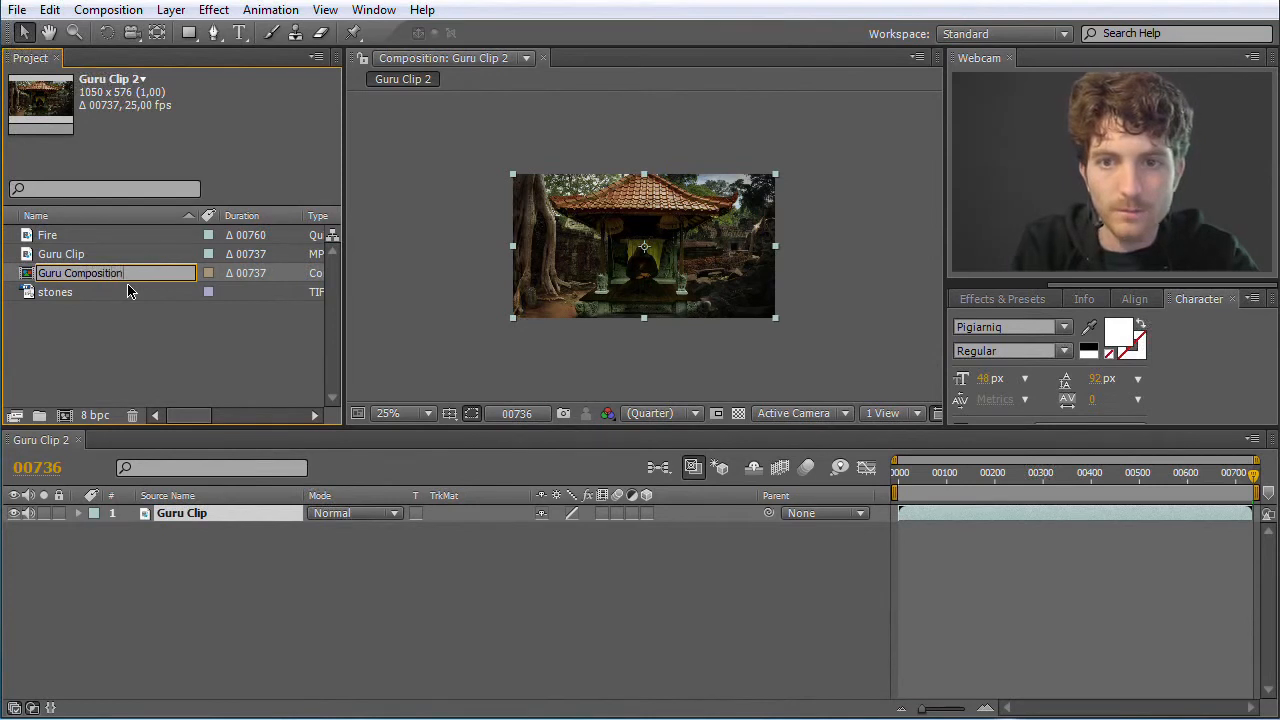
key("Return")
left_click(193, 543)
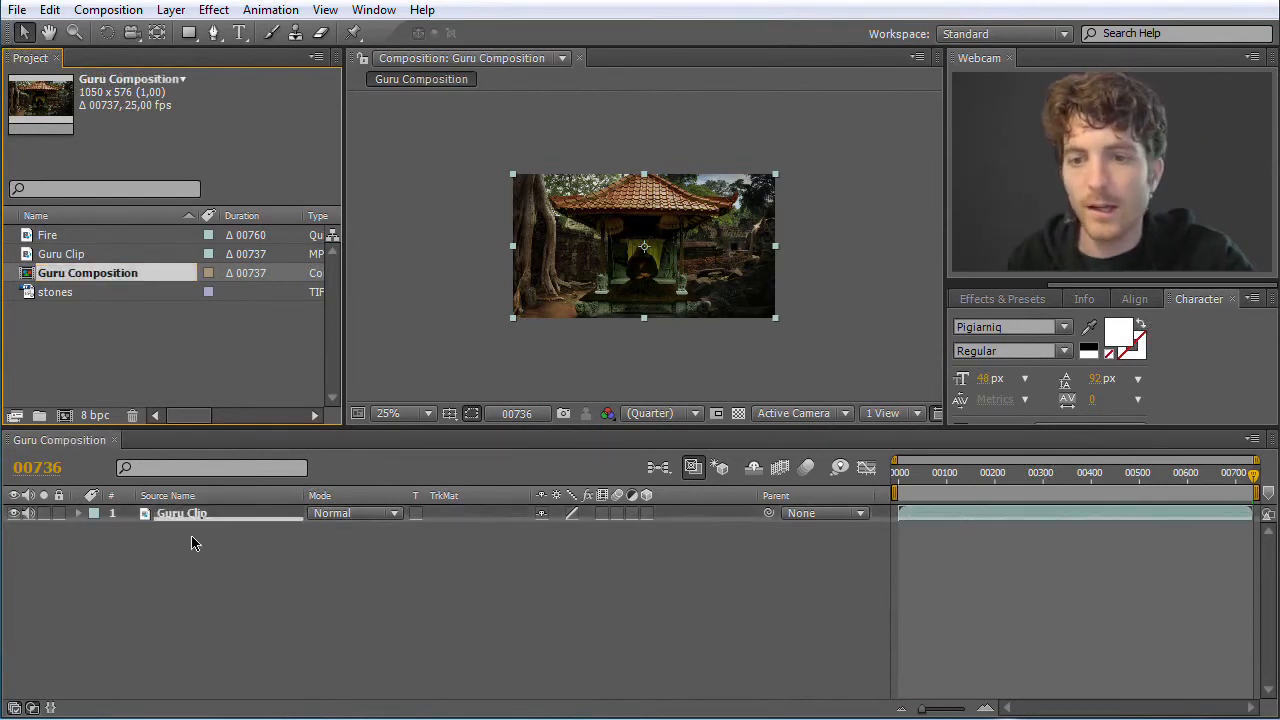
Add the Fire footage as a layer above Guru Clip in Guru Composition, with frame 606 shown at 50% magnification
left_click_drag(1254, 474, 1073, 480)
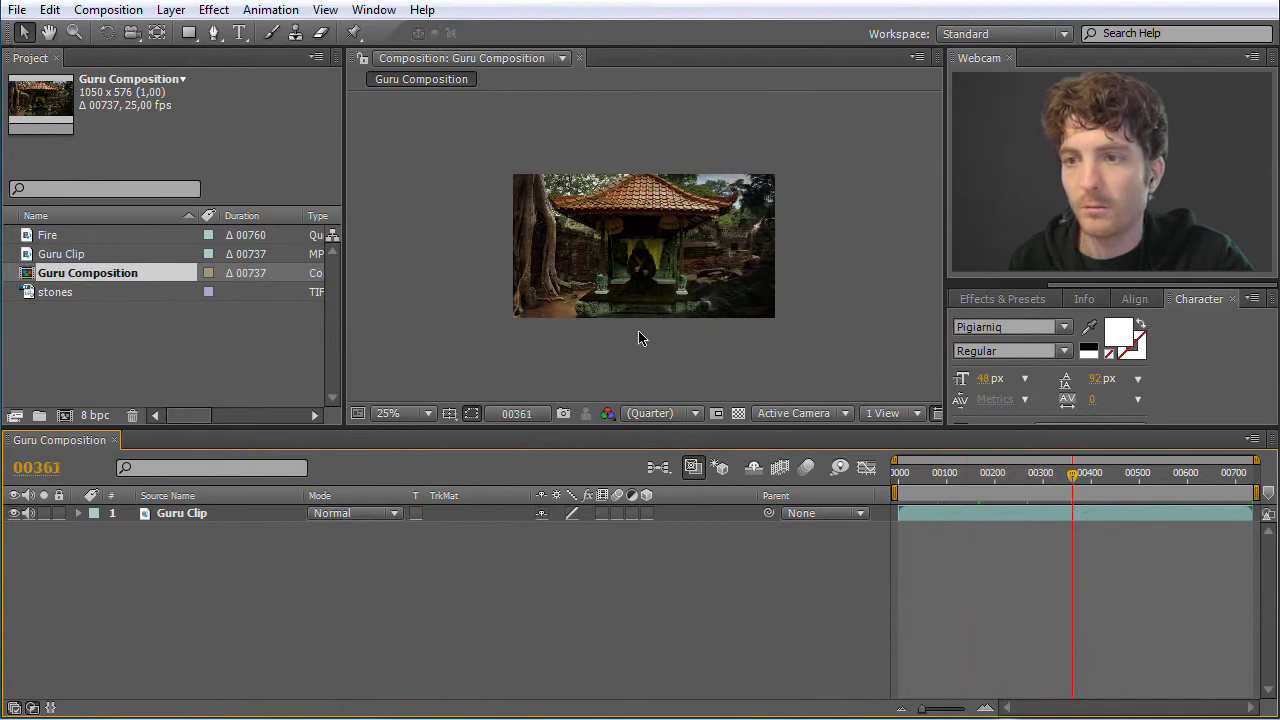
scroll(632, 267, "up", 1)
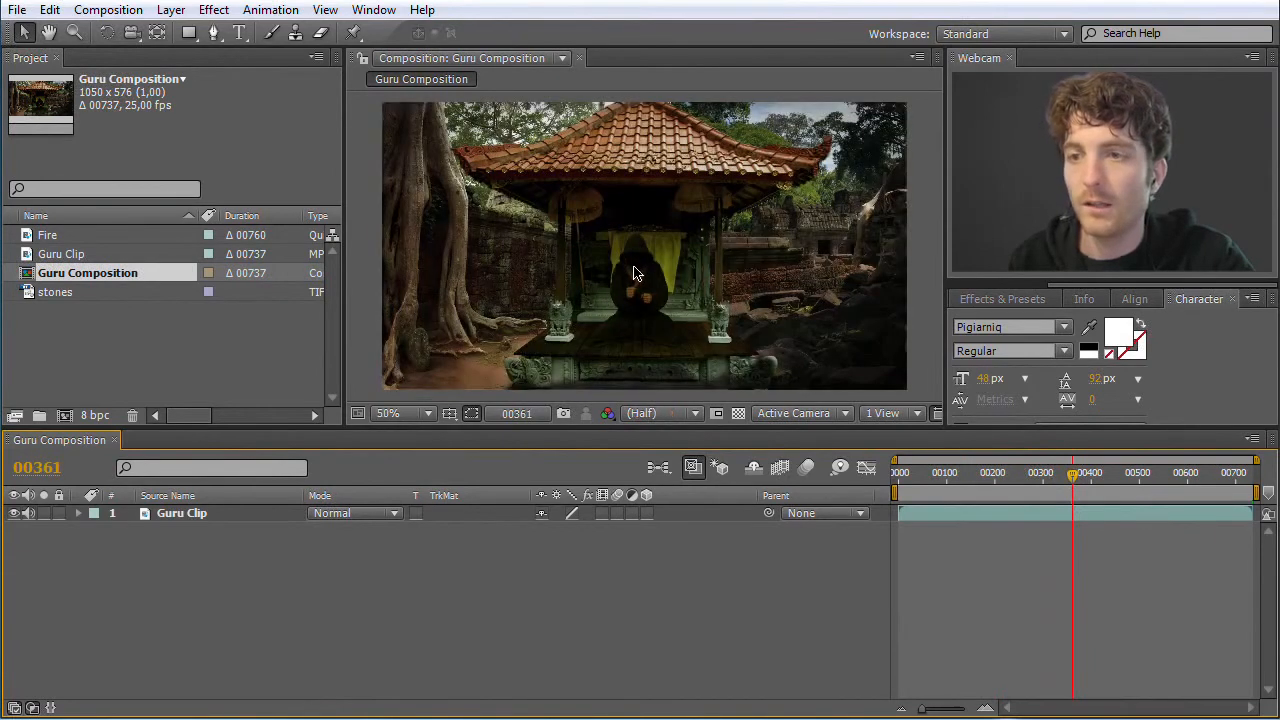
left_click_drag(1073, 483, 1191, 489)
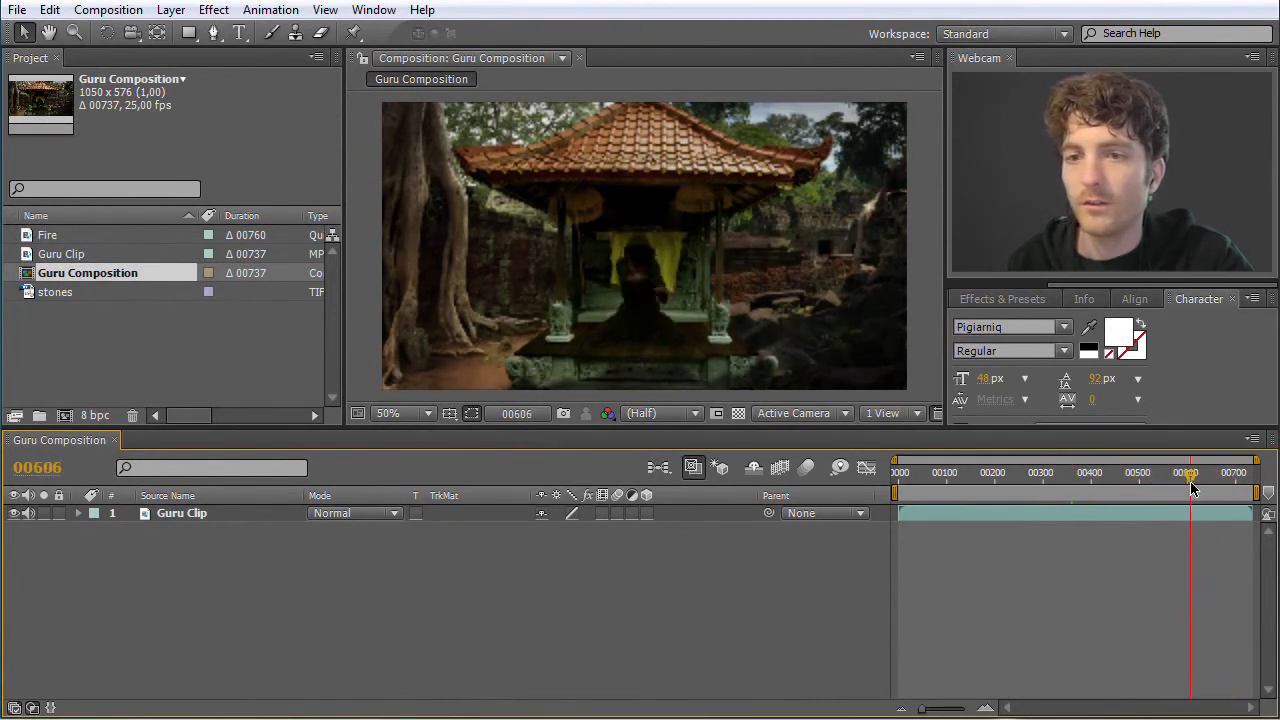
left_click(29, 241)
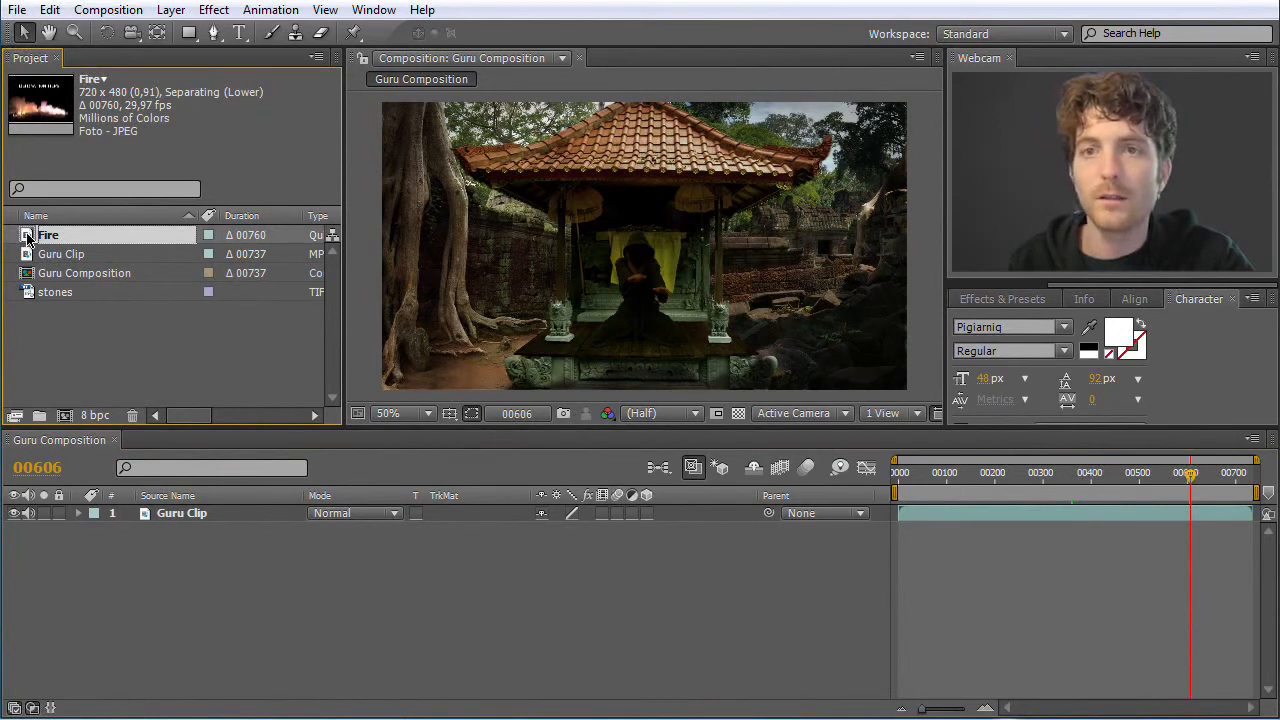
left_click_drag(27, 238, 189, 511)
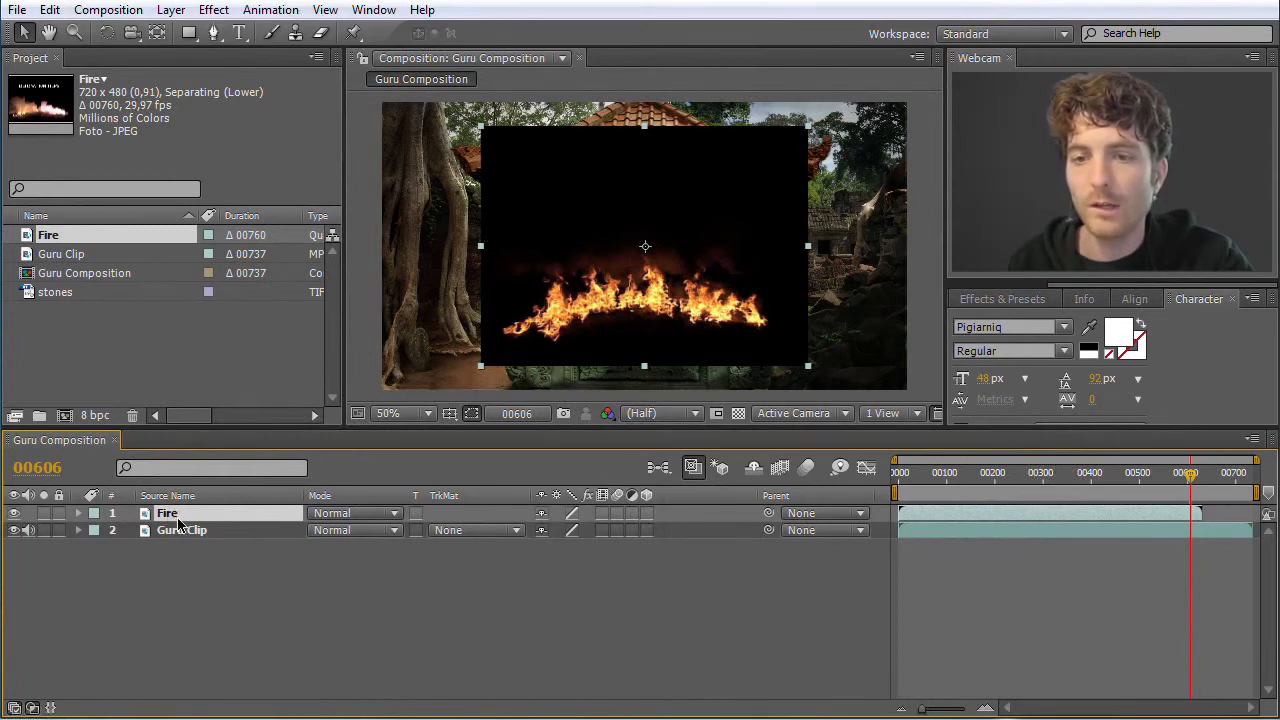
Shift the Fire layer along the timeline so it starts at about frame 131
left_click_drag(1190, 481, 1133, 481)
left_click_drag(1145, 482, 972, 645)
mouse_move(922, 710)
left_mouse_down()
mouse_move(958, 710)
mouse_move(930, 710)
mouse_move(943, 710)
left_mouse_up()
left_click_drag(1036, 480, 1010, 480)
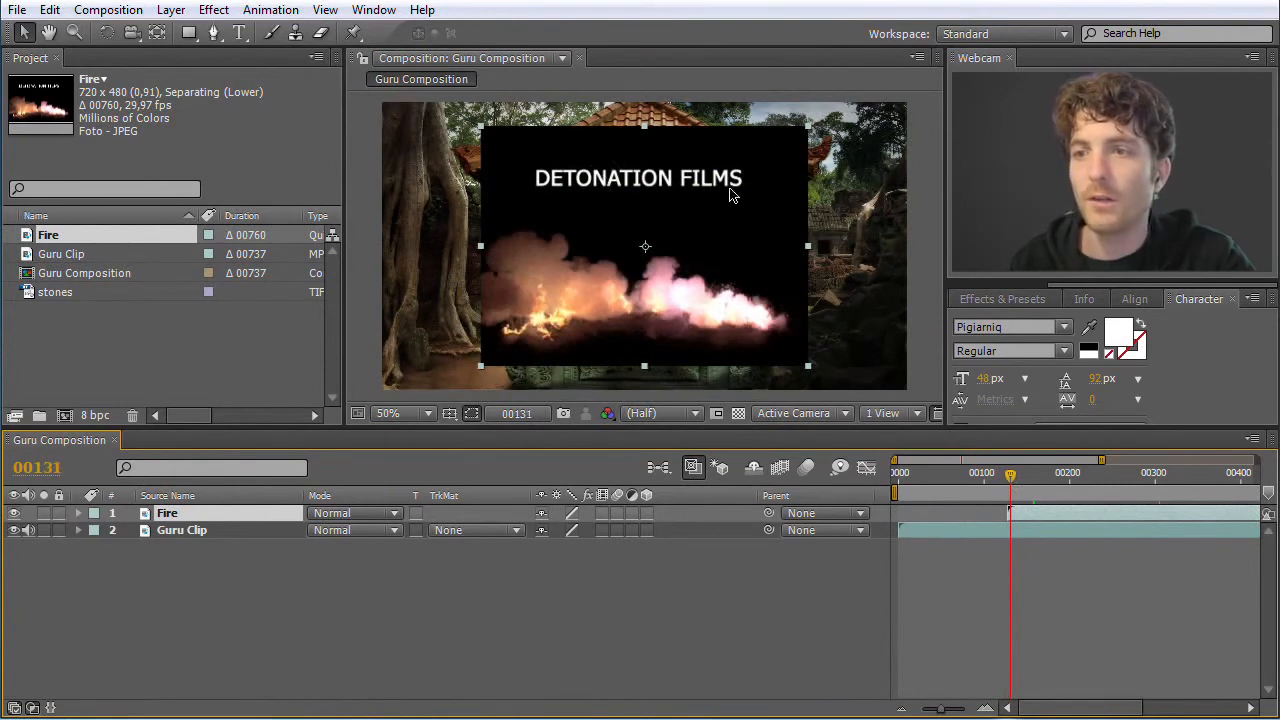
Trim the start of the Fire layer to frame 137 to cut off the DETONATION FILMS title
left_click_drag(1014, 484, 1019, 484)
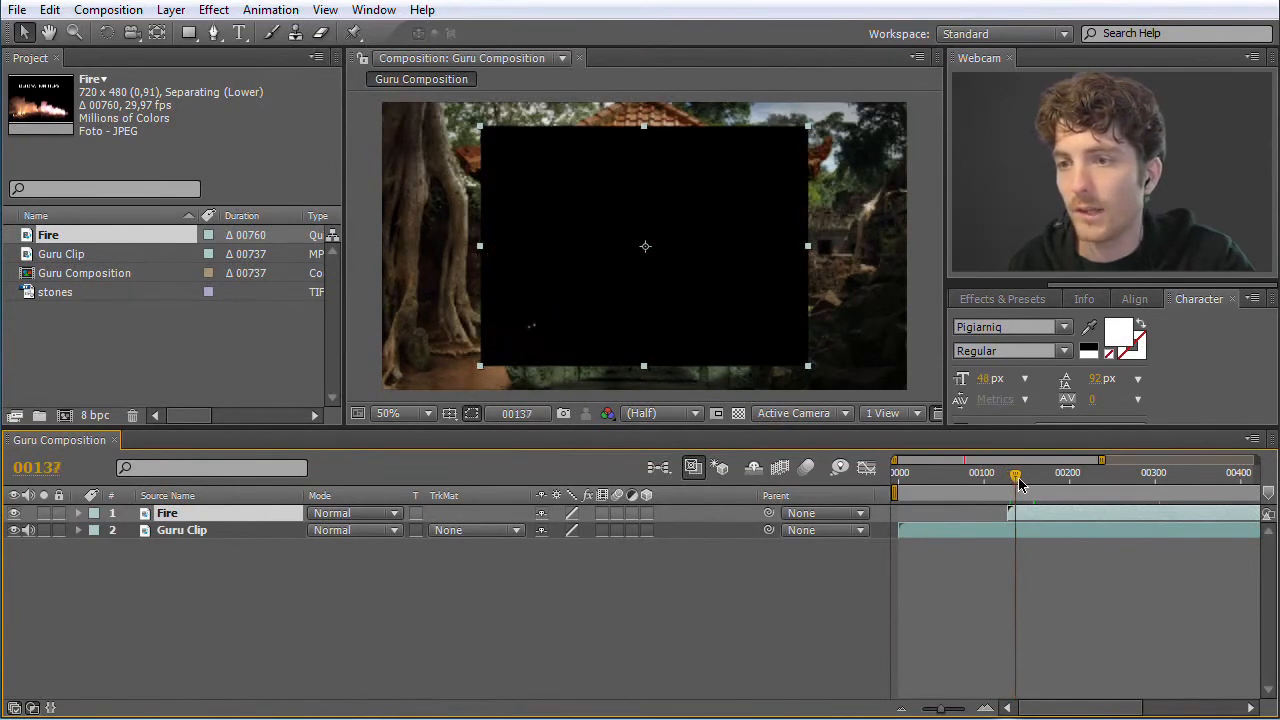
left_click_drag(946, 714, 953, 712)
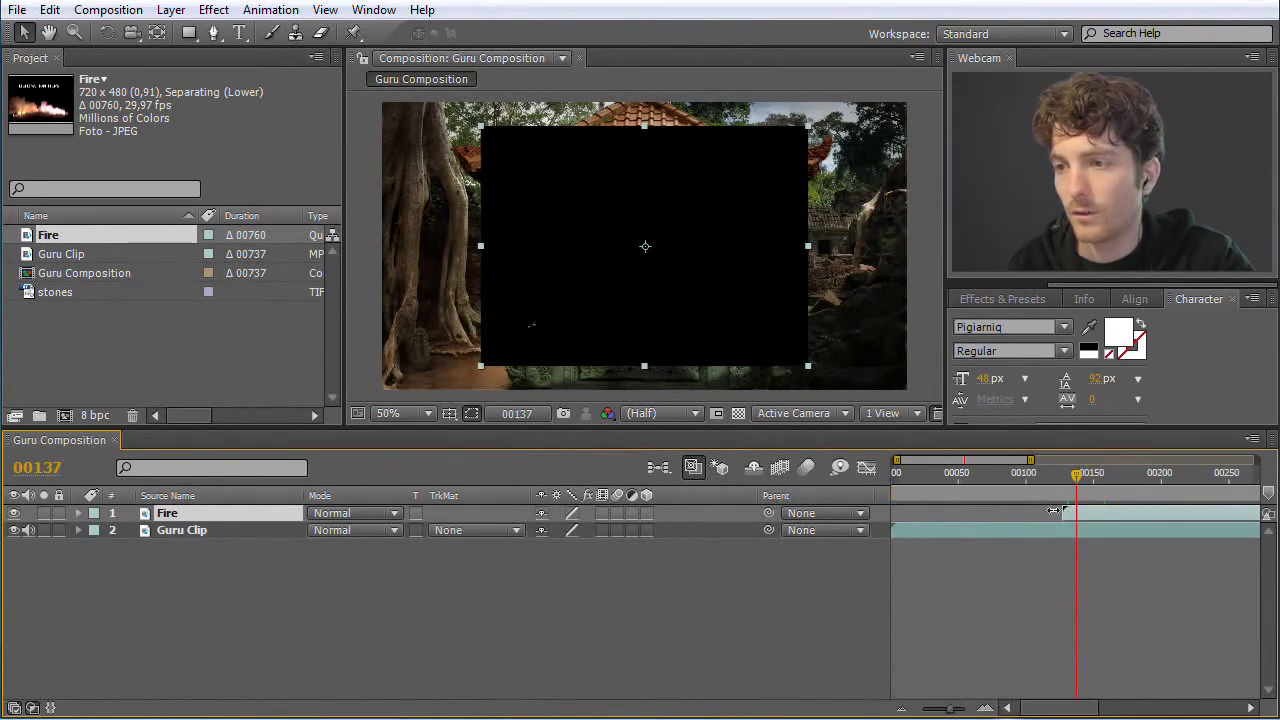
left_click_drag(1078, 484, 1078, 484)
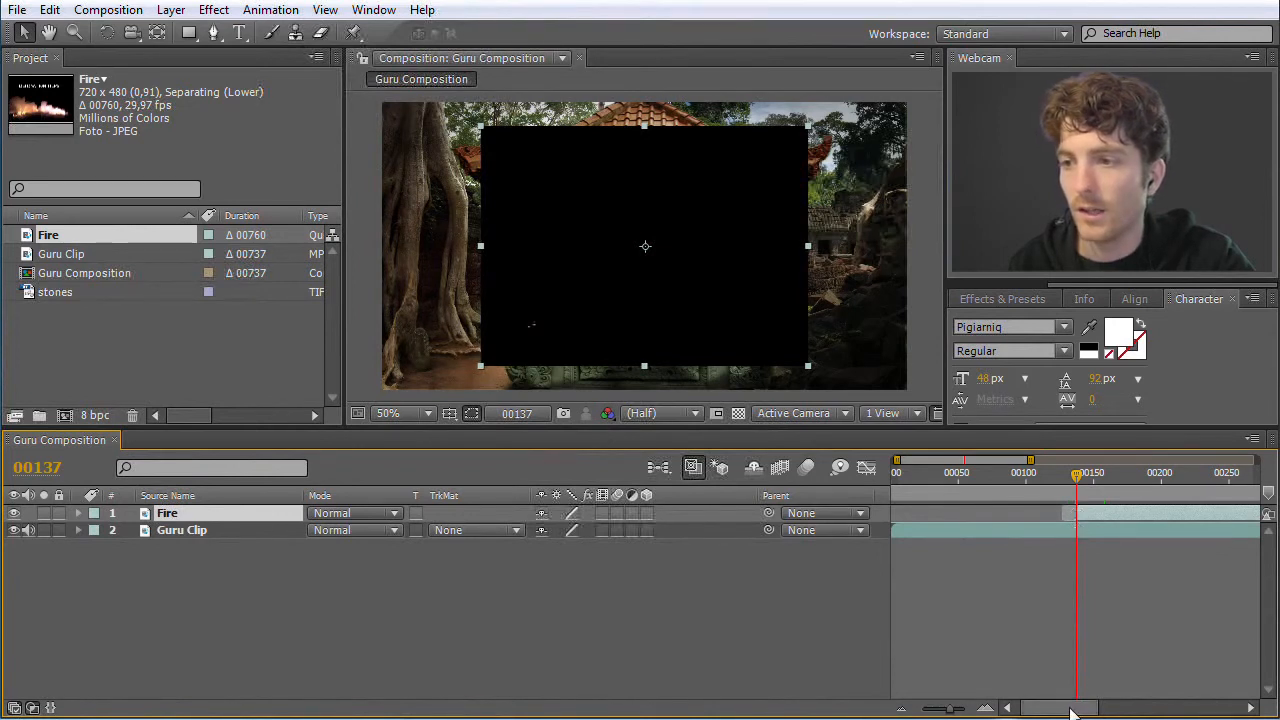
left_click_drag(946, 709, 918, 710)
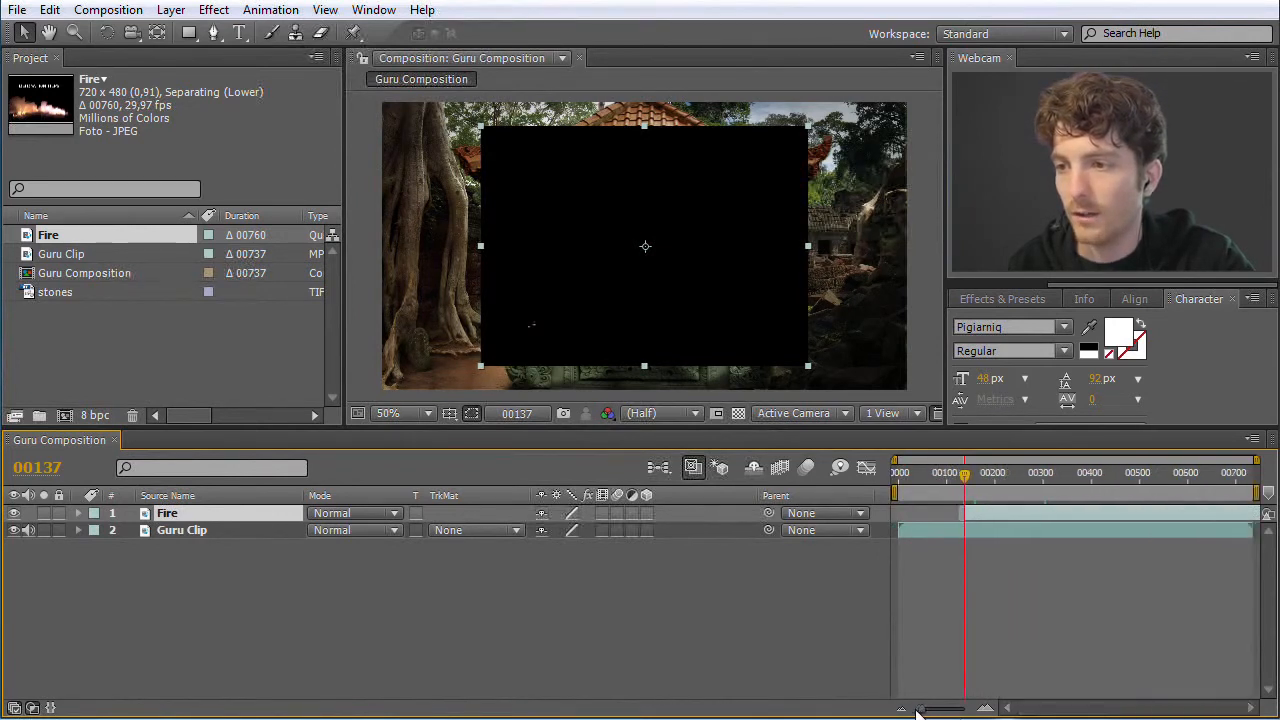
Trim the Fire layer's end to about frame 370 and slide the shortened layer so it starts at about frame 490
key("space")
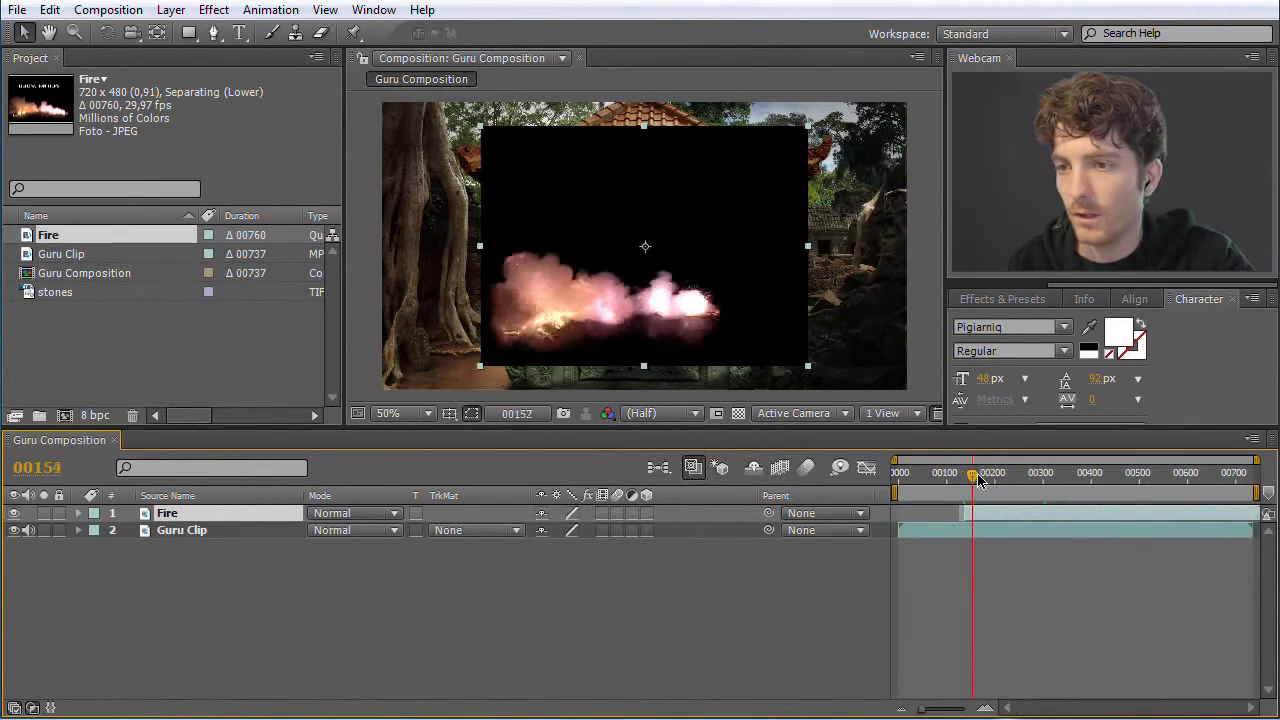
left_click_drag(1005, 480, 1094, 485)
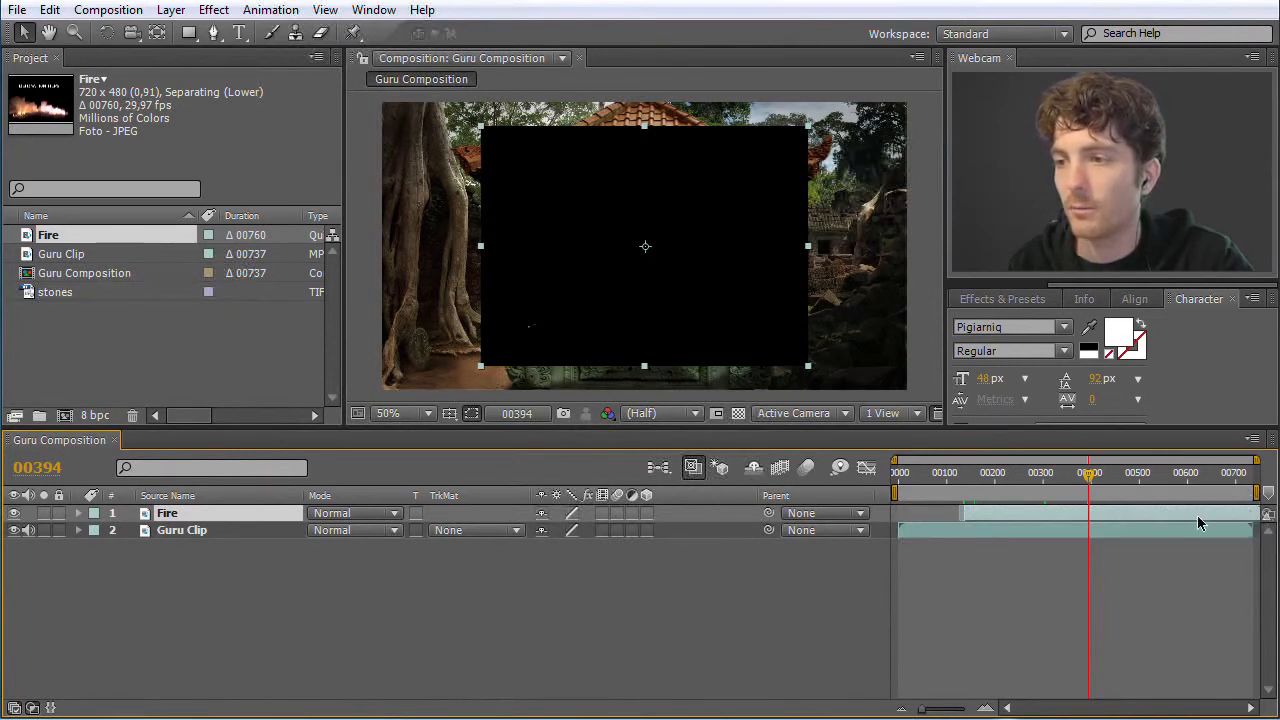
left_click_drag(1145, 512, 1129, 512)
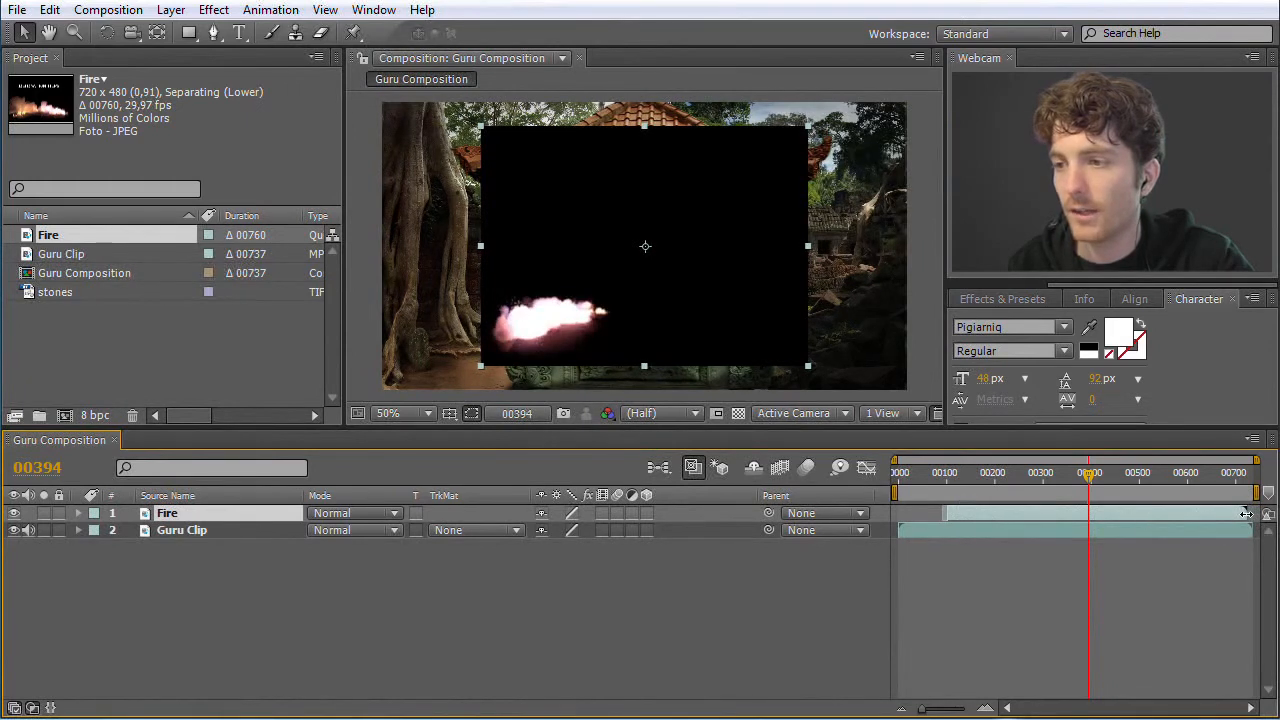
left_click_drag(1249, 513, 1068, 478)
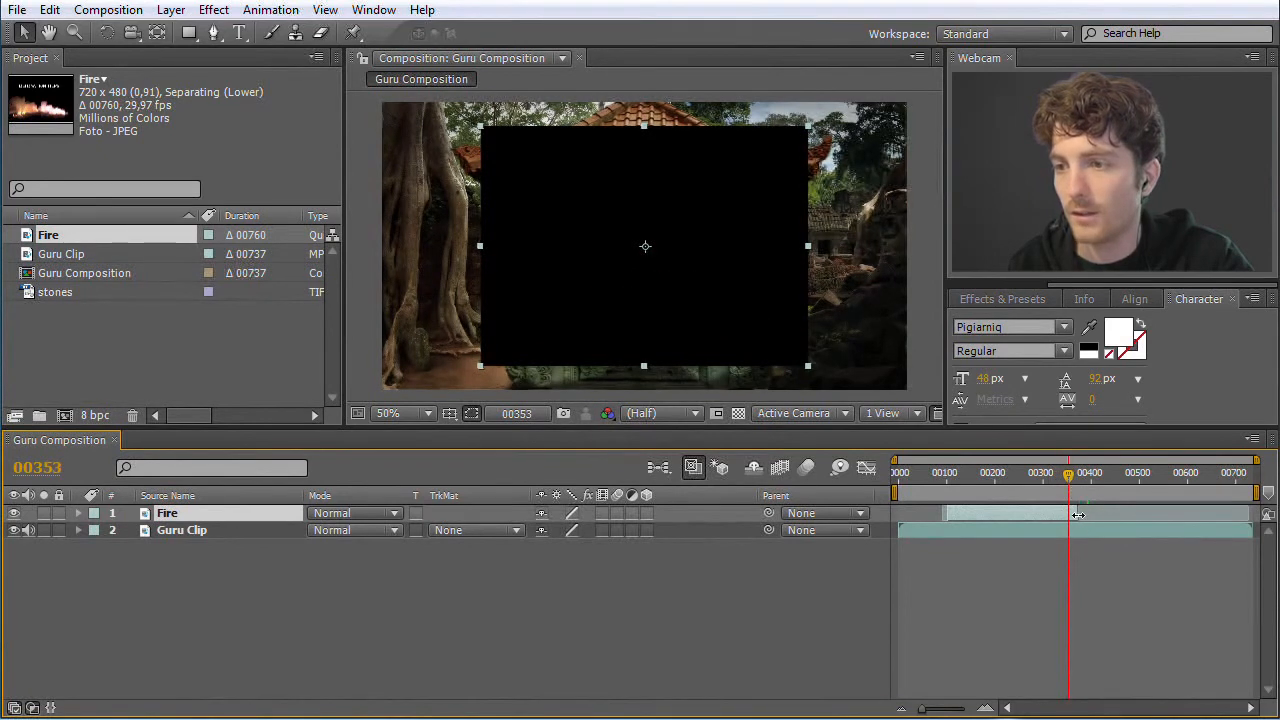
left_click_drag(1003, 512, 1209, 478)
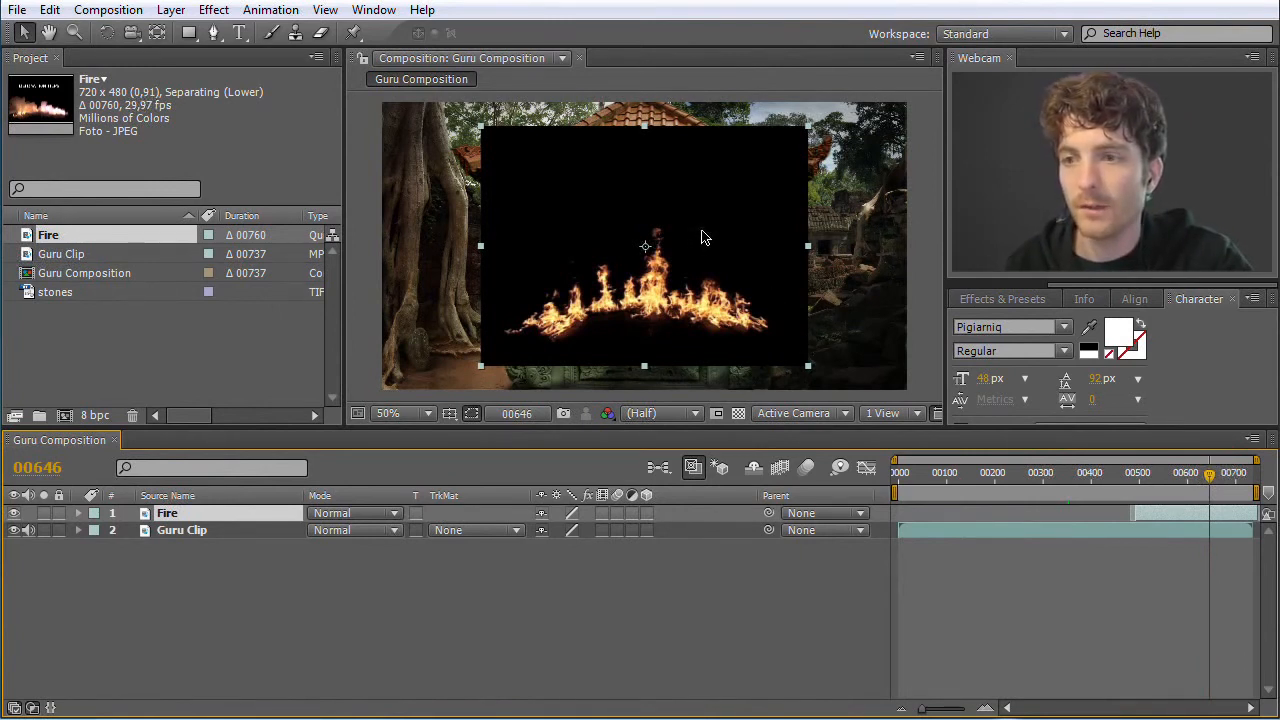
Move the Fire layer within the picture to position 571, 290 and reveal its Transform properties
mouse_move(702, 232)
left_mouse_down()
mouse_move(702, 217)
mouse_move(701, 230)
mouse_move(650, 240)
mouse_move(752, 240)
mouse_move(632, 249)
mouse_move(706, 241)
left_mouse_up()
key("Return")
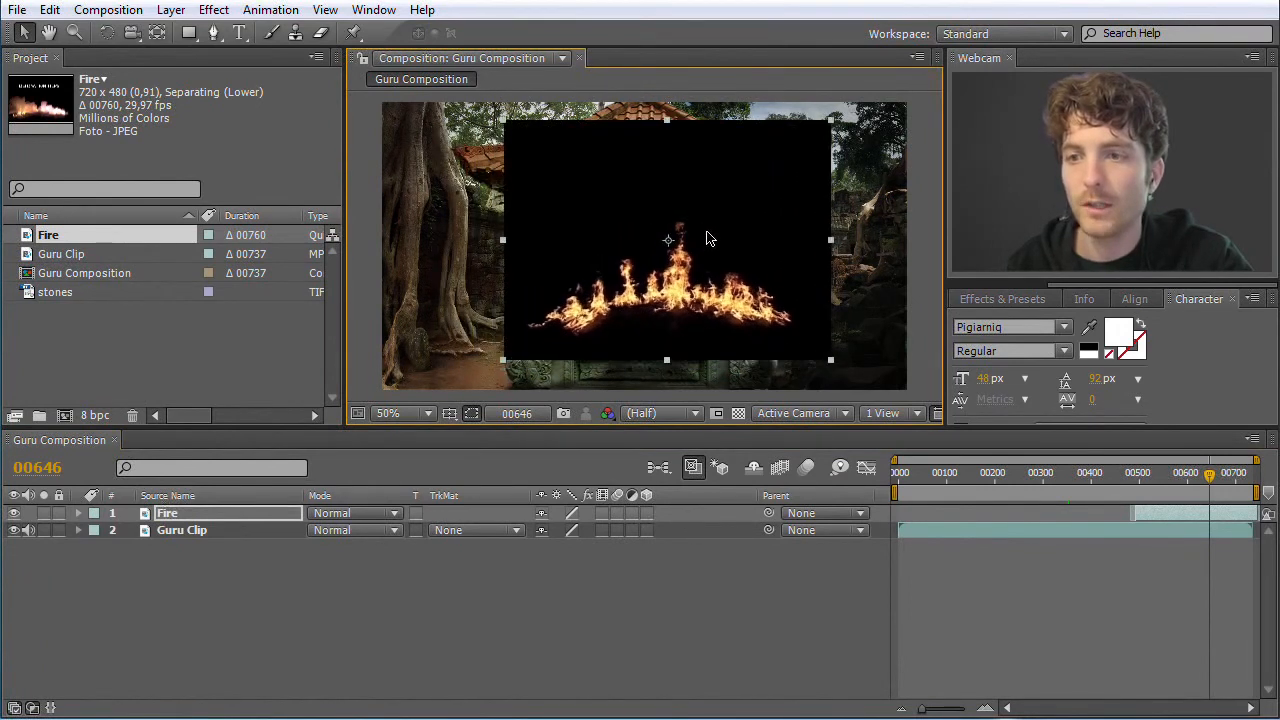
left_click(166, 517)
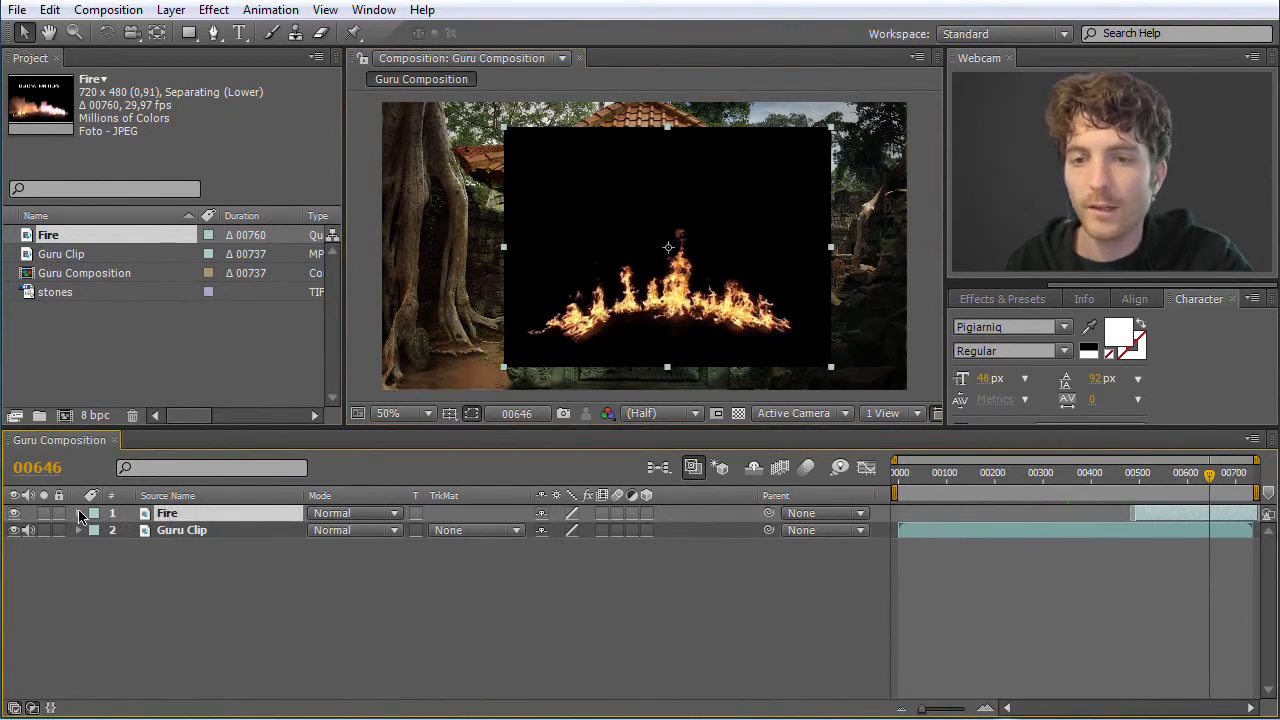
left_click(80, 514)
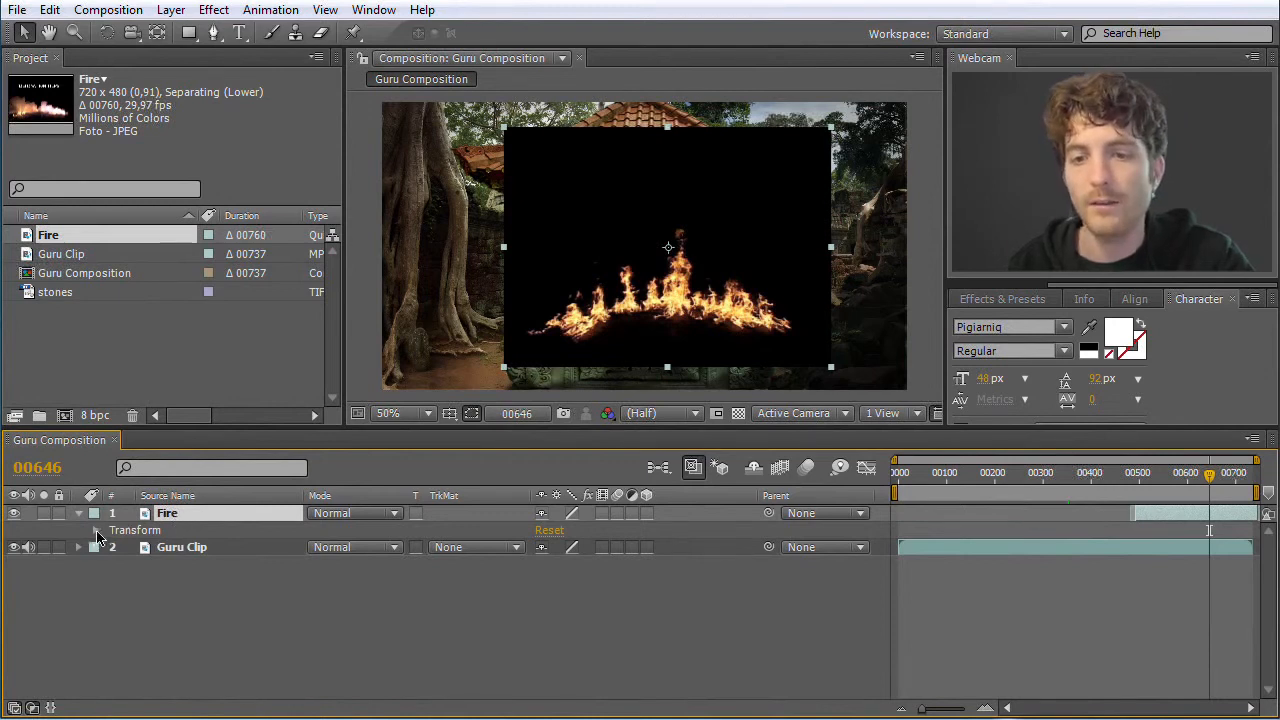
left_click(97, 531)
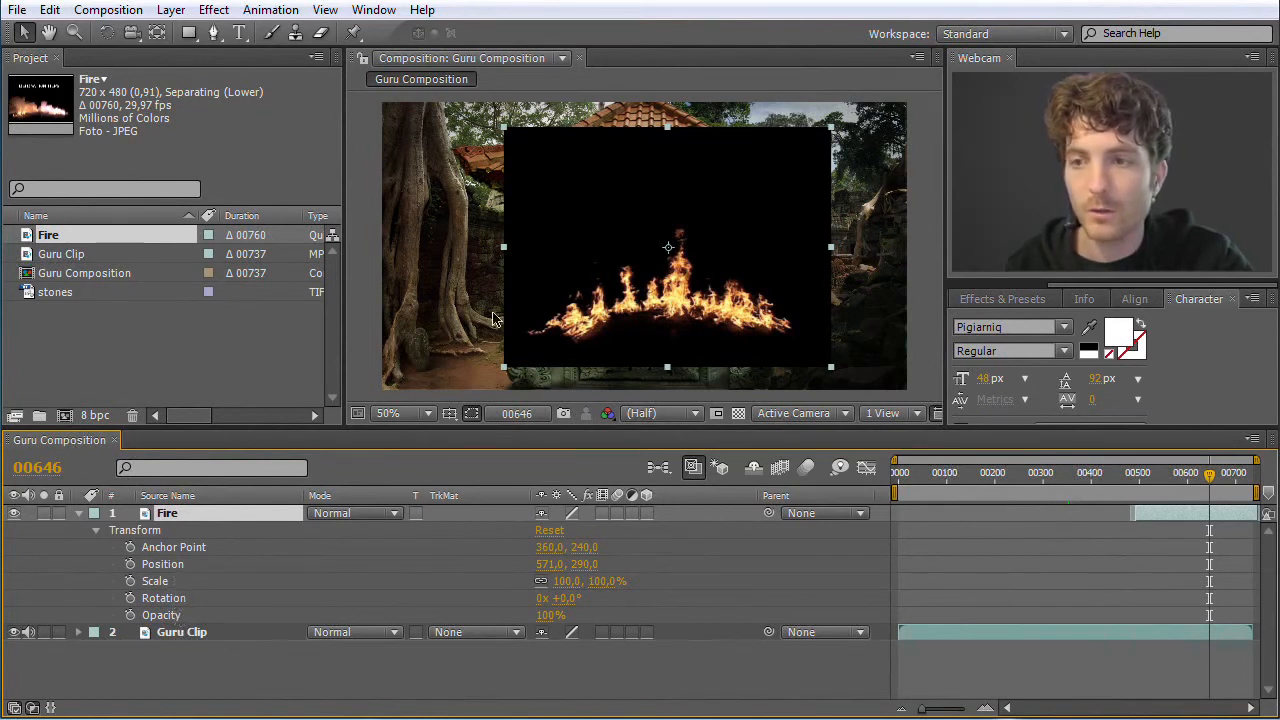
Adjust the Fire layer's placement in the picture and through its Position values, ending at 561, 274
mouse_move(625, 230)
left_mouse_down()
mouse_move(597, 229)
mouse_move(649, 229)
mouse_move(605, 229)
mouse_move(628, 212)
mouse_move(629, 228)
left_mouse_up()
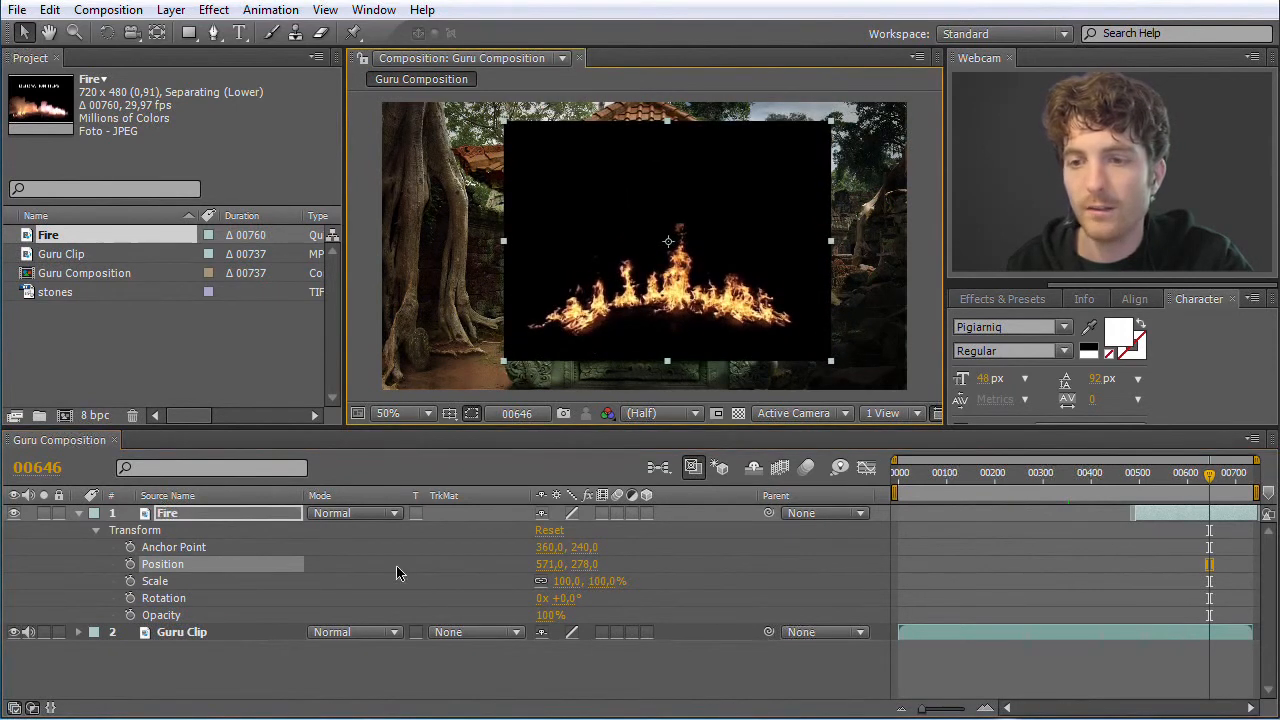
mouse_move(603, 312)
left_mouse_down()
mouse_move(600, 290)
mouse_move(600, 302)
mouse_move(545, 300)
mouse_move(591, 295)
left_mouse_up()
left_click(549, 566)
type("600")
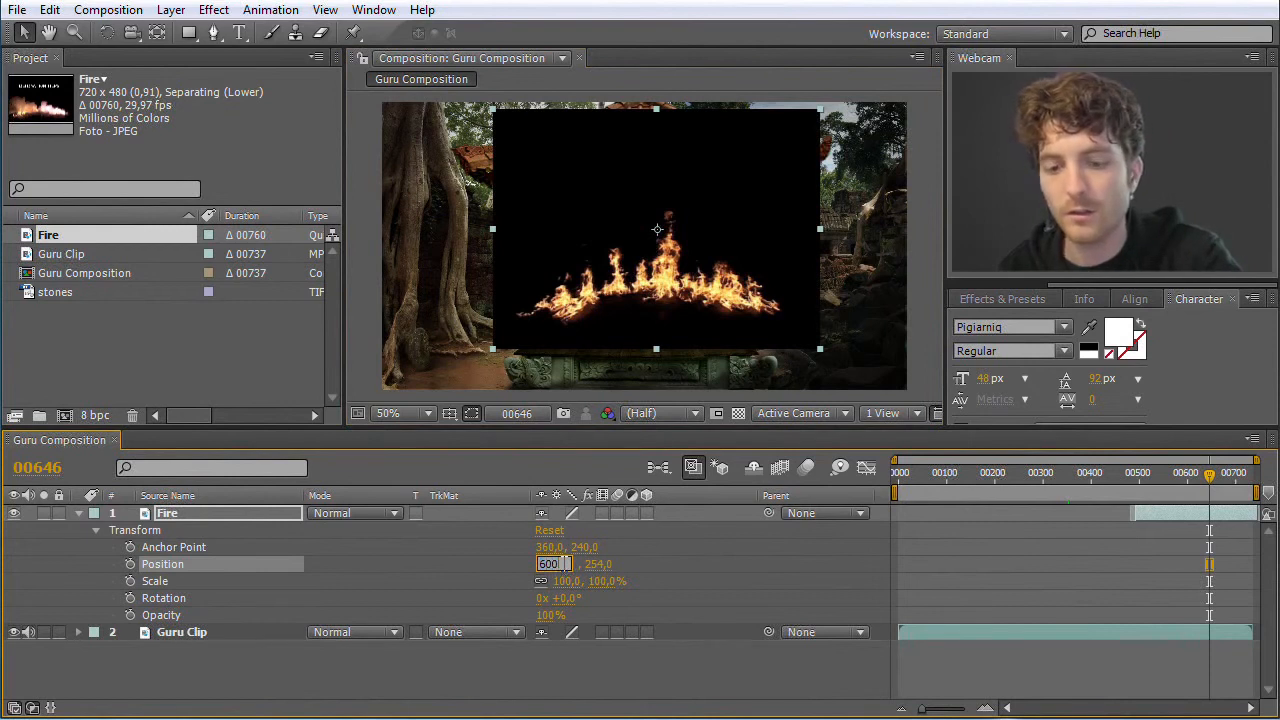
key("Return")
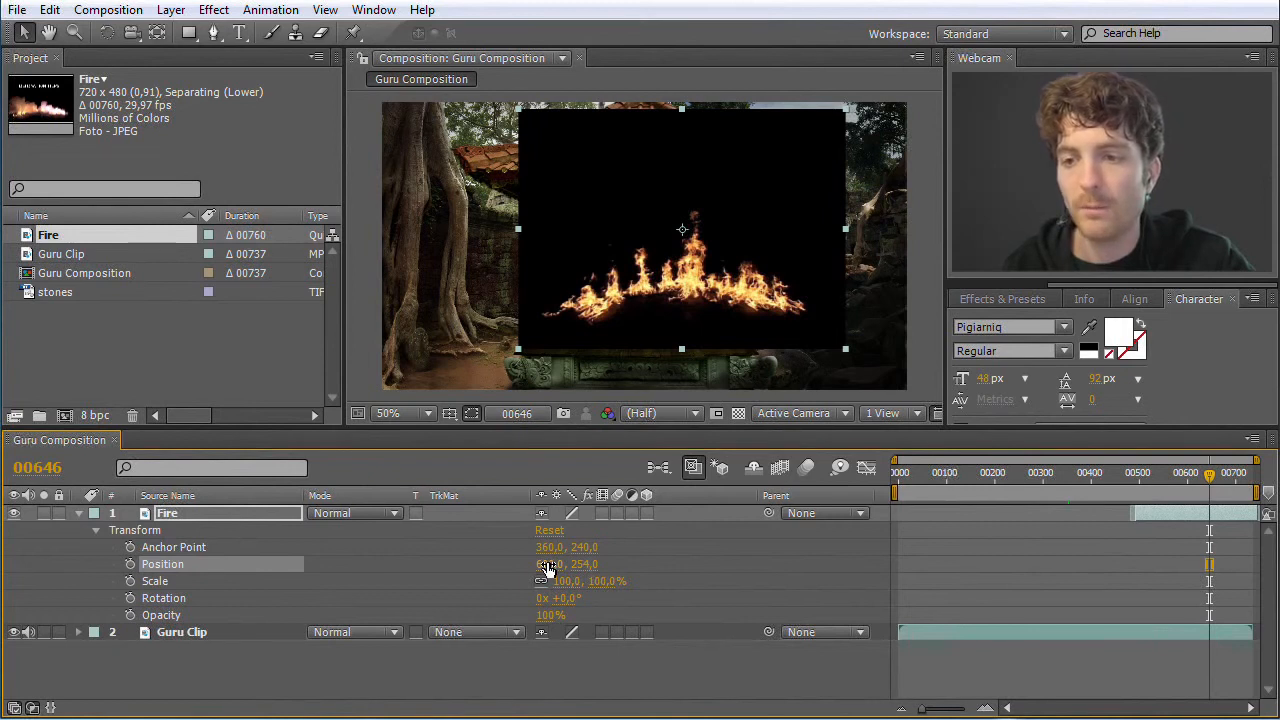
left_click_drag(547, 568, 505, 566)
mouse_move(582, 578)
left_mouse_down()
mouse_move(634, 571)
mouse_move(571, 586)
mouse_move(525, 571)
mouse_move(600, 578)
left_mouse_up()
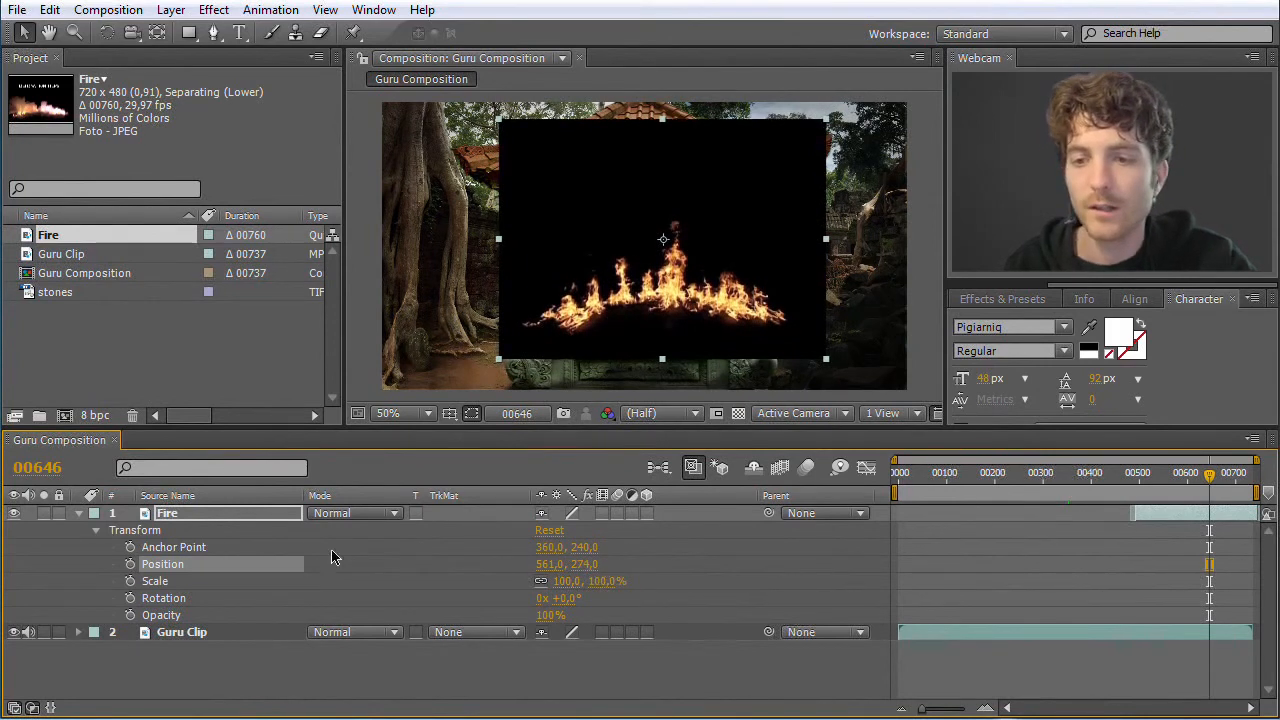
Scale the Fire layer to 81%, unlink its proportions and mirror it with a horizontal scale of -80%, previewing frame 523
mouse_move(570, 590)
left_mouse_down()
mouse_move(605, 590)
mouse_move(531, 590)
mouse_move(608, 592)
mouse_move(357, 591)
mouse_move(576, 592)
left_mouse_up()
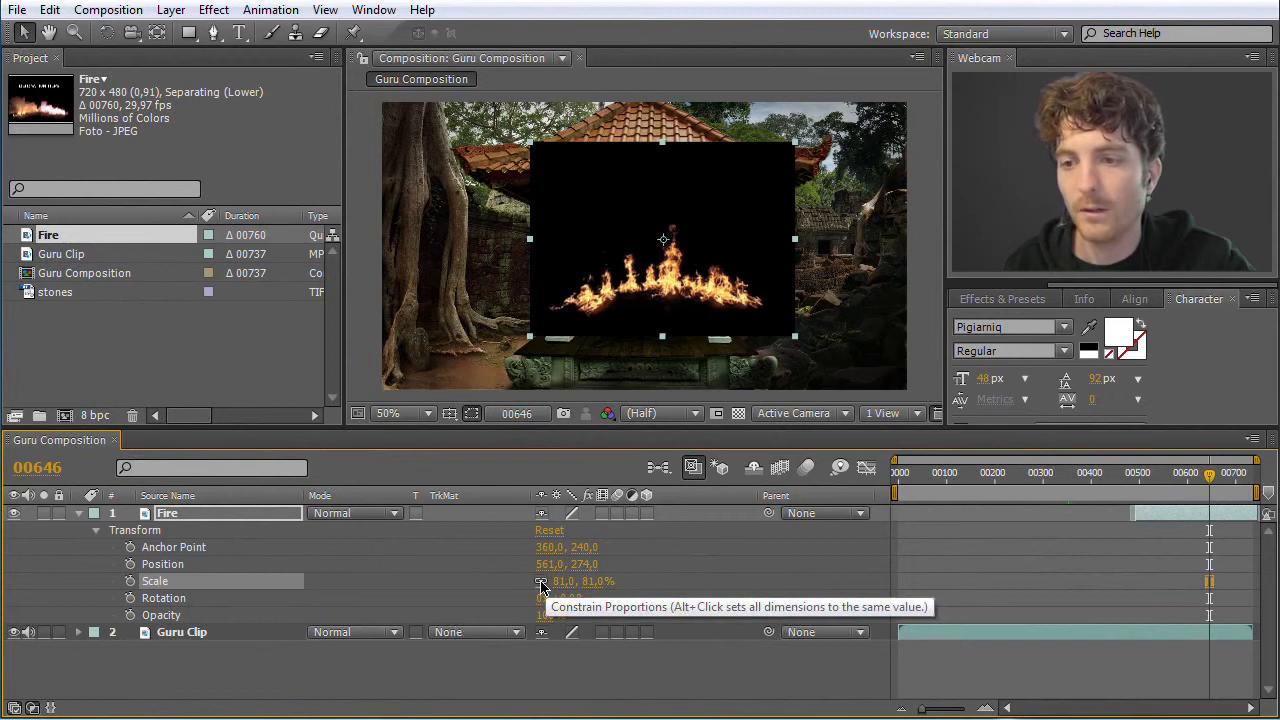
left_click(541, 588)
mouse_move(586, 586)
left_mouse_down()
mouse_move(626, 591)
mouse_move(597, 598)
left_mouse_up()
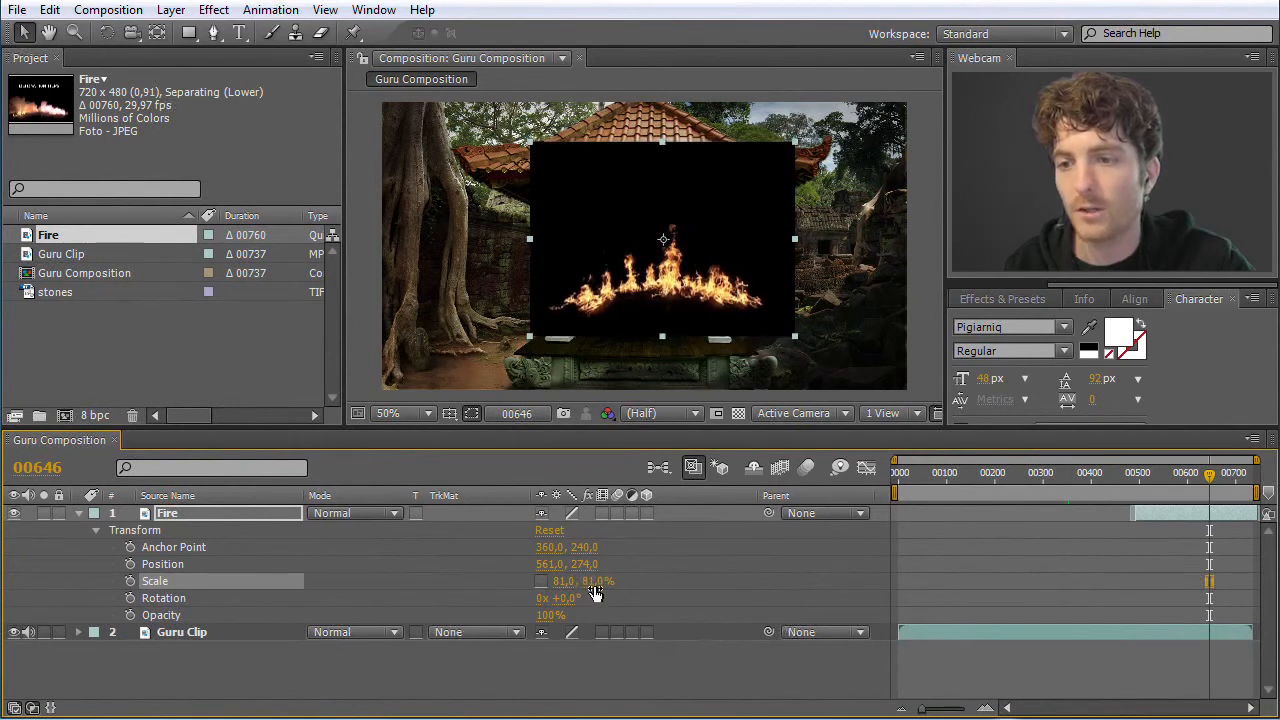
left_click_drag(559, 590, 407, 594)
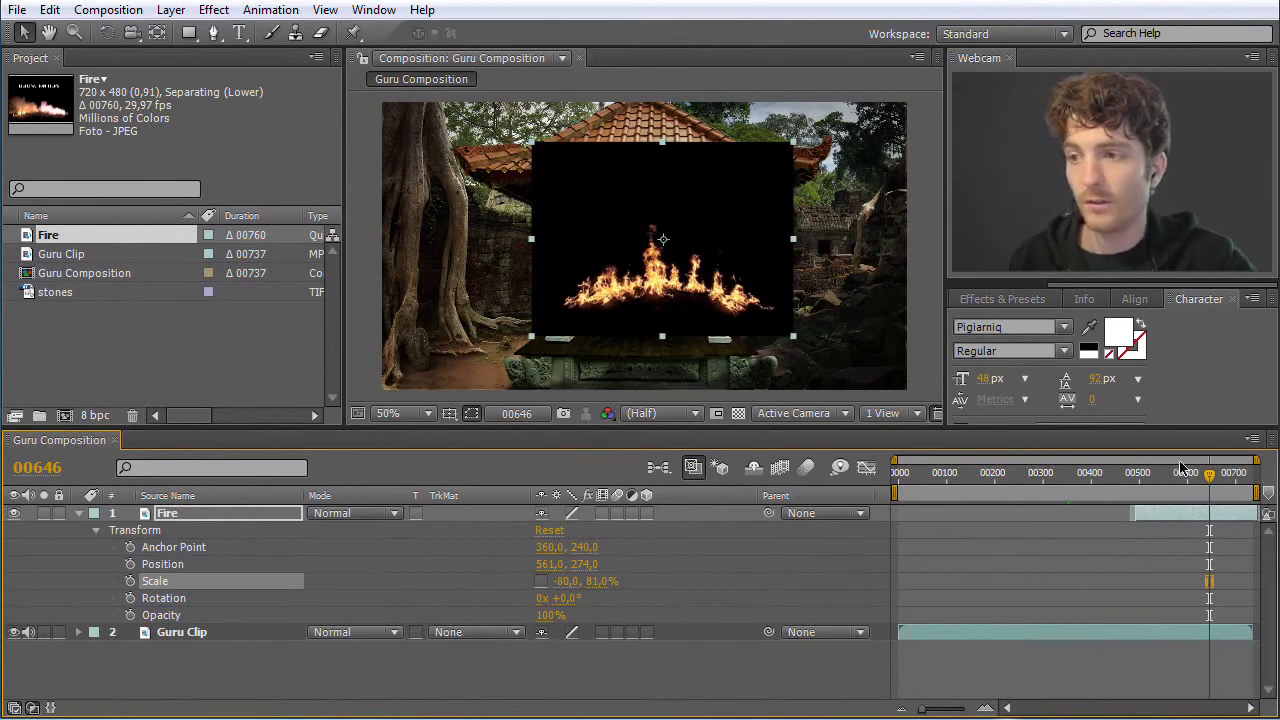
left_click_drag(1213, 482, 1150, 487)
left_click_drag(1155, 488, 1153, 488)
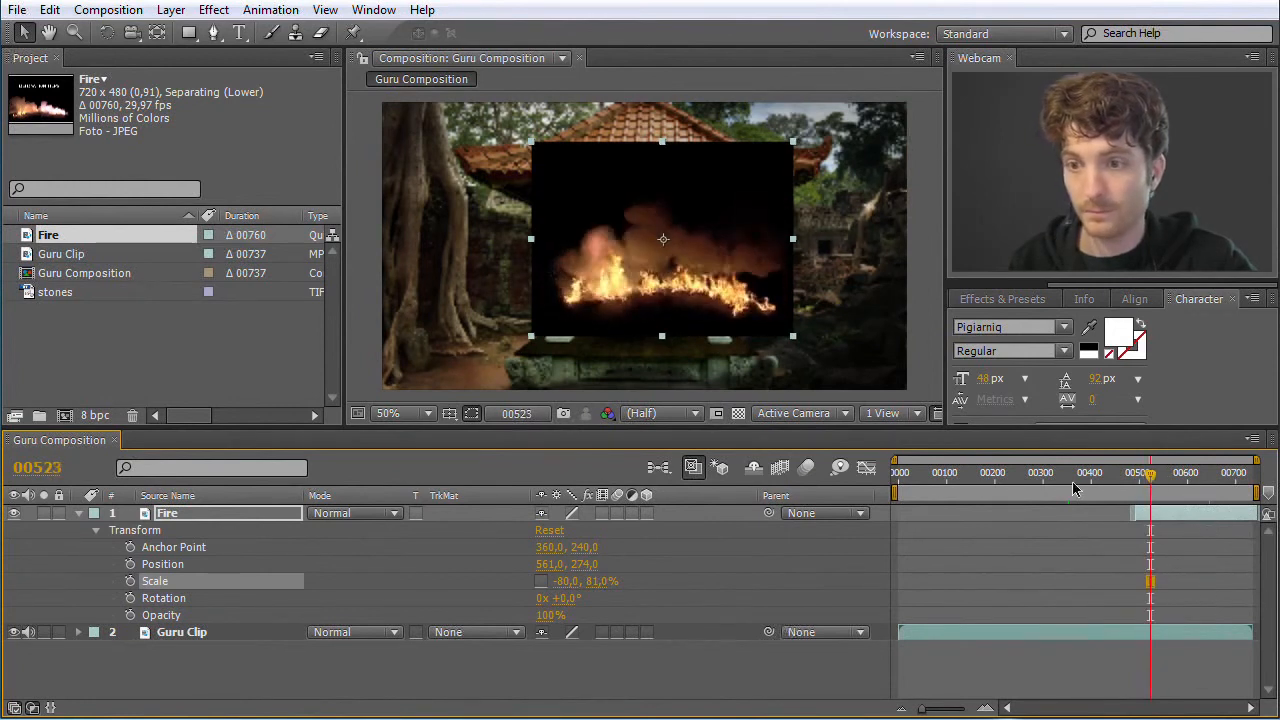
Set the Fire layer's horizontal scale to -81% and preview the mirrored flames at frame 594
left_click_drag(564, 586, 734, 594)
mouse_move(1151, 482)
left_mouse_down()
mouse_move(1130, 482)
mouse_move(1151, 482)
left_mouse_up()
left_click(563, 582)
type("-8")
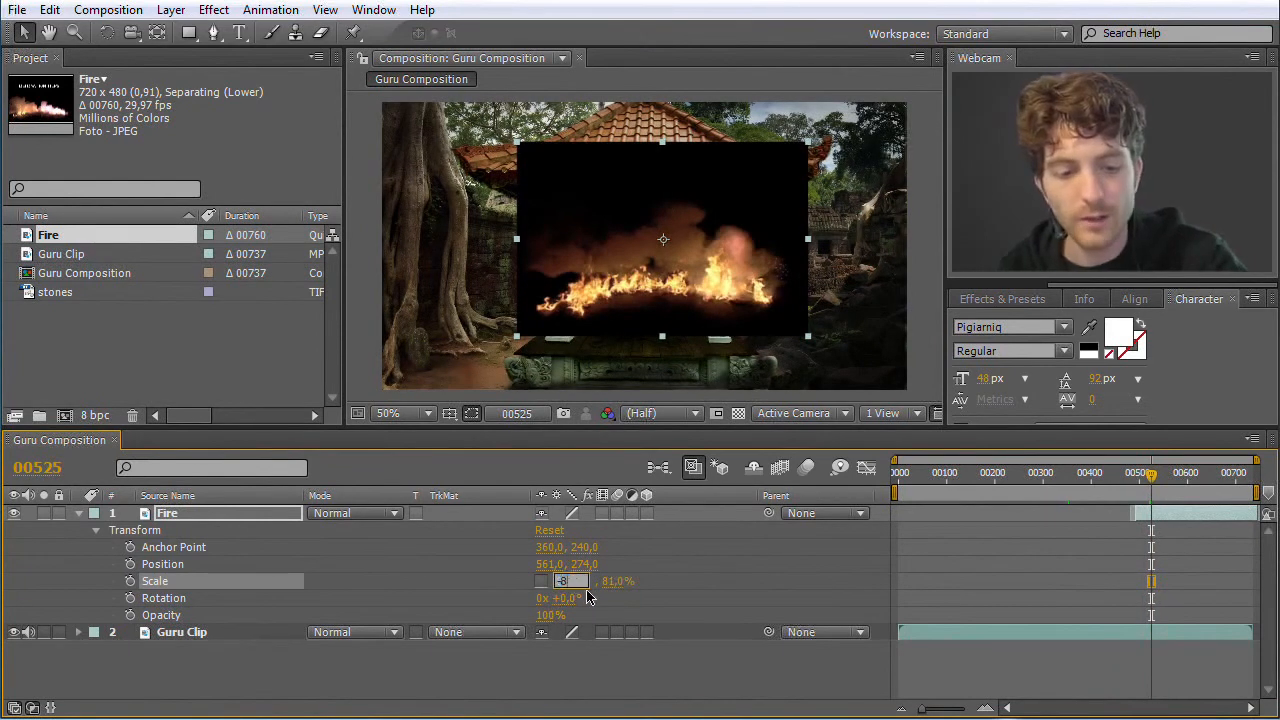
type("1")
key("Return")
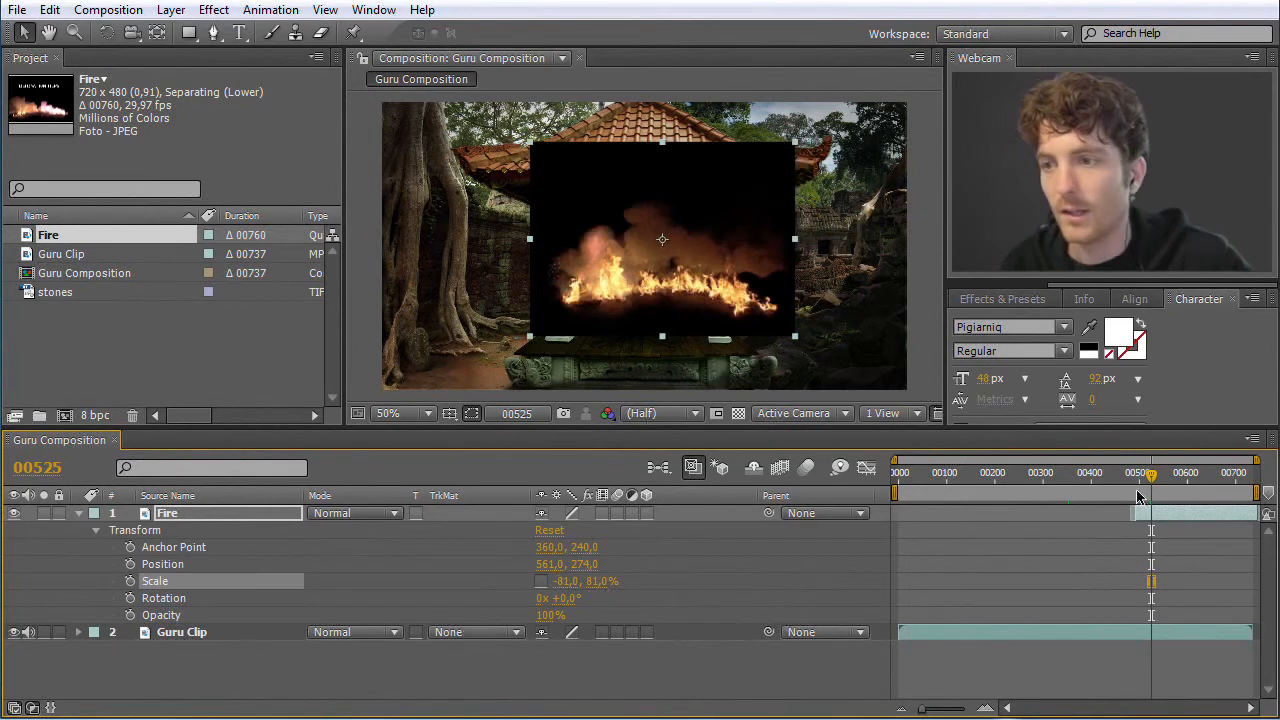
left_click_drag(1151, 478, 1186, 478)
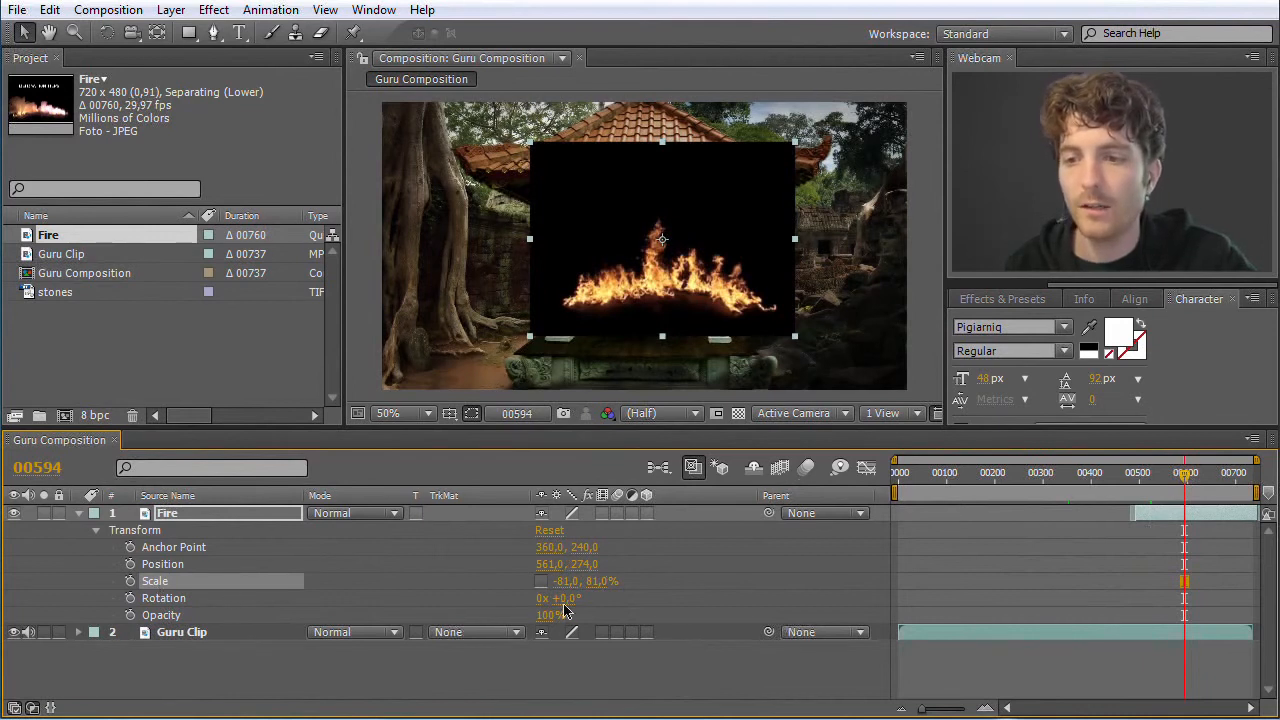
left_click(459, 598)
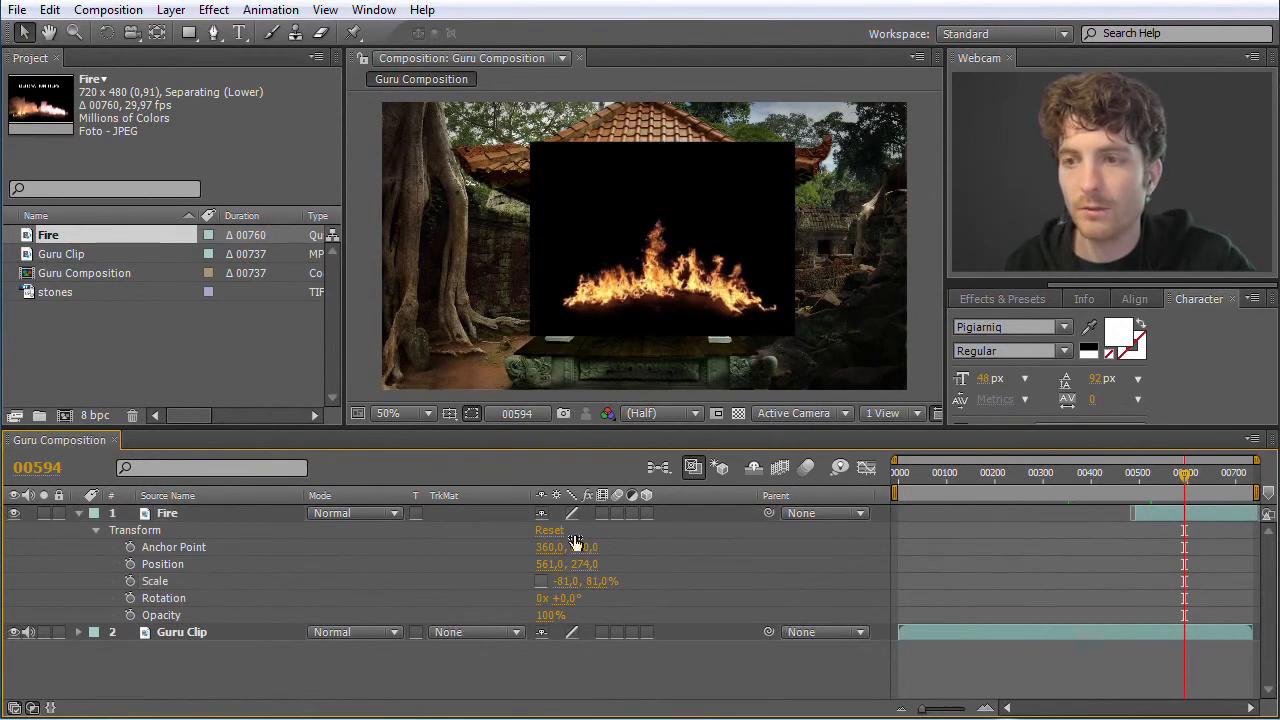
Try rotating the Fire layer around its centred anchor point and return the rotation to 0°
mouse_move(563, 604)
left_mouse_down()
mouse_move(537, 601)
mouse_move(786, 609)
mouse_move(569, 617)
left_mouse_up()
left_click(564, 598)
key("Return")
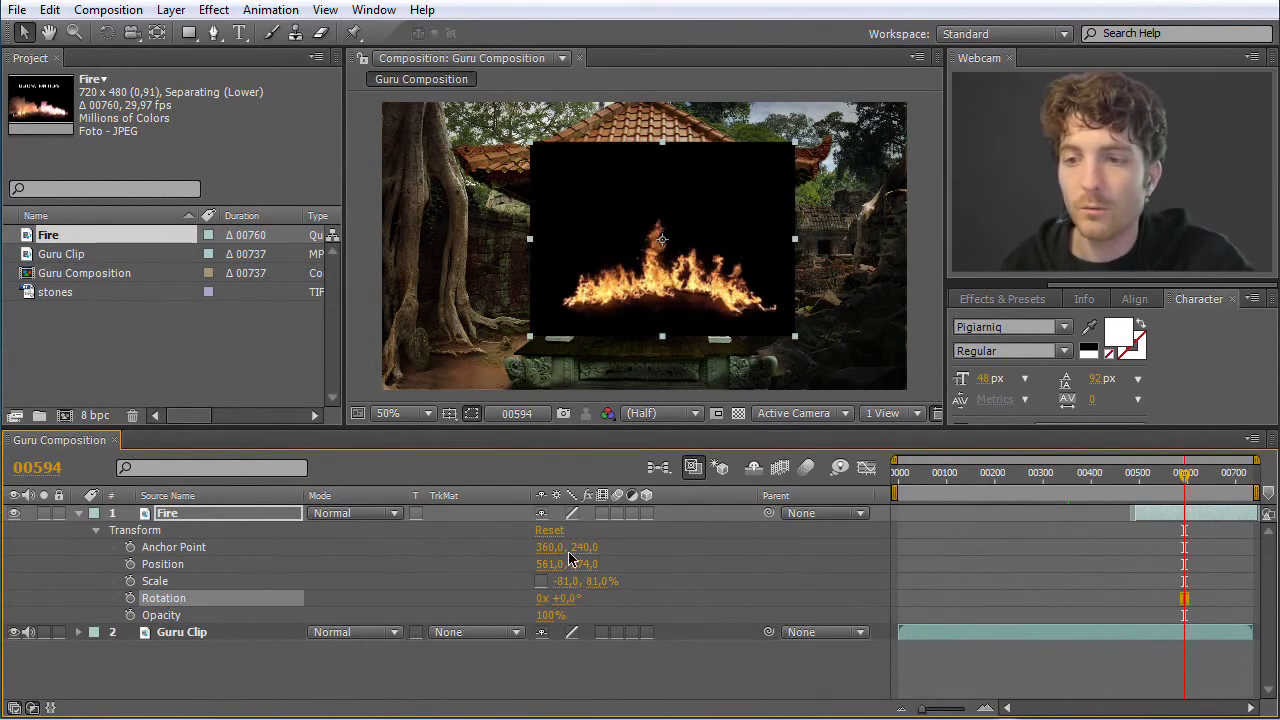
Shift the Fire layer's anchor point to 157, 240 and its position to 598, 274
left_click(168, 548)
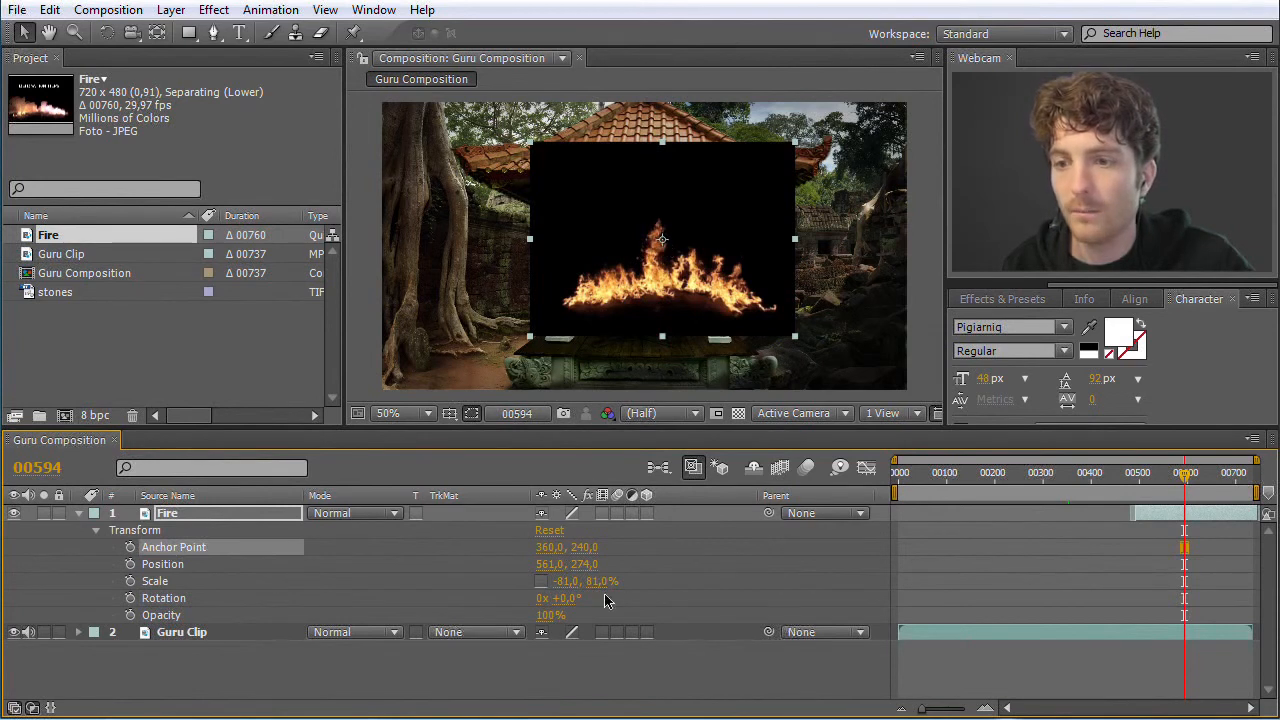
left_click_drag(550, 547, 371, 566)
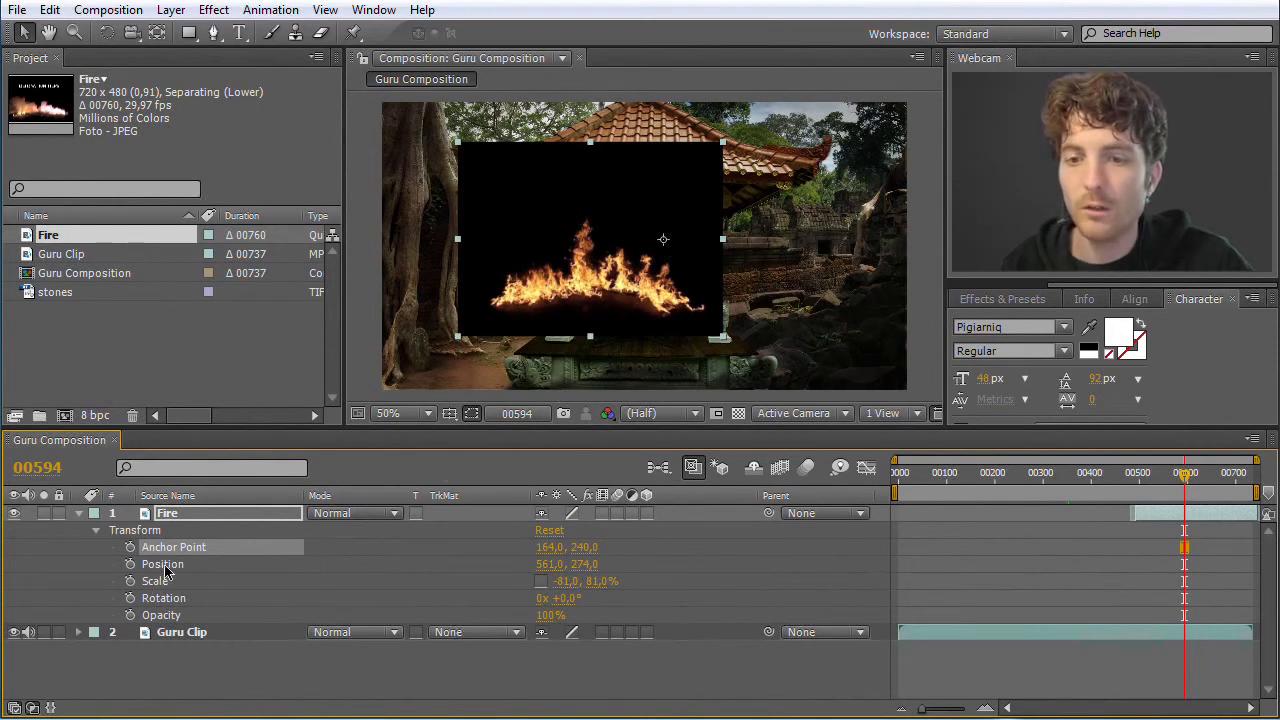
mouse_move(549, 564)
left_mouse_down()
mouse_move(677, 570)
mouse_move(569, 571)
mouse_move(646, 571)
mouse_move(583, 570)
mouse_move(597, 570)
mouse_move(571, 550)
mouse_move(595, 557)
mouse_move(486, 557)
mouse_move(563, 560)
mouse_move(536, 560)
left_mouse_up()
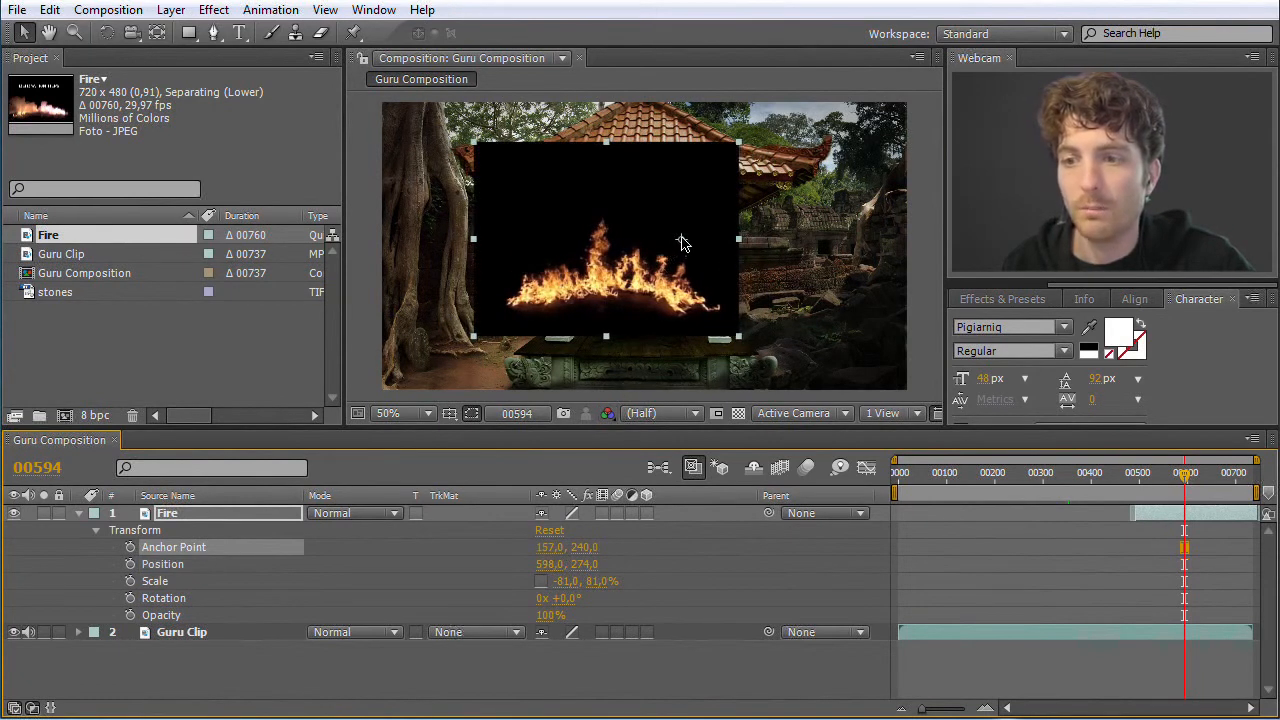
Try rotating the Fire layer 11° around its shifted anchor point, reset the rotation to 0°, and test its opacity, returning to 100%
mouse_move(565, 600)
left_mouse_down()
mouse_move(612, 606)
mouse_move(574, 608)
left_mouse_up()
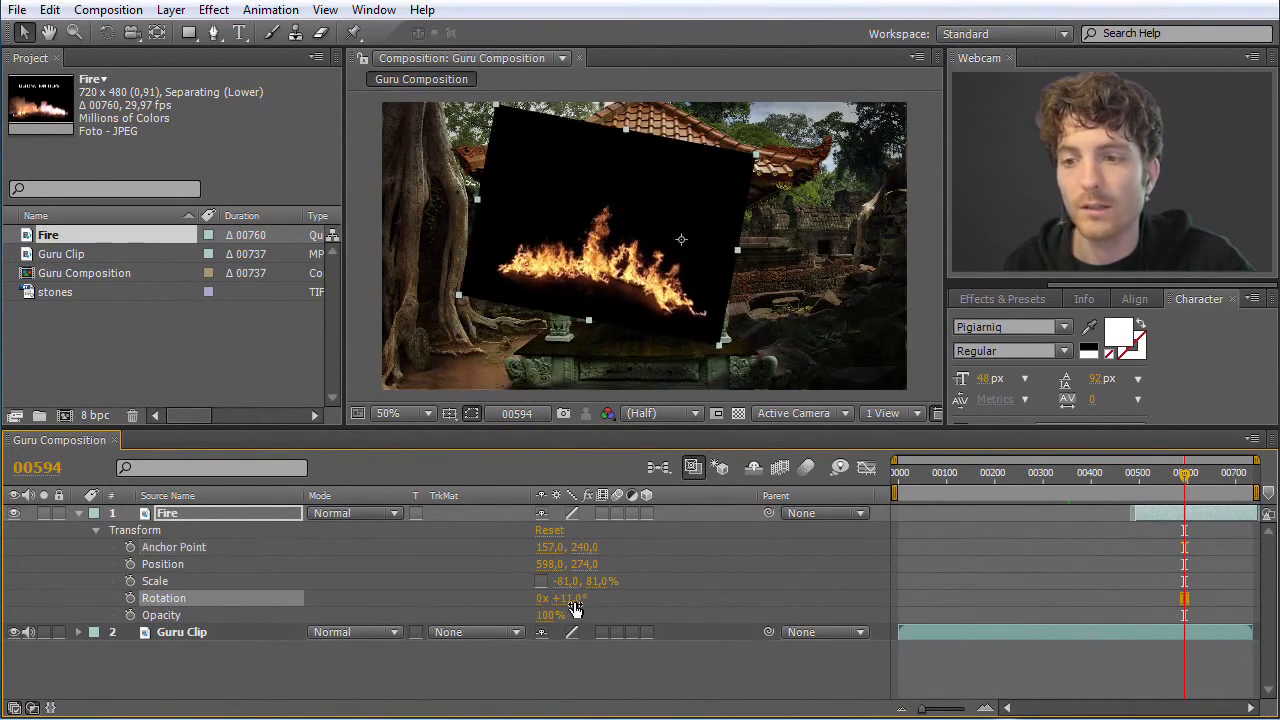
left_click(569, 608)
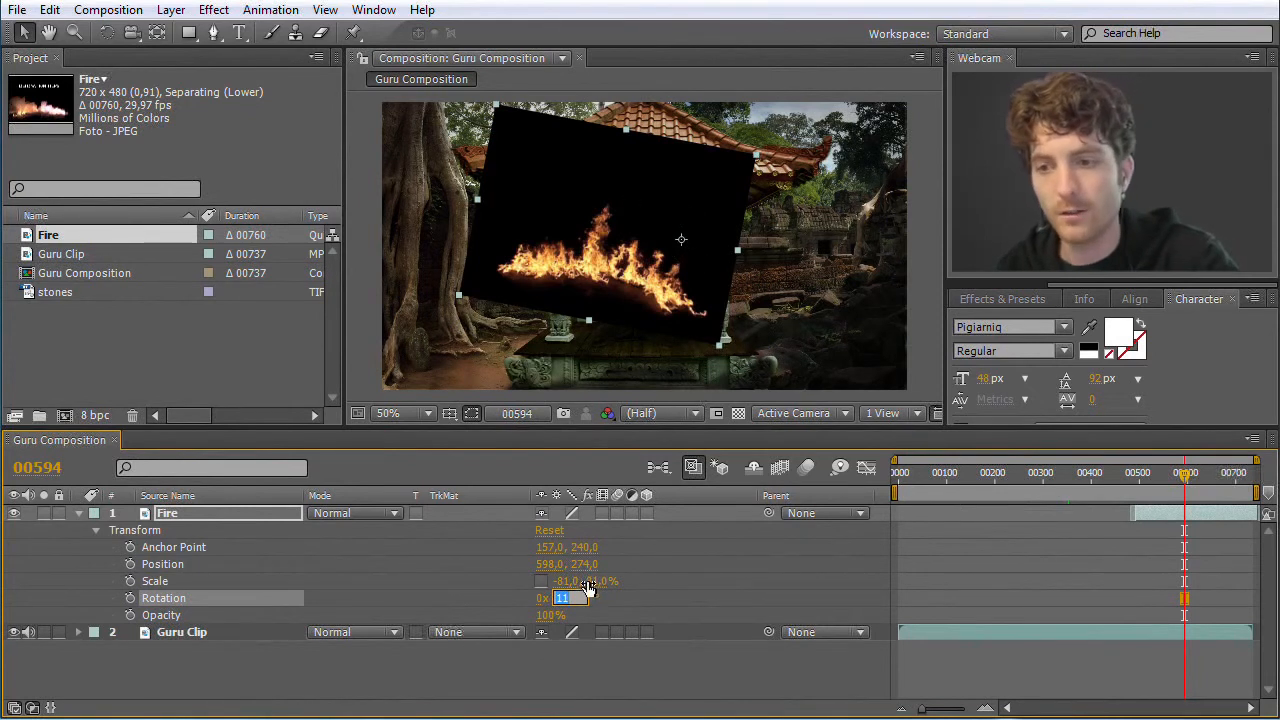
type("0")
key("Return")
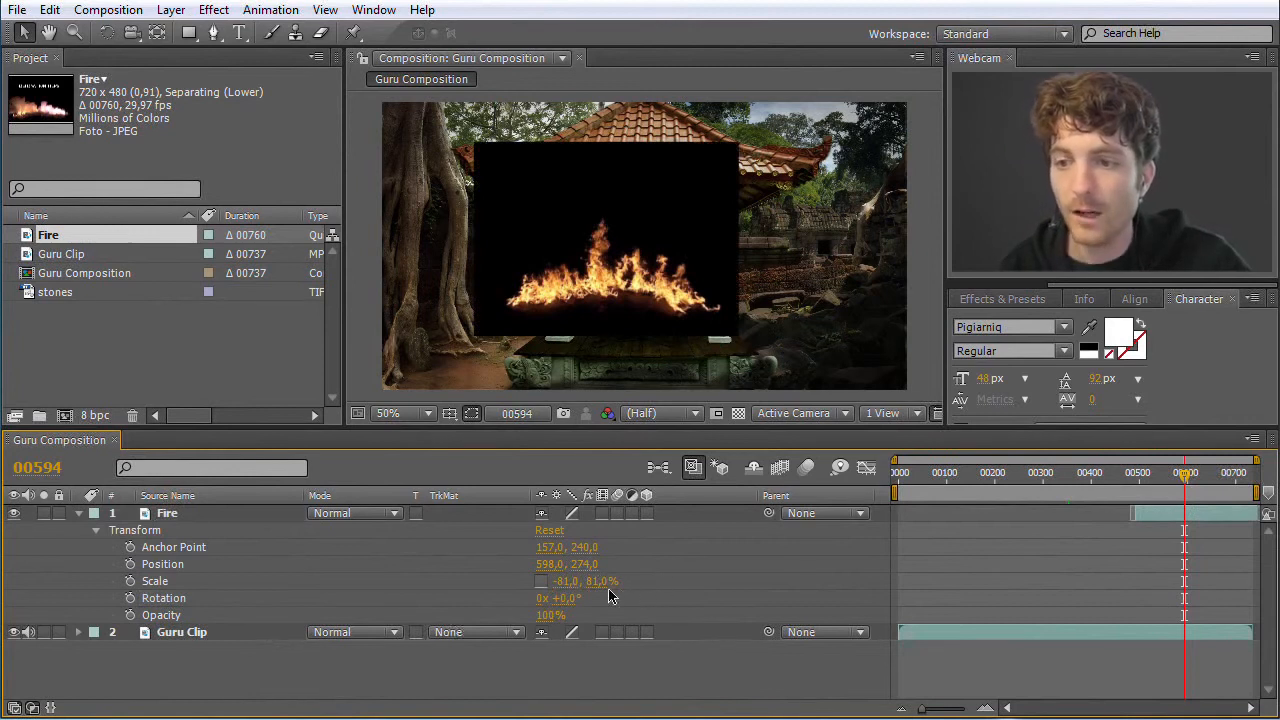
left_click_drag(552, 616, 583, 615)
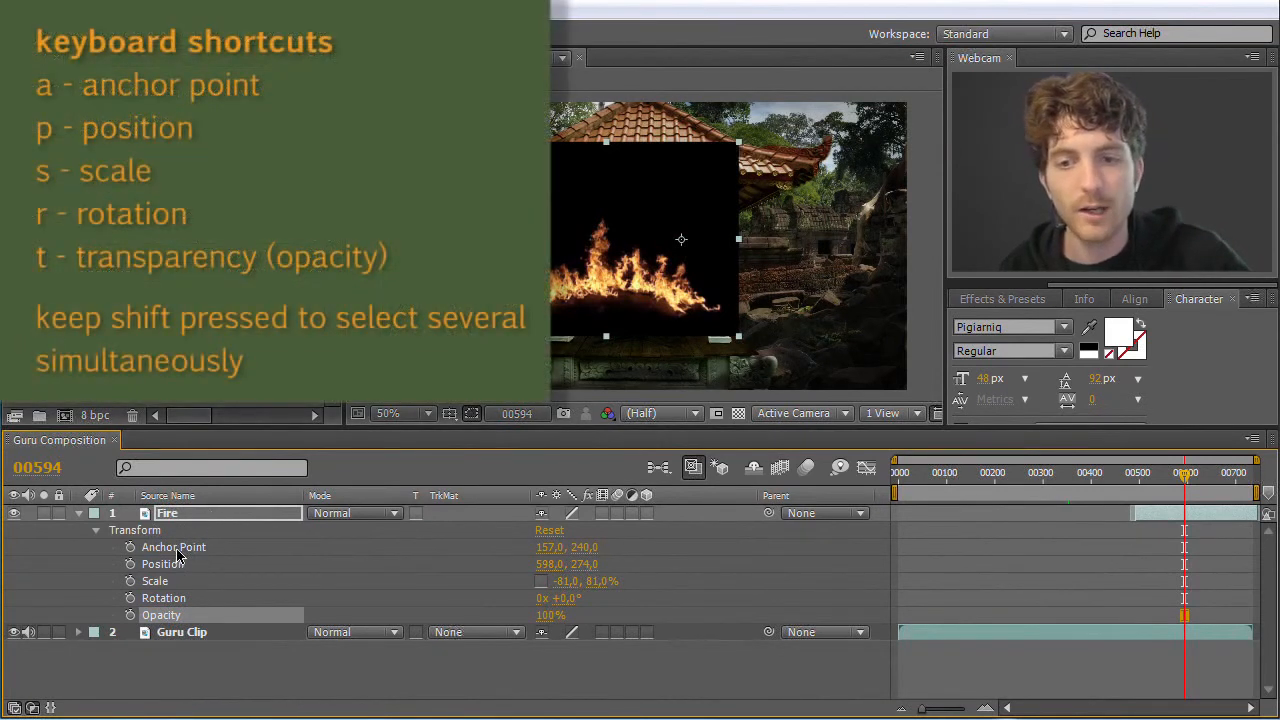
Show the Fire layer's Anchor Point, Position, Scale, Rotation and Opacity properties one at a time, and collapse the layer
key("a")
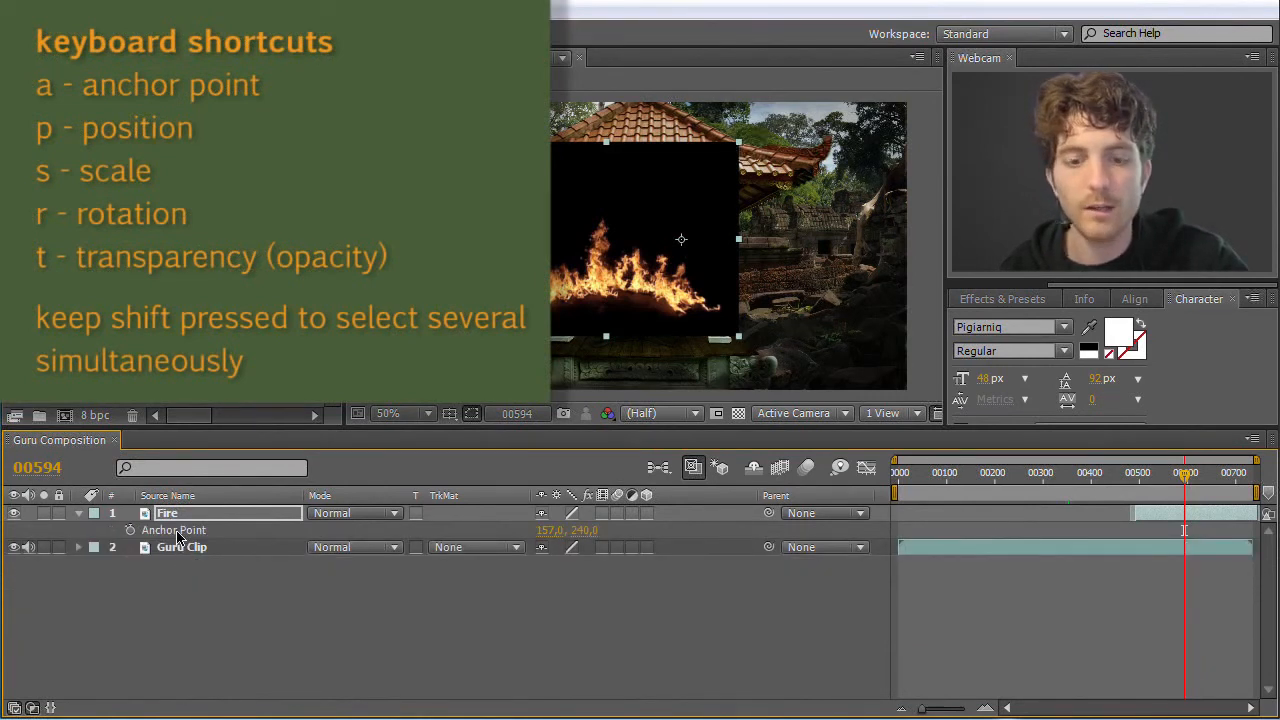
key("p")
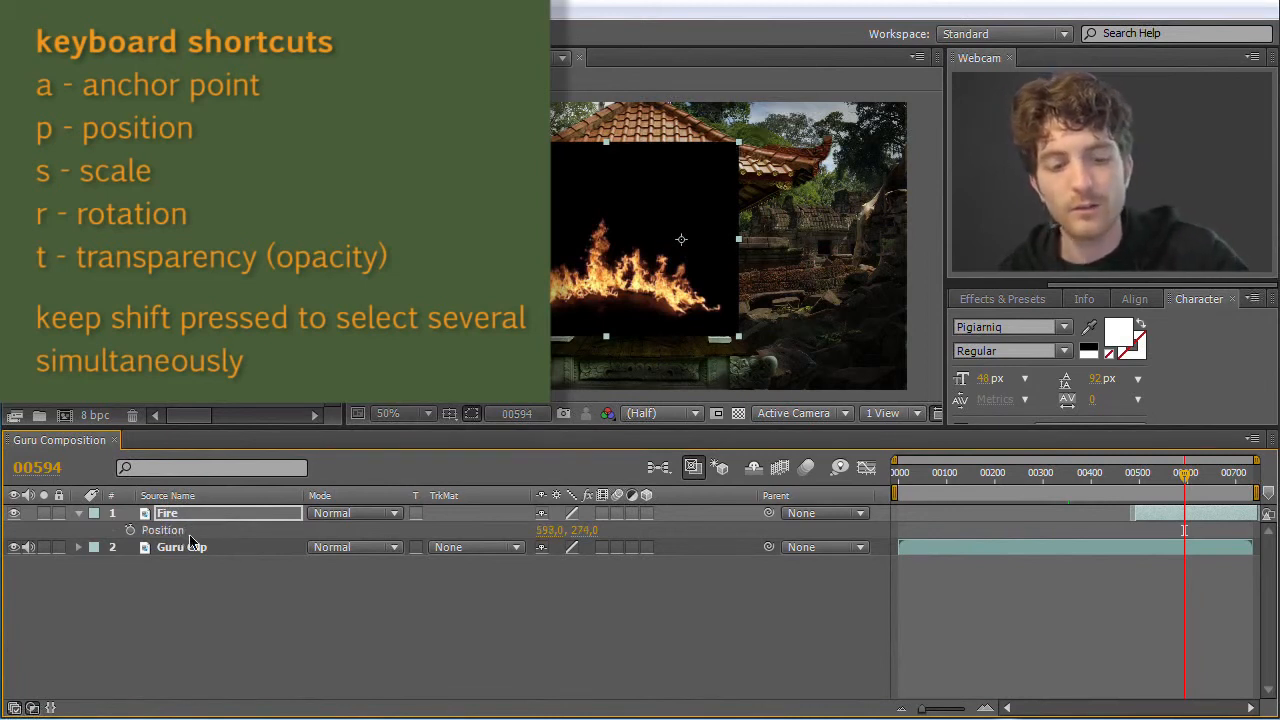
key("s")
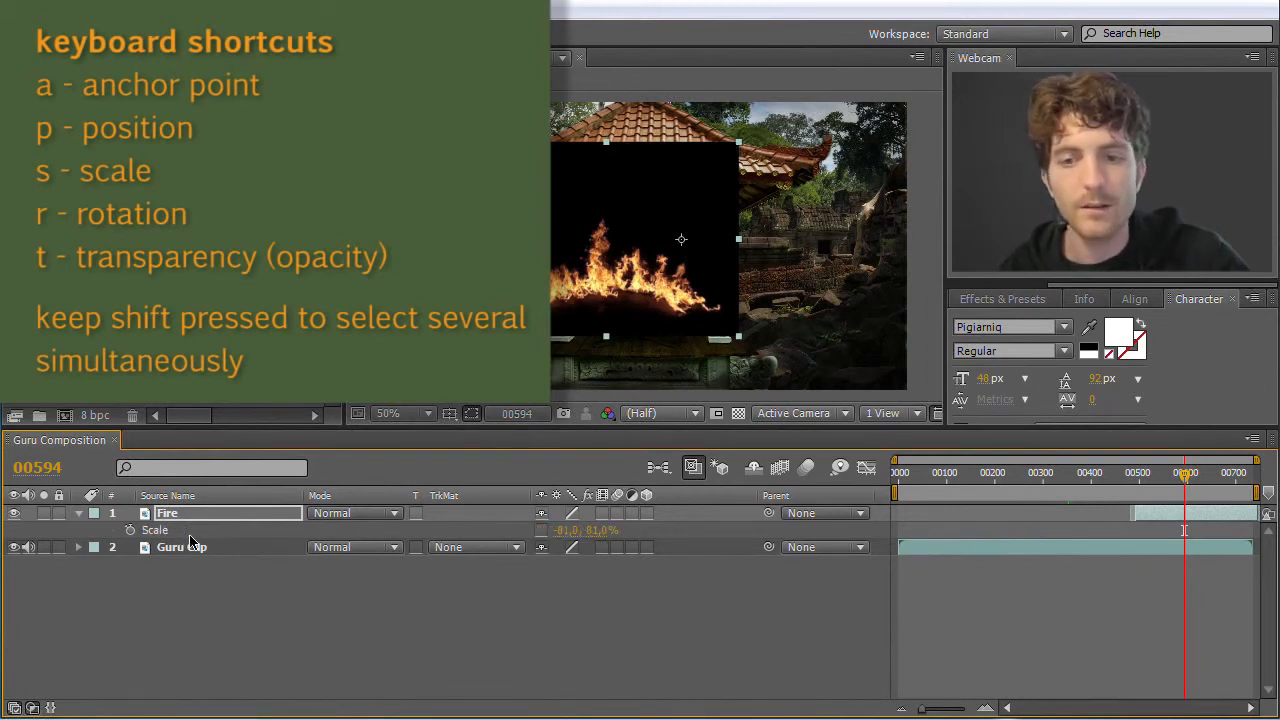
key("r")
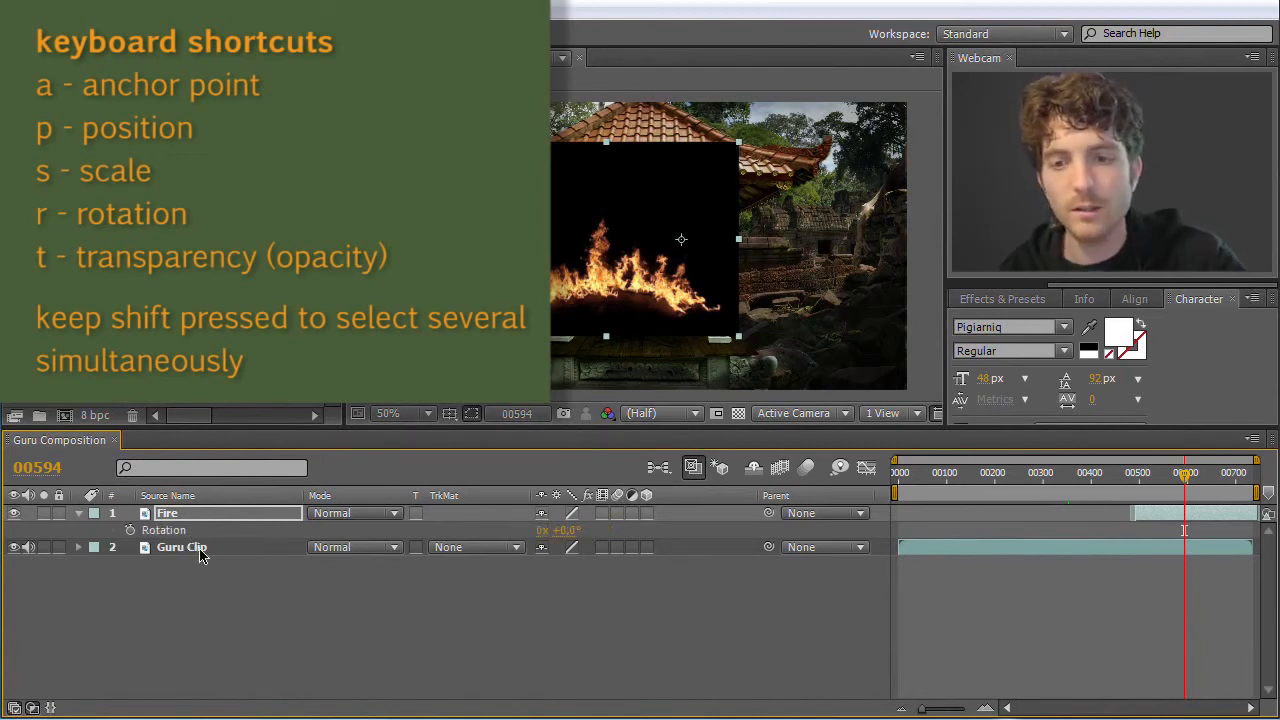
key("t")
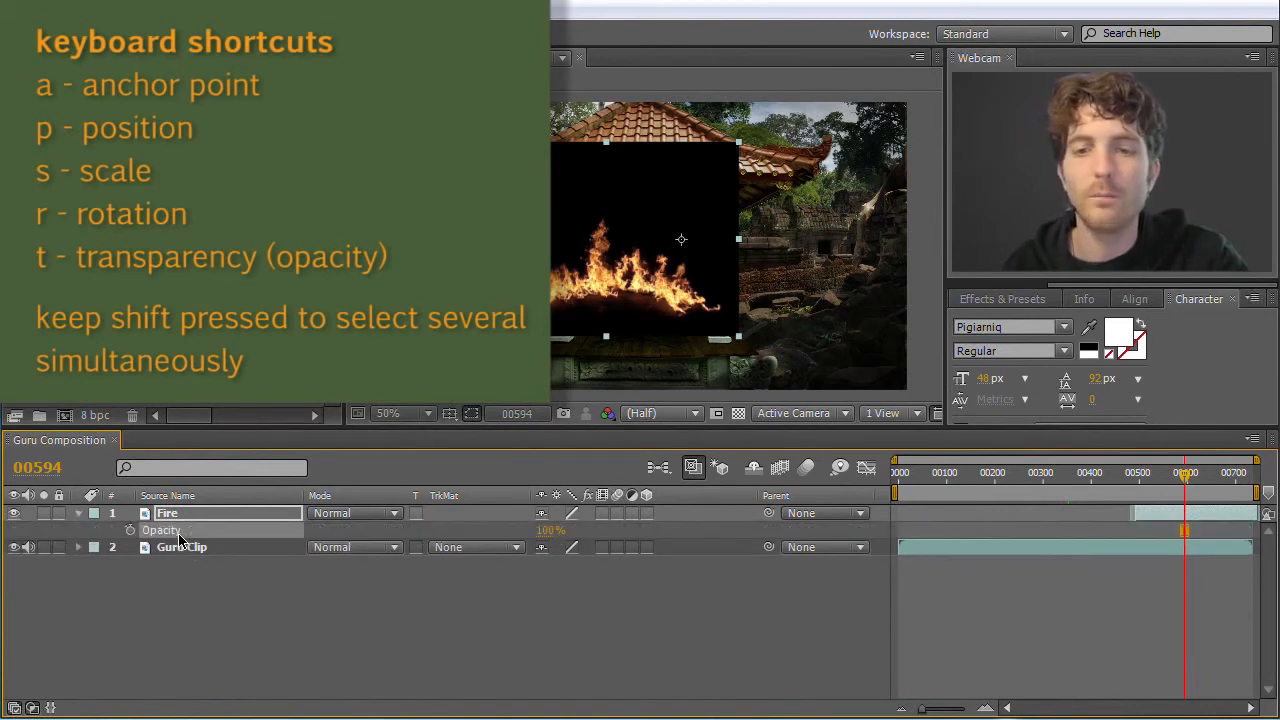
key("t")
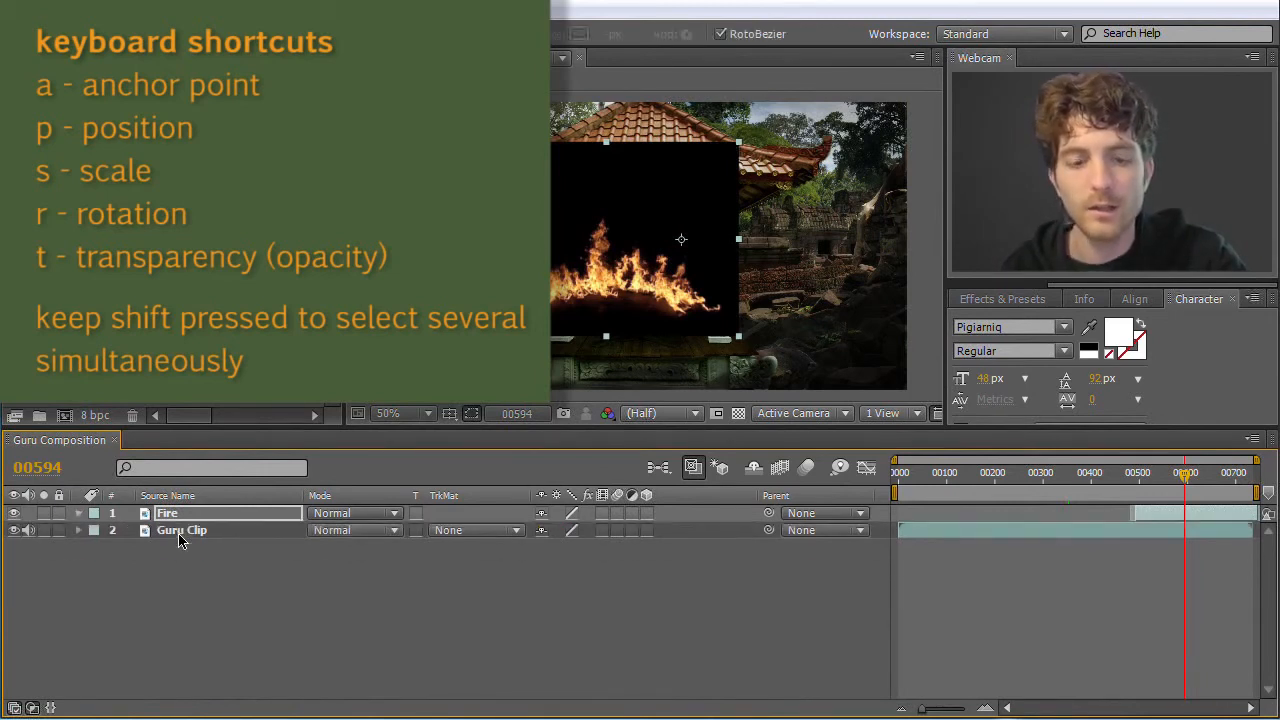
Display the Fire layer's Opacity, Position and Anchor Point properties together in the timeline
key("t")
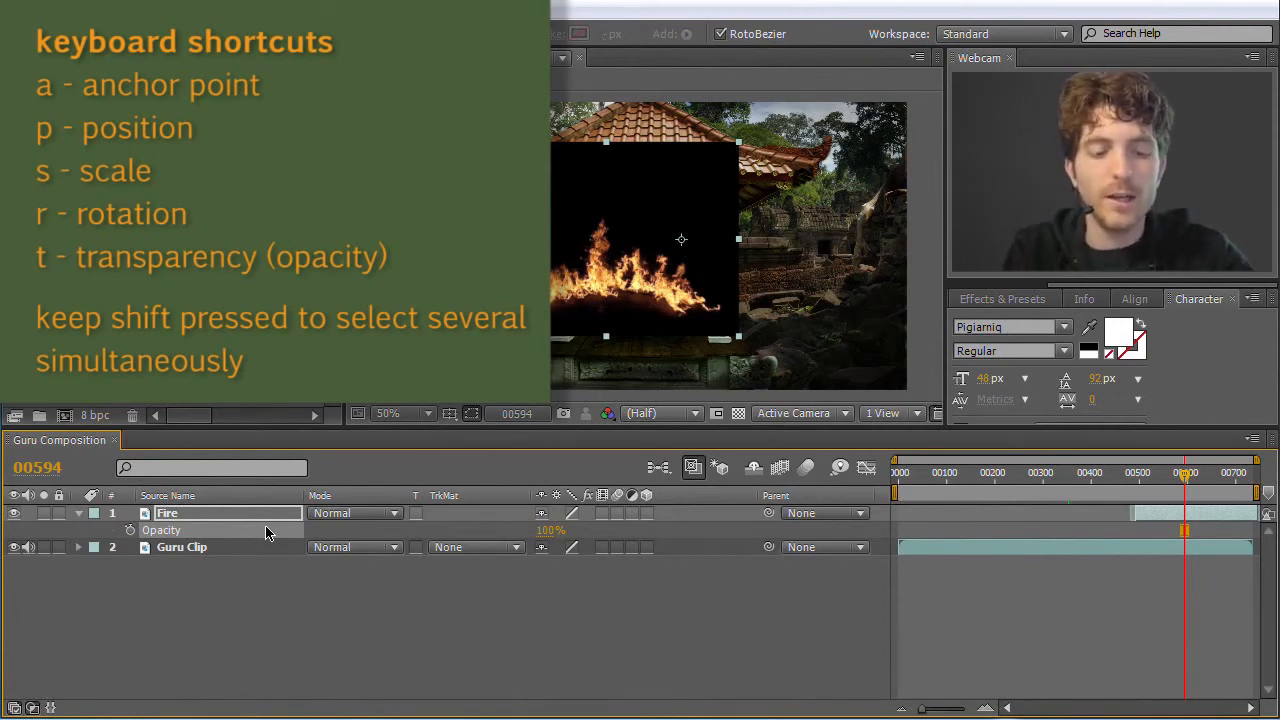
key("shift+p")
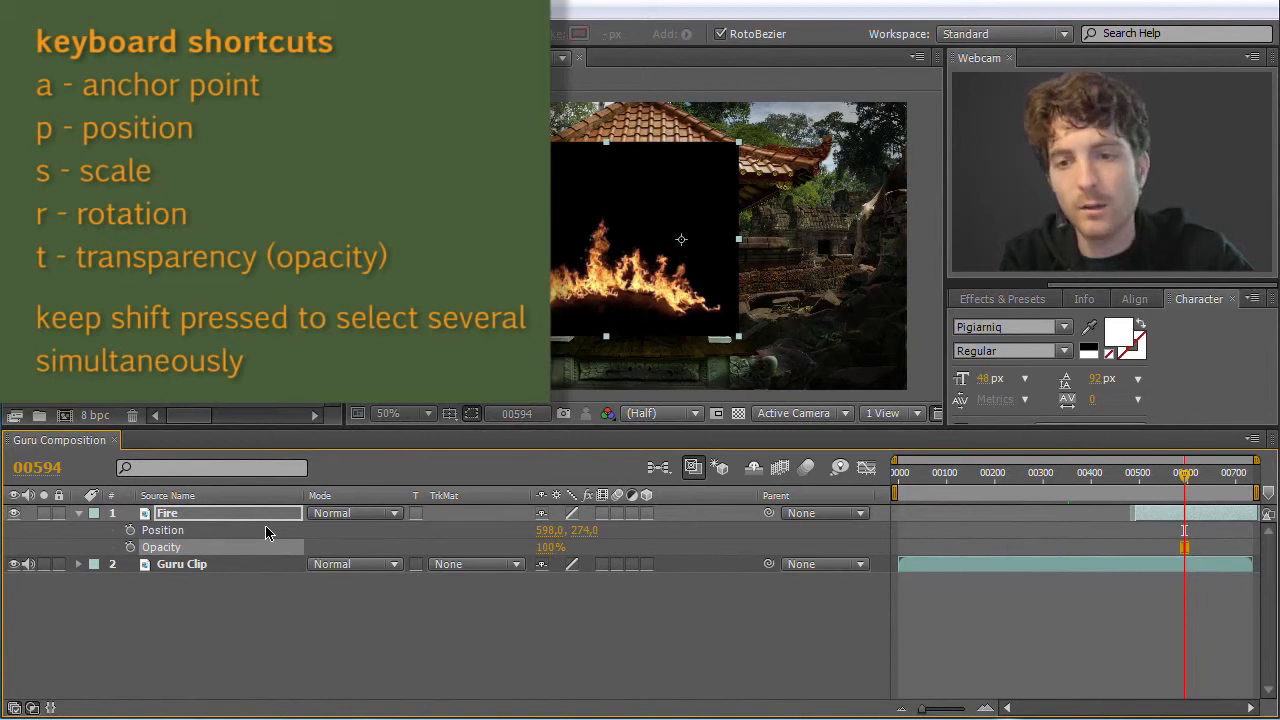
key("shift+a")
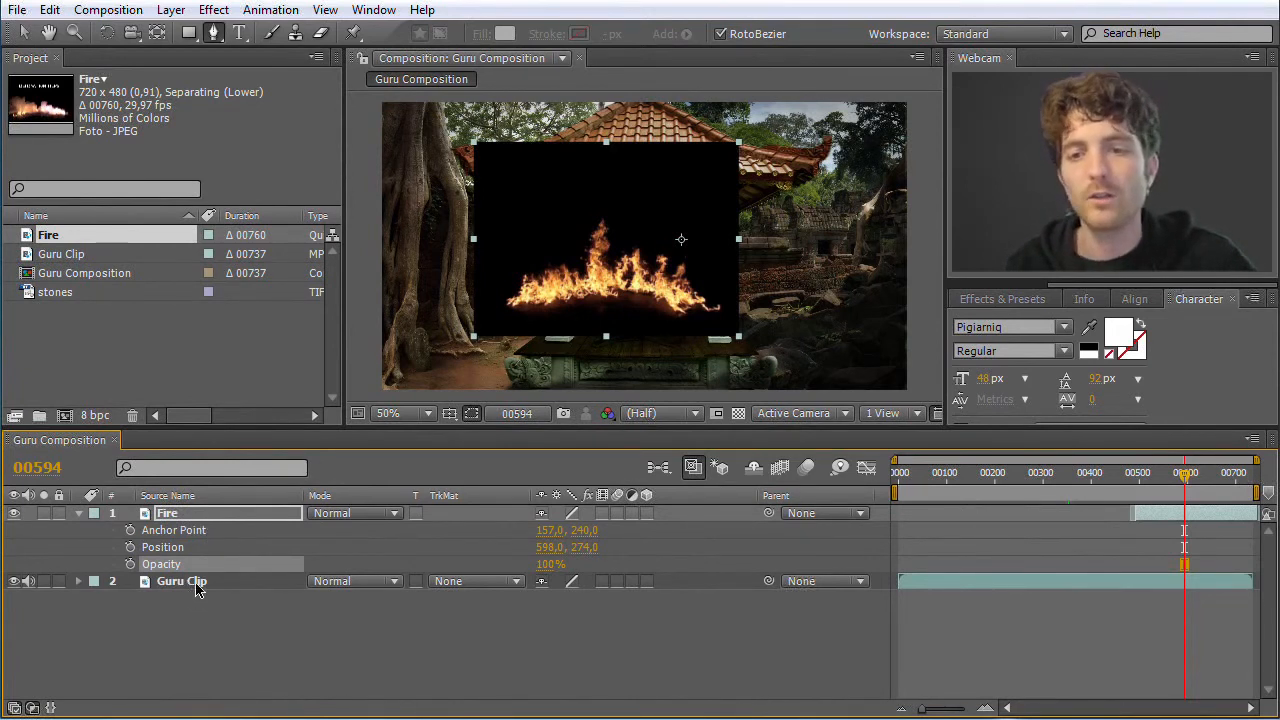
Expand the Guru Clip layer's Transform properties to view them, and collapse the layer again
left_click(79, 582)
left_click(96, 600)
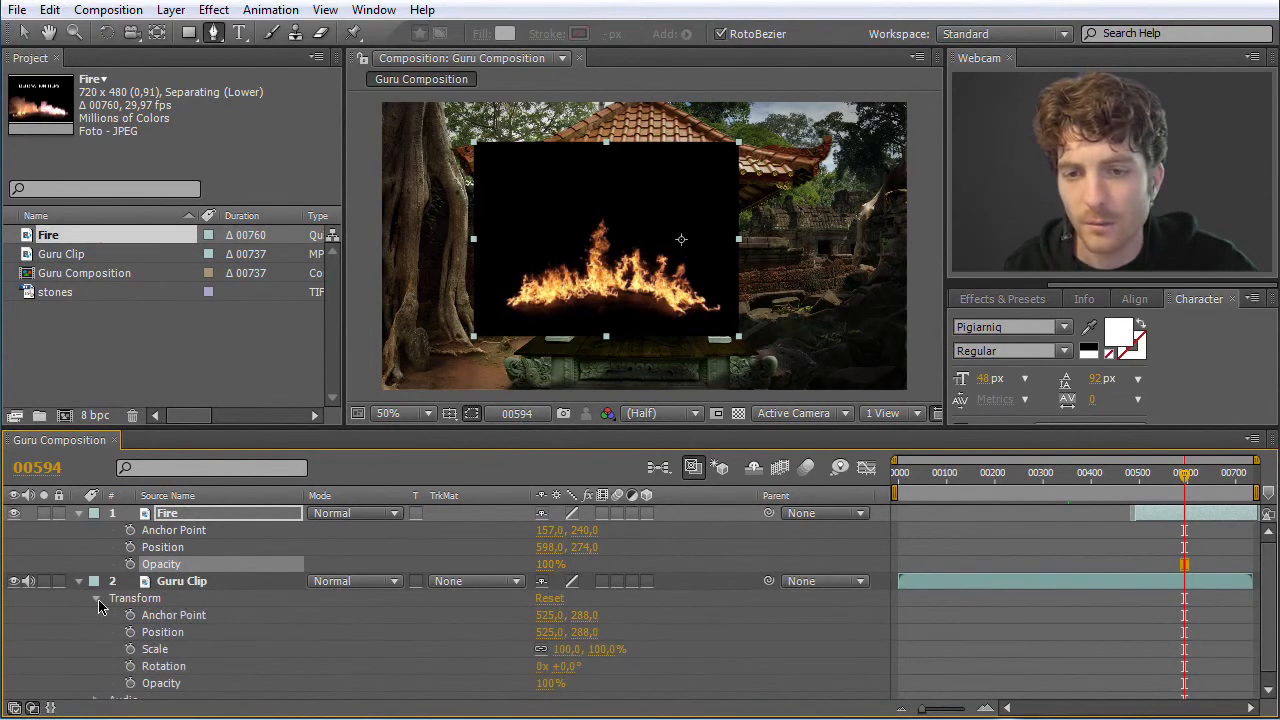
left_click(95, 599)
left_click(79, 582)
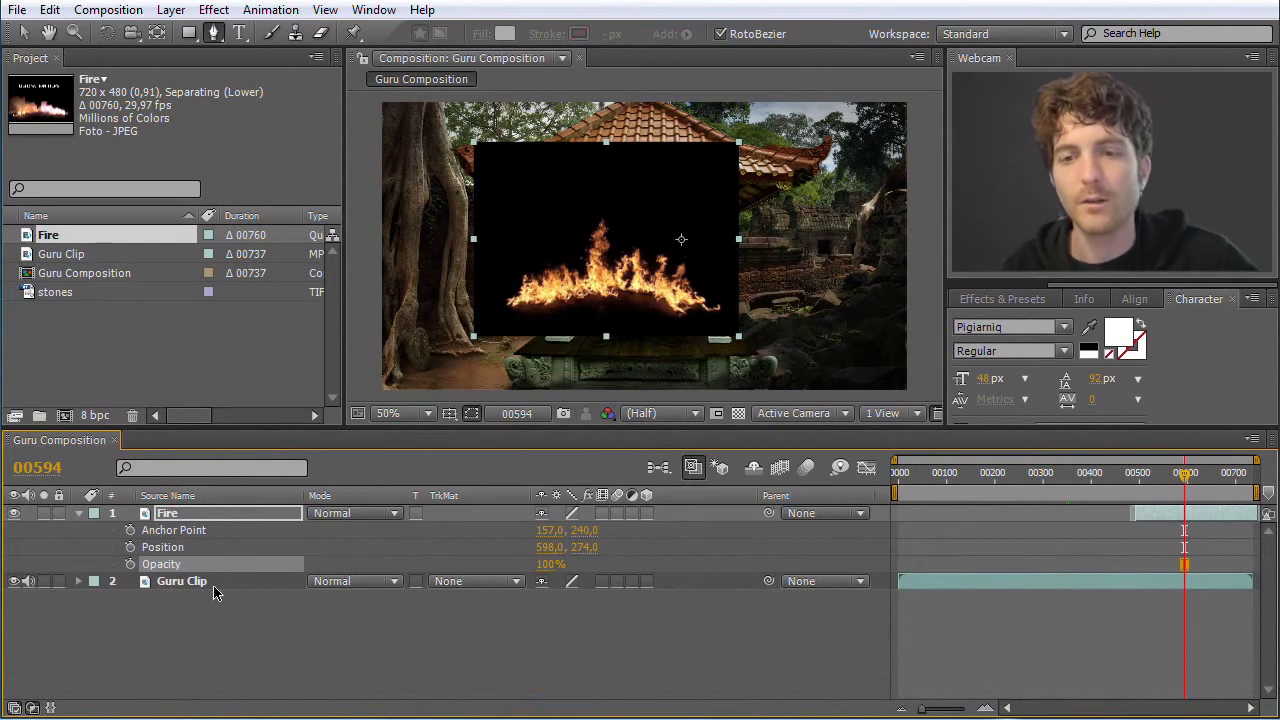
Select both the Fire and Guru Clip layers, reveal only their Position properties, and deselect them
left_click(195, 514)
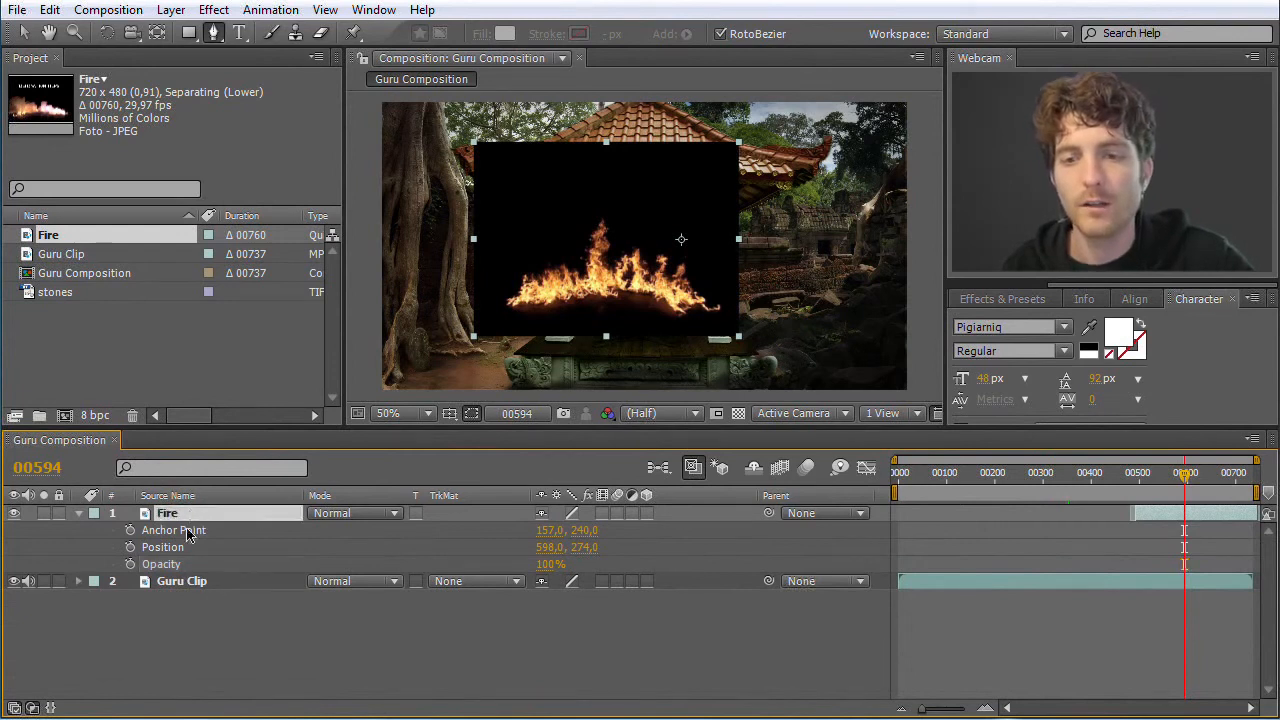
left_click(192, 585, "ctrl")
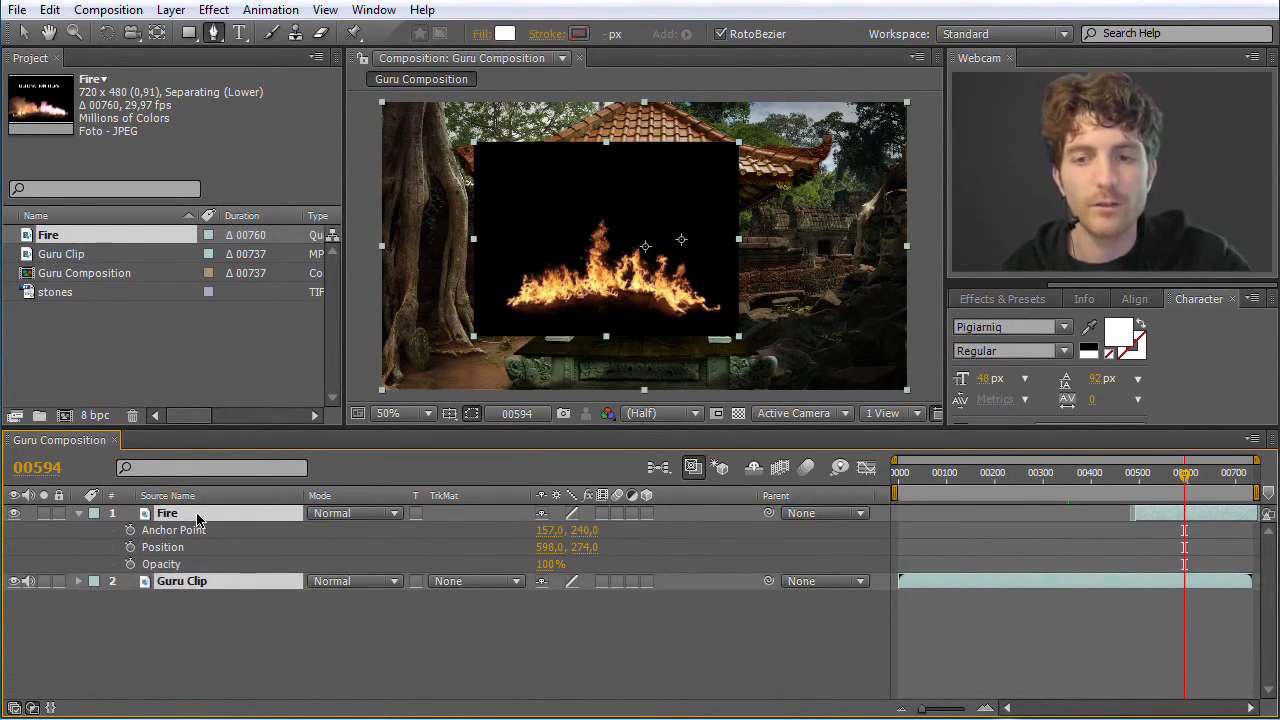
key("u")
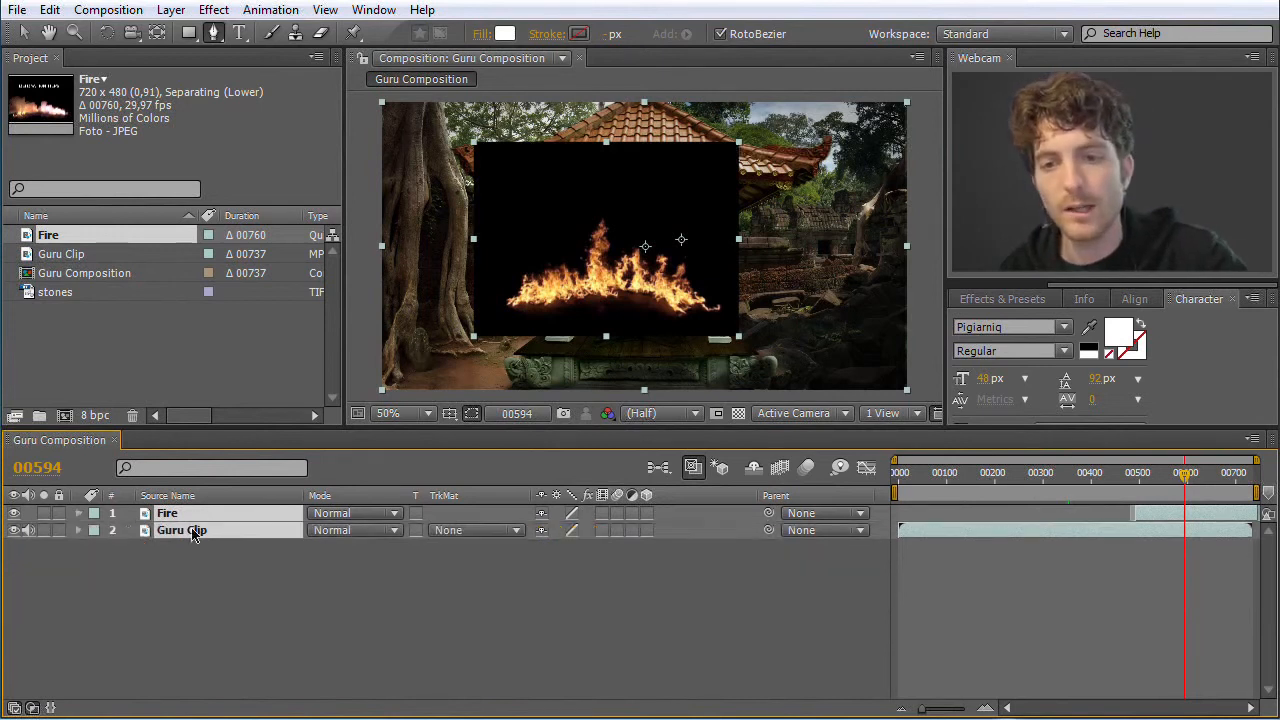
key("p")
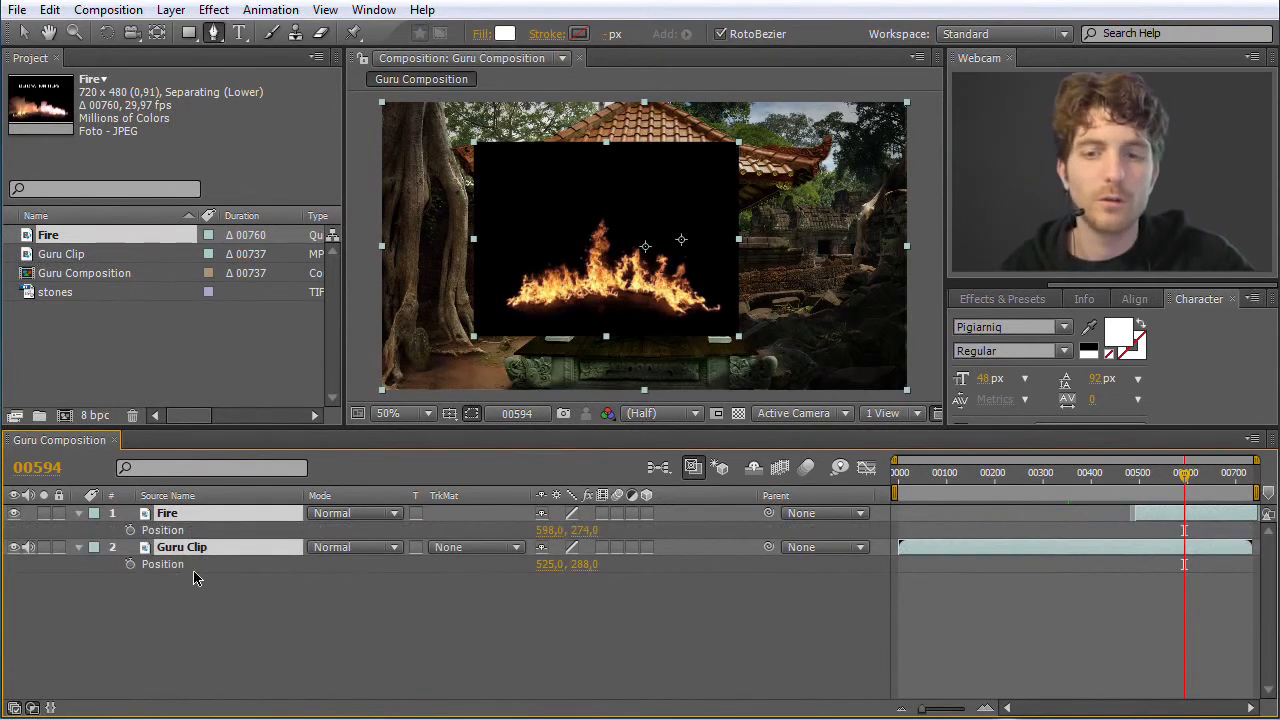
left_click(214, 600)
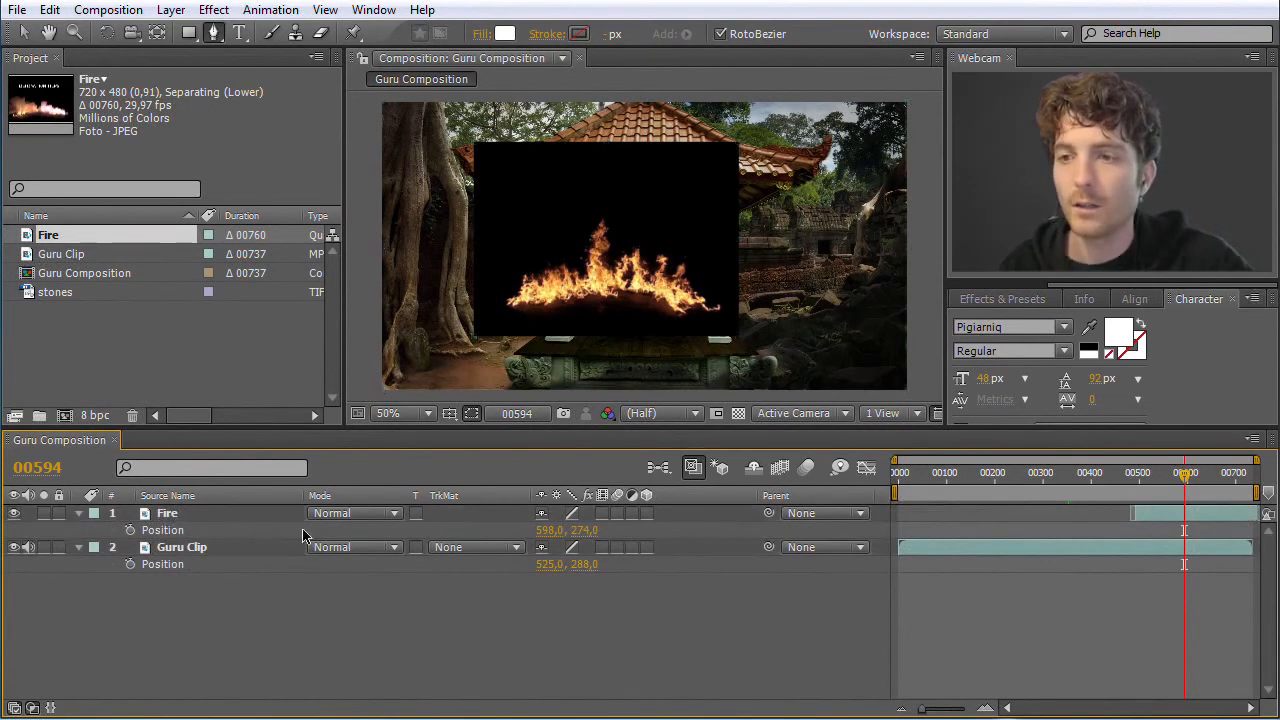
Add the stones image to Guru Composition as the bottom layer beneath Guru Clip
left_click(168, 515)
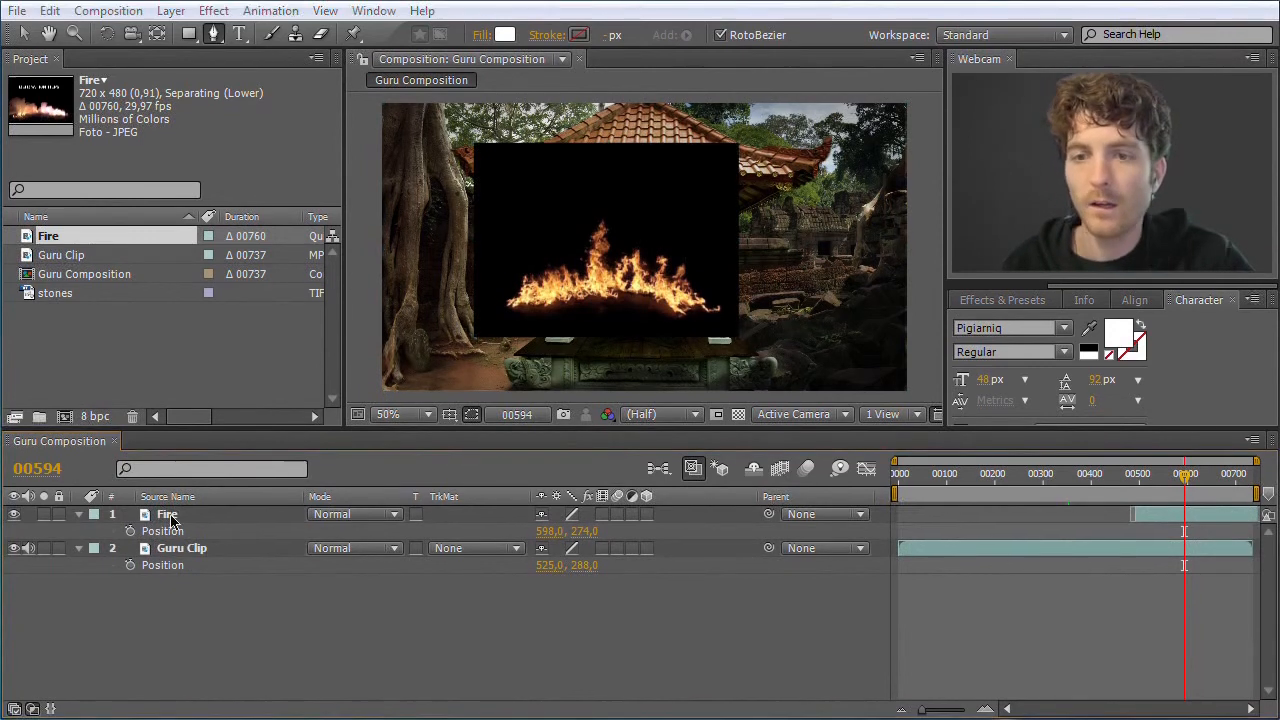
left_click(145, 373)
left_click(34, 295)
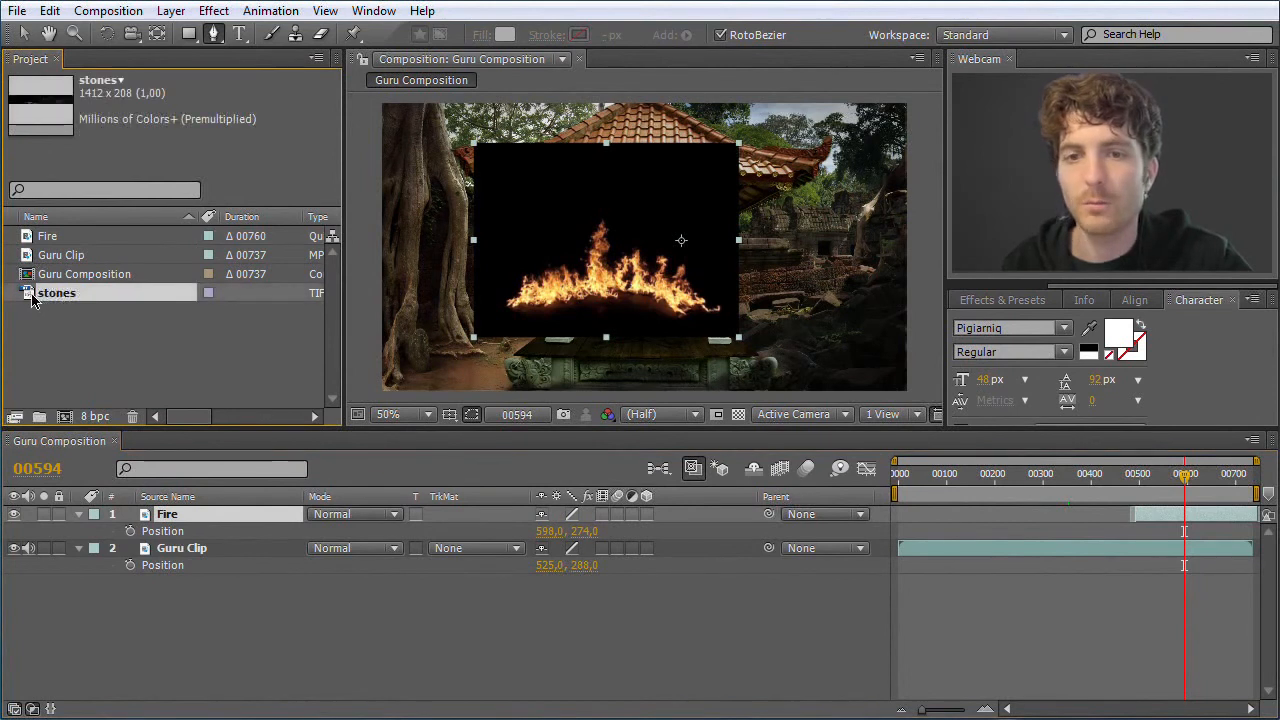
left_click_drag(77, 401, 160, 572)
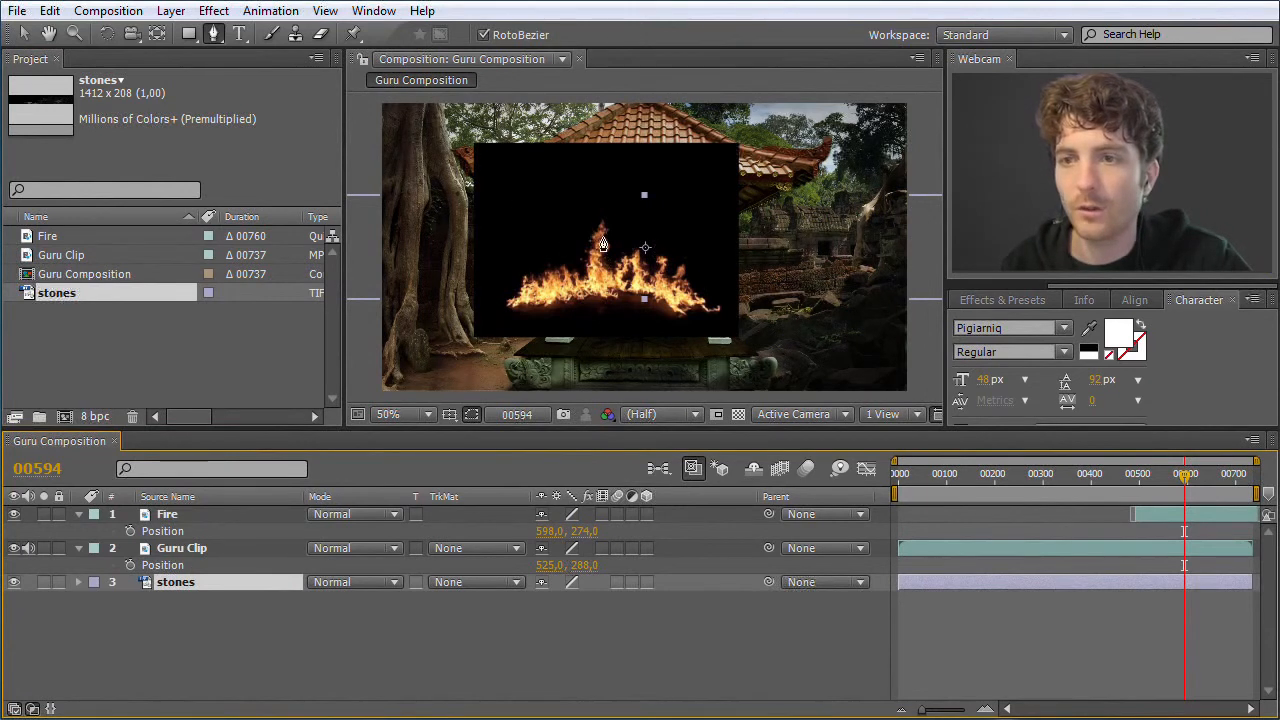
Switch to the Selection tool and move the stones layer between Fire and Guru Clip in the layer stack
left_click(216, 34)
left_click(28, 34)
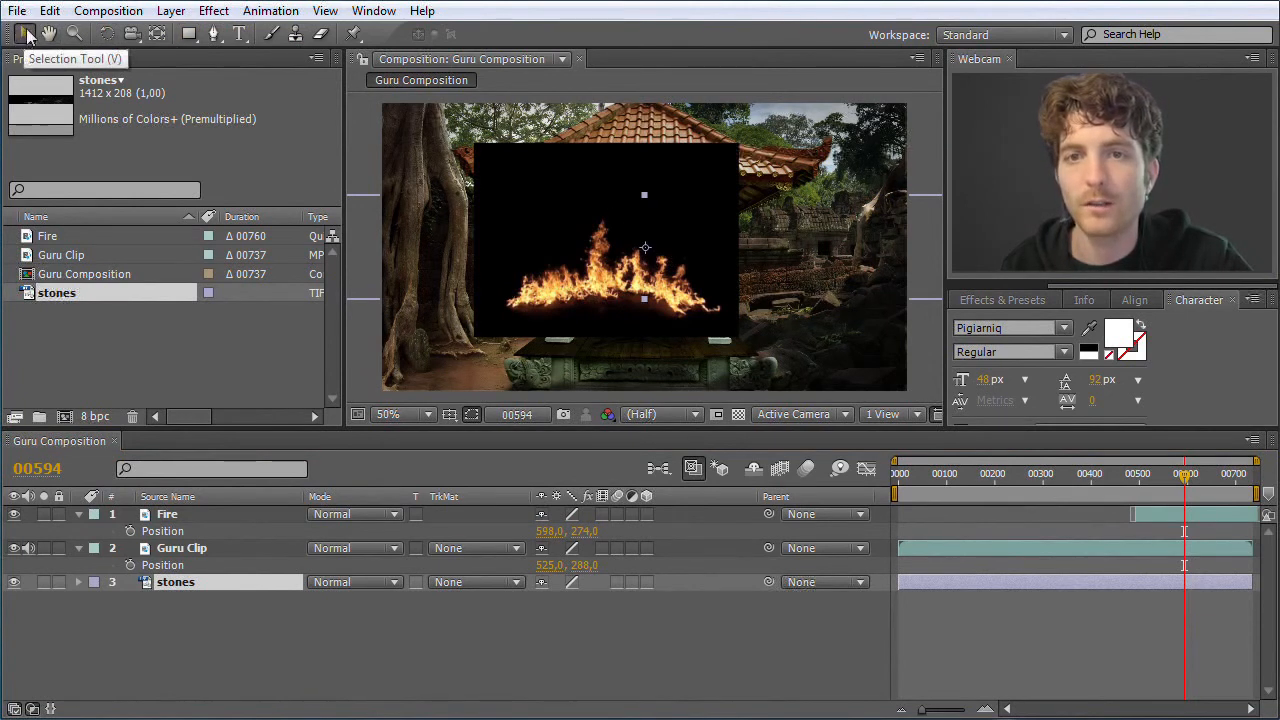
left_click(251, 646)
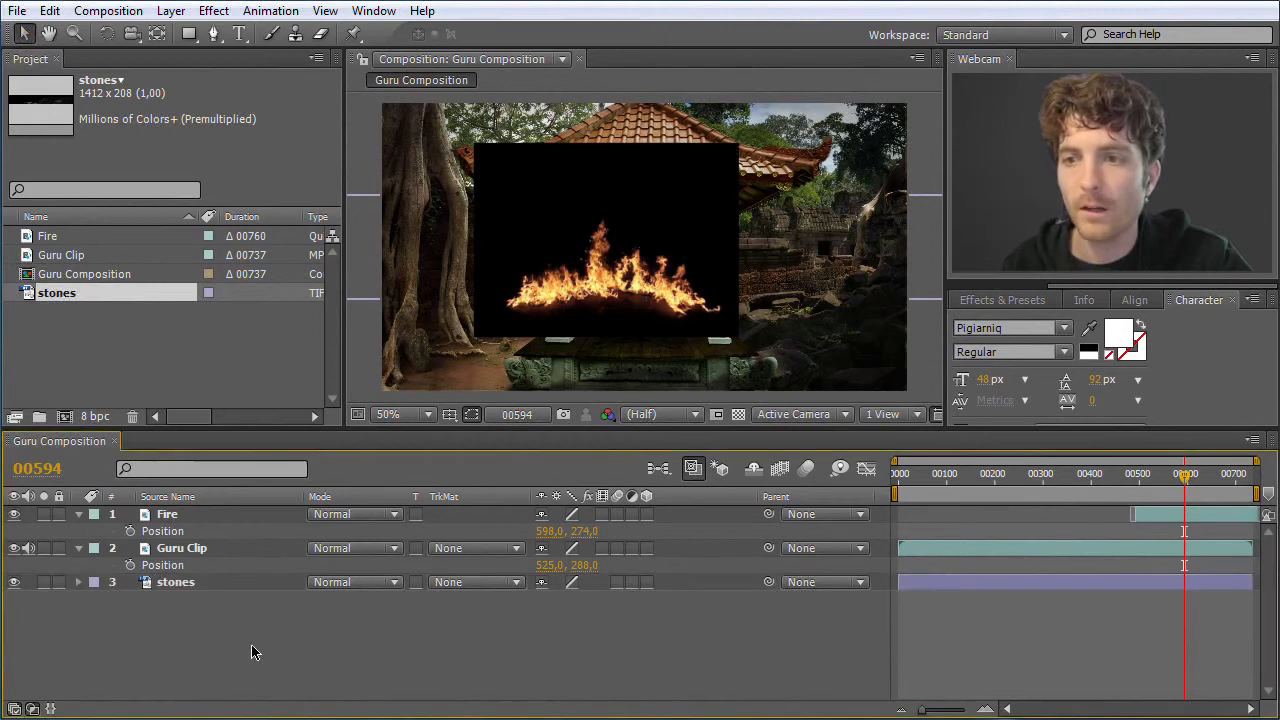
left_click(188, 578)
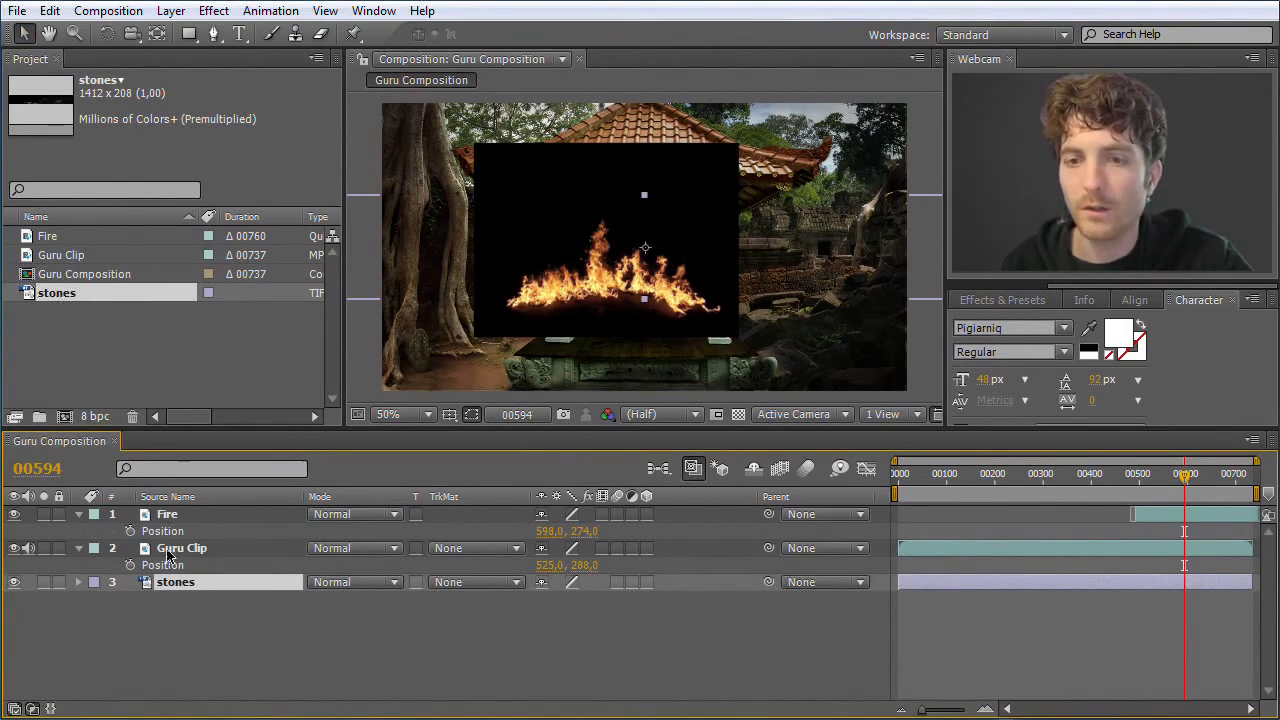
left_click_drag(177, 594, 179, 535)
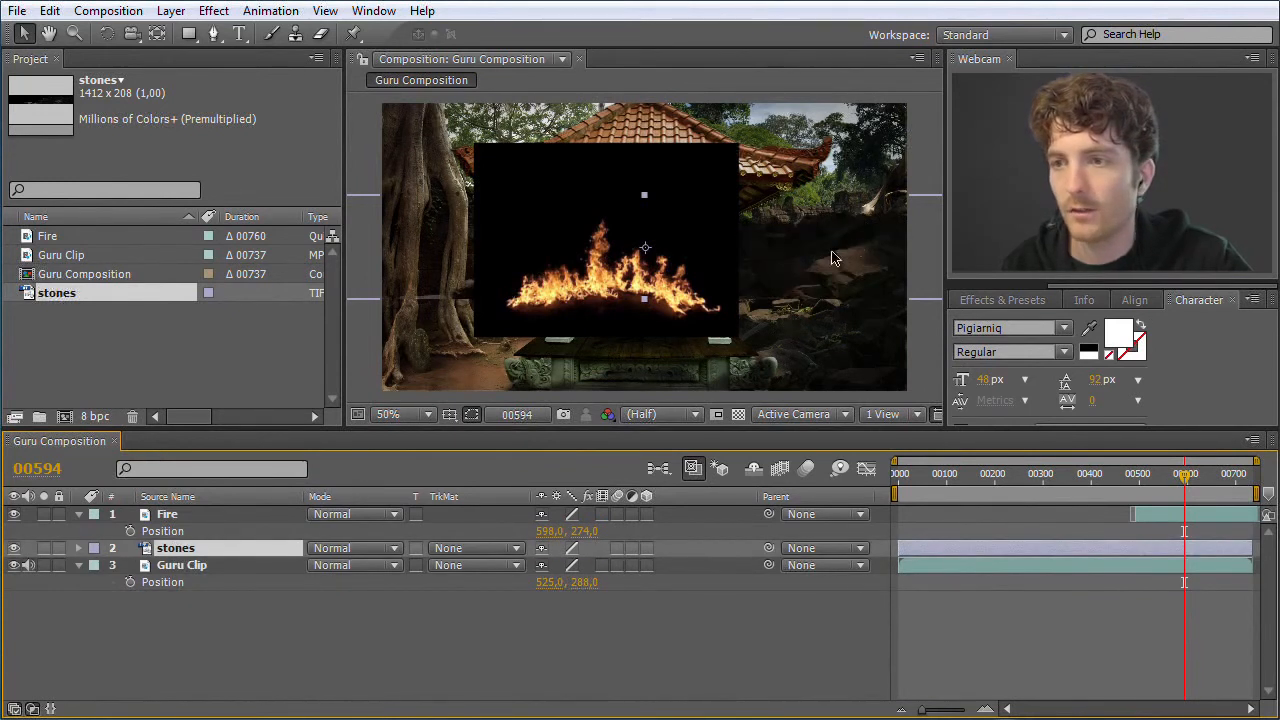
Shift the stones image in the frame, and try its layer above Fire before returning it between Fire and Guru Clip
left_click_drag(843, 249, 829, 274)
left_click_drag(816, 225, 804, 253)
left_click(180, 553)
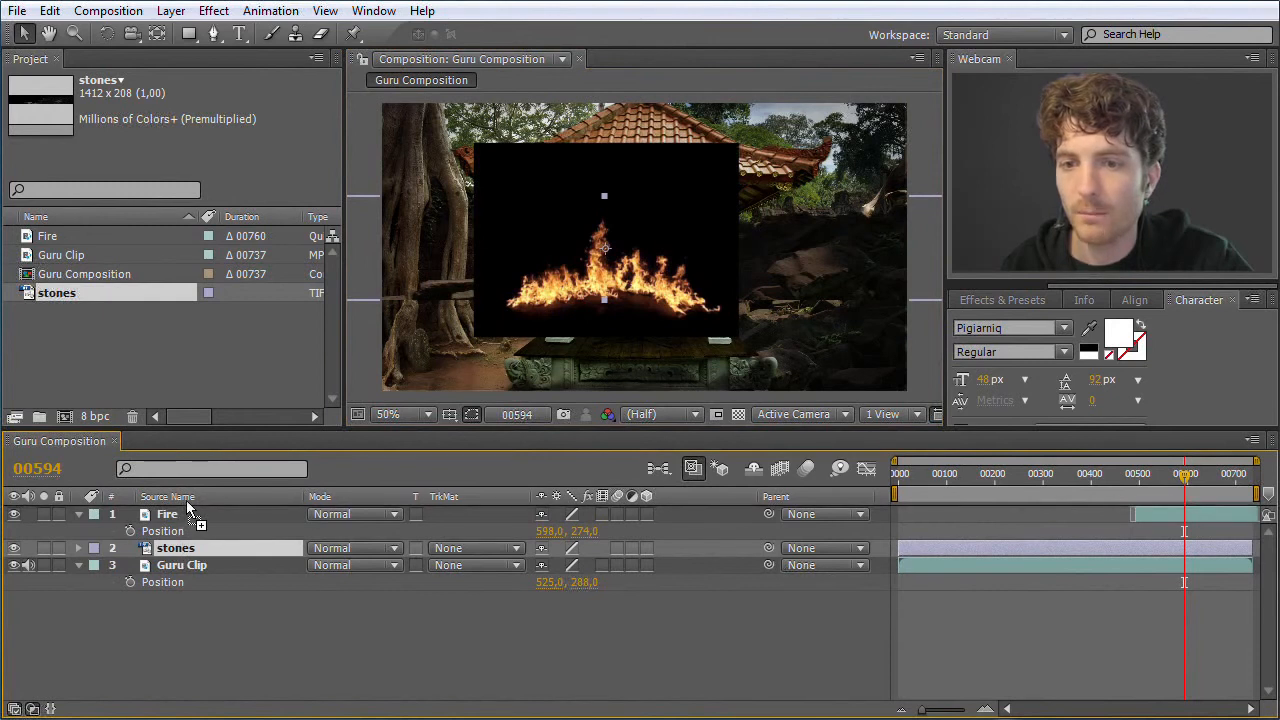
left_click_drag(186, 512, 182, 506)
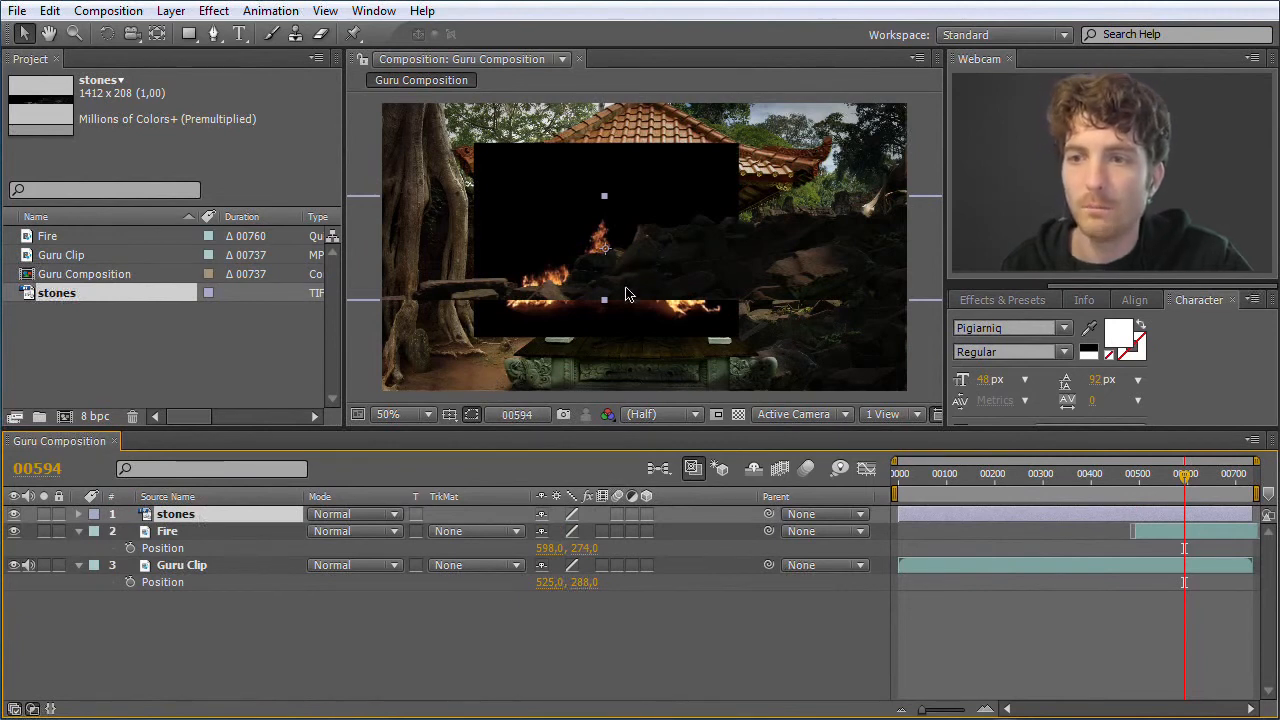
left_click_drag(180, 517, 180, 549)
Place the stones image along the lower-right edge of the frame, and move the Fire layer to position 702, 424
left_click_drag(783, 242, 954, 331)
left_click_drag(655, 391, 671, 385)
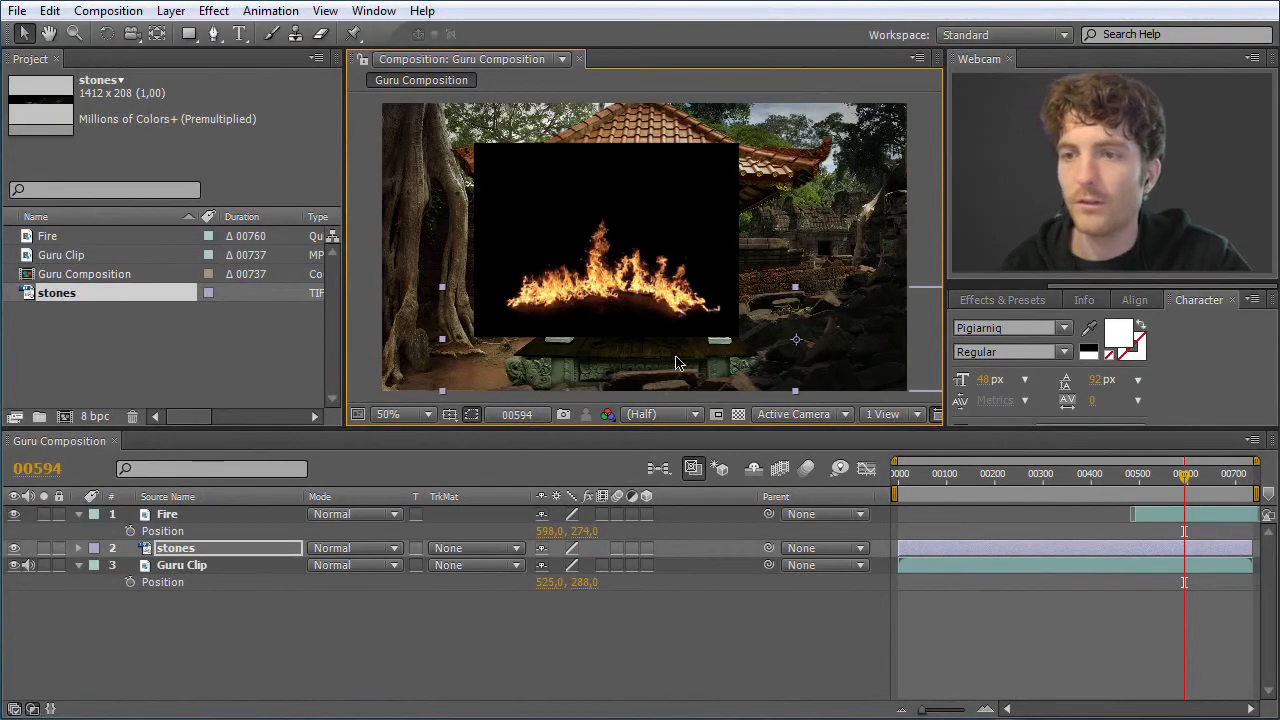
left_click(642, 236)
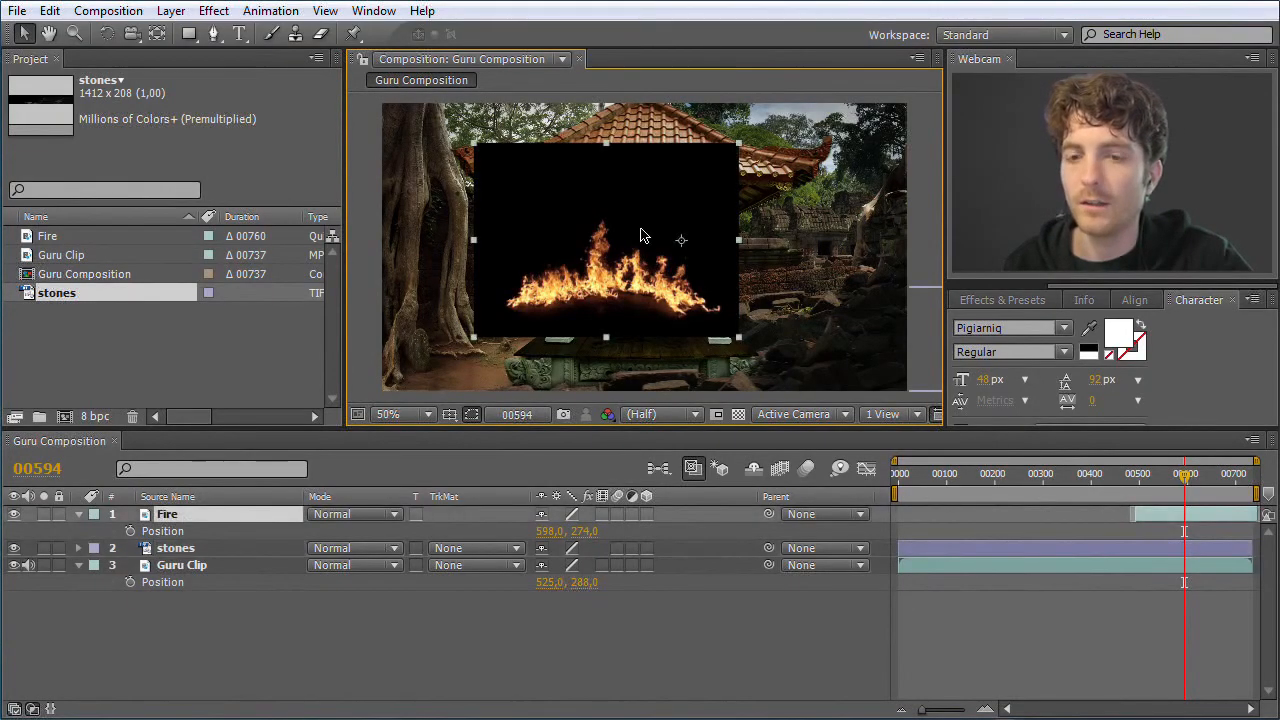
left_click_drag(620, 224, 674, 298)
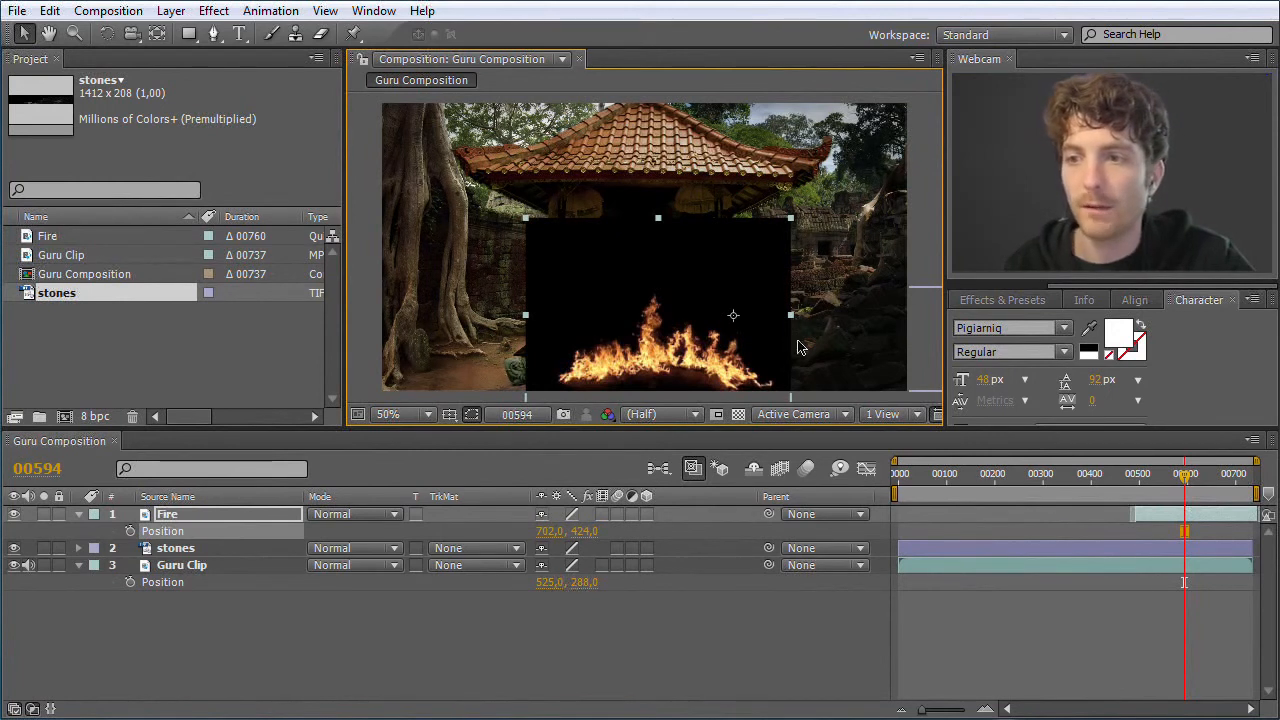
left_click(841, 349)
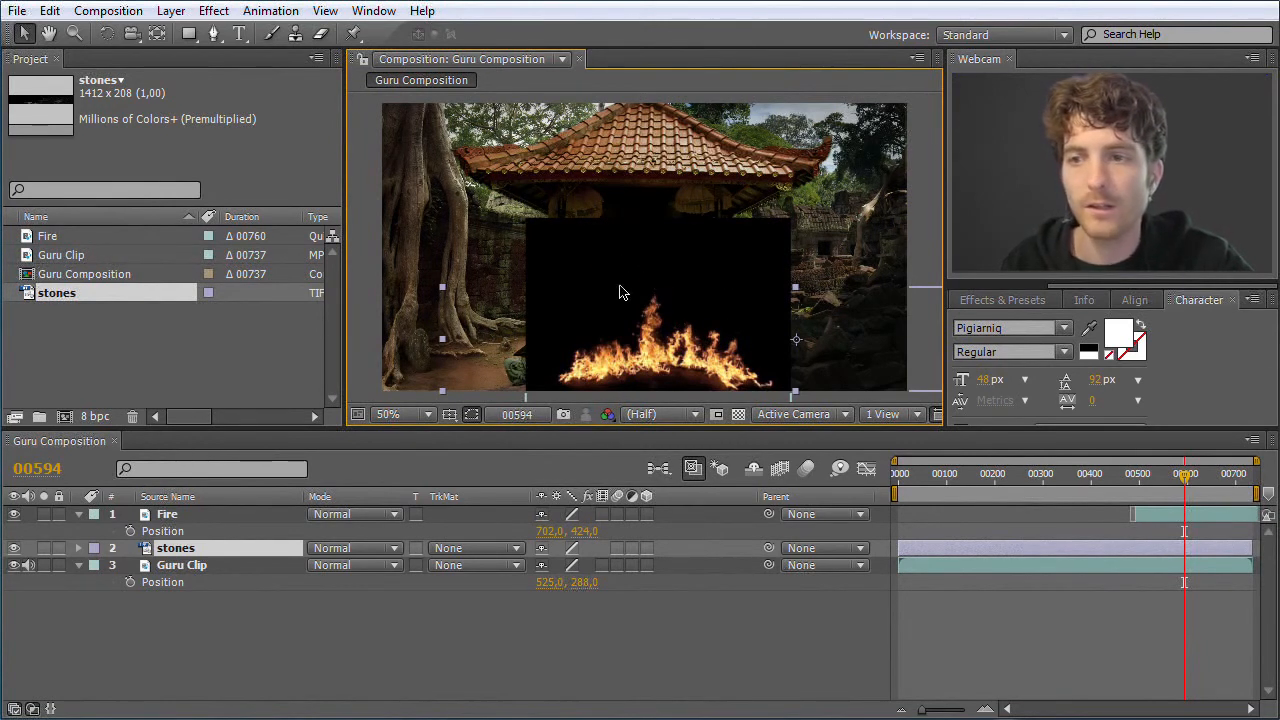
Try the Screen, Lighten and Add blending modes one after another on the Fire layer
left_click(186, 515)
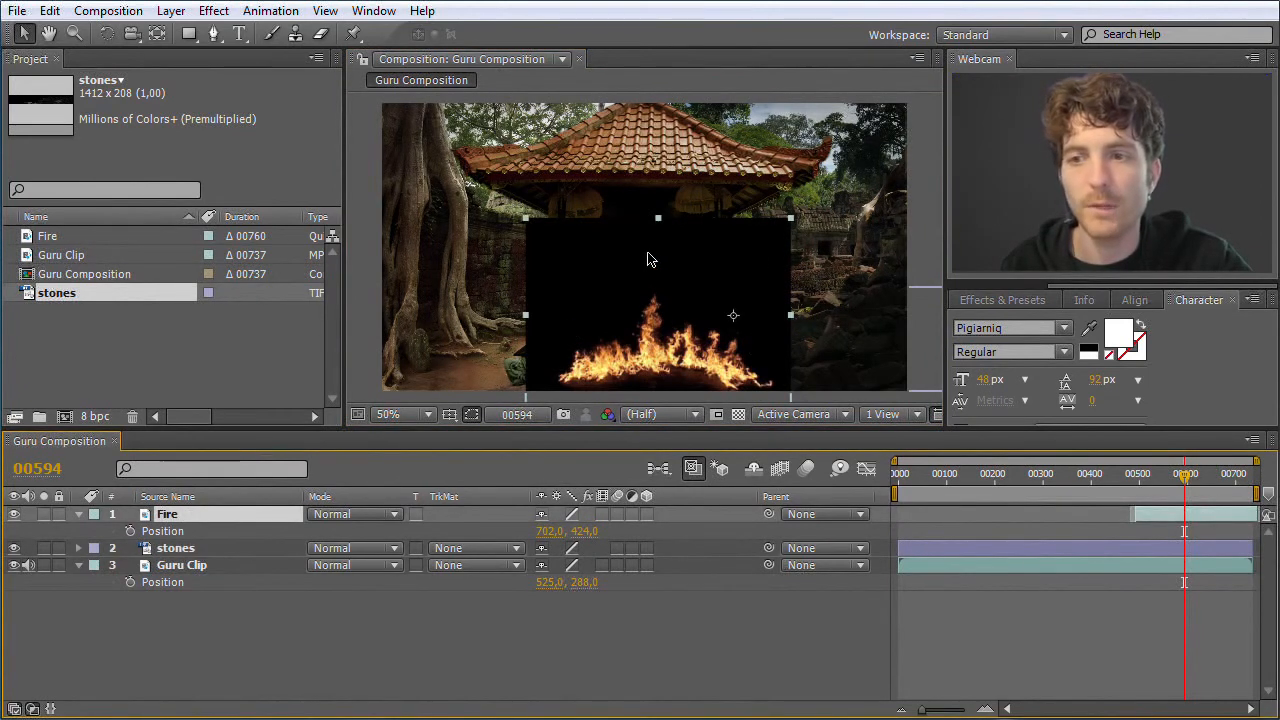
left_click(394, 515)
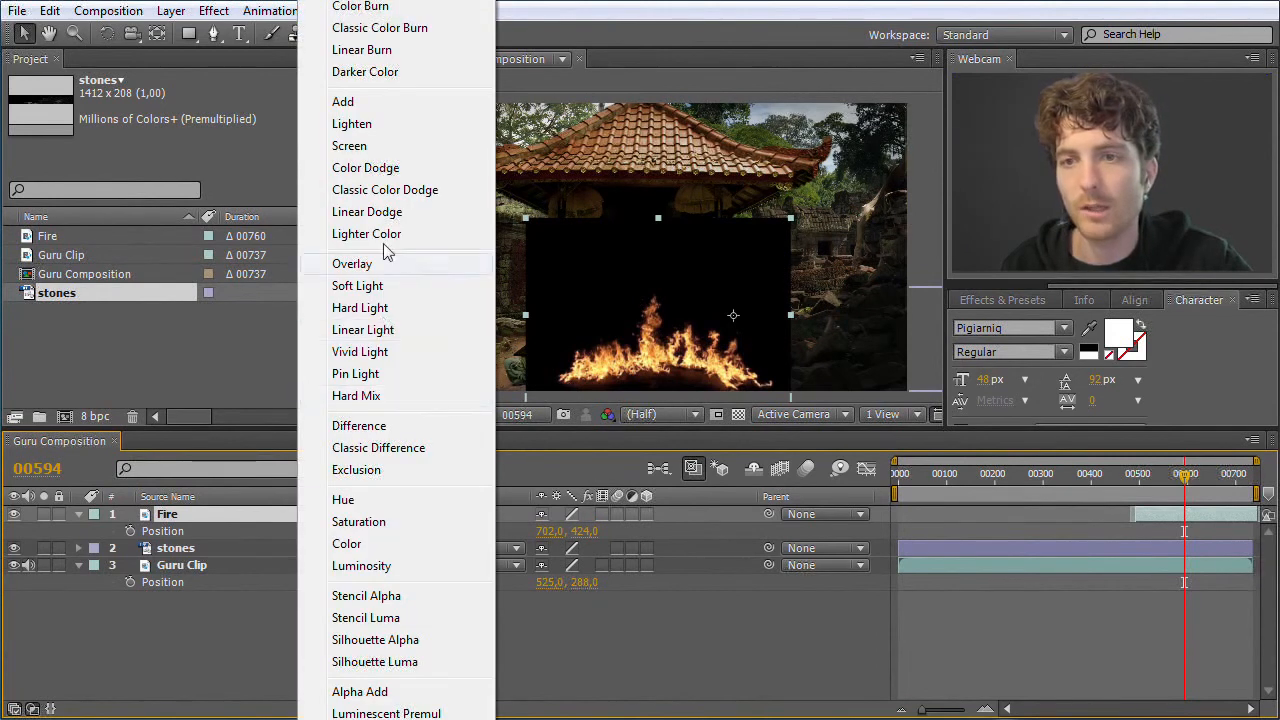
left_click(372, 146)
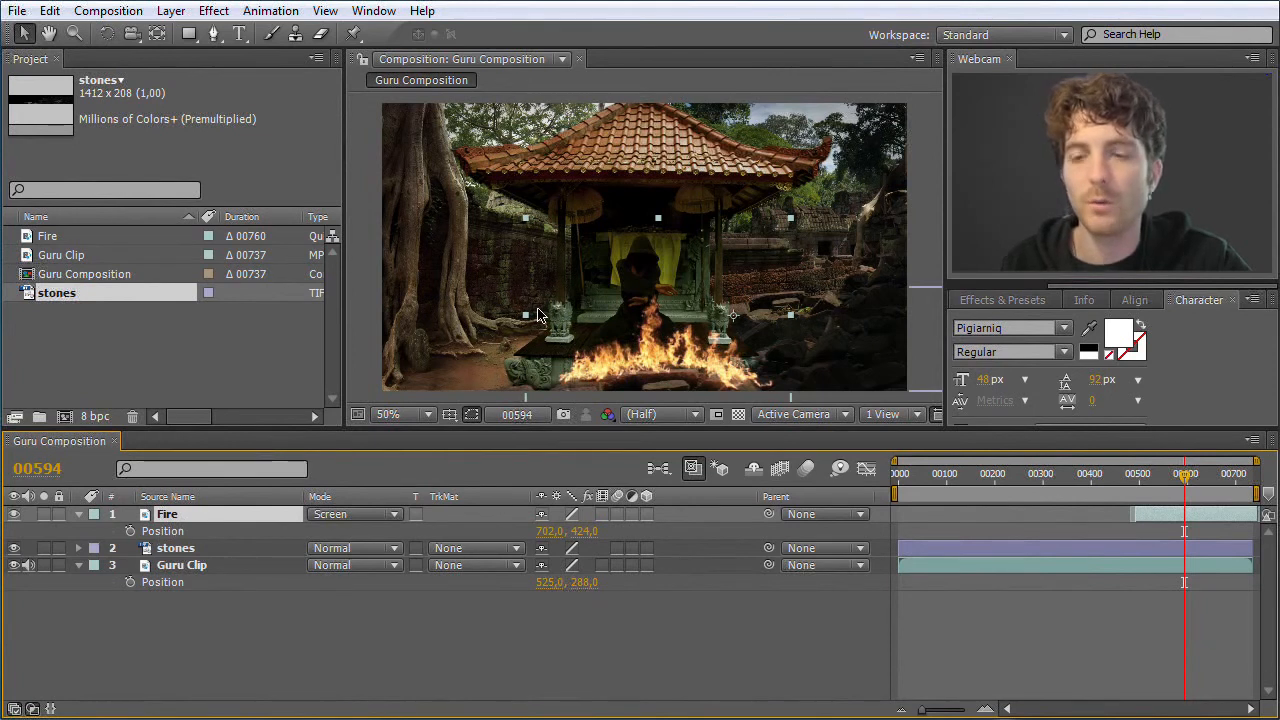
left_click(392, 516)
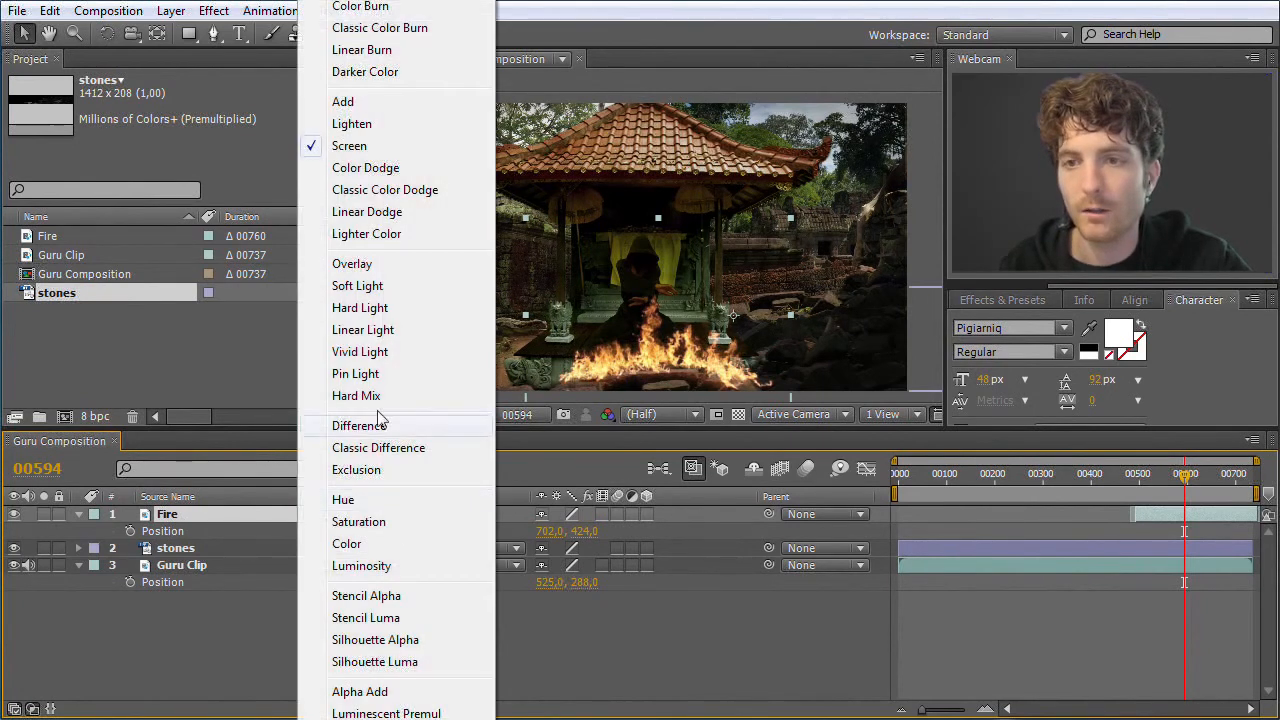
left_click(351, 130)
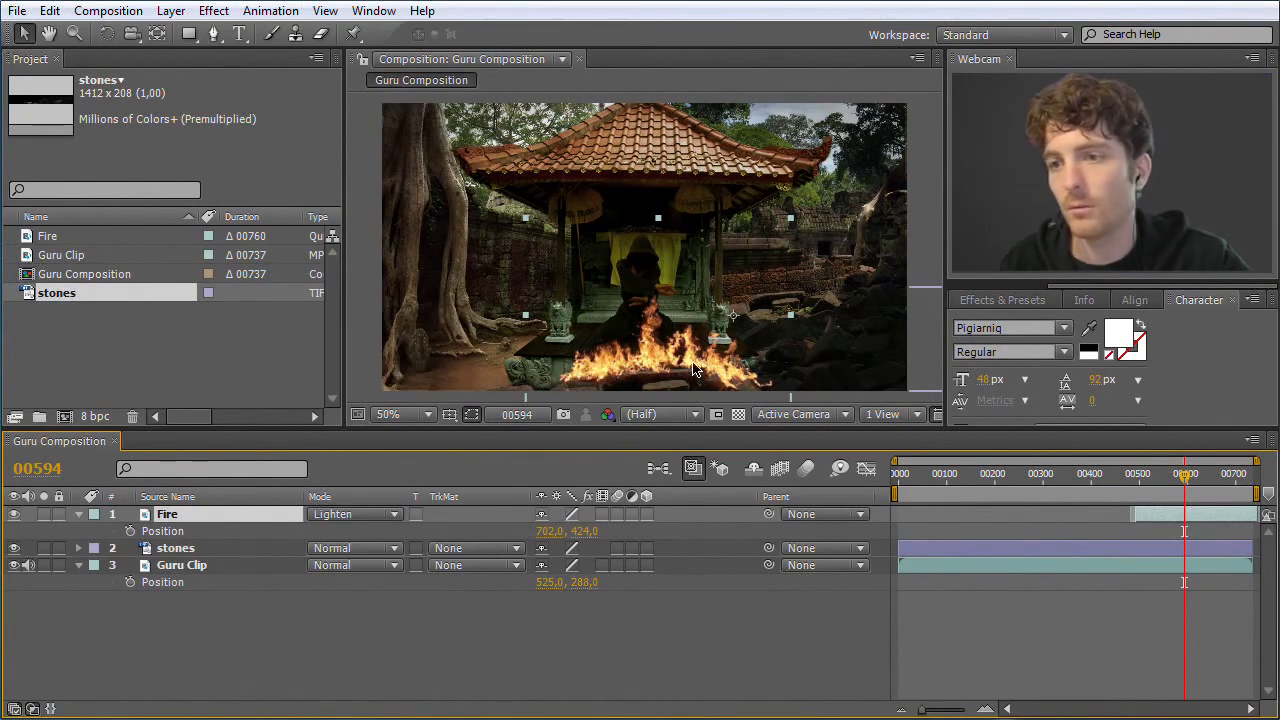
left_click(400, 516)
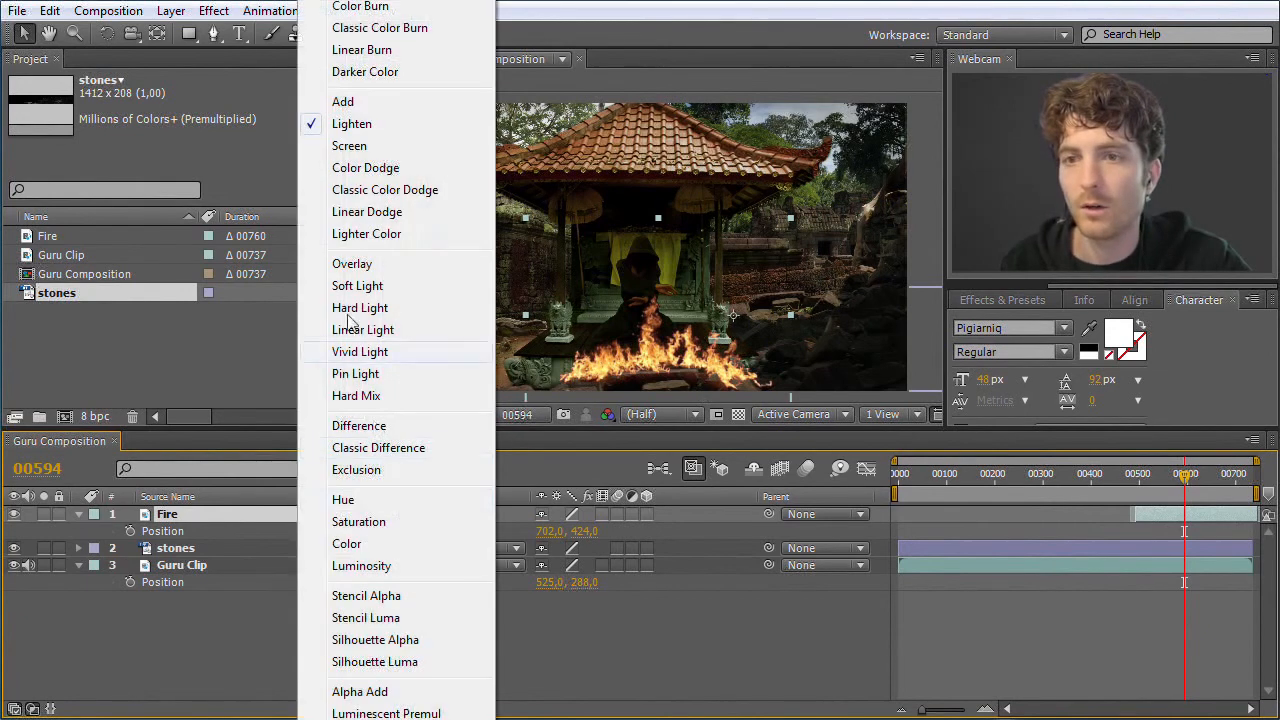
left_click(347, 102)
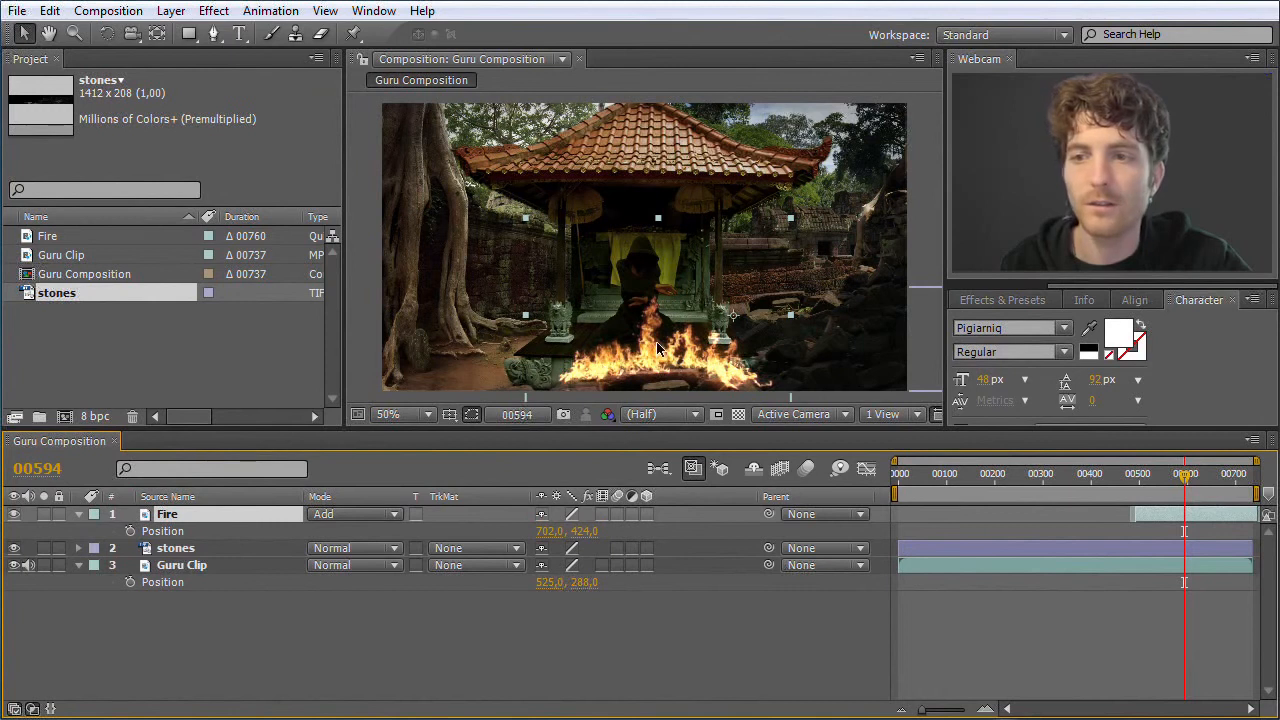
Try the Lighter Color, Vivid Light, Hard Light and Difference blending modes on the Fire layer
left_click(400, 516)
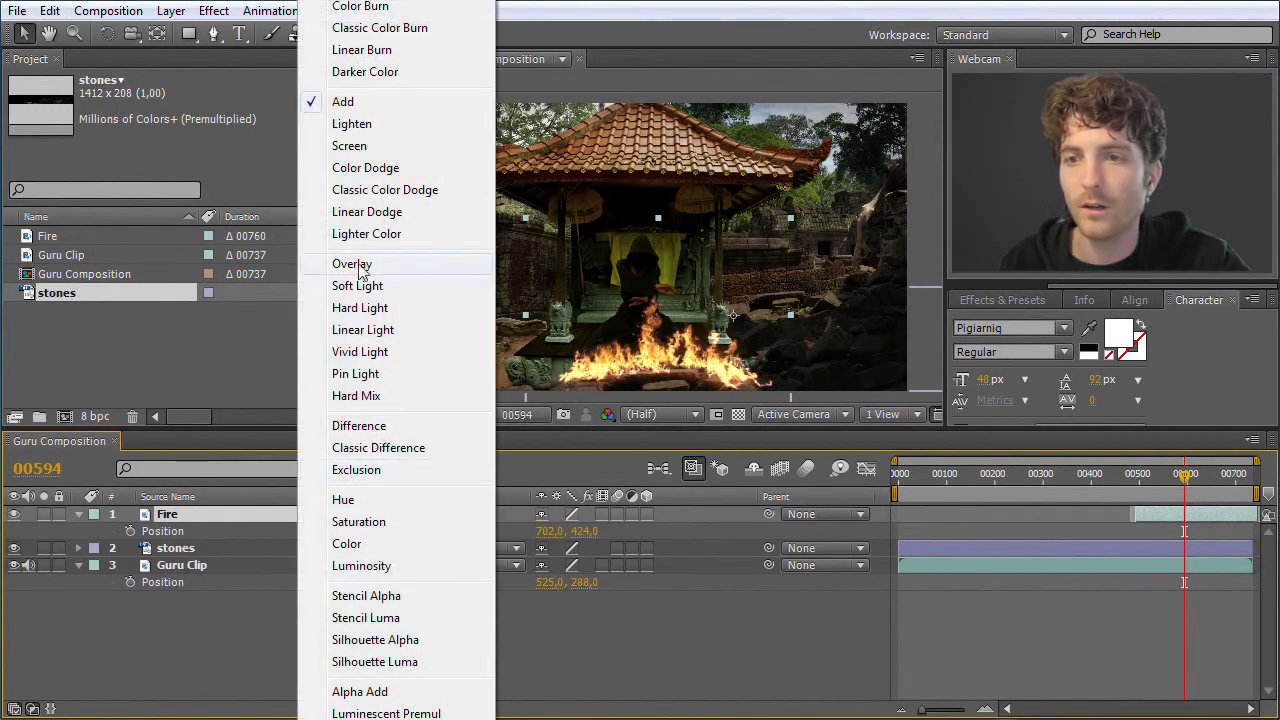
left_click(366, 234)
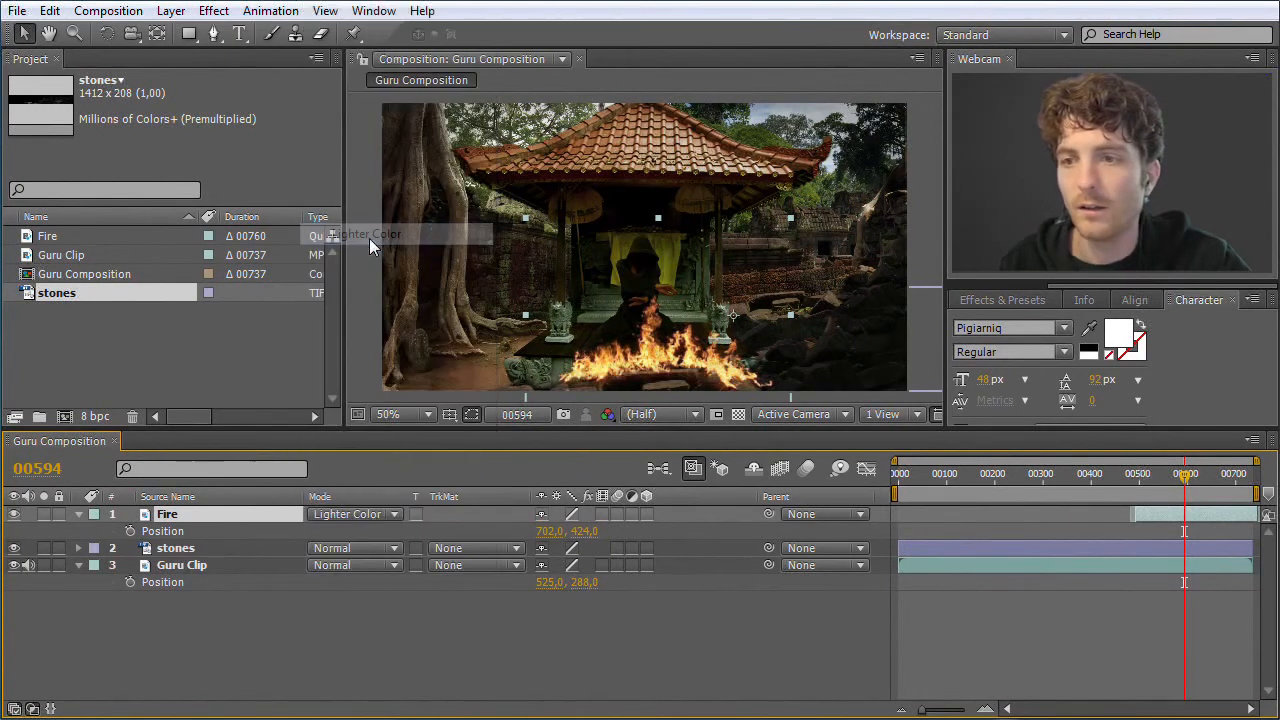
left_click(394, 516)
left_click(360, 352)
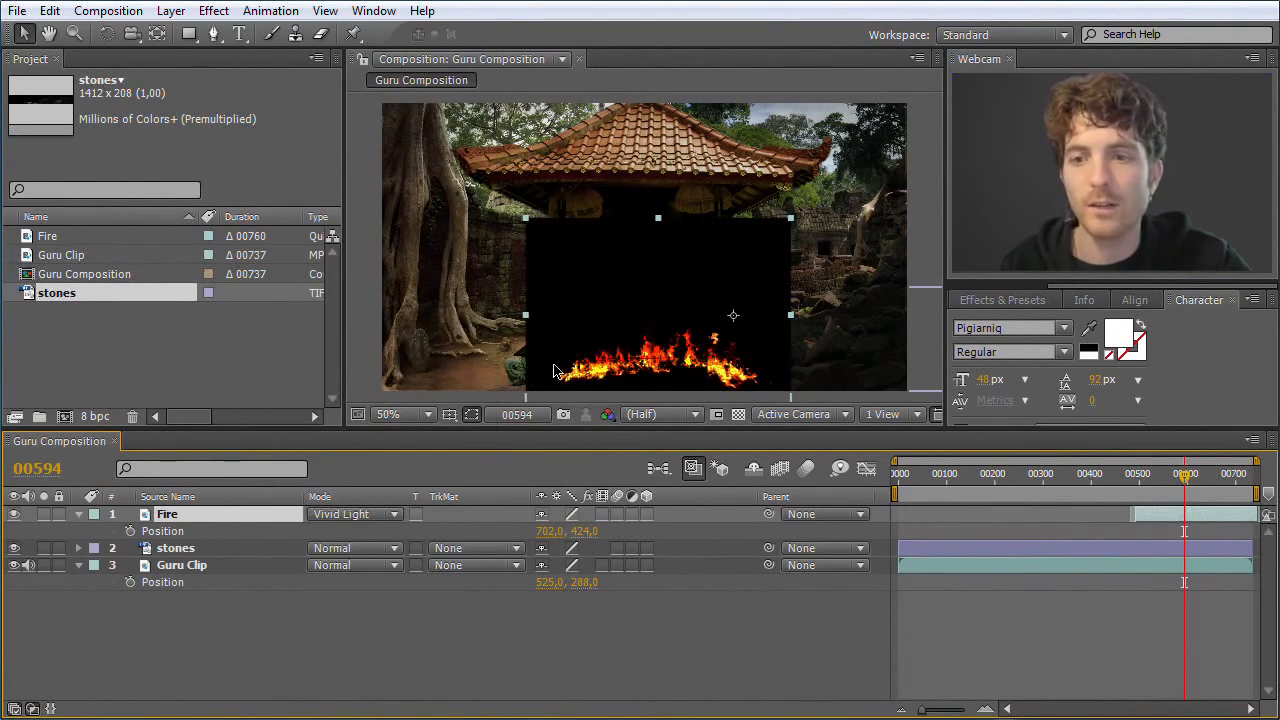
left_click(393, 517)
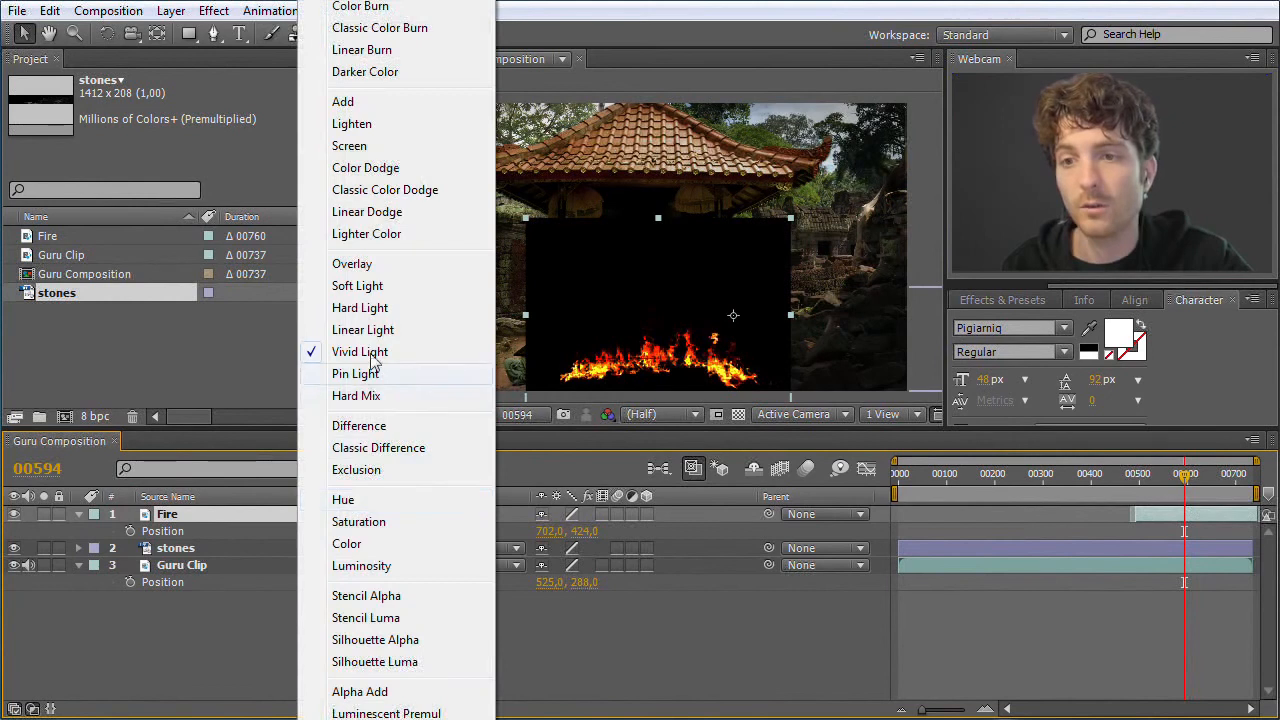
left_click(360, 307)
left_click(390, 516)
left_click(379, 424)
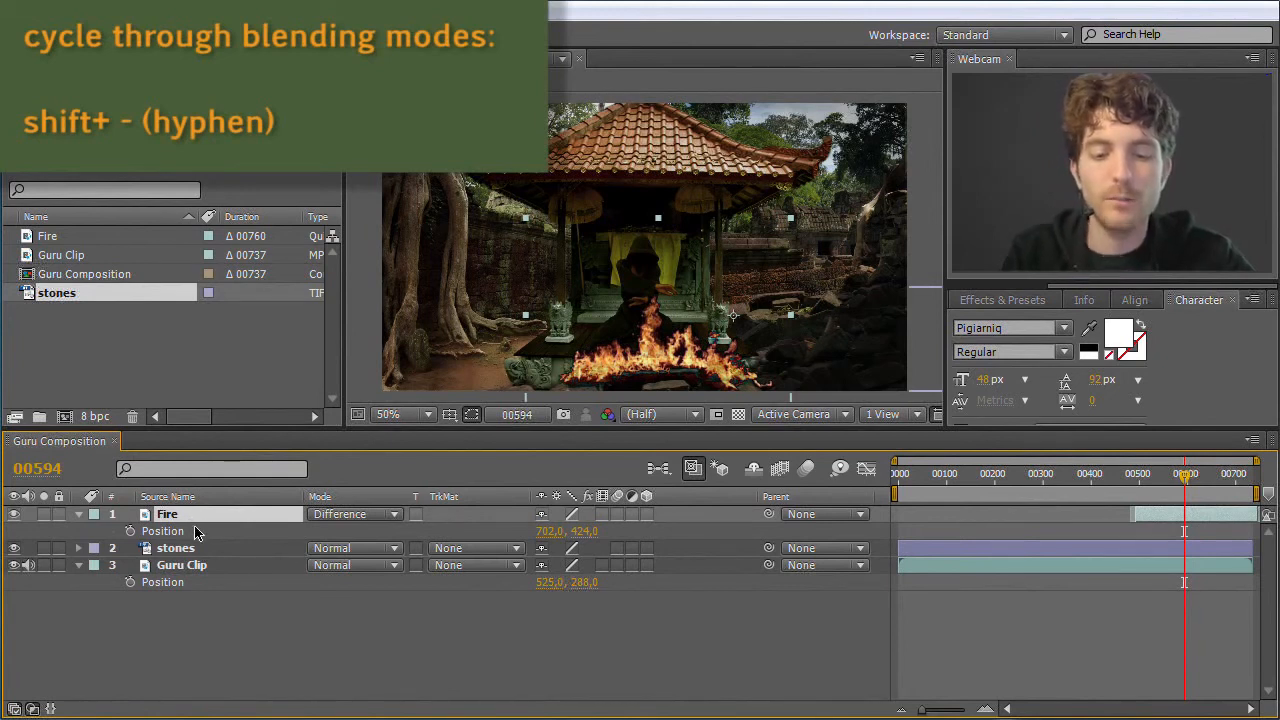
Cycle backwards through the Fire layer's blending modes from Difference until it is set to Add
key("shift+minus")
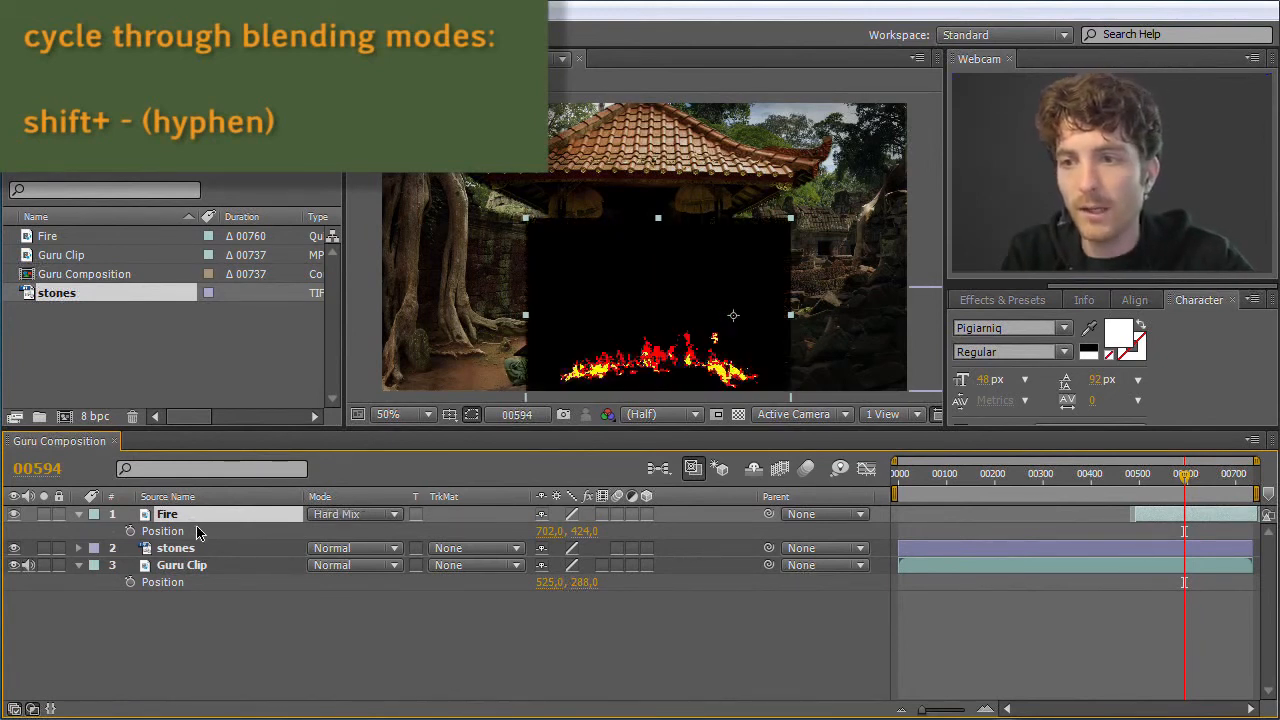
key("shift+minus")
key("shift+minus")
key("shift+minus")
key("shift+minus")
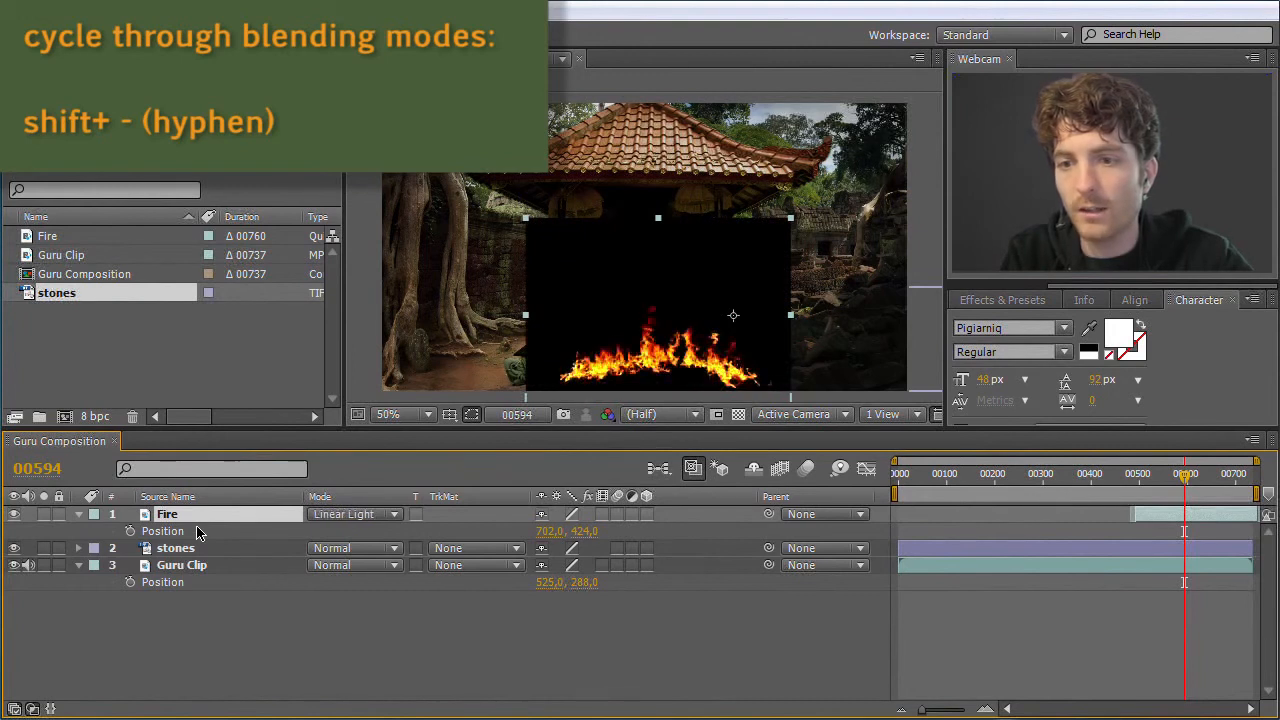
key("shift+minus")
key("shift+minus")
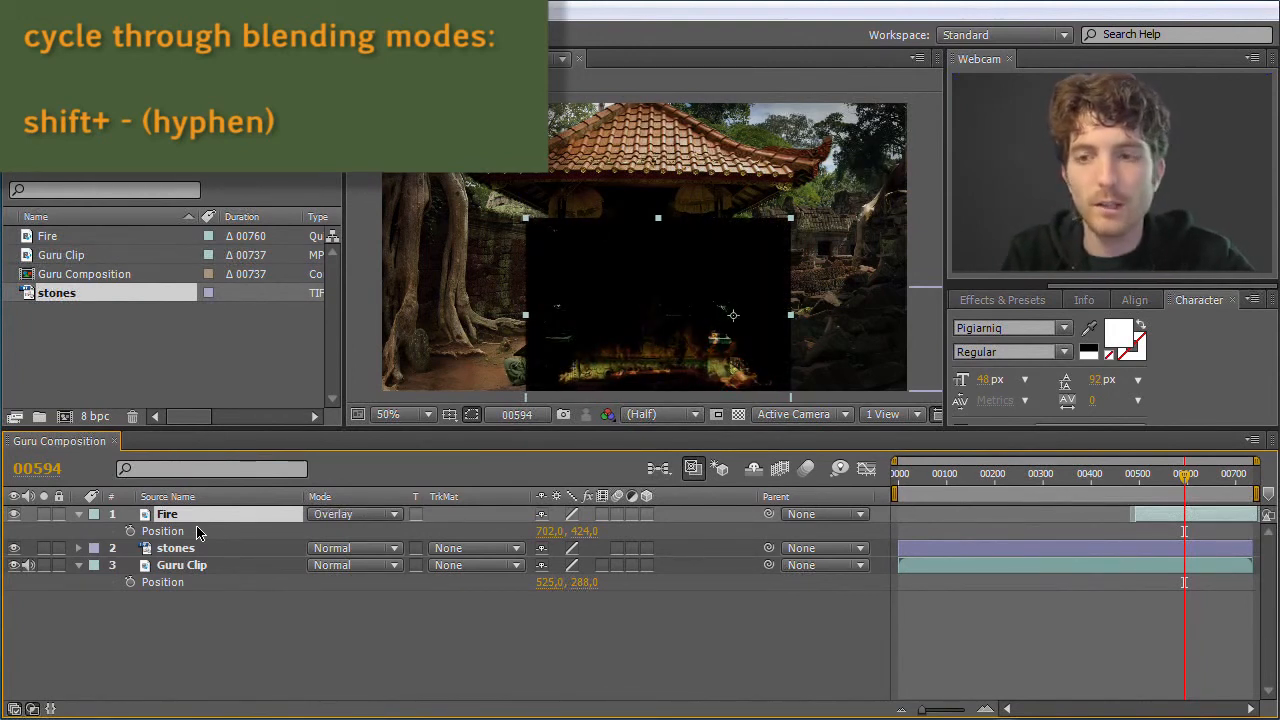
key("shift+minus")
key("shift+minus")
key("shift+minus")
key("shift+minus")
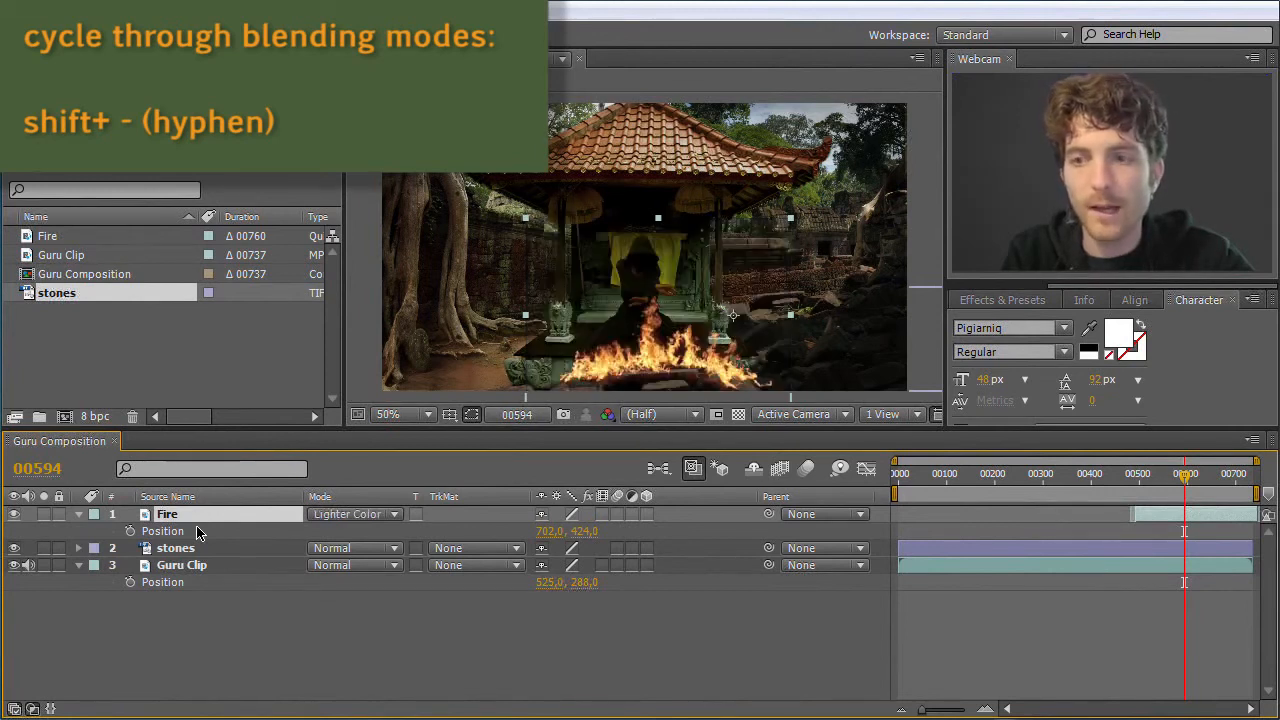
key("shift+minus")
key("shift+minus")
key("shift+minus")
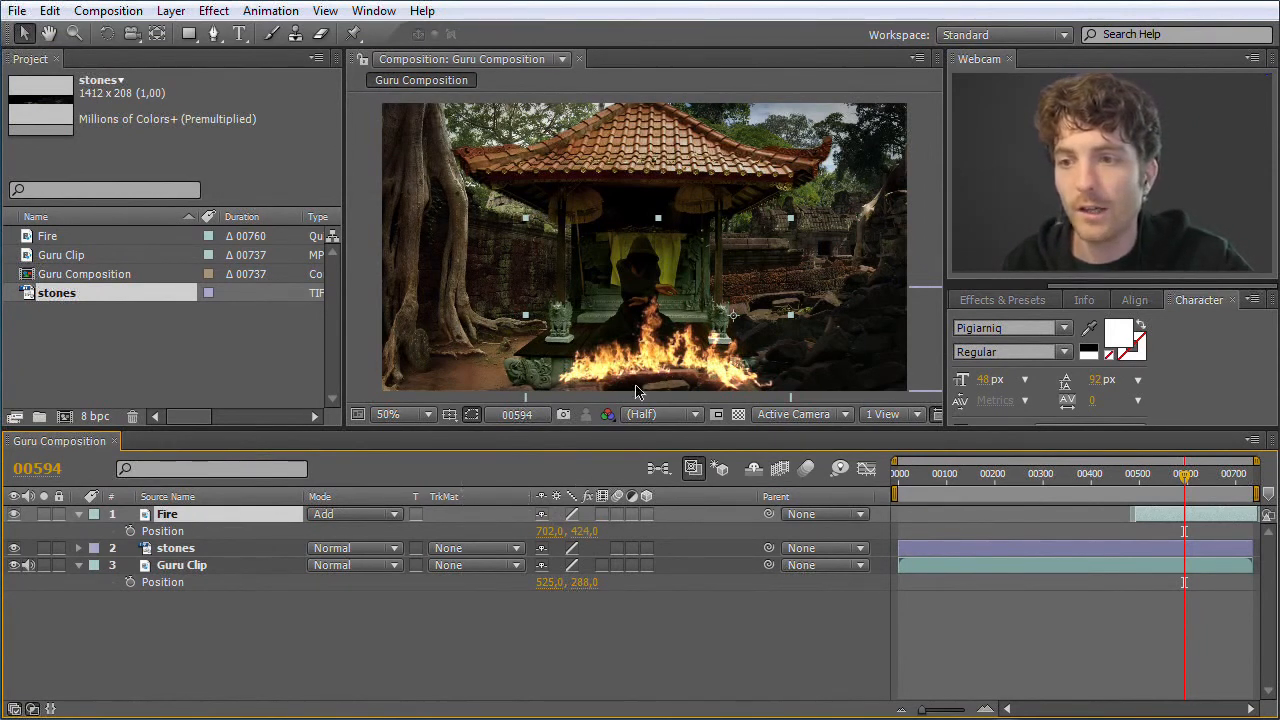
Nudge the Fire layer to position 698, 434, and set its scale to -81, 81% with the proportions linked
left_click_drag(653, 347, 651, 352)
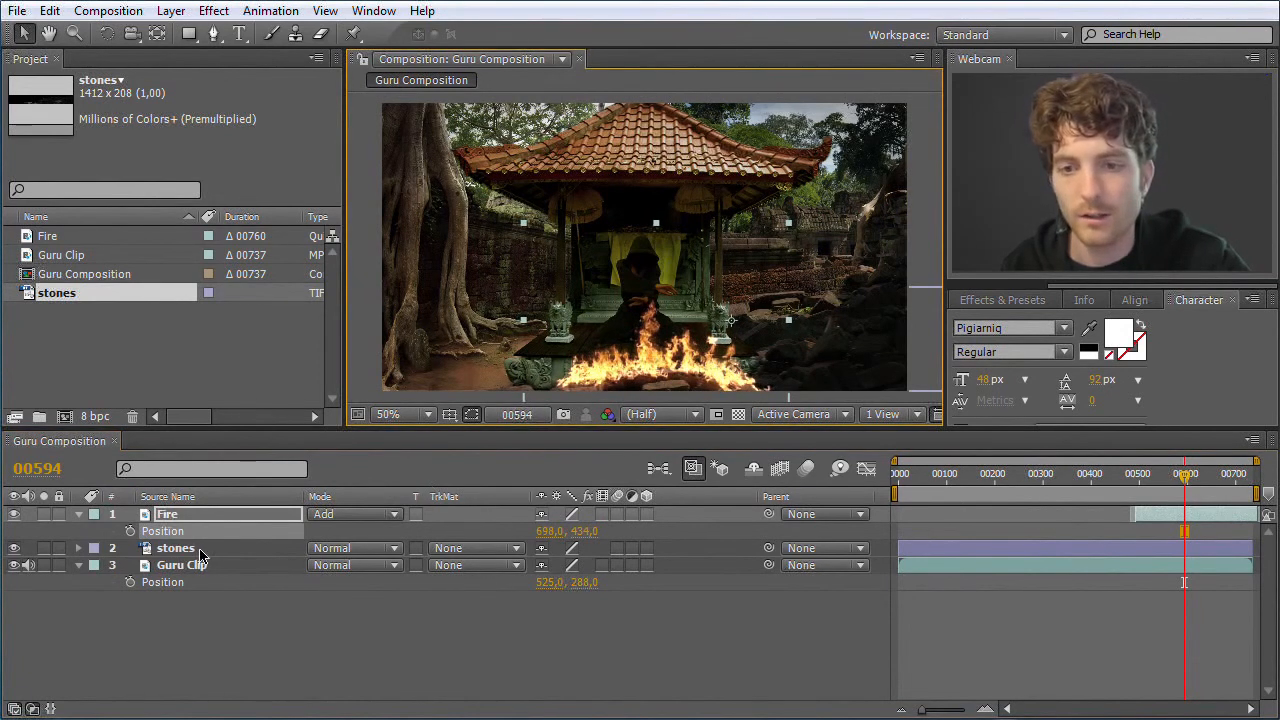
key("s")
left_click_drag(596, 538, 593, 539)
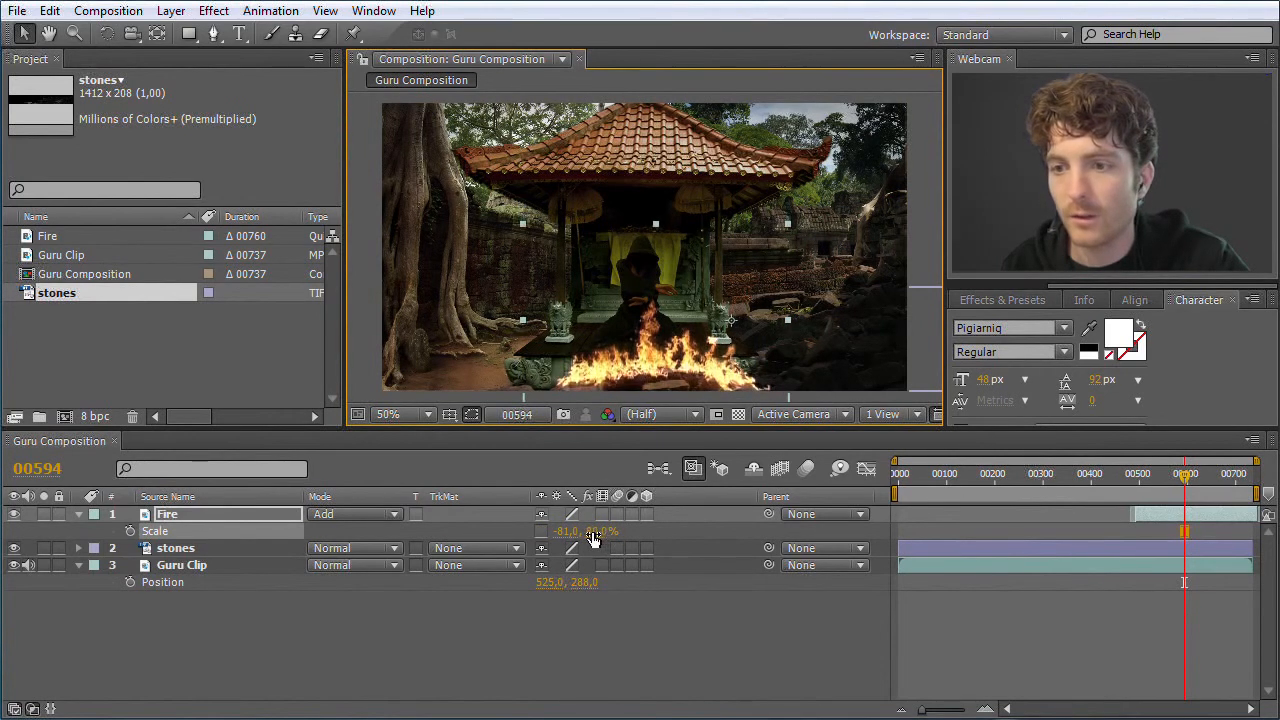
left_click(598, 533)
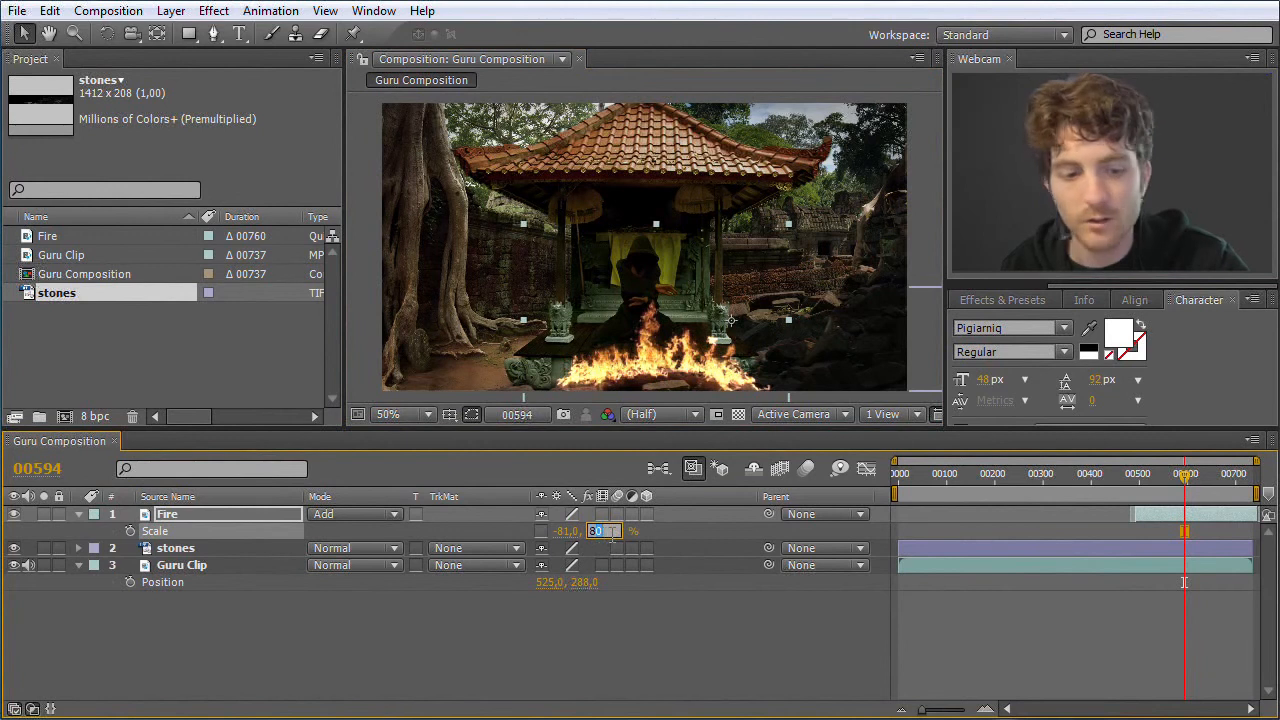
key("Return")
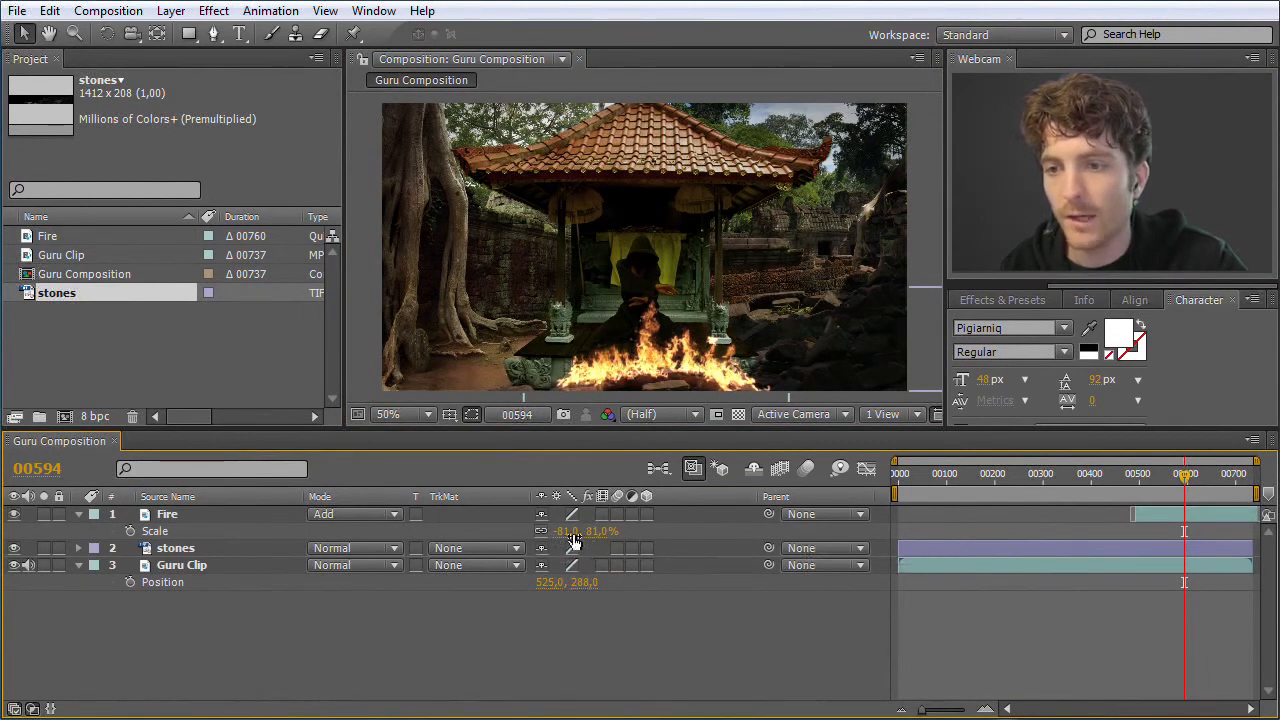
mouse_move(600, 537)
left_mouse_down()
mouse_move(623, 537)
mouse_move(571, 543)
mouse_move(602, 540)
left_mouse_up()
Play the composition from frame 446 using the Preview controls, and stop playback around frame 666
mouse_move(1183, 480)
left_mouse_down()
mouse_move(1100, 480)
mouse_move(1206, 478)
mouse_move(1116, 480)
left_mouse_up()
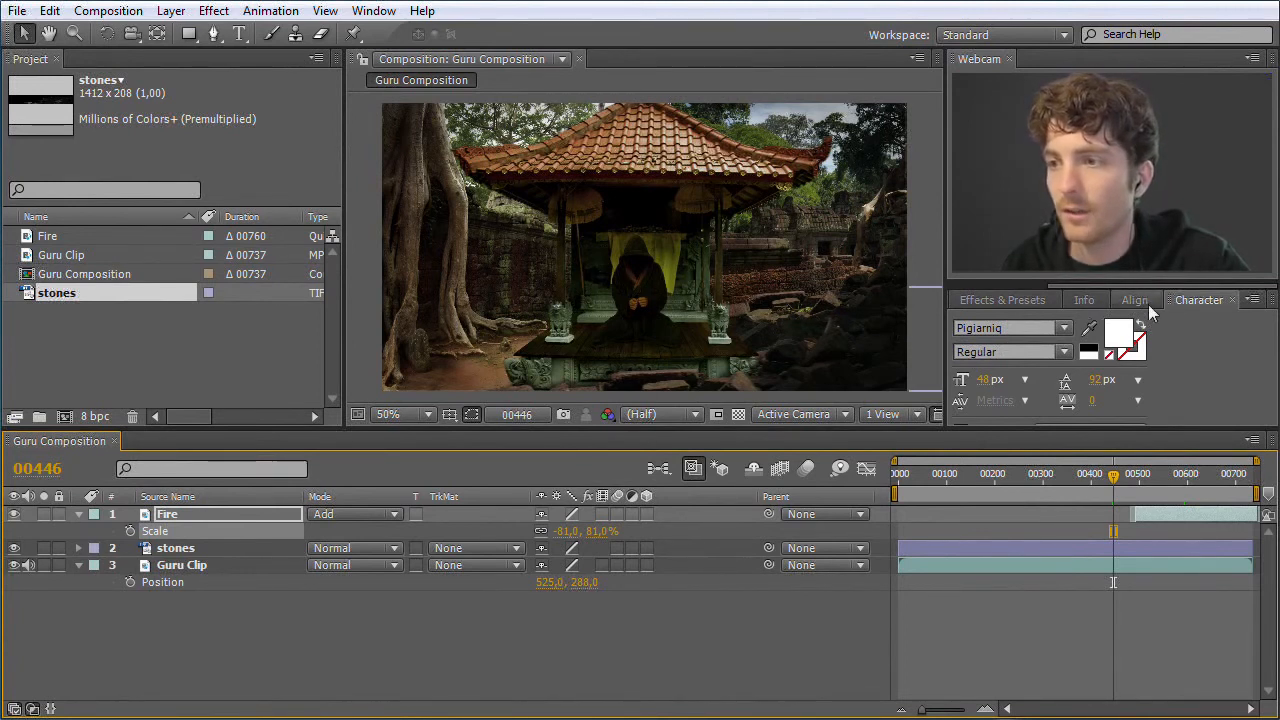
left_click_drag(1104, 285, 1004, 287)
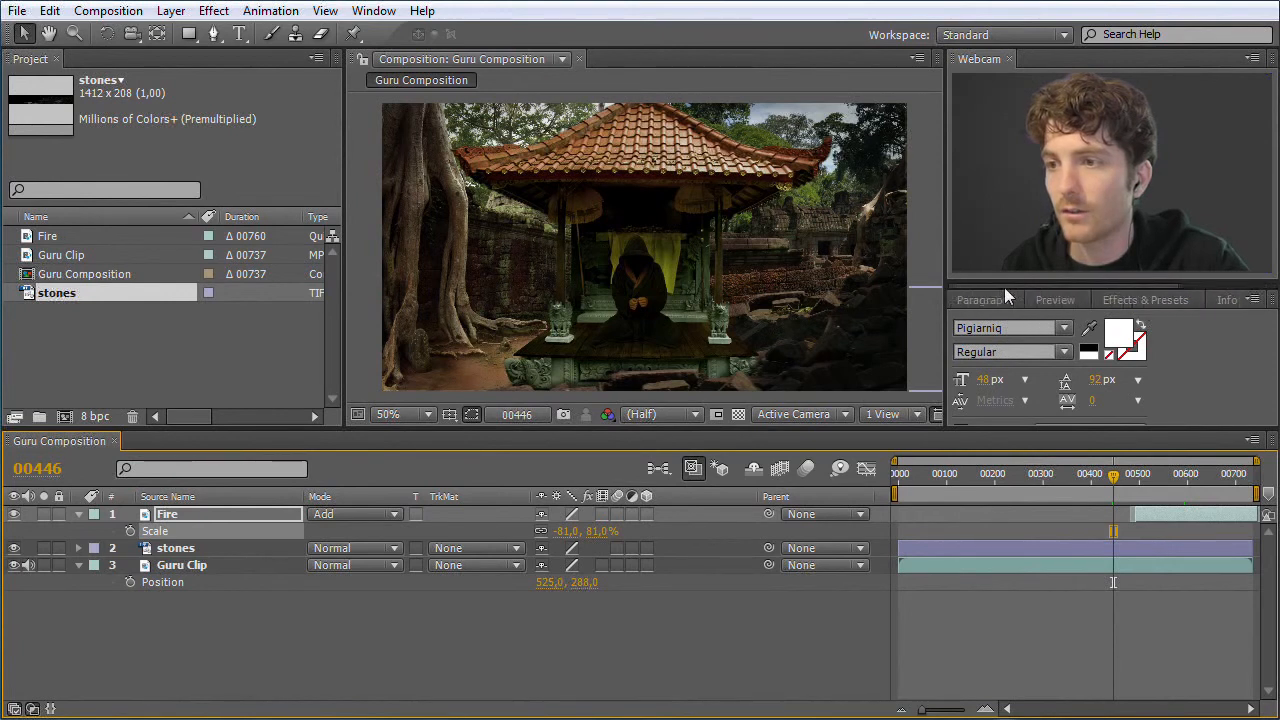
left_click(1055, 300)
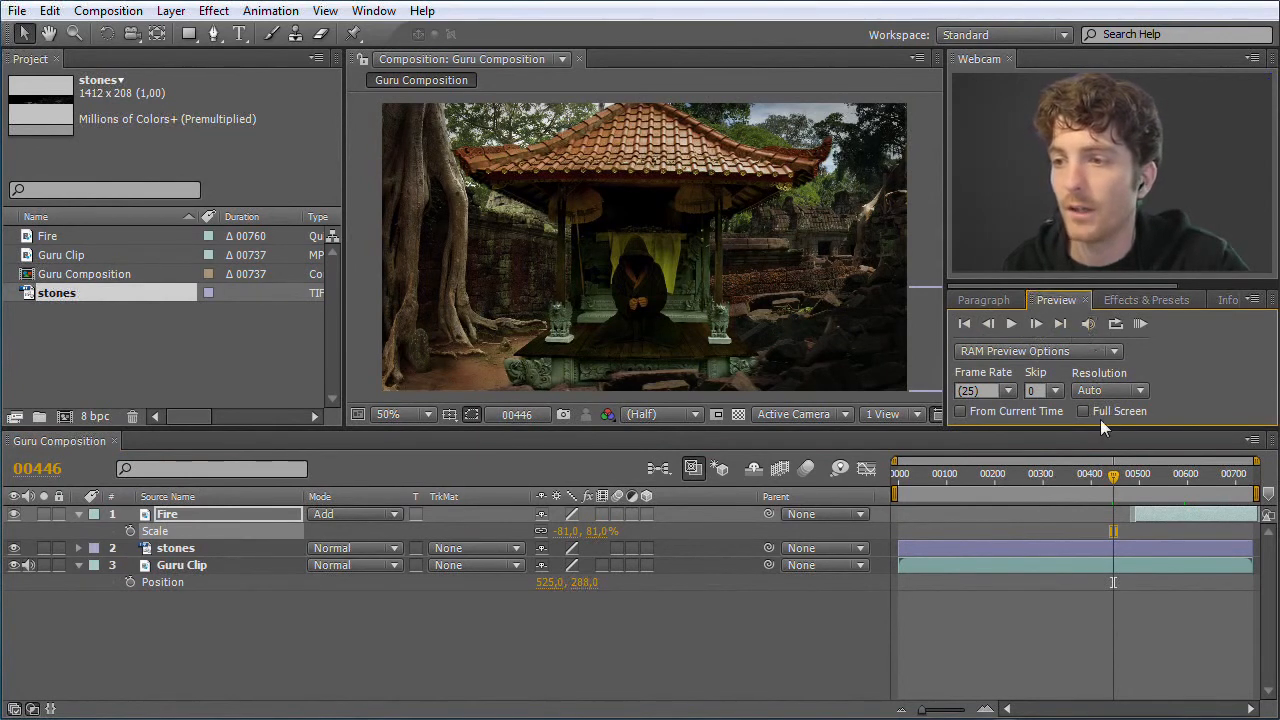
left_click(1011, 324)
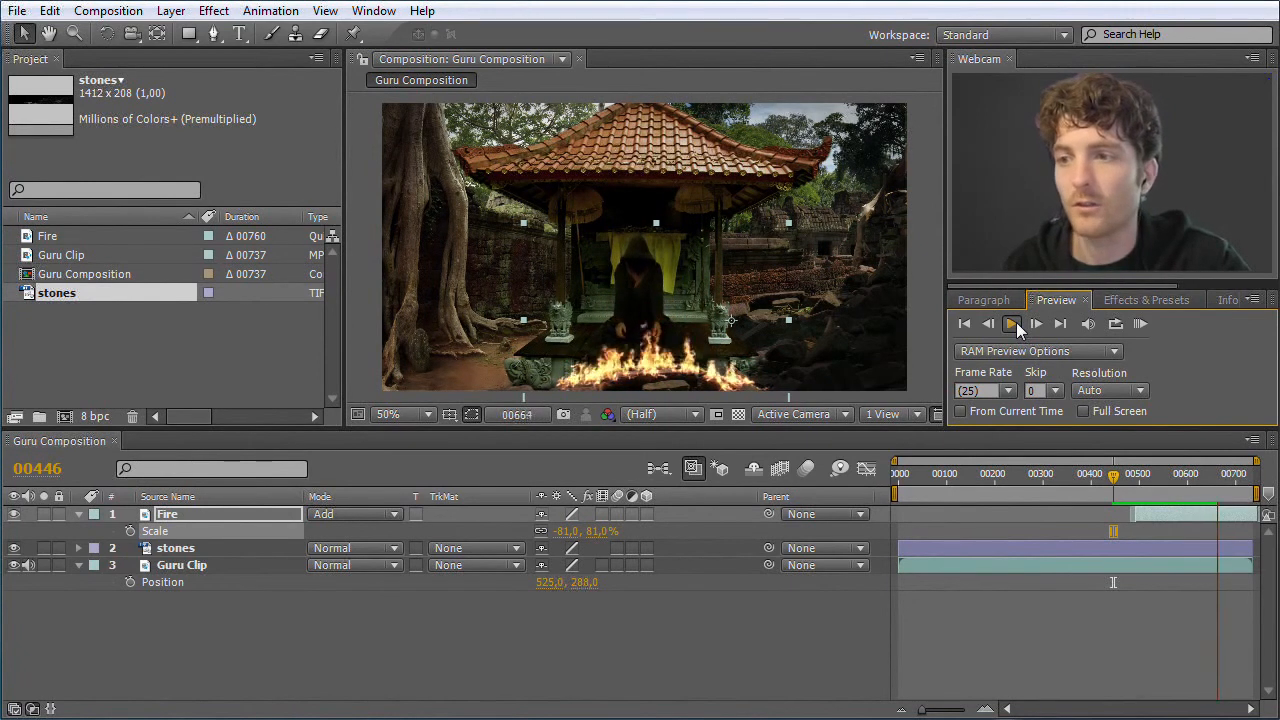
left_click(1016, 322)
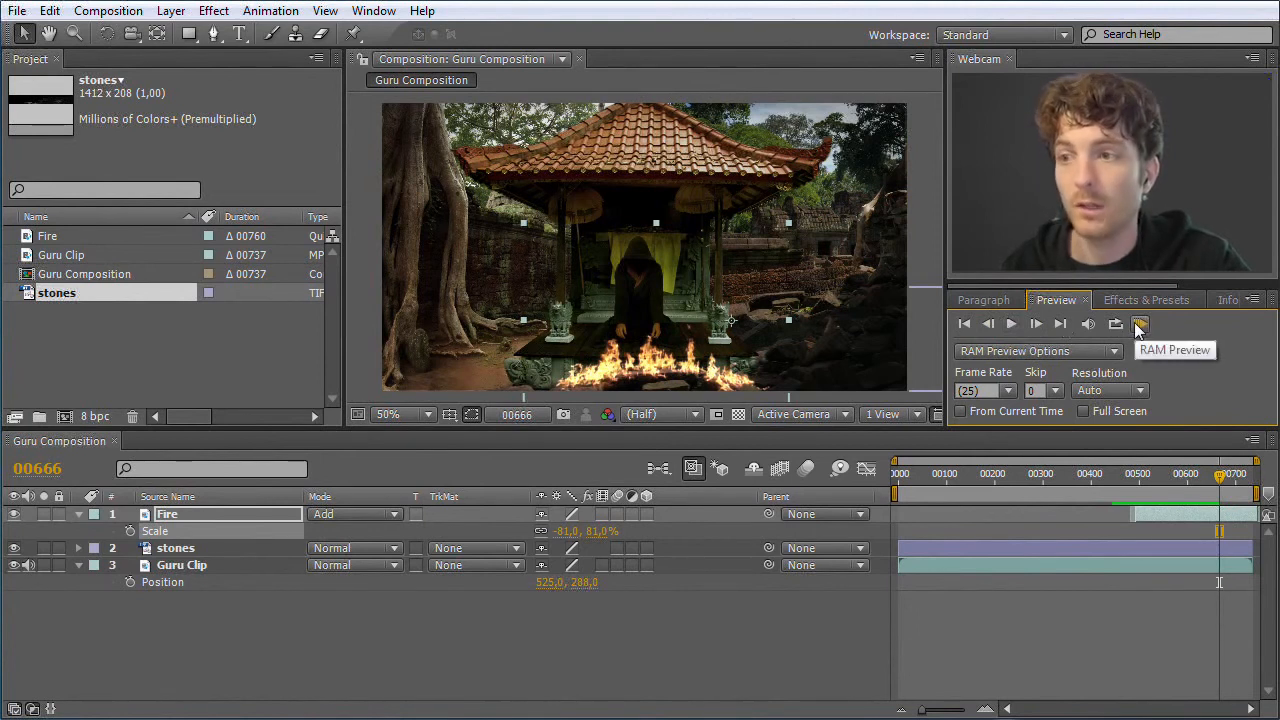
Limit the work area to about frames 360 to 610, and run a RAM Preview of that range
left_click_drag(890, 497, 970, 494)
left_click_drag(1258, 495, 1193, 491)
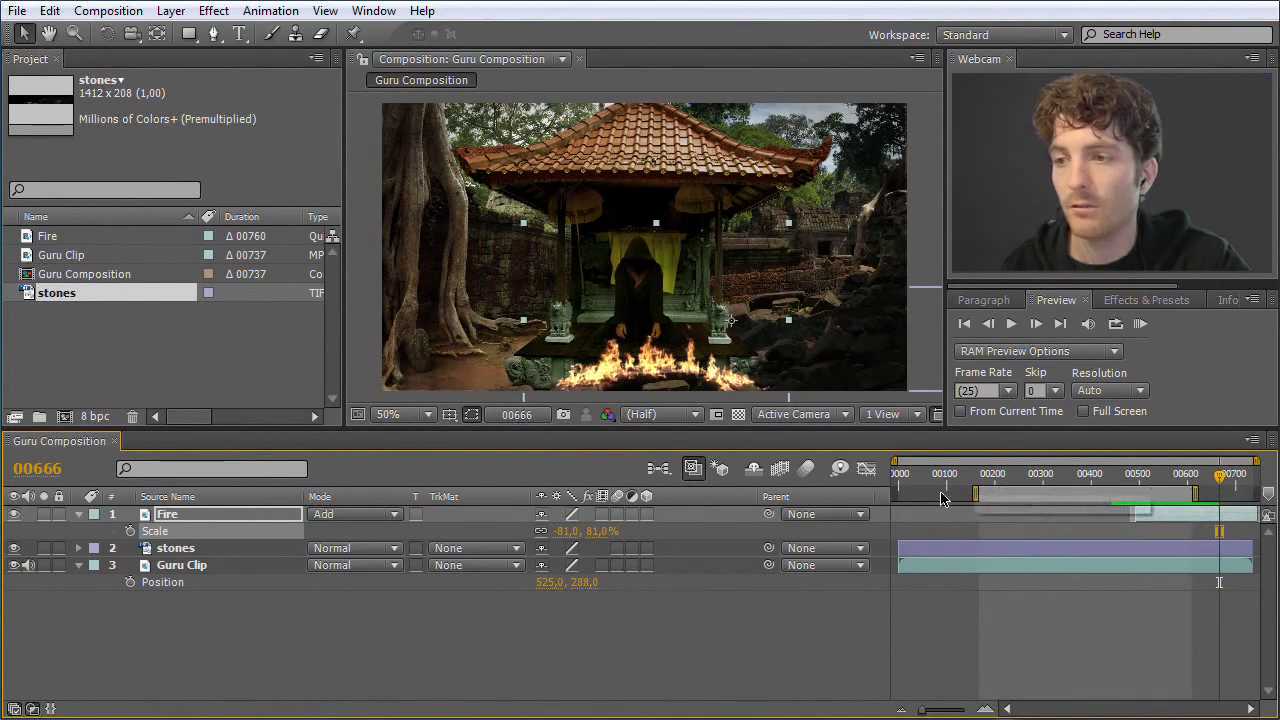
left_click_drag(977, 492, 1071, 493)
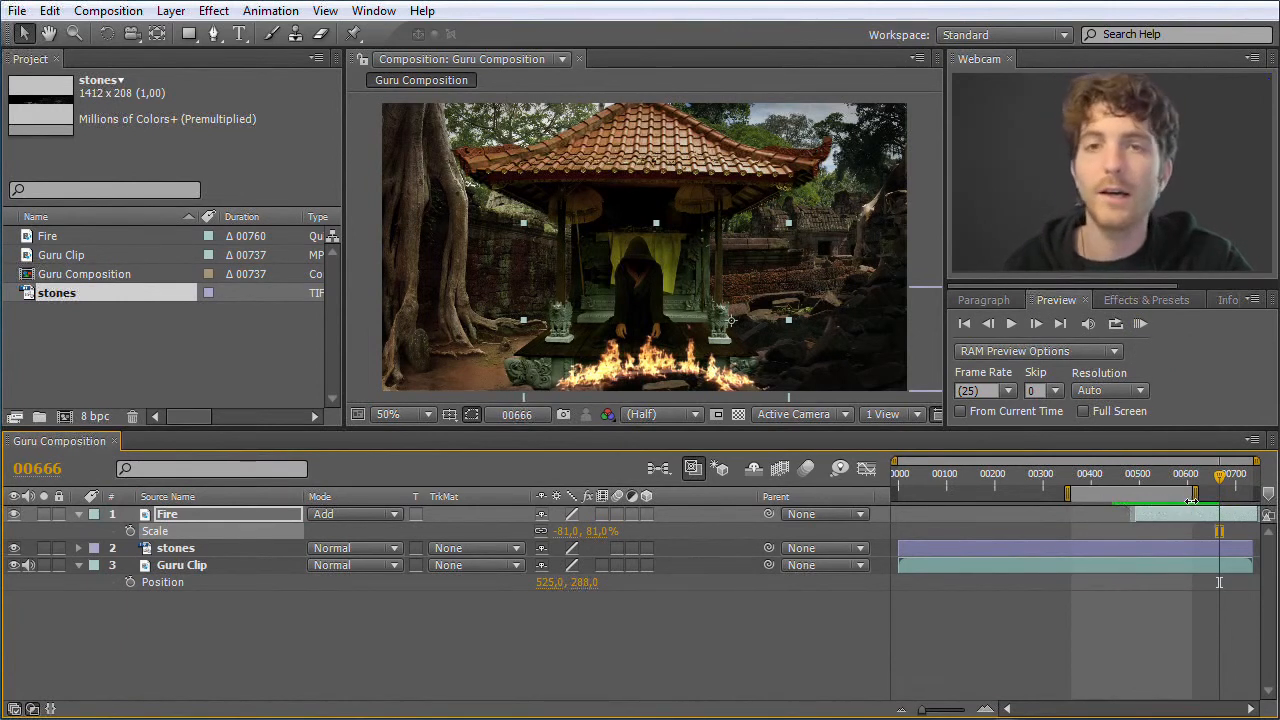
left_click(1140, 325)
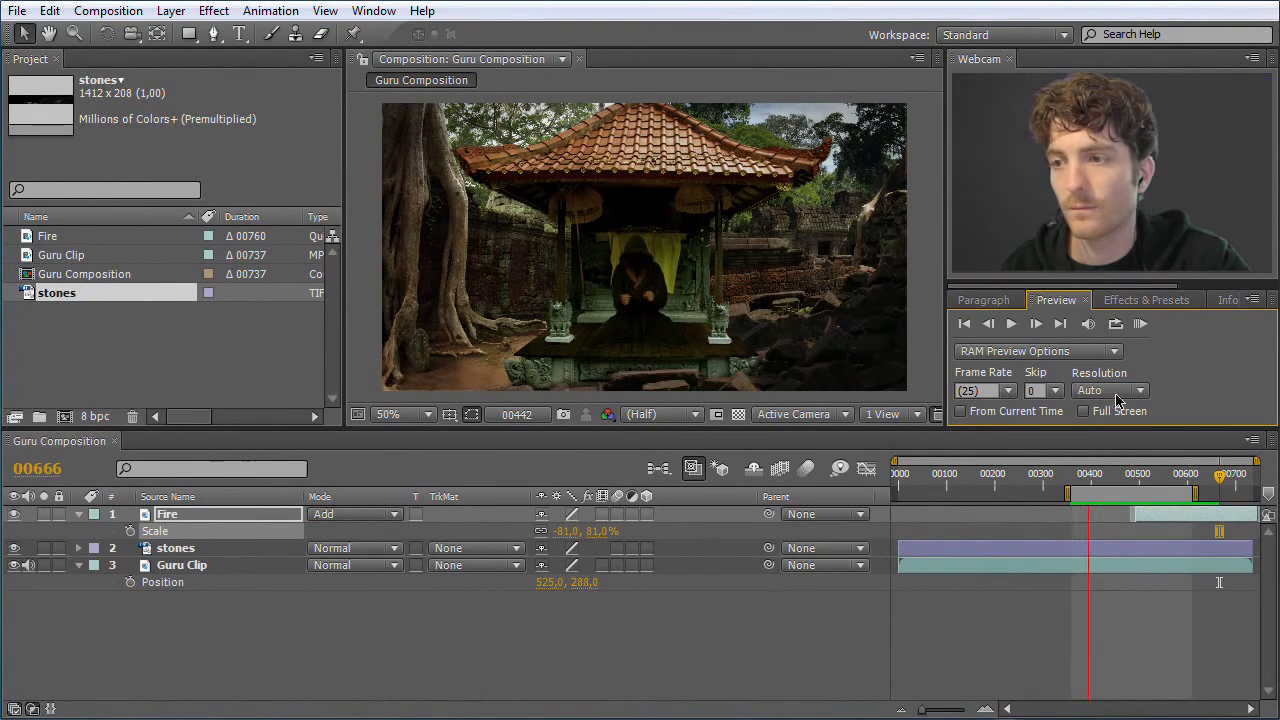
Set the preview loop option to Loop, move the work area to about frames 75 to 330, and run a RAM Preview there
left_click(1140, 326)
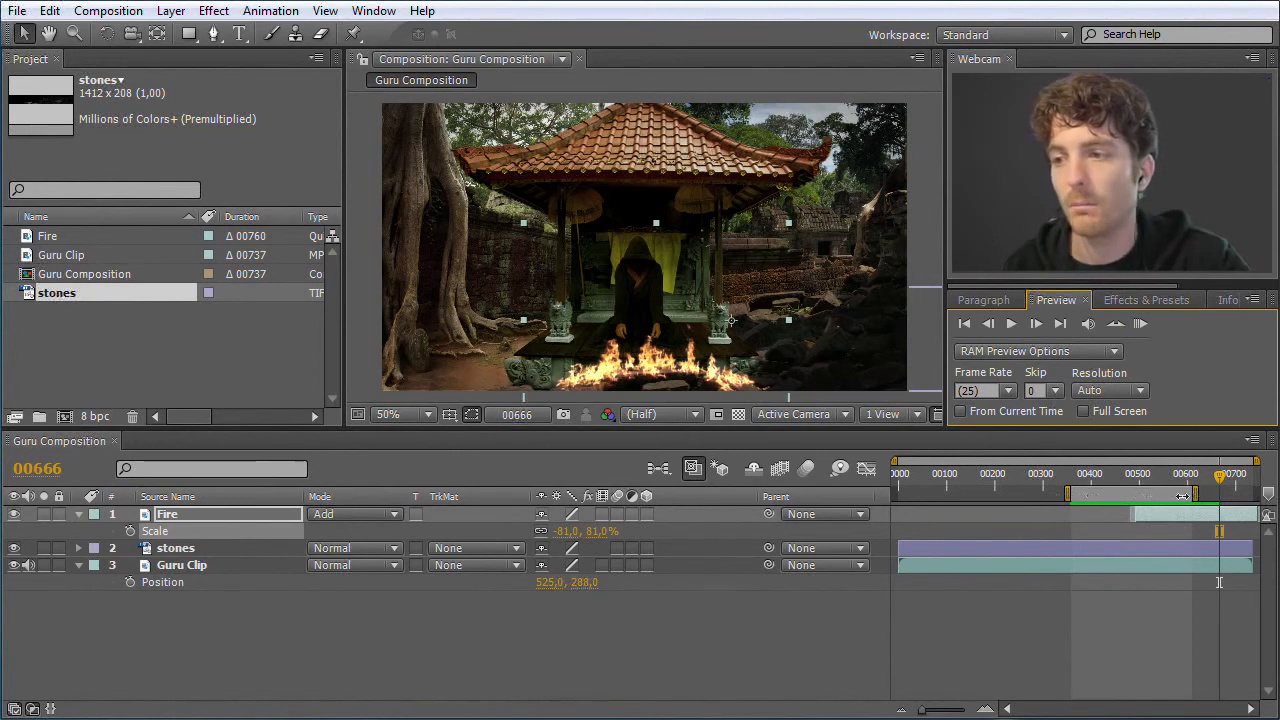
left_click(1114, 326)
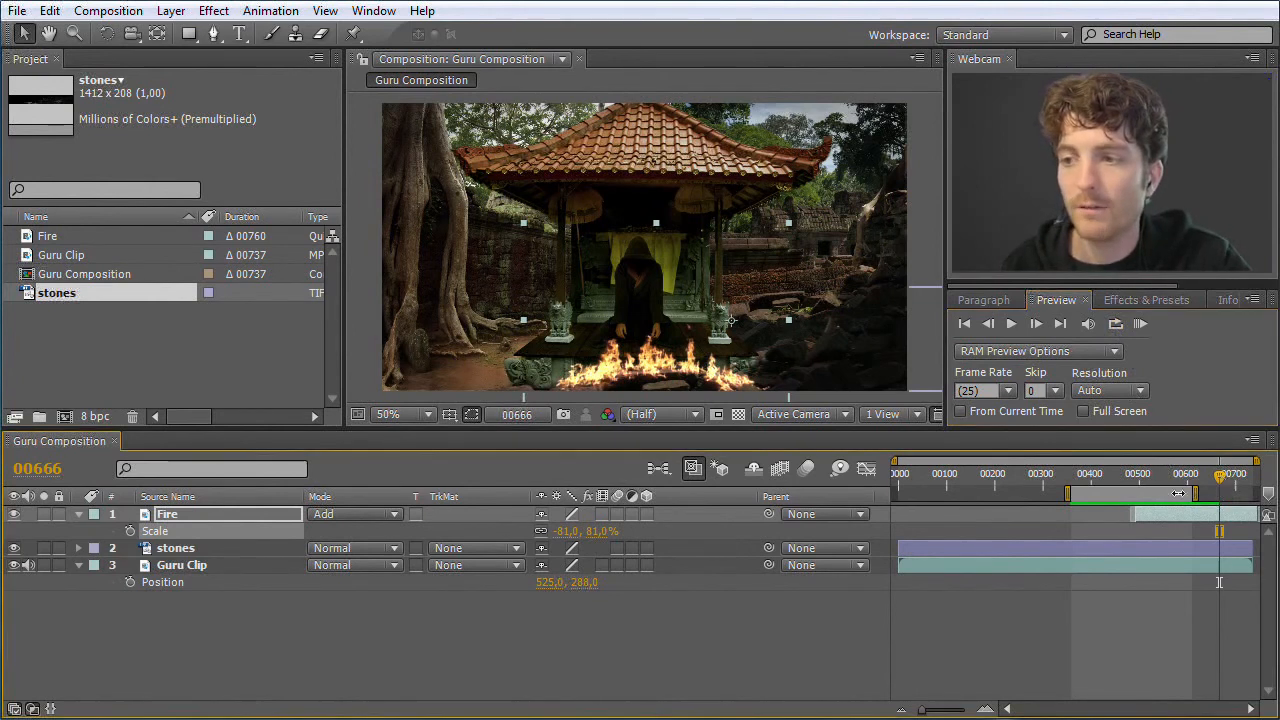
left_click_drag(1159, 495, 1023, 497)
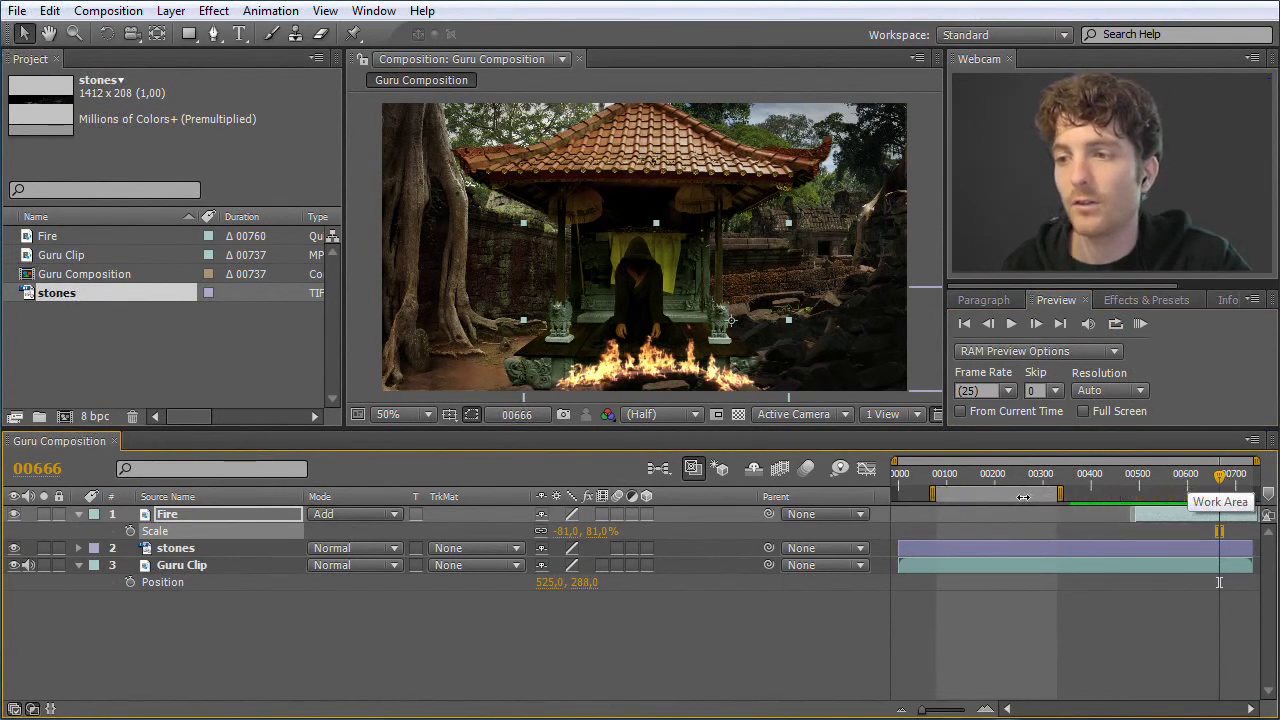
left_click(1139, 325)
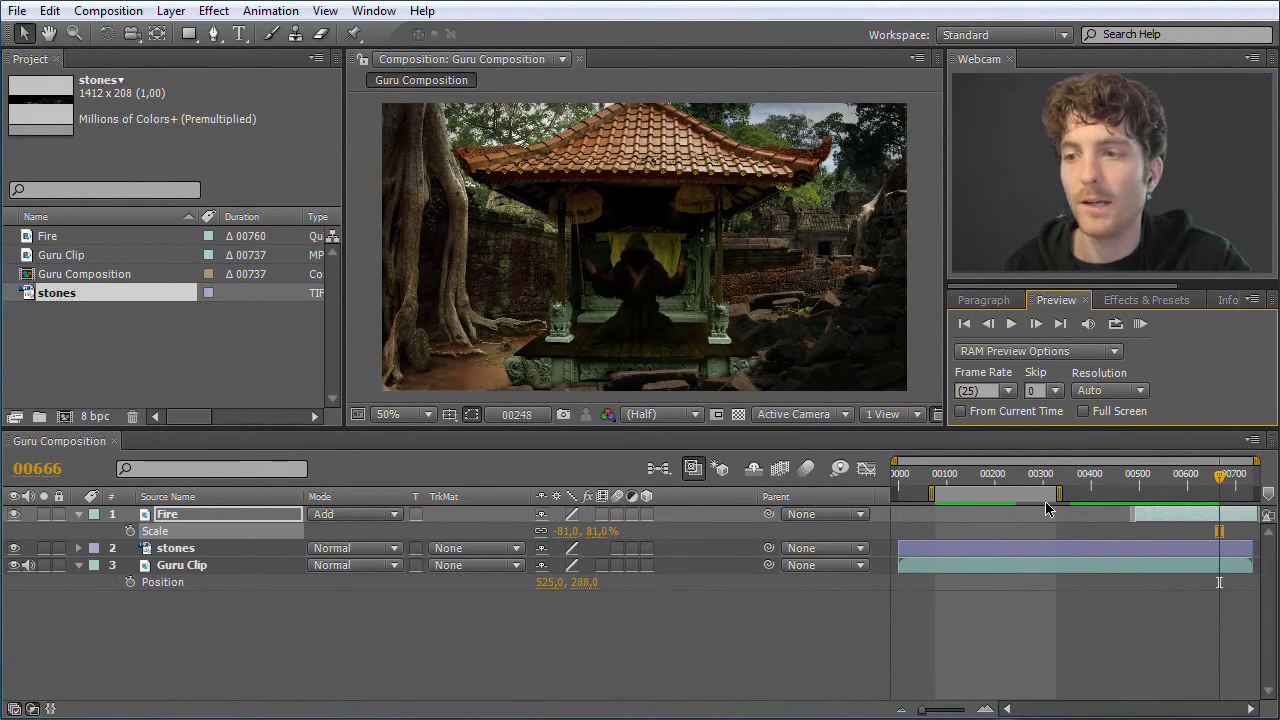
left_click(1142, 325)
Shift the work area to about frames 410 to 660, and run a RAM Preview of that range
left_click_drag(988, 491, 1150, 486)
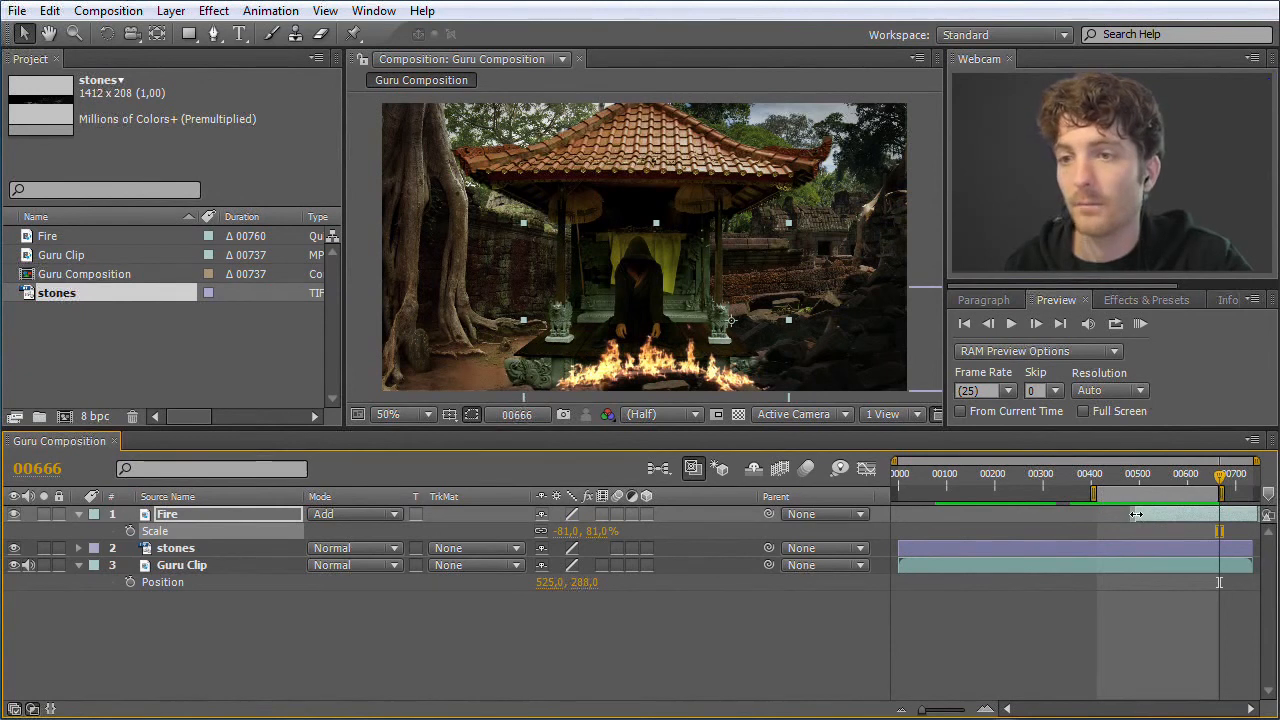
left_click(1139, 326)
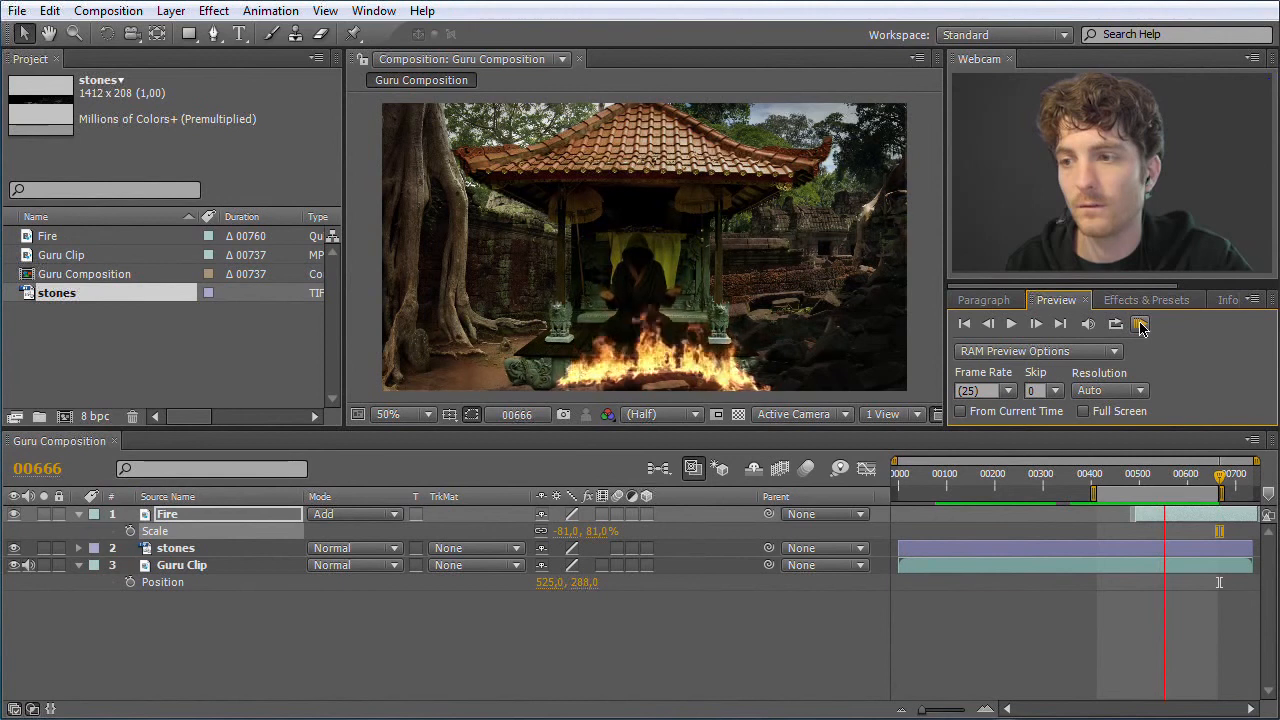
left_click(1142, 328)
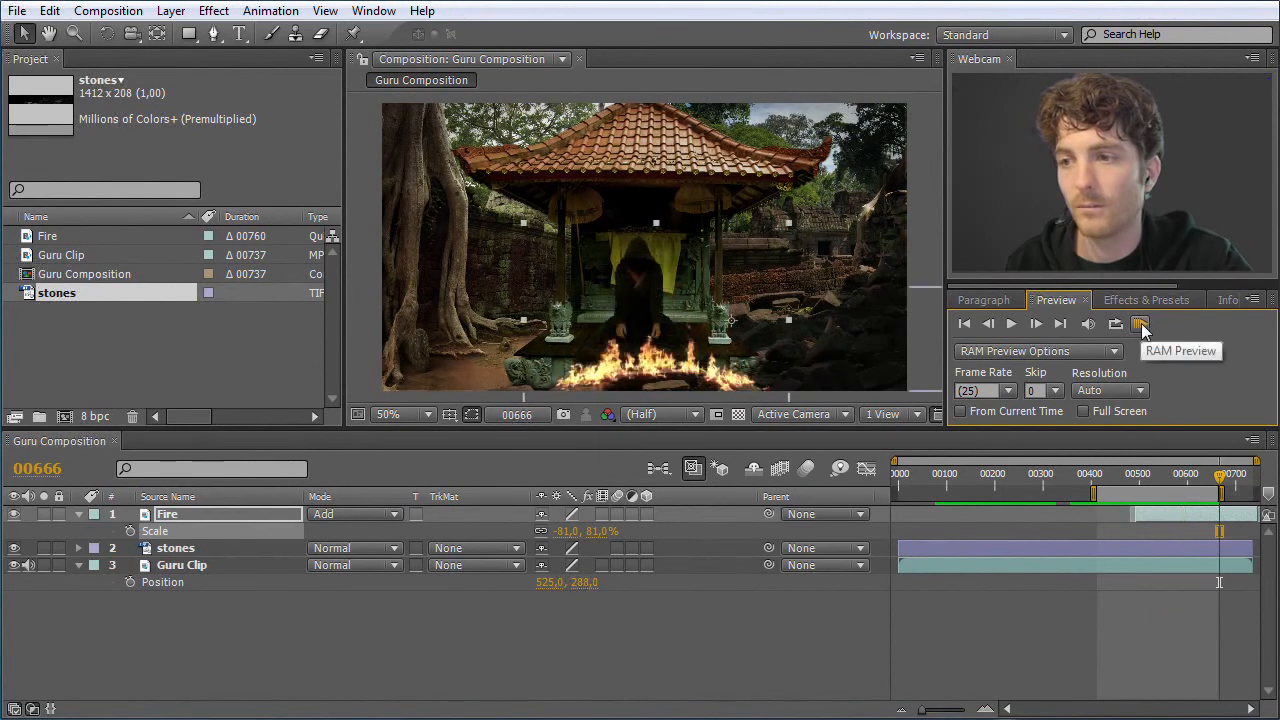
Place the current-time indicator at frame 592, and slide the Fire layer along the timeline so that it starts about there
left_click_drag(1219, 477, 1184, 488)
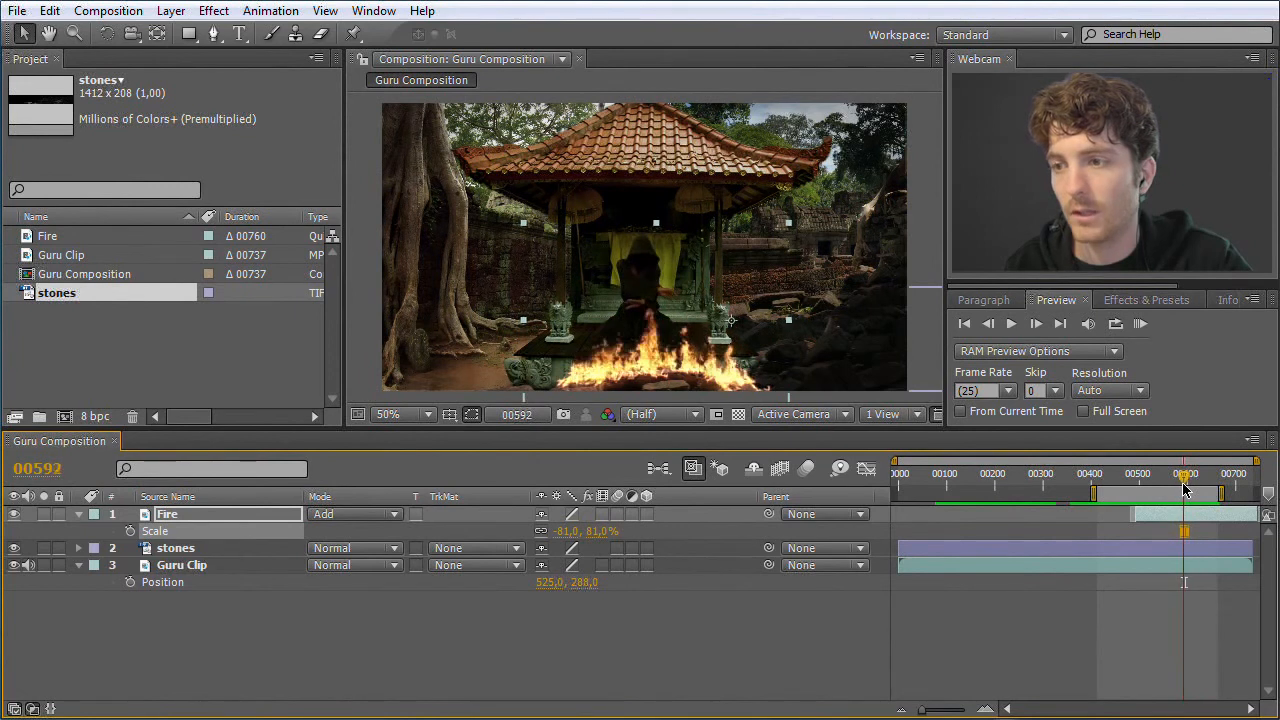
left_click(1153, 519)
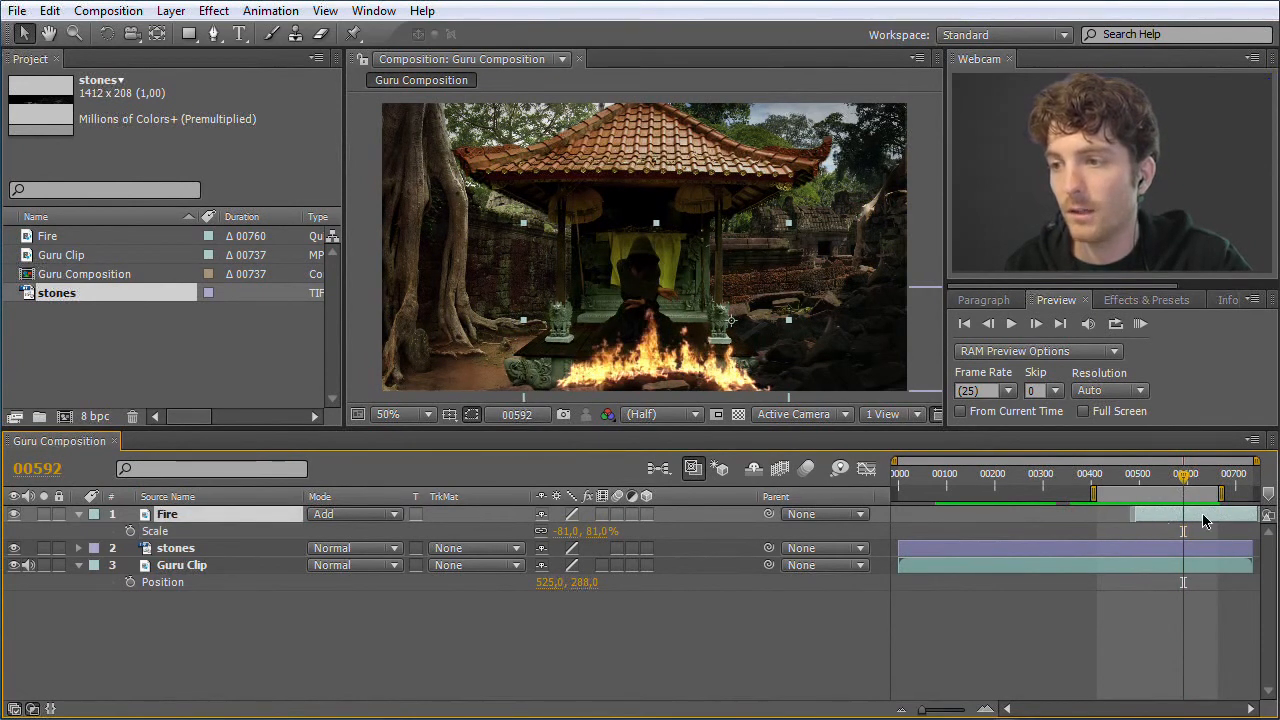
left_click_drag(1197, 519, 1246, 523)
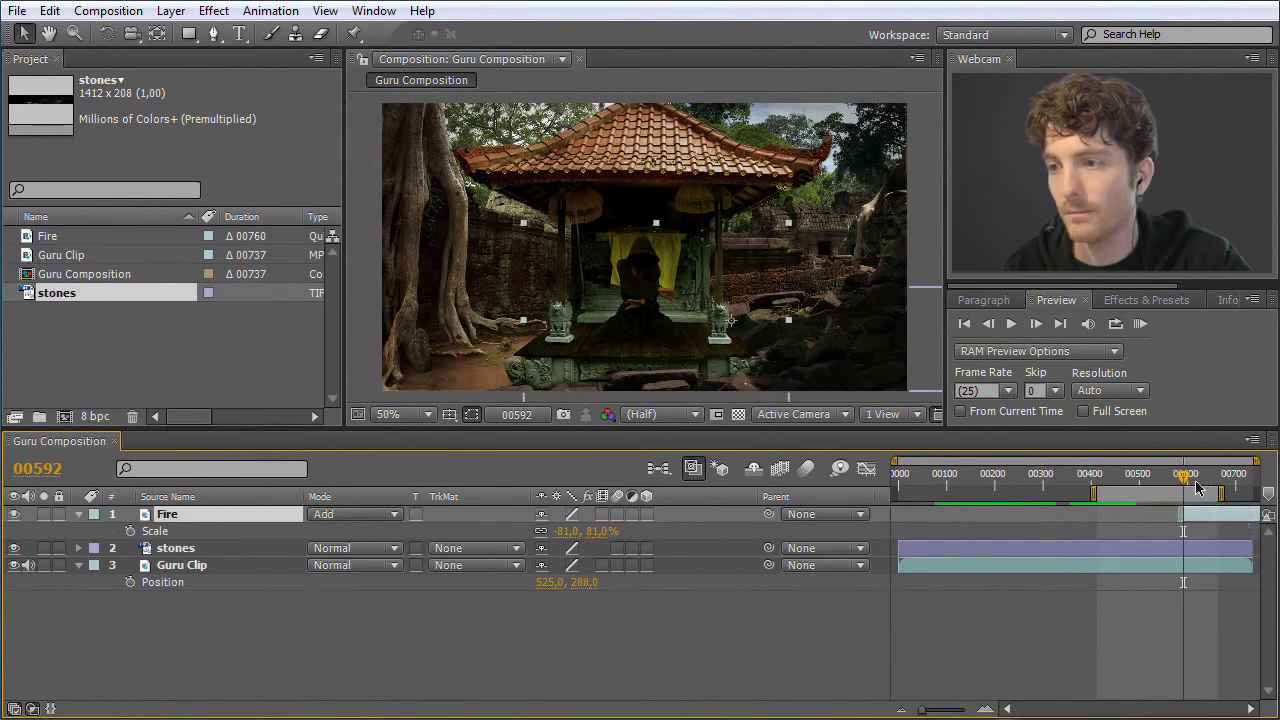
Trim the work area's start to about frame 540, and run a RAM Preview of the shifted fire
left_click_drag(1093, 494, 1155, 494)
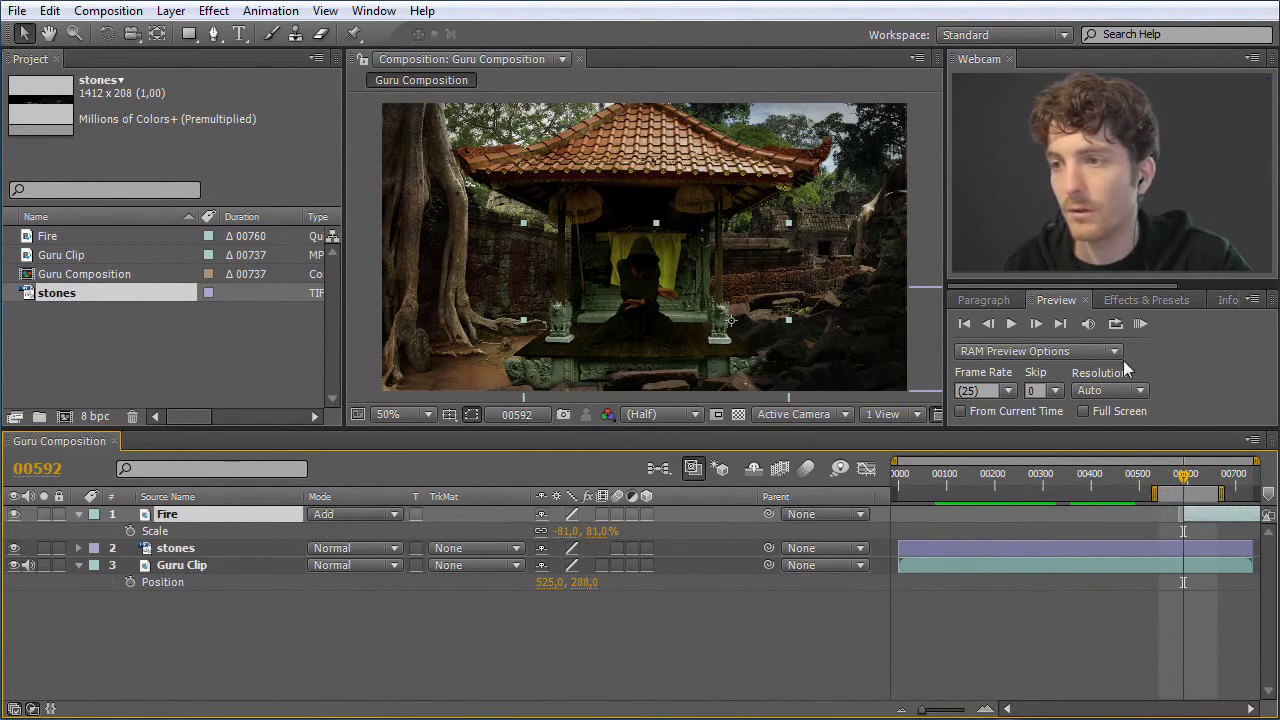
left_click(1140, 324)
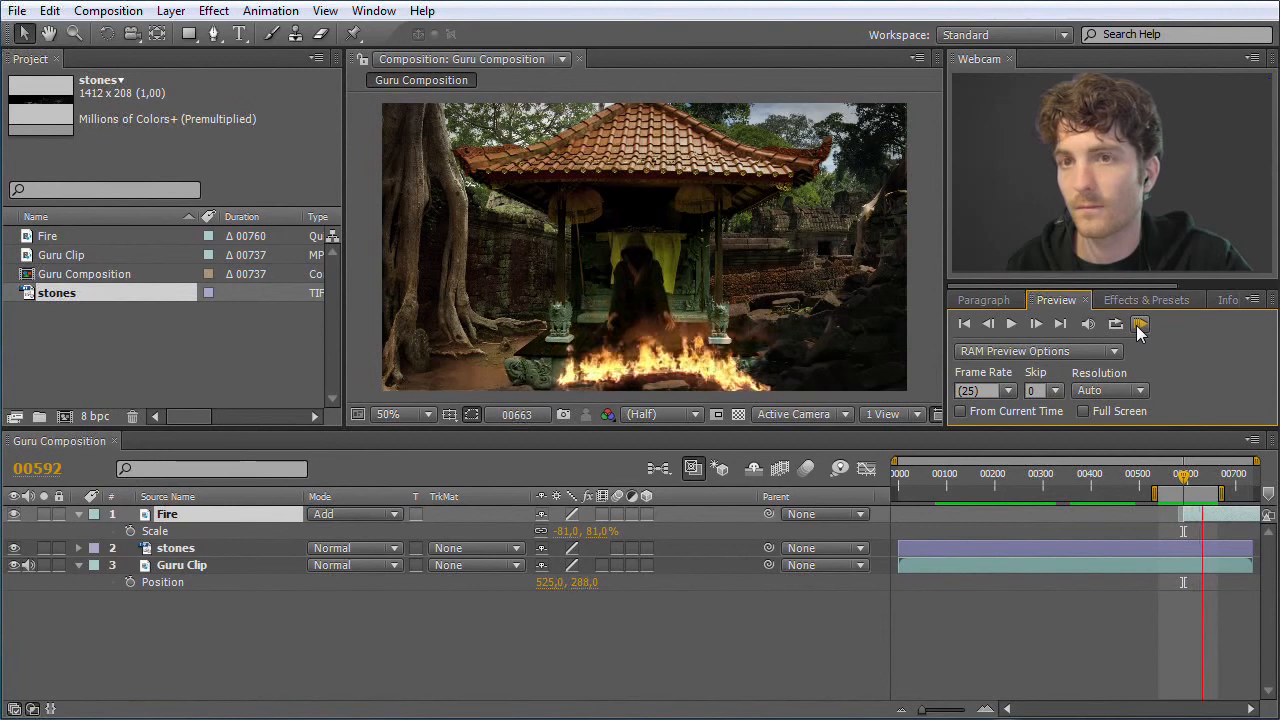
left_click(1138, 326)
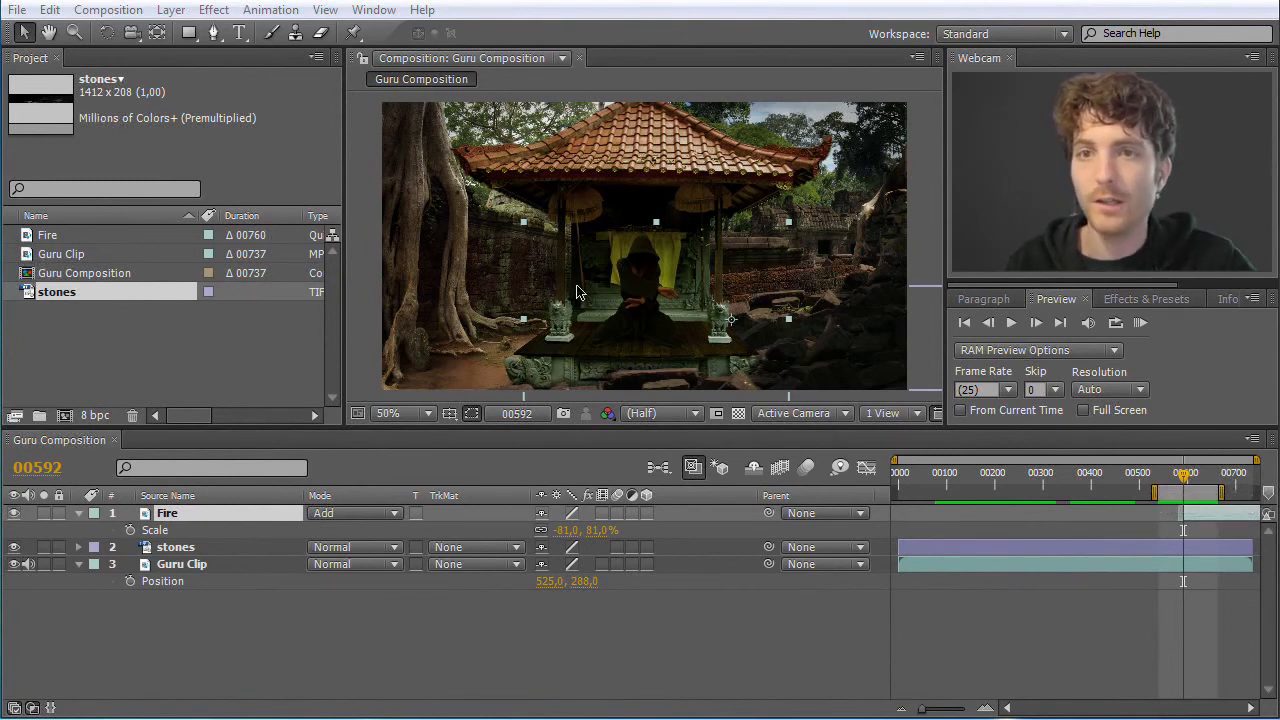
Extend the work area over the entire Guru Composition, and move the current-time indicator to frame 390
left_click_drag(1157, 494, 895, 494)
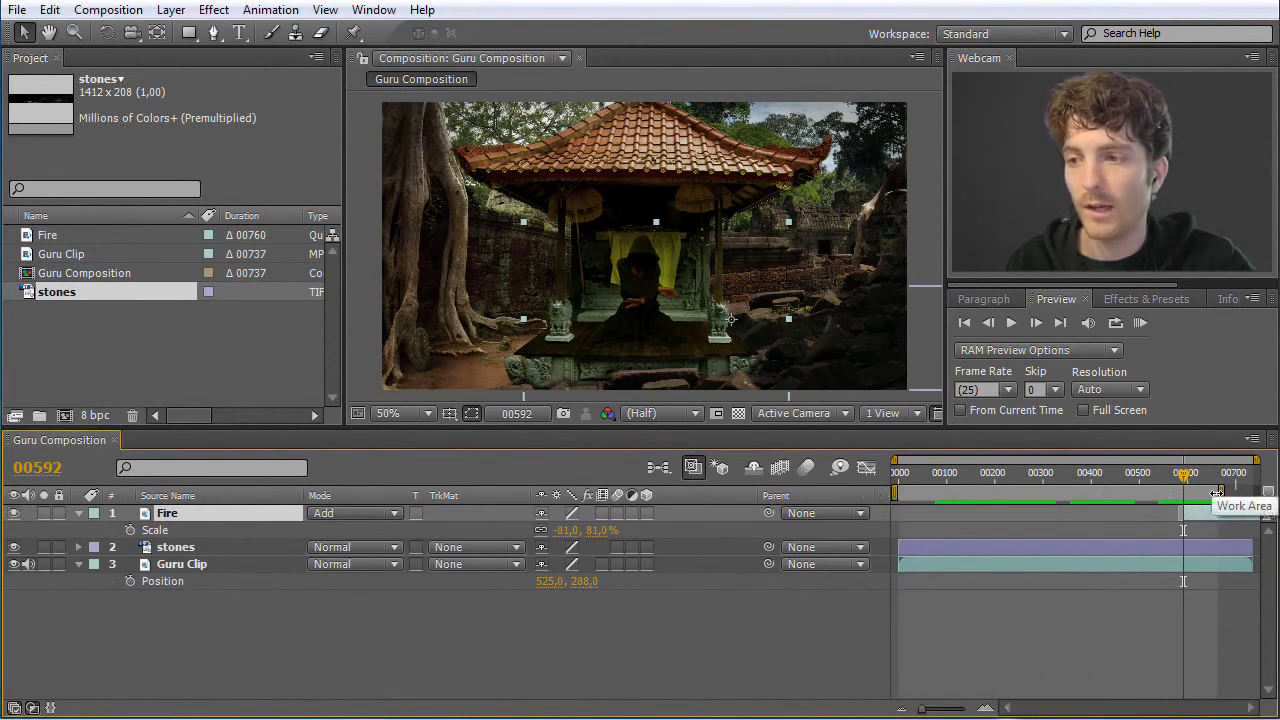
left_click_drag(1205, 491, 1240, 491)
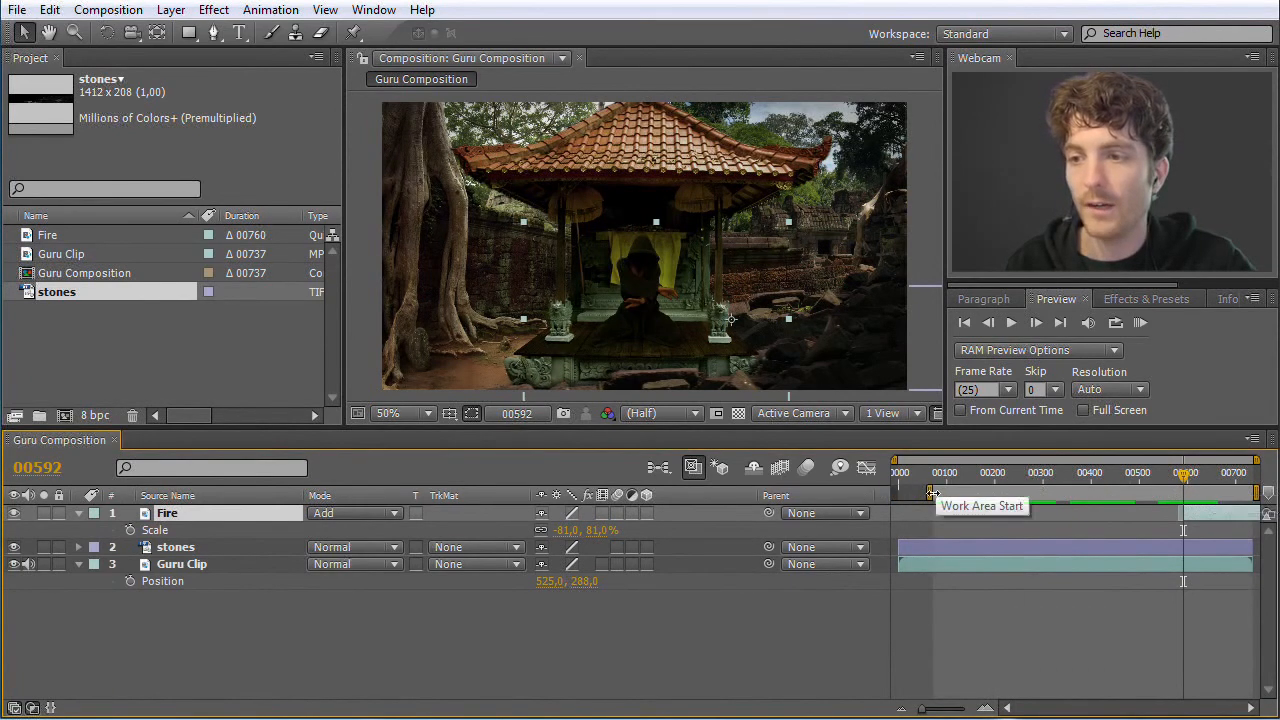
left_click_drag(929, 494, 896, 494)
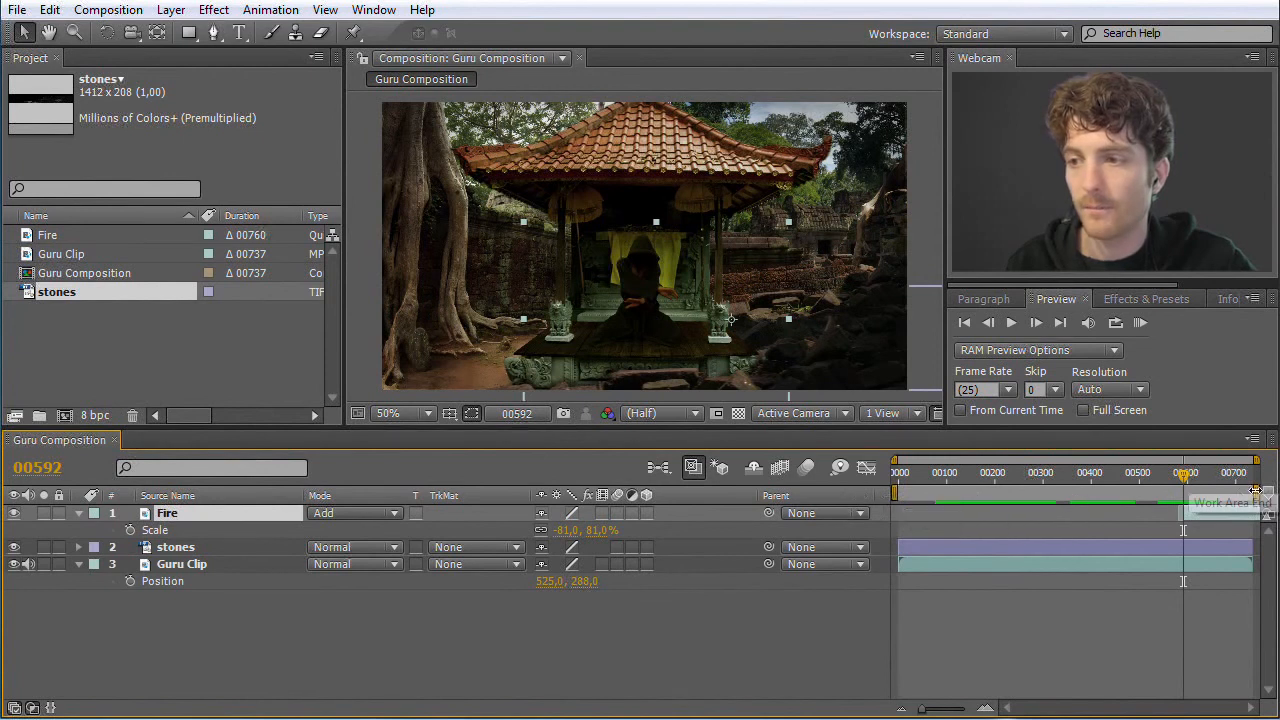
left_click(1253, 474)
left_click_drag(1248, 487, 1086, 485)
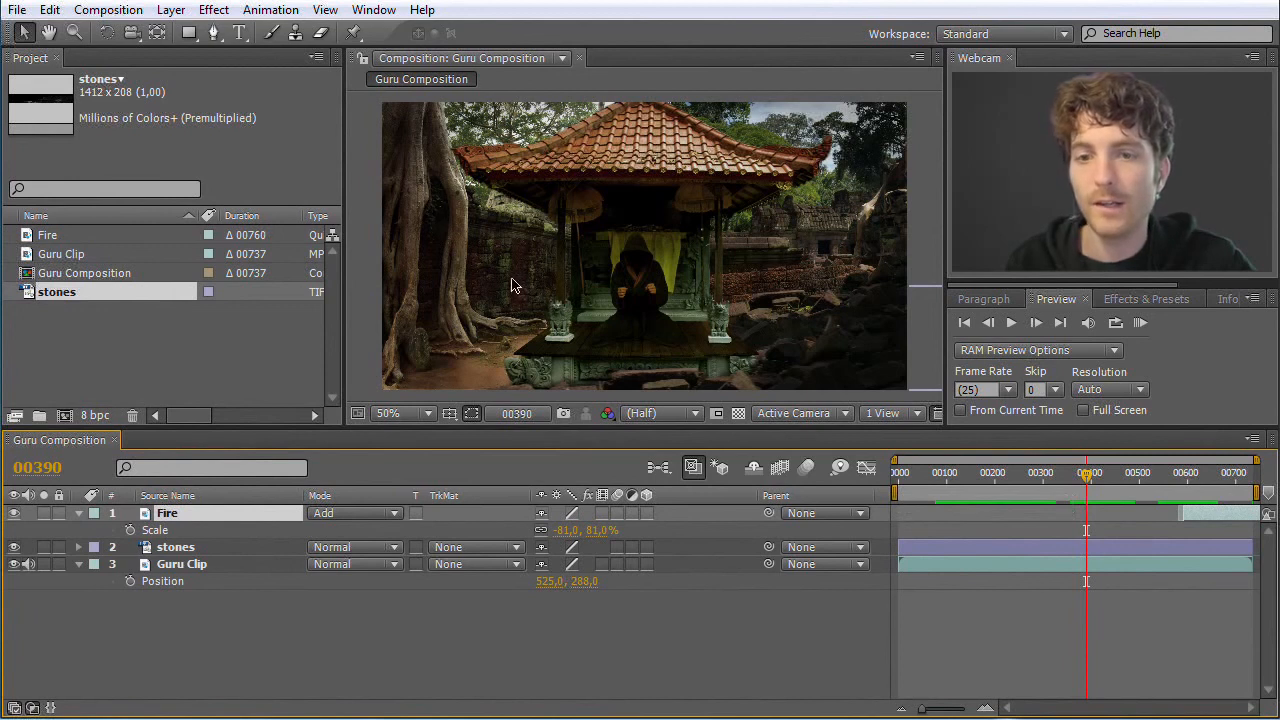
Add Guru Composition to the render queue, and choose Best Settings as its render settings
left_click(128, 12)
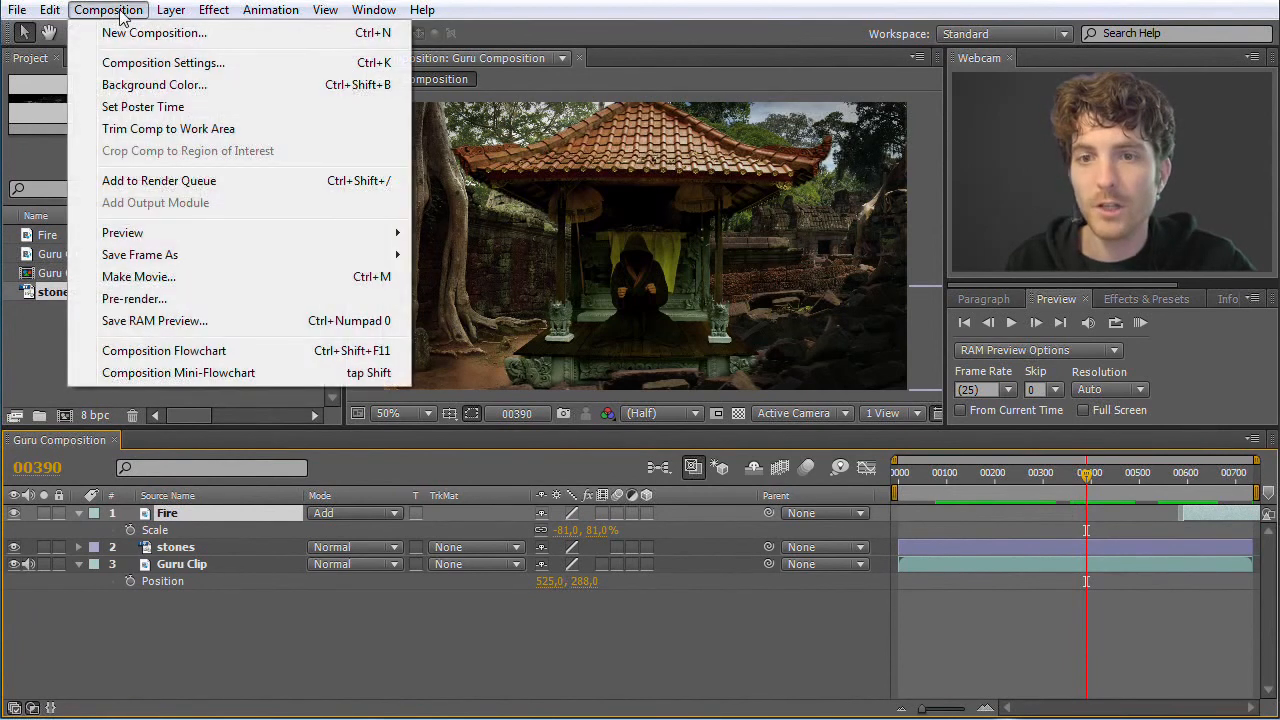
left_click(153, 184)
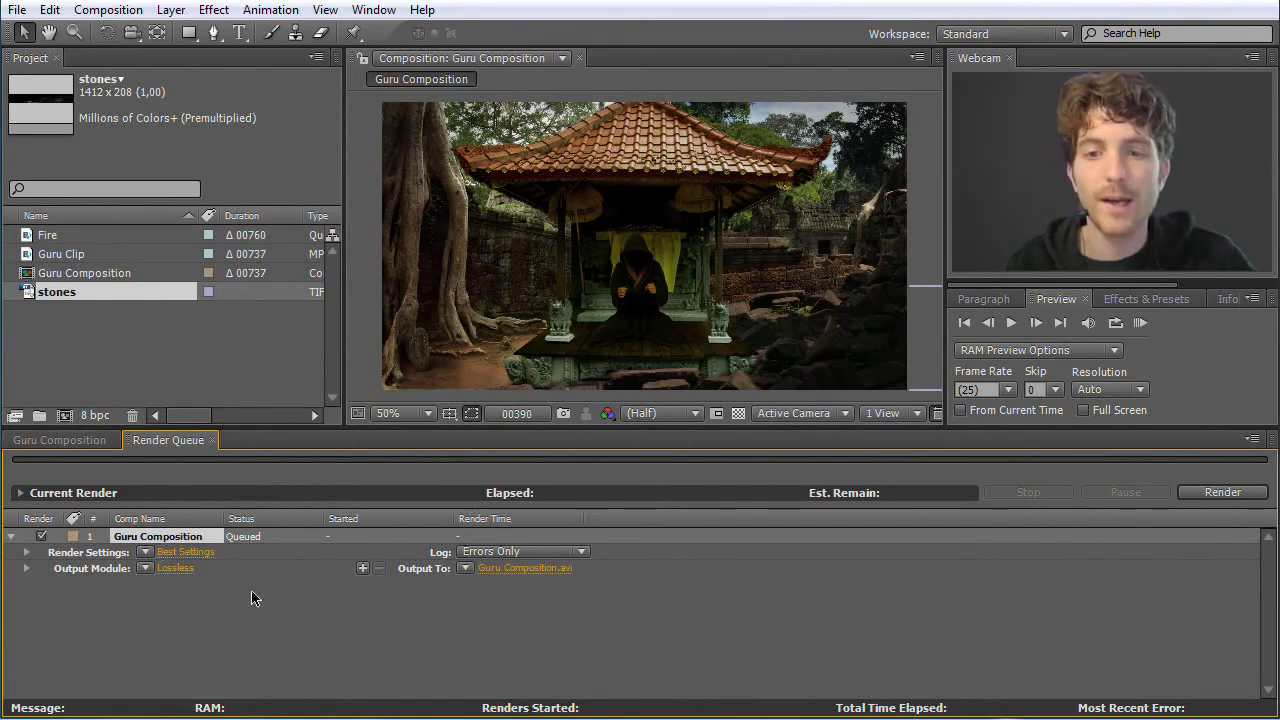
left_click(144, 553)
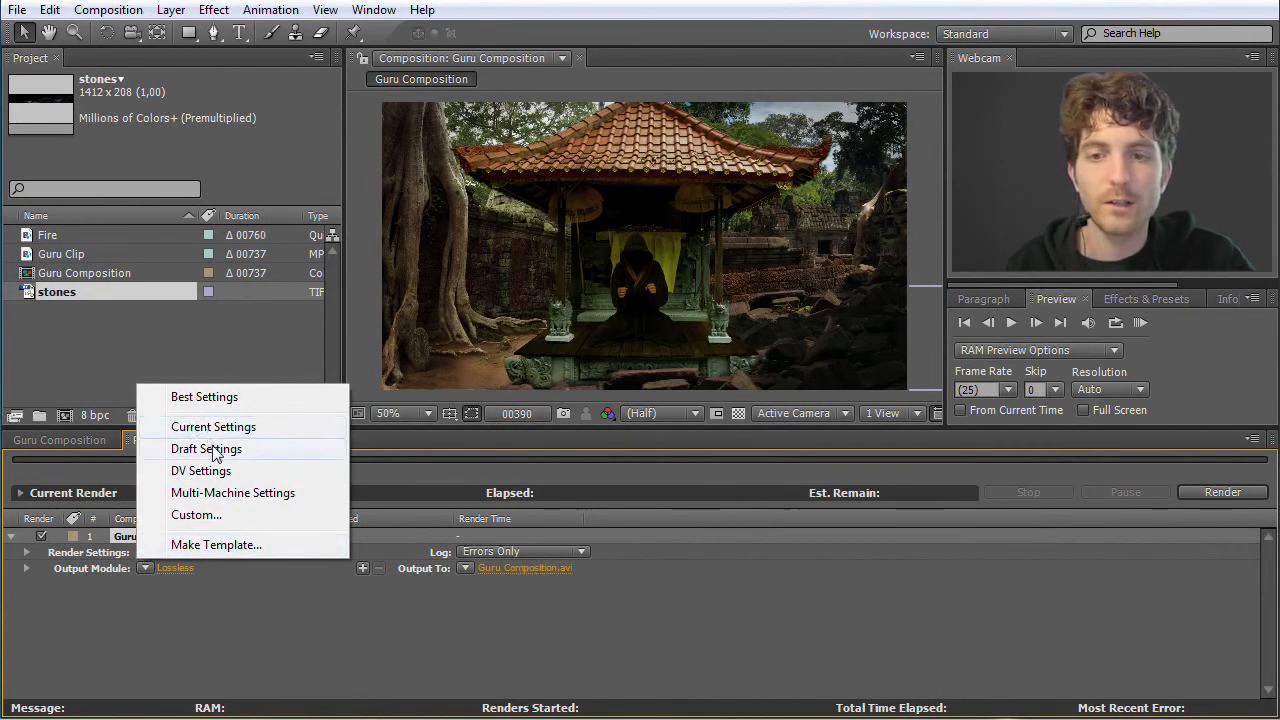
left_click(215, 397)
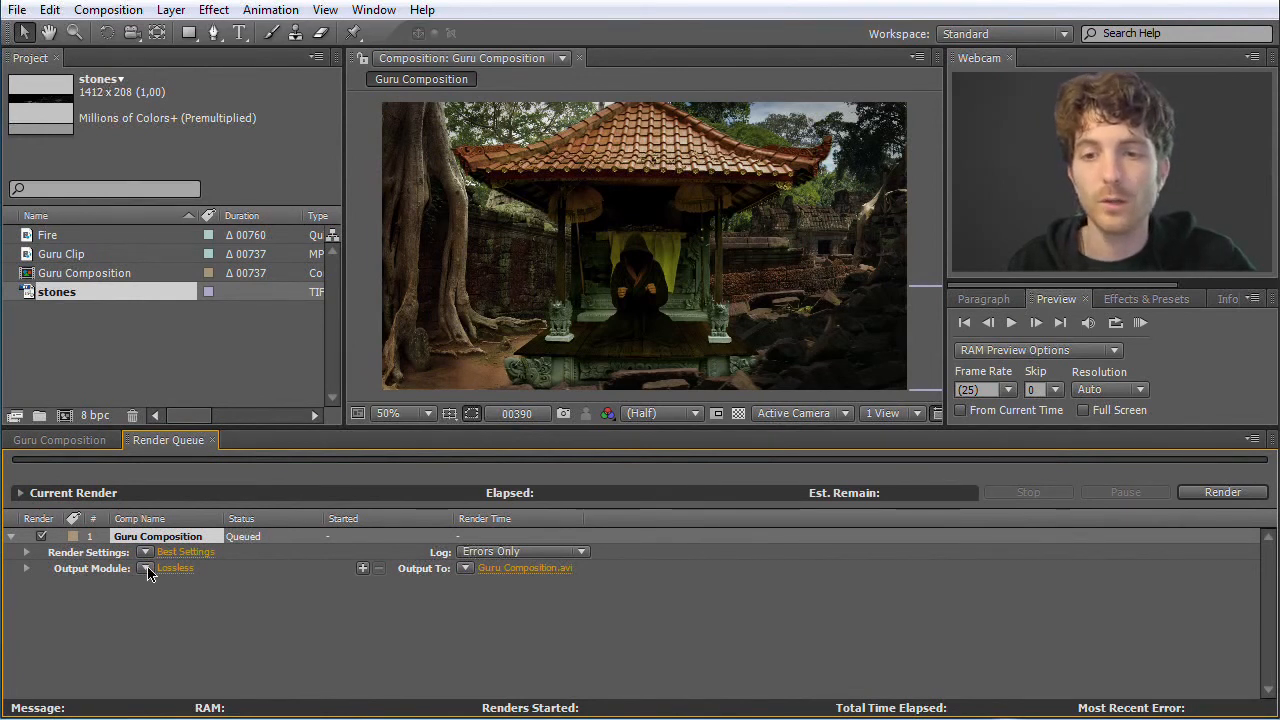
Choose the Lossless template as the output module for the queued Guru Composition
left_click(147, 567)
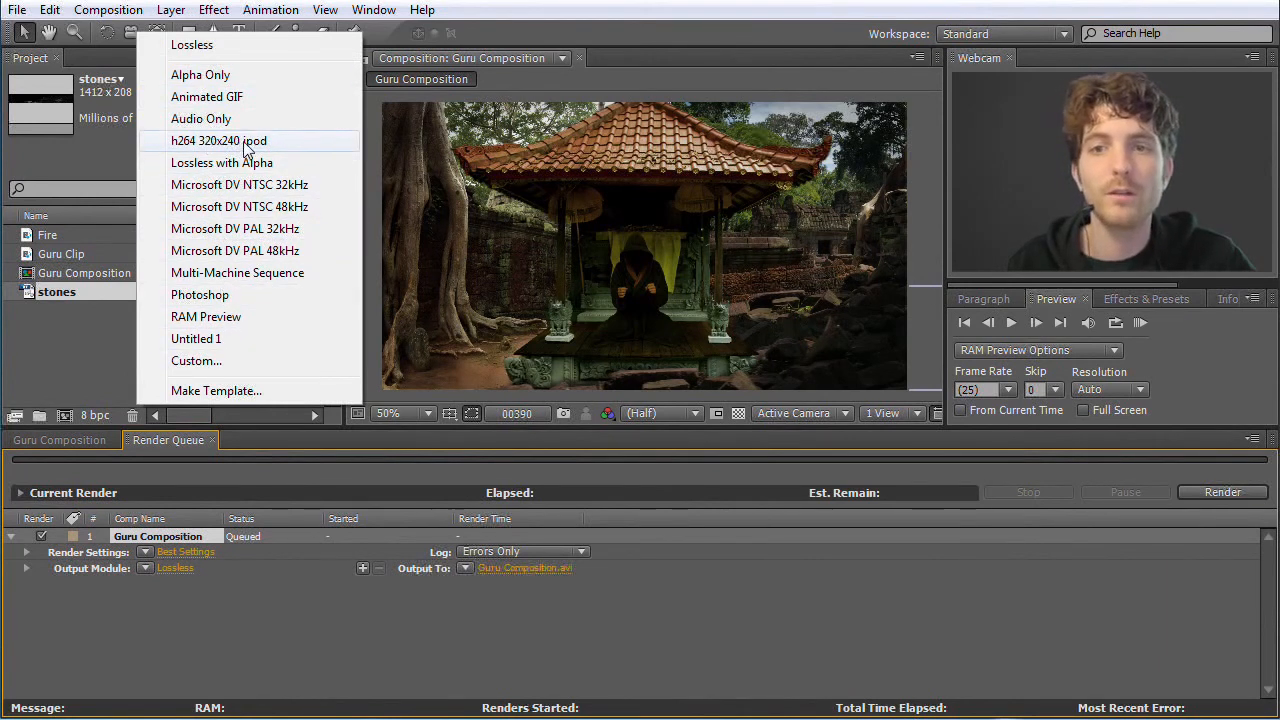
left_click(233, 48)
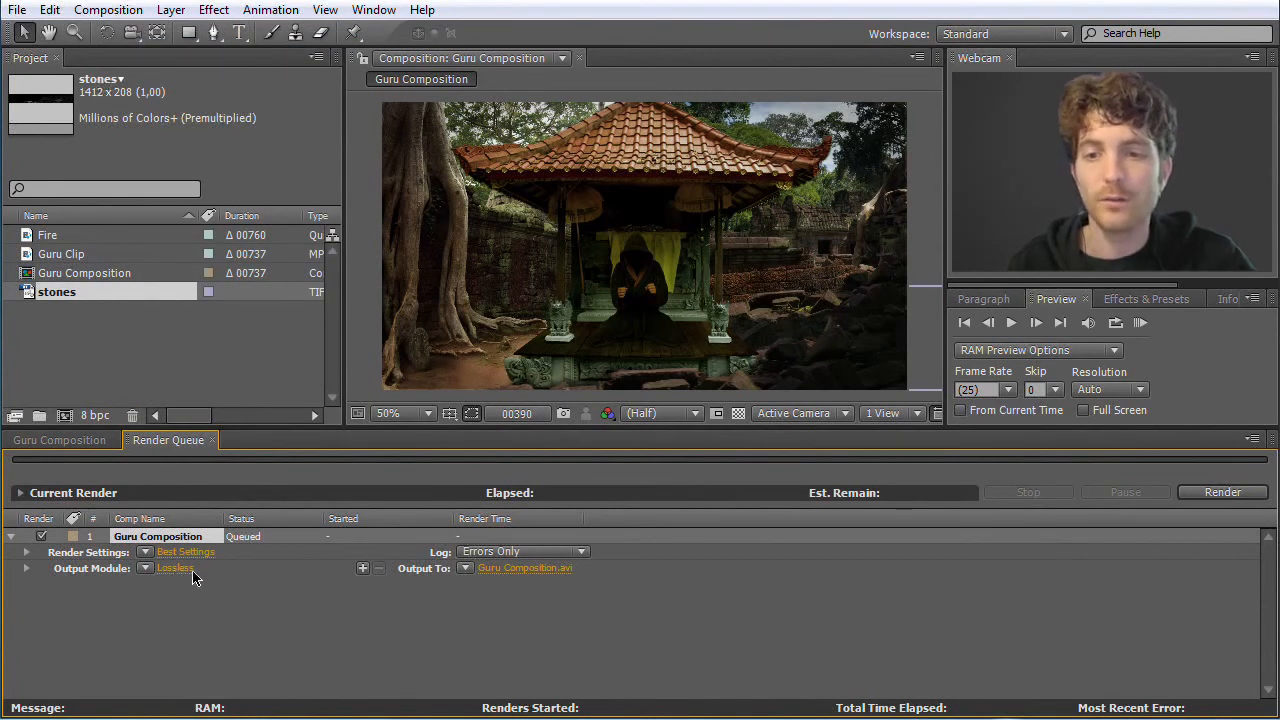
left_click(145, 569)
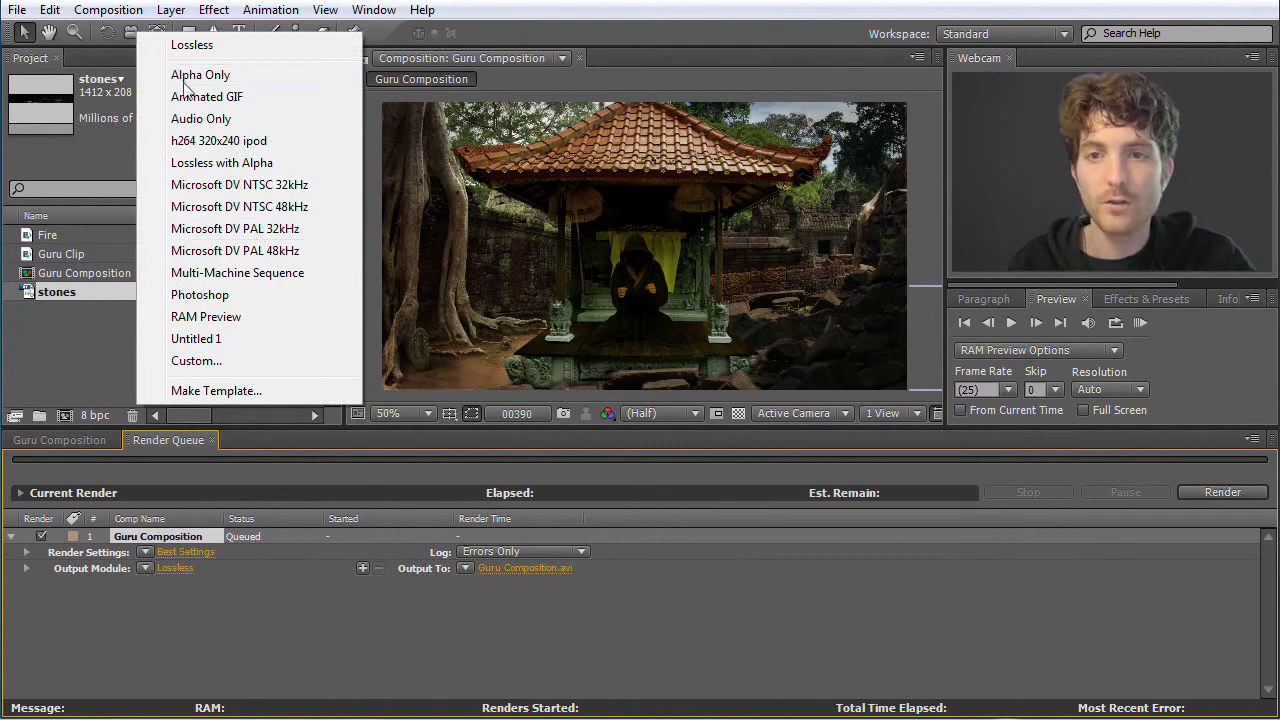
left_click(212, 48)
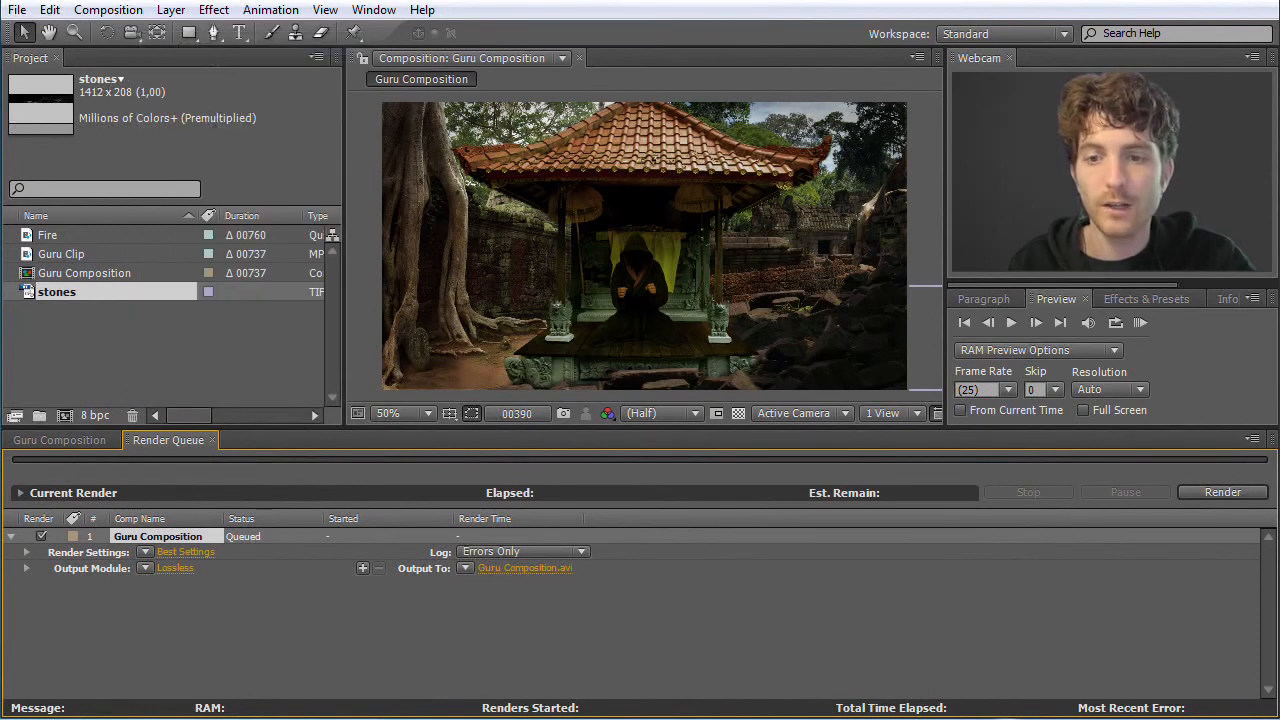
Set the output module's format to TIFF Sequence, and save the output as Guru Composition_[#####].tif in the source video tifs folder
left_click(180, 570)
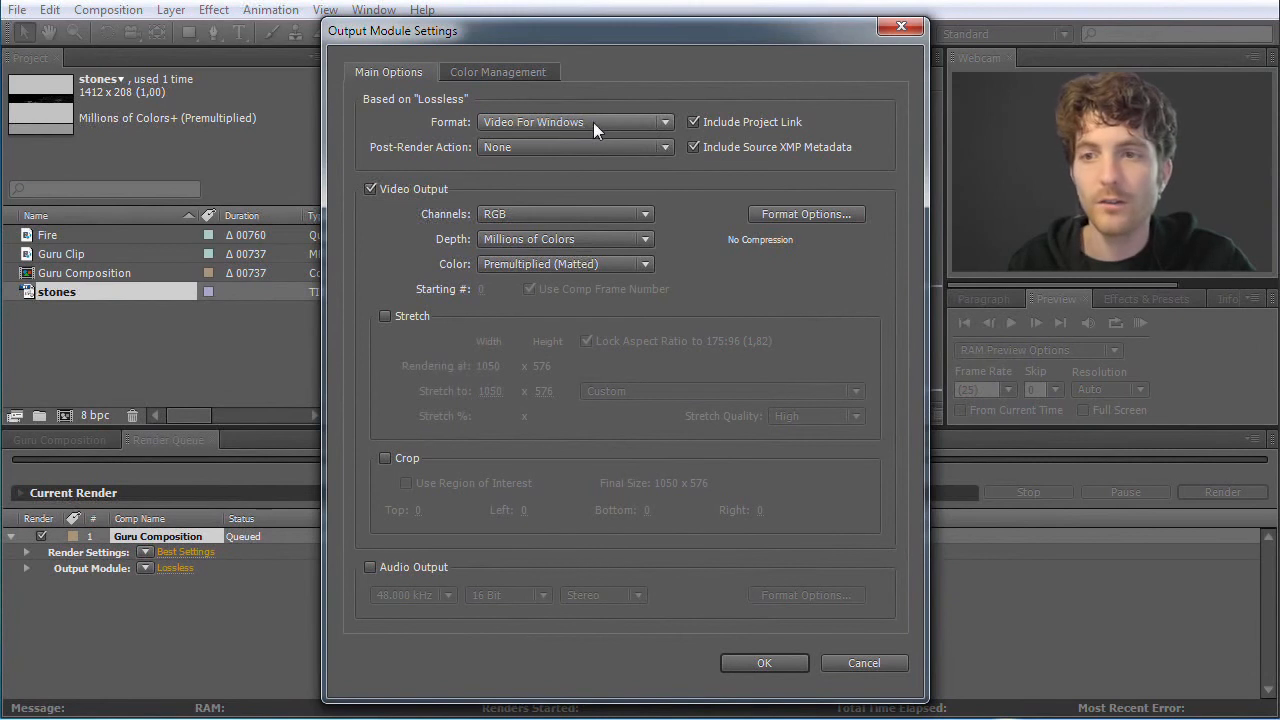
left_click(664, 123)
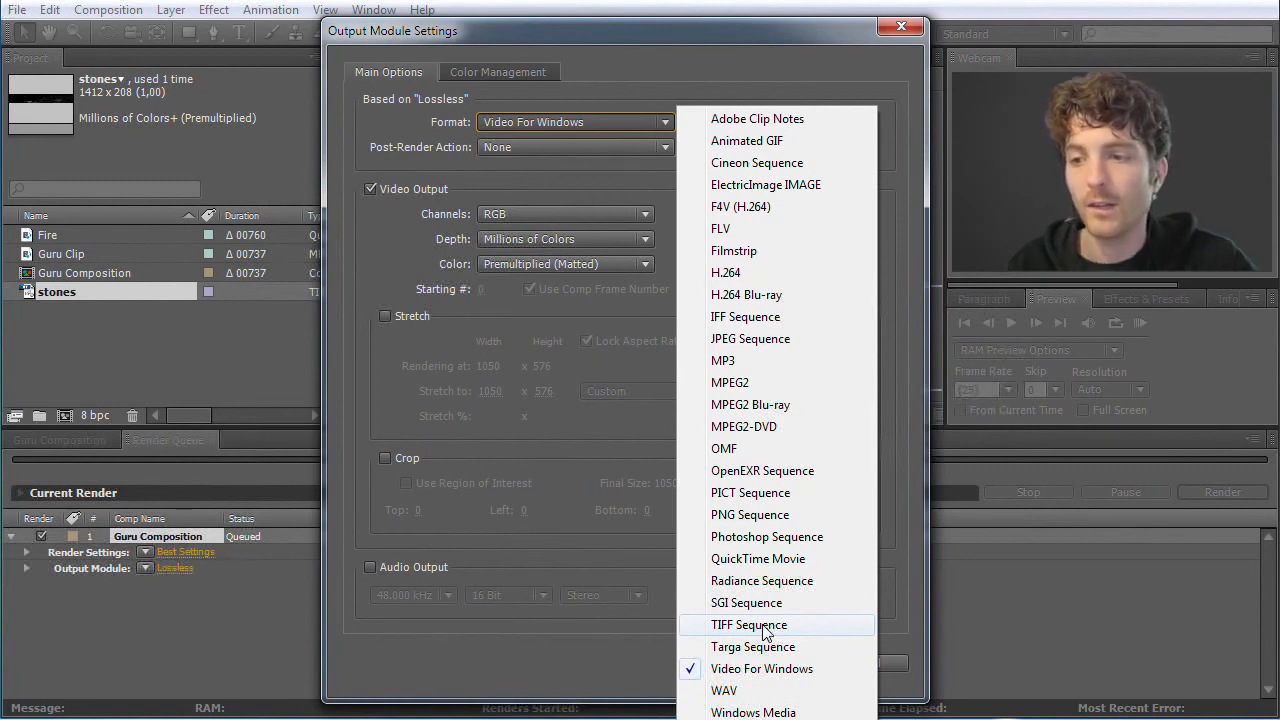
left_click(765, 628)
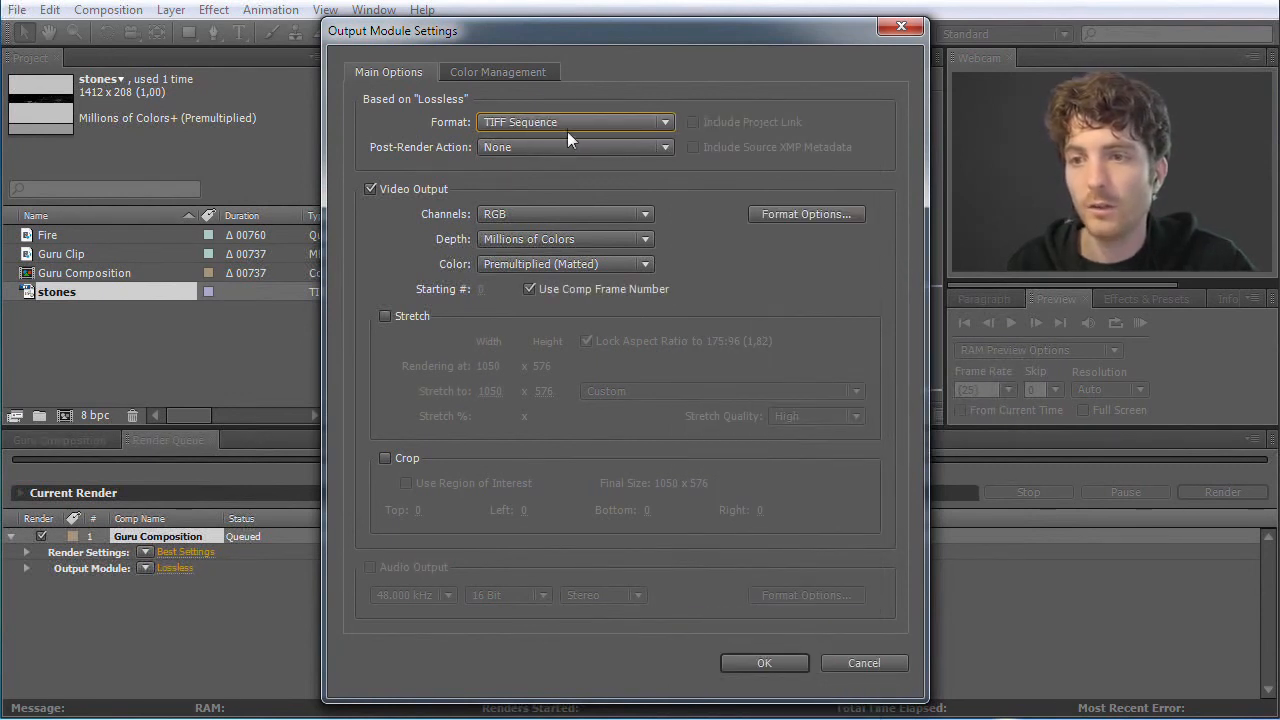
left_click(764, 664)
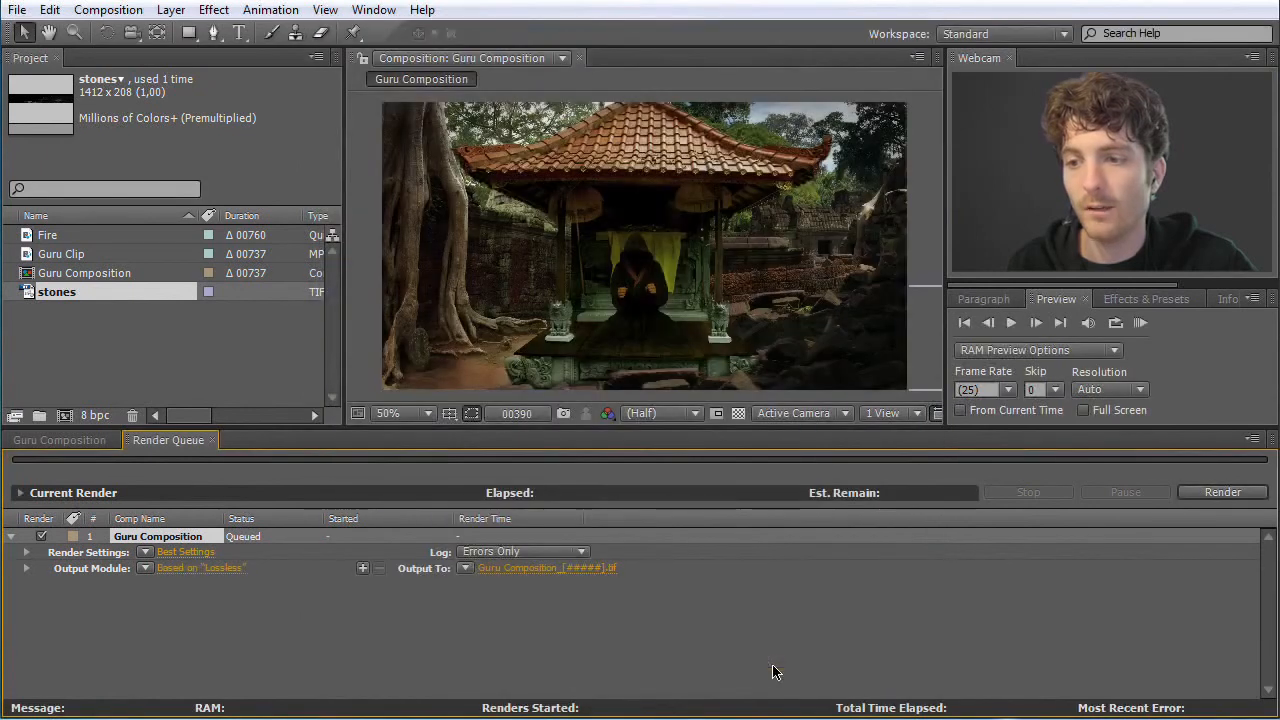
left_click(519, 568)
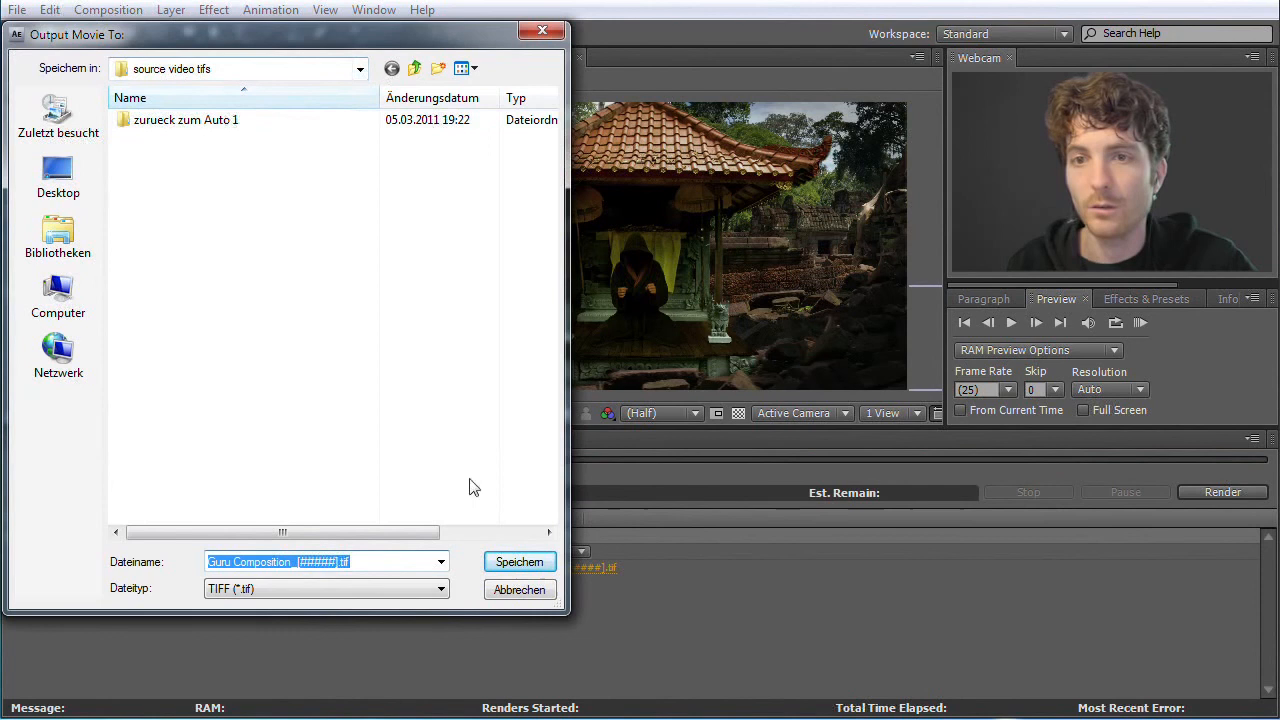
left_click(529, 563)
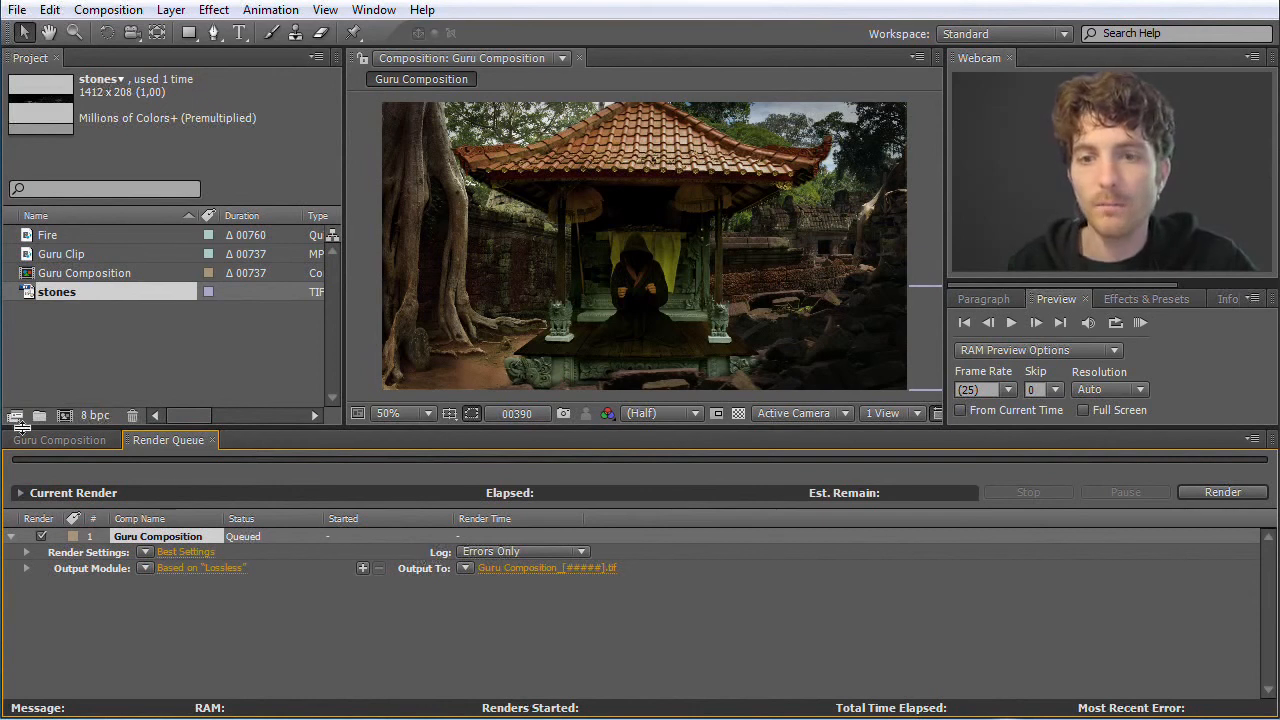
Shorten Guru Composition's work area so it starts shortly before the Fire layer, with the current-time indicator at frame 590
left_click(70, 441)
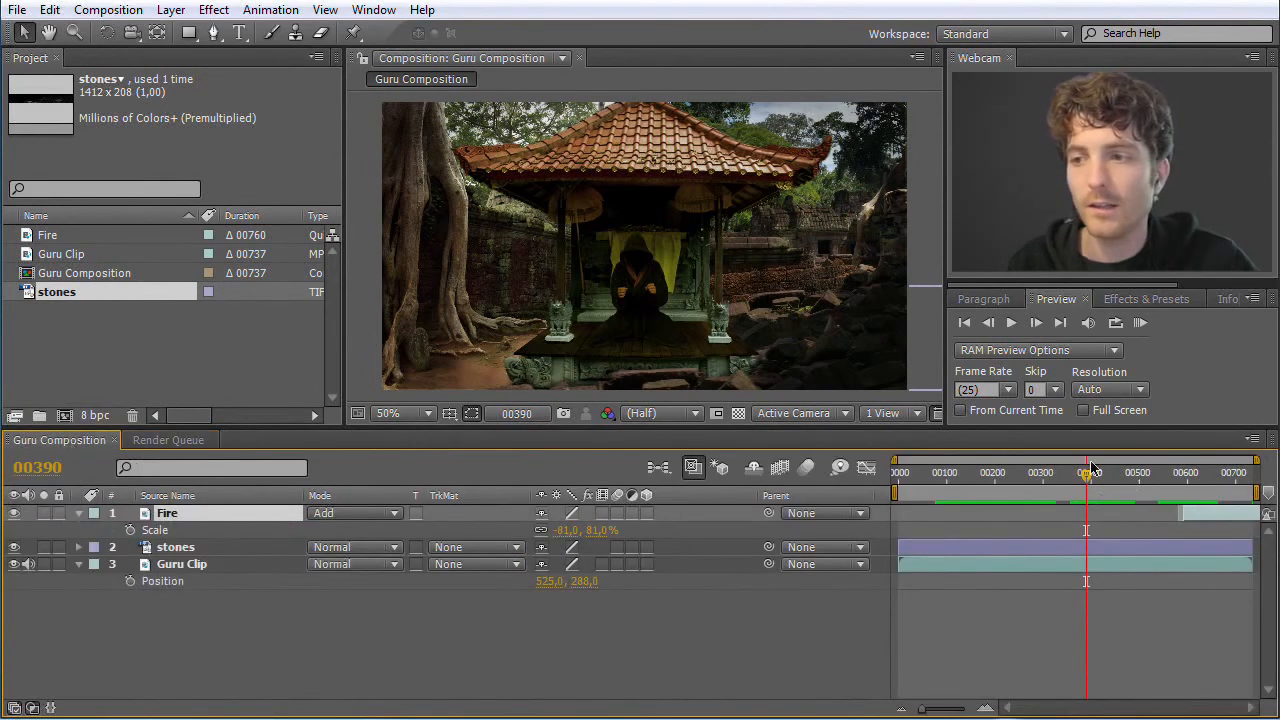
left_click_drag(1092, 476, 1194, 476)
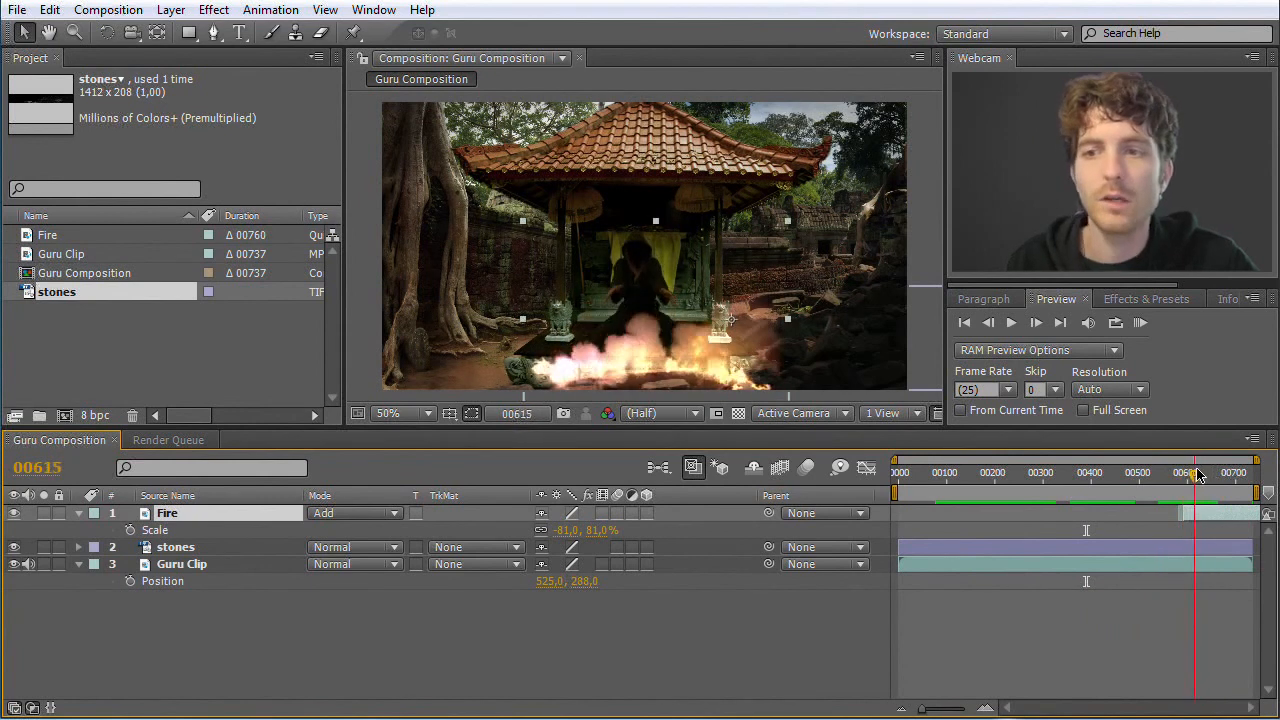
mouse_move(1194, 476)
left_mouse_down()
mouse_move(1246, 478)
mouse_move(1010, 480)
mouse_move(1222, 478)
mouse_move(1184, 478)
left_mouse_up()
left_click_drag(897, 491, 1163, 493)
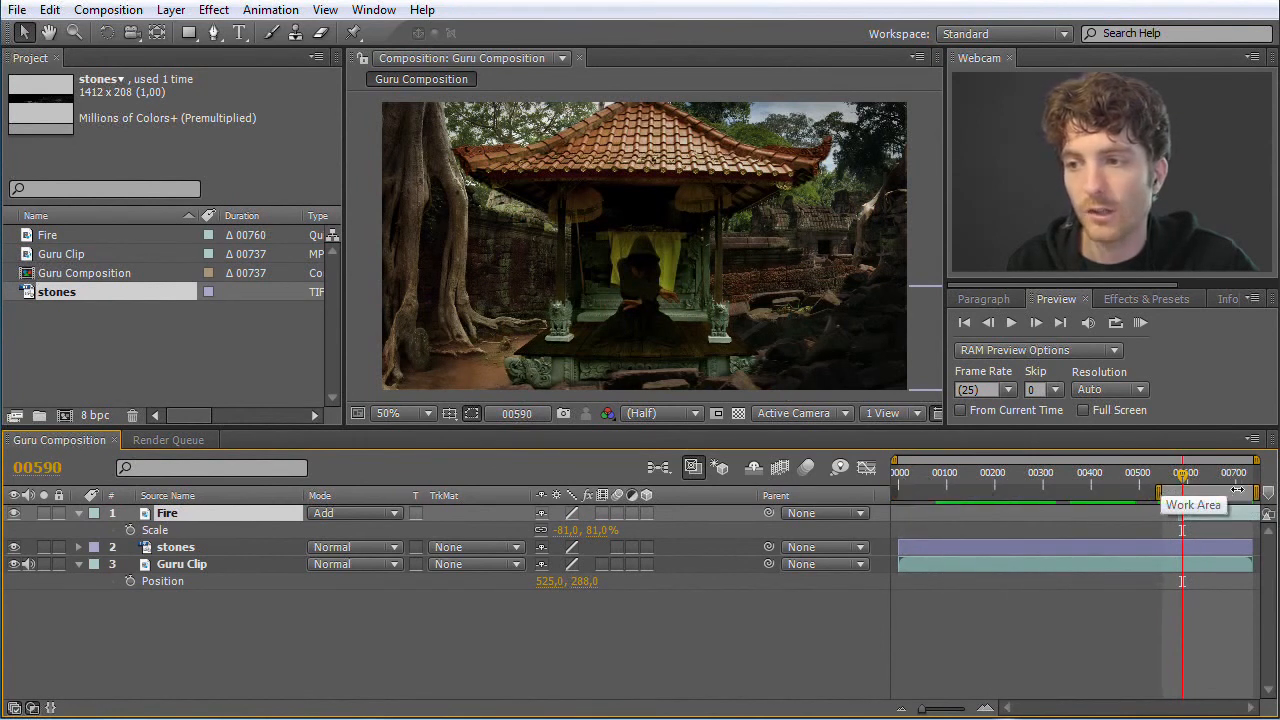
Move the current-time indicator to frame 592, and extend the work area back to the start of Guru Composition
mouse_move(1183, 474)
left_mouse_down()
mouse_move(1230, 482)
mouse_move(1190, 483)
left_mouse_up()
key("b")
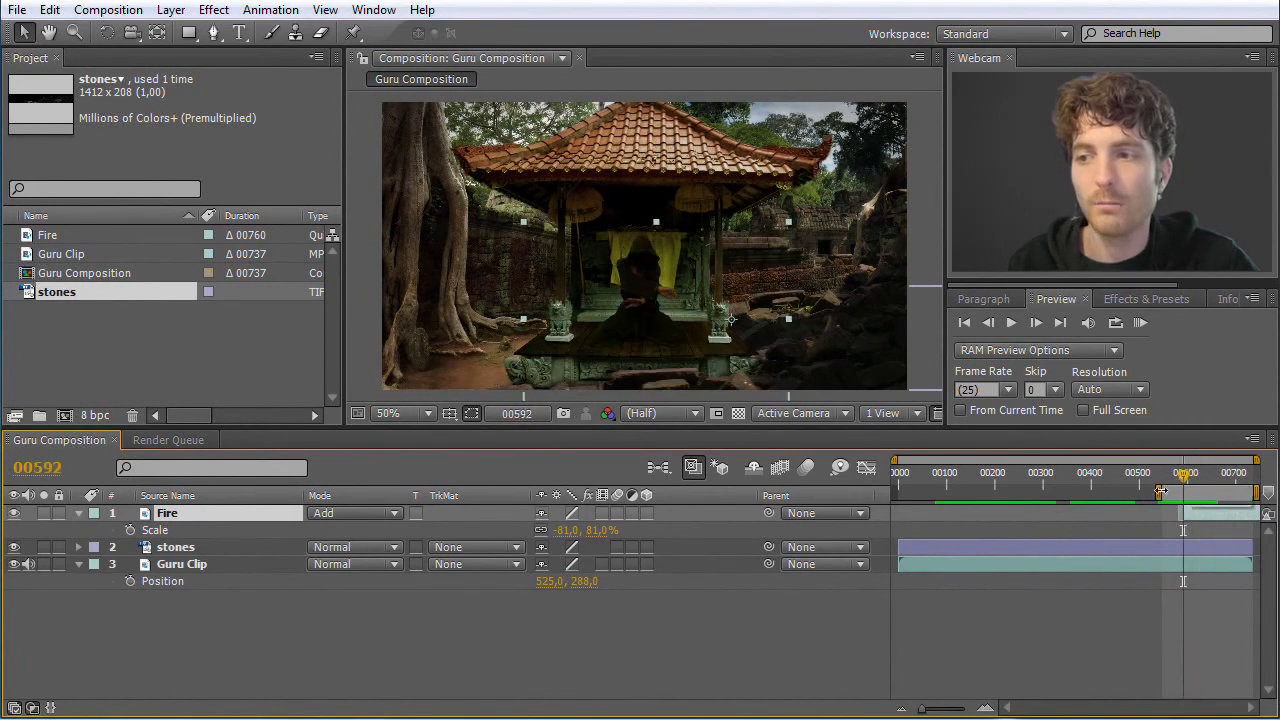
left_click_drag(1165, 490, 886, 492)
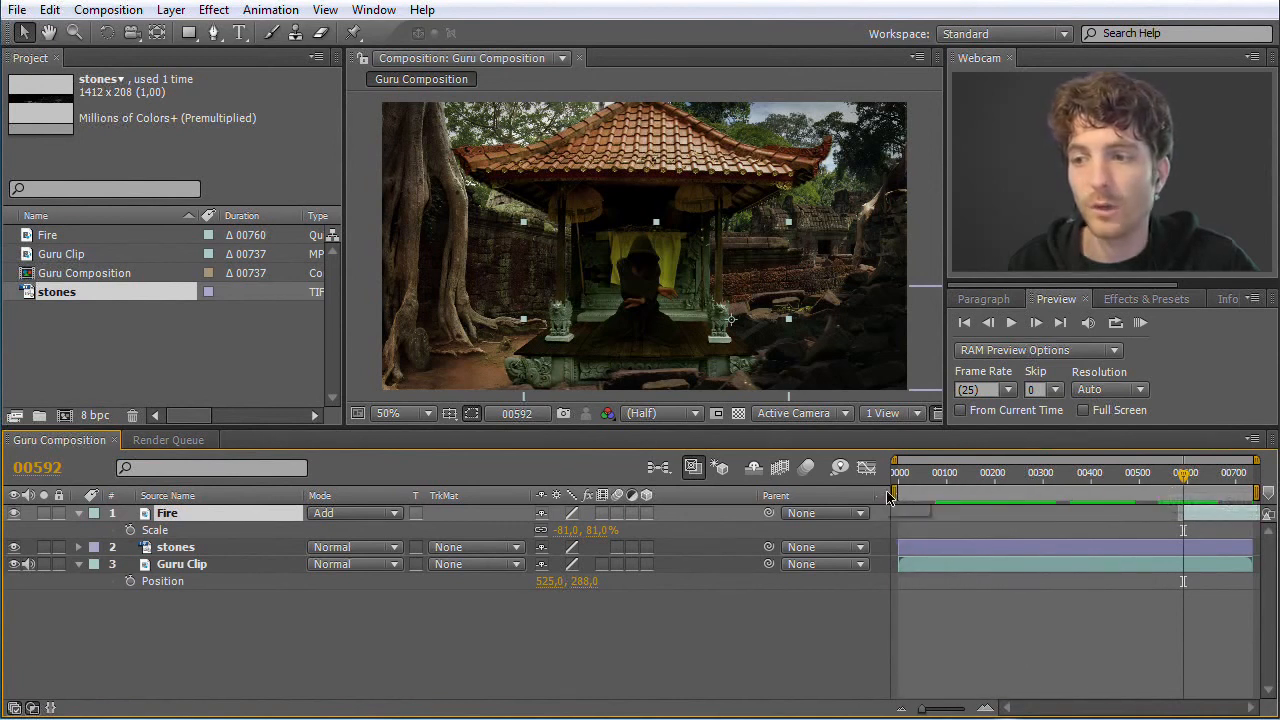
Check the time span in the queued Guru Composition's render settings, and leave the settings without changing them
left_click(198, 437)
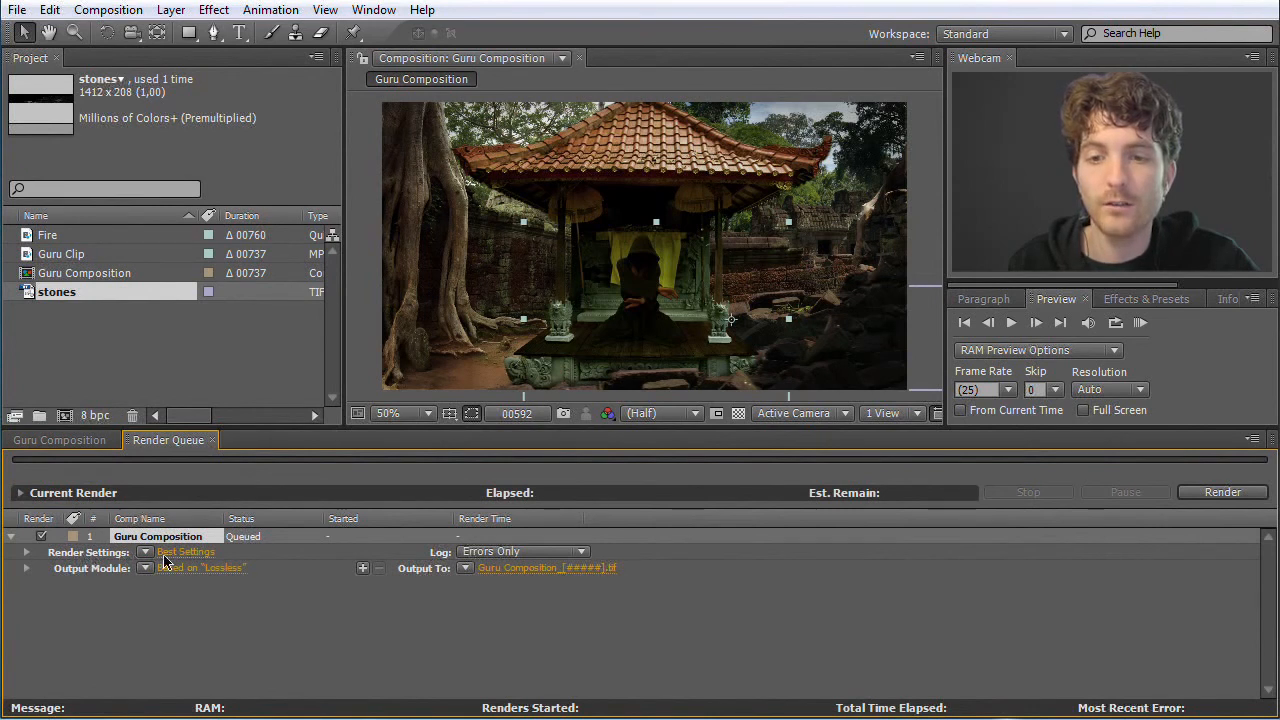
left_click(182, 553)
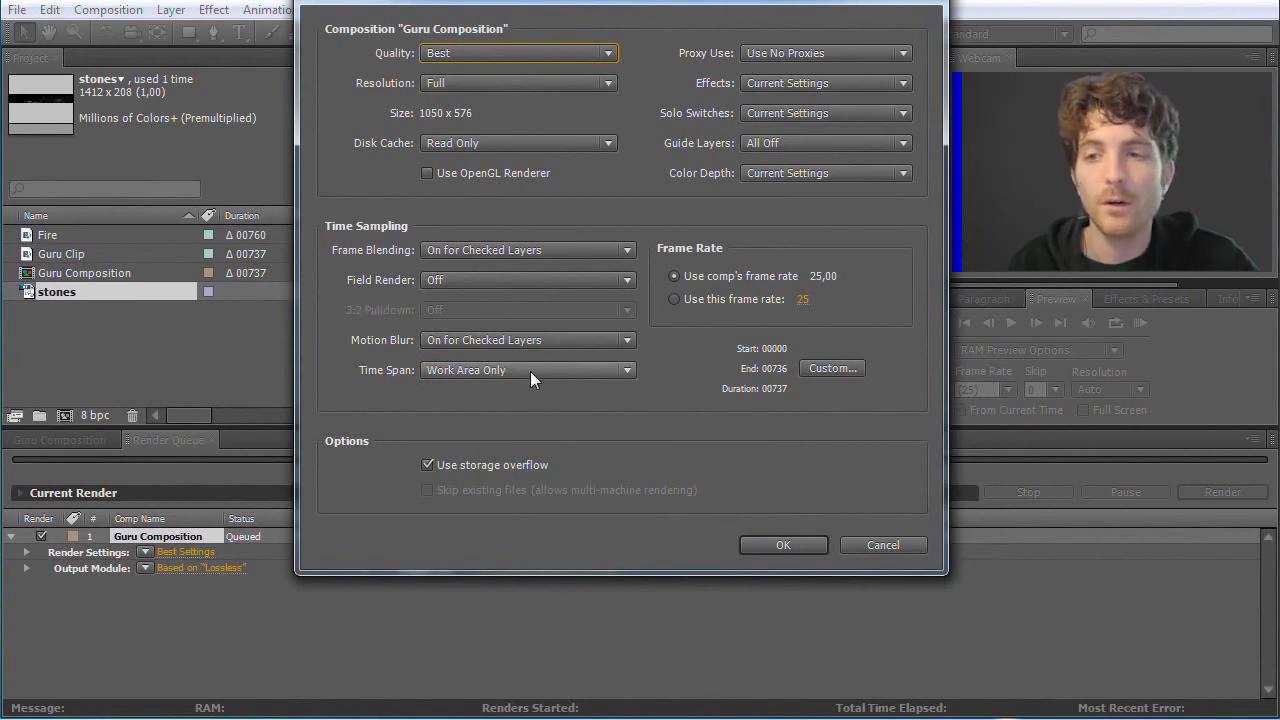
left_click(883, 545)
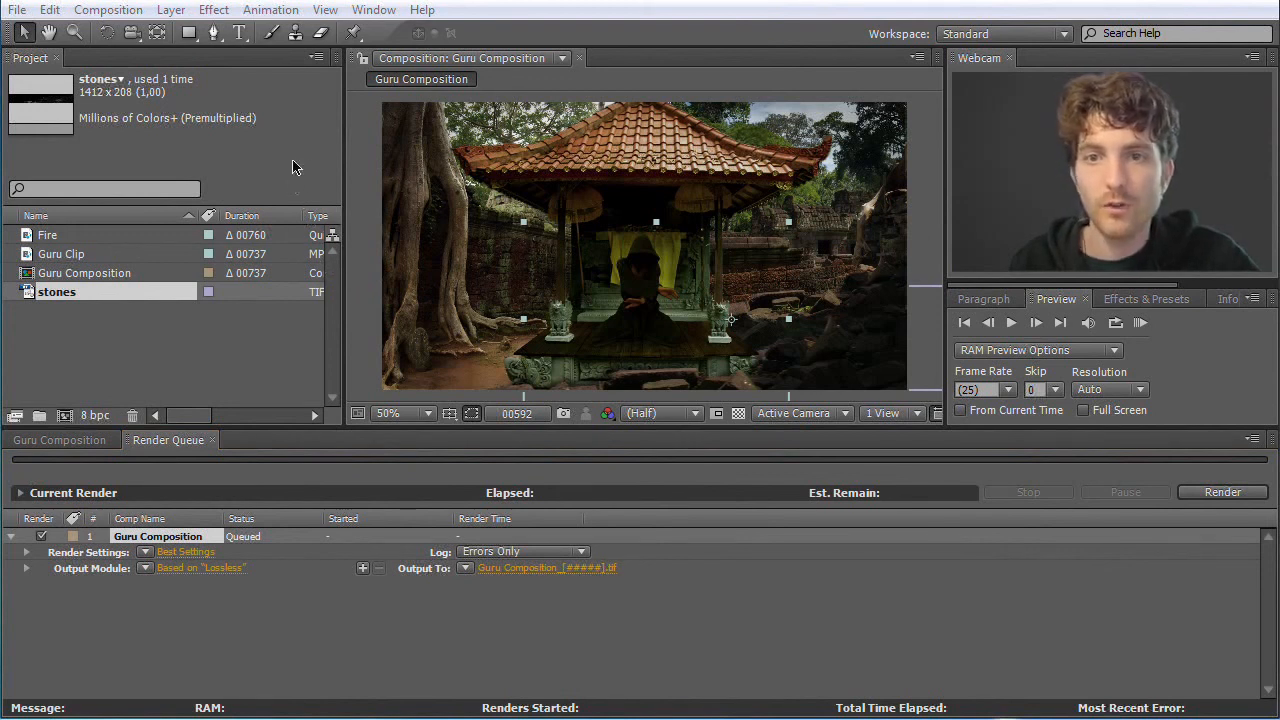
Switch to Adobe Media Encoder and reposition its window so the whole encoding queue is in view
left_click(17, 10)
left_click(47, 93)
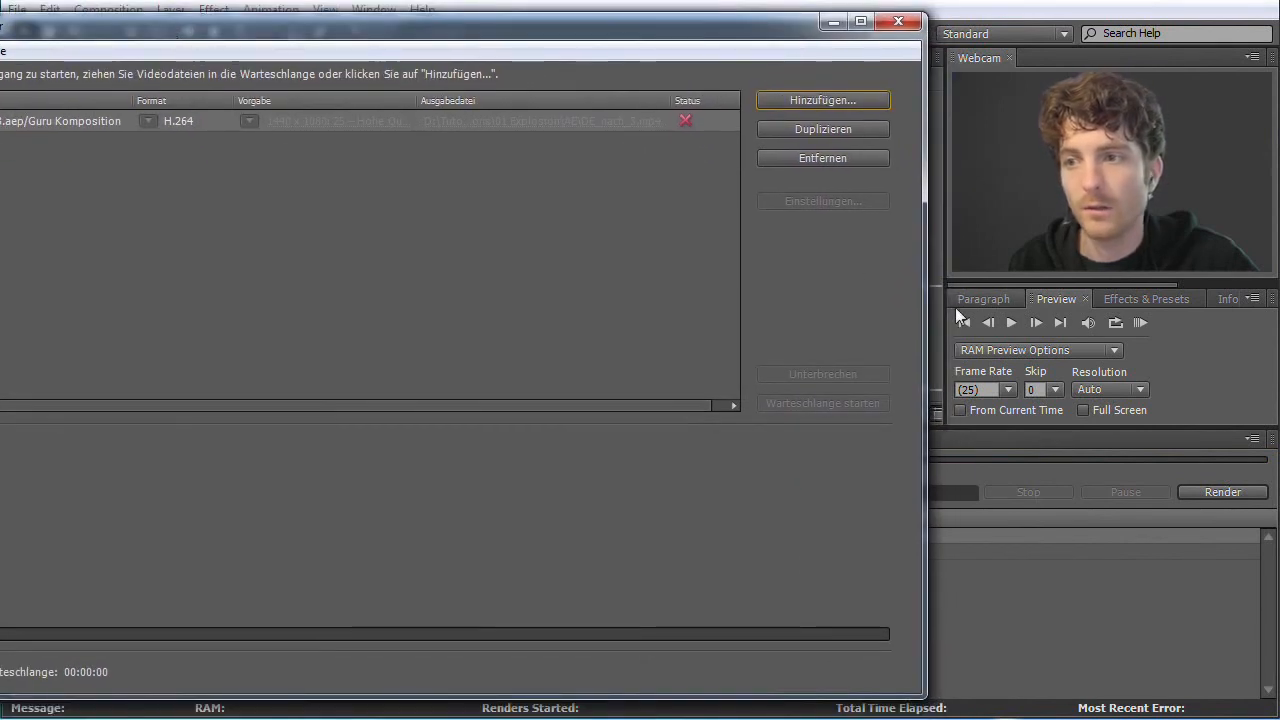
left_click_drag(925, 309, 365, 314)
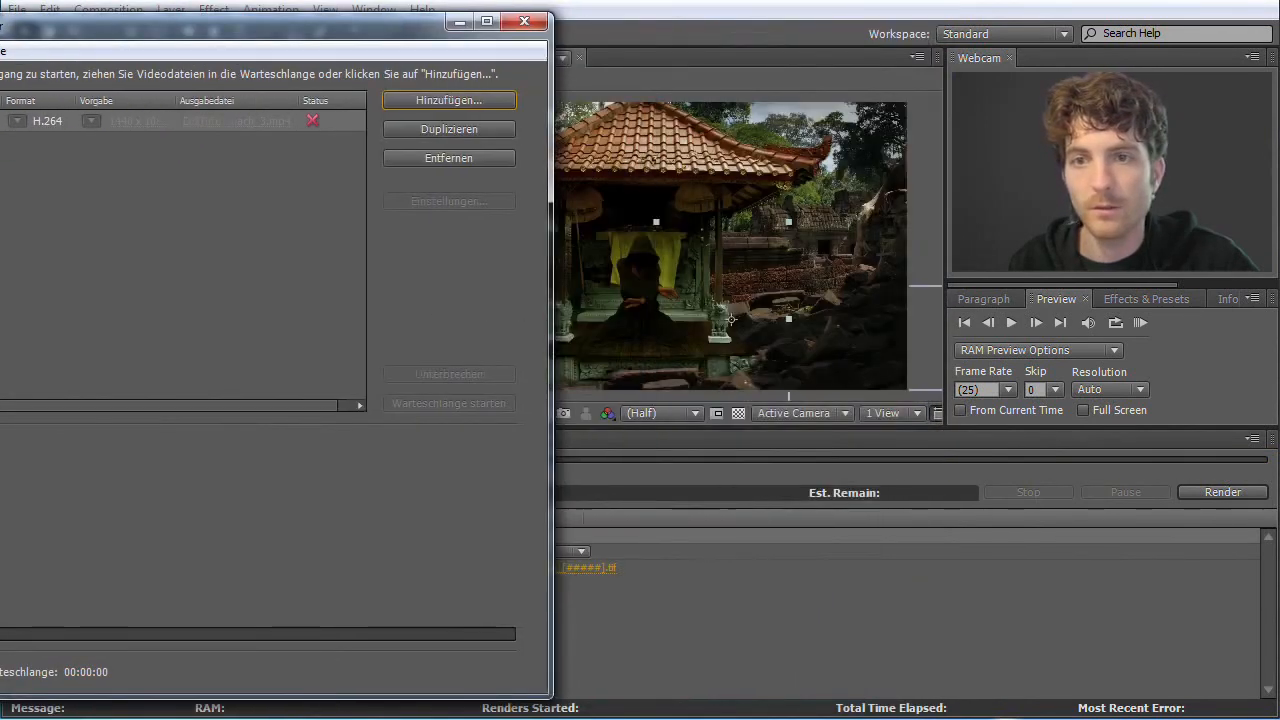
left_click_drag(128, 37, 336, 35)
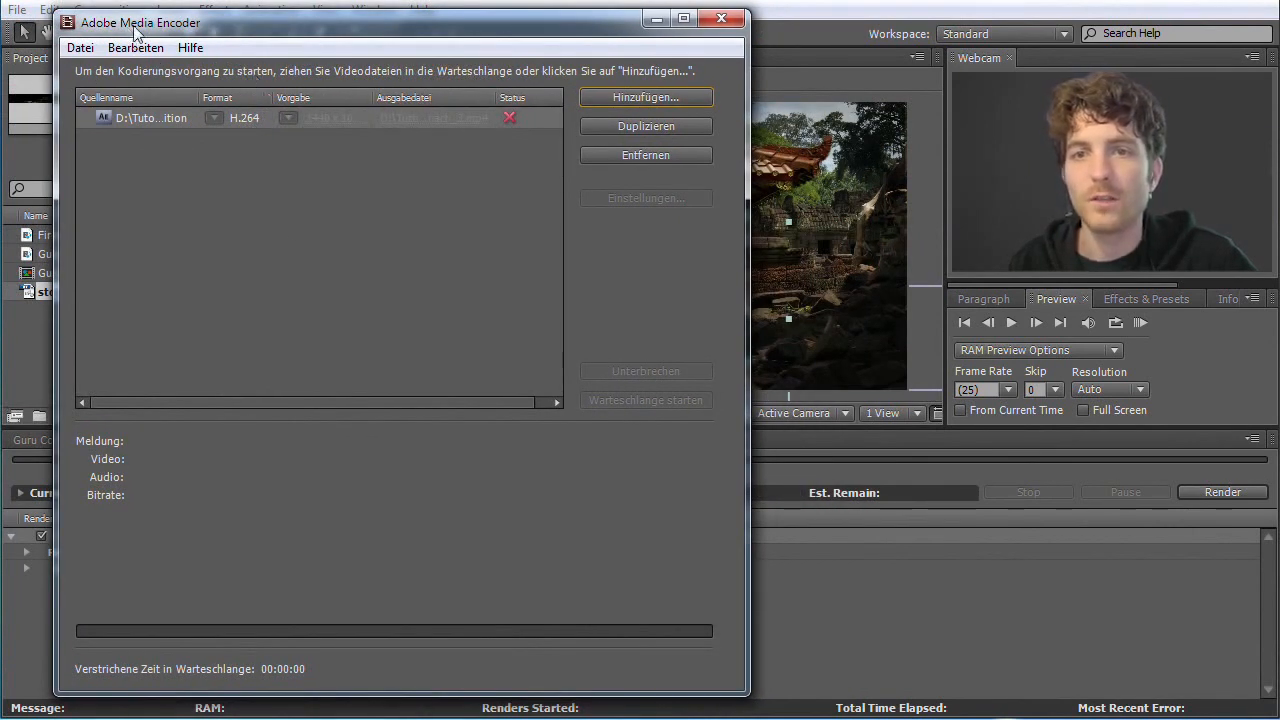
Add Guru Composition from the EN_nach_2.aep After Effects project in the 01 Explosion AE folder to the encoding queue
left_click(81, 48)
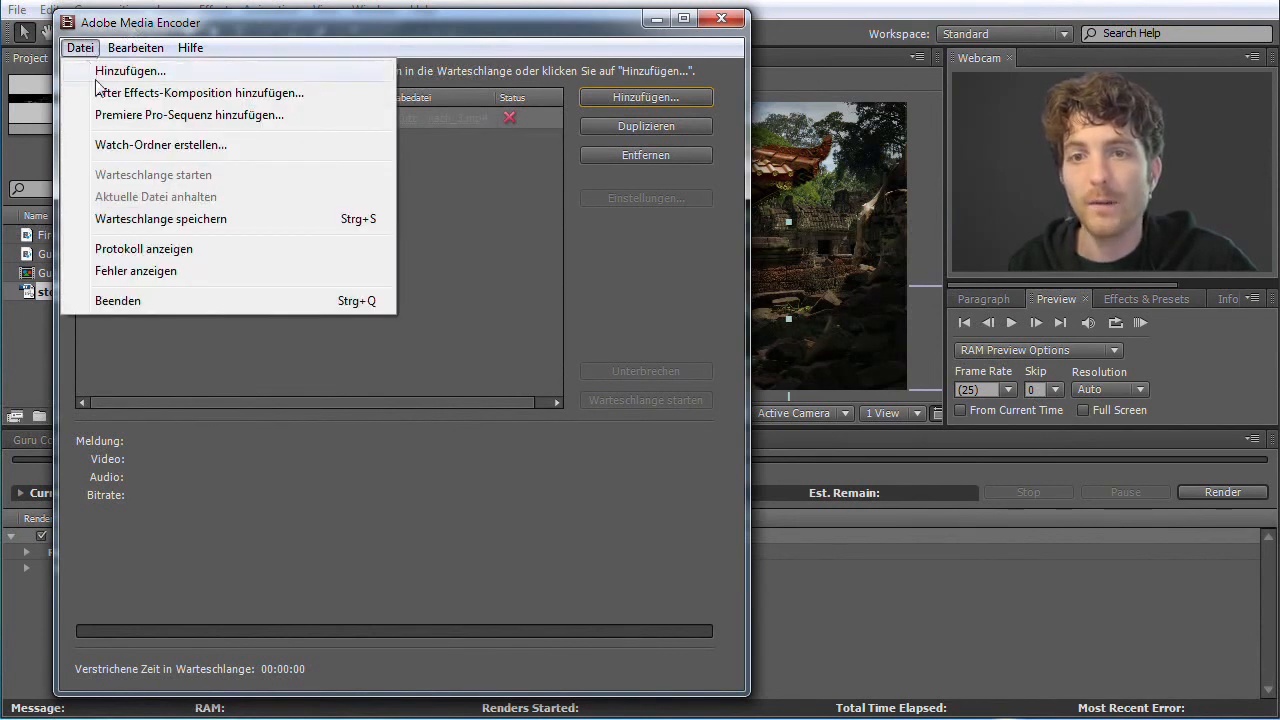
left_click(223, 92)
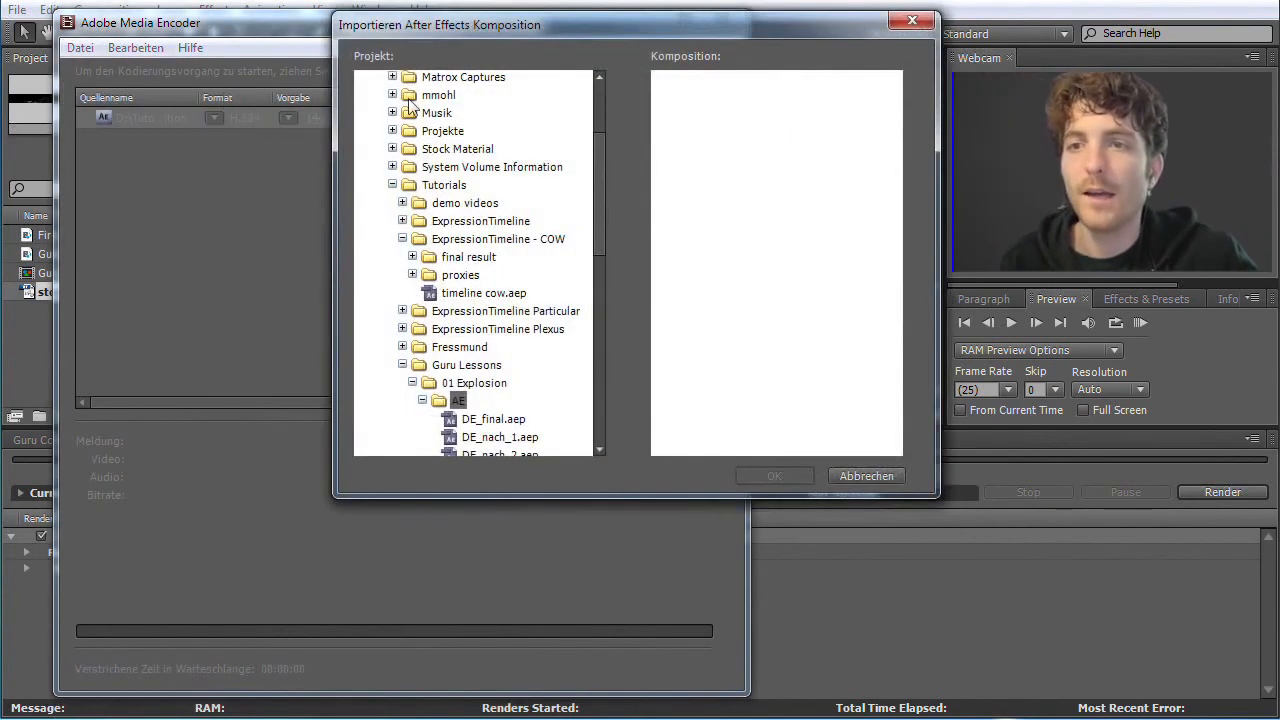
left_click_drag(473, 33, 261, 95)
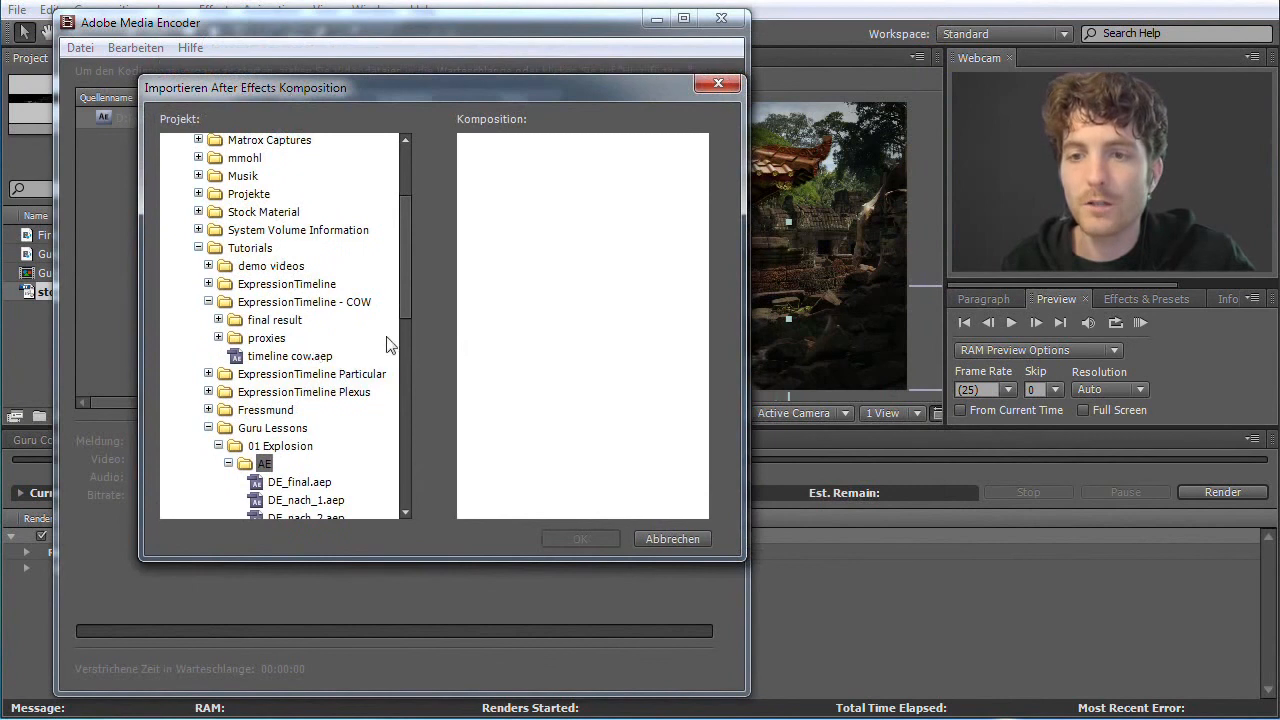
scroll(403, 290, "up", 4)
scroll(403, 310, "down", 5)
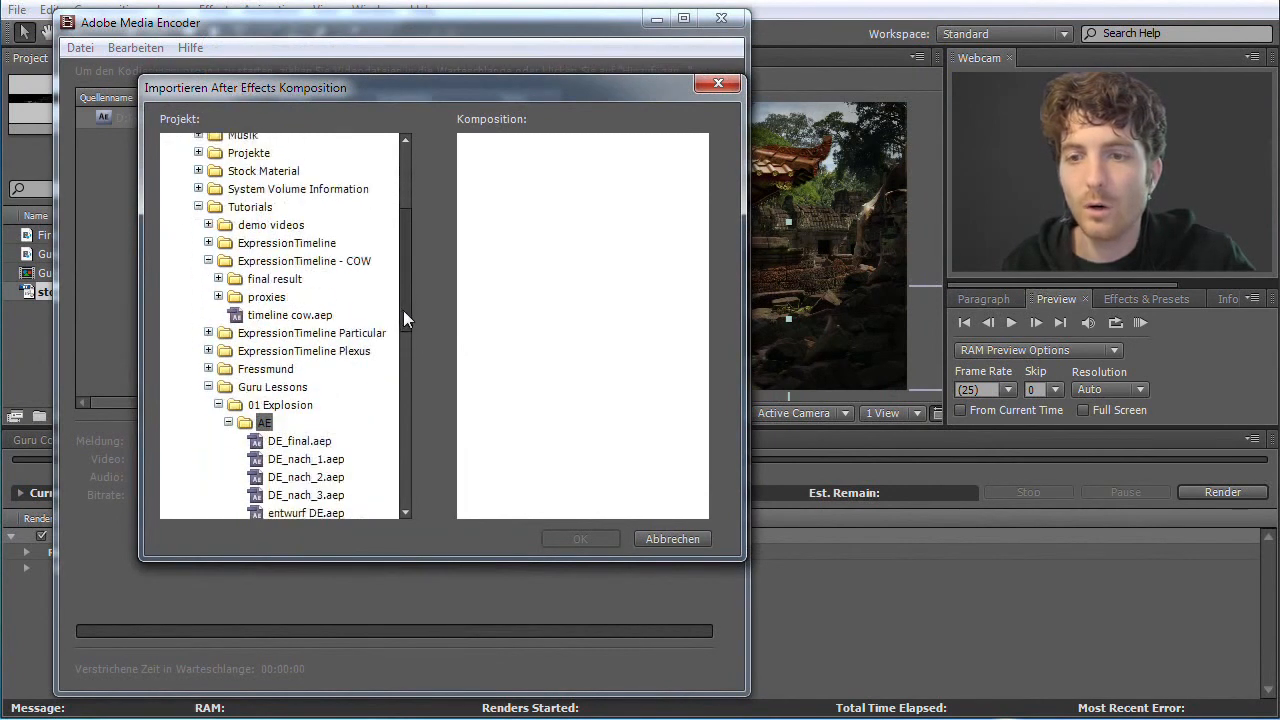
scroll(406, 340, "down", 1)
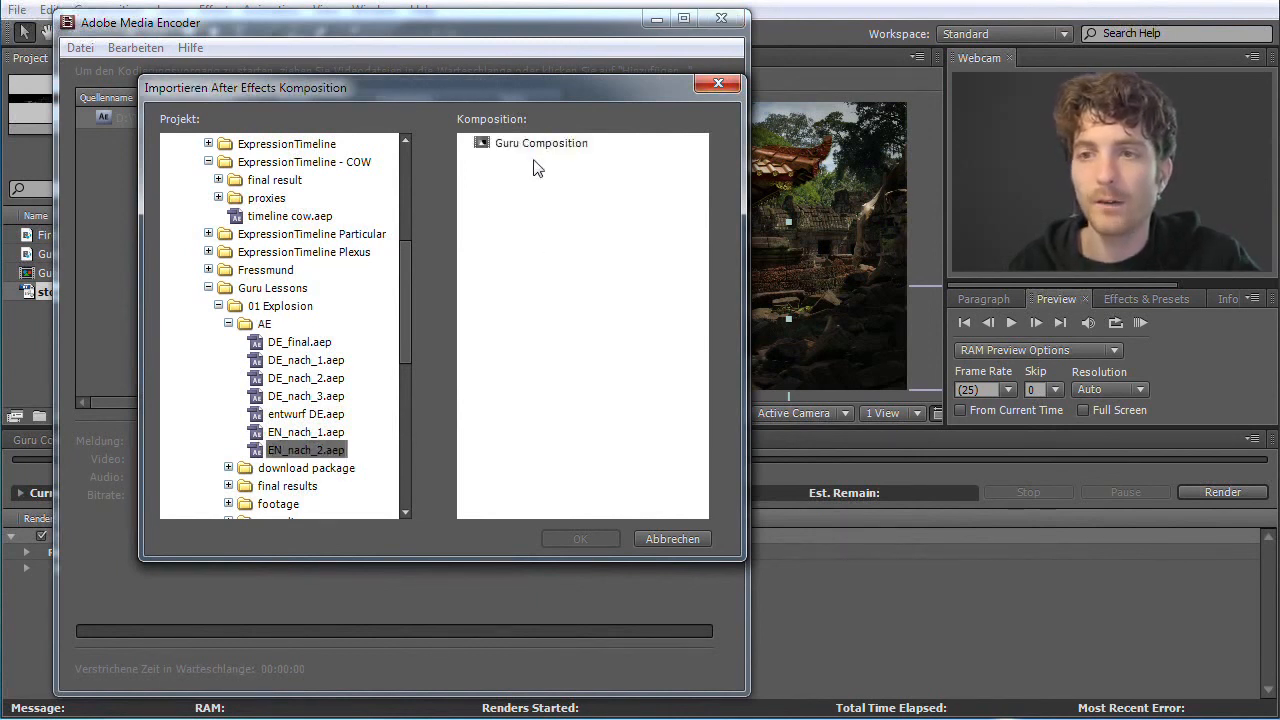
left_click(533, 146)
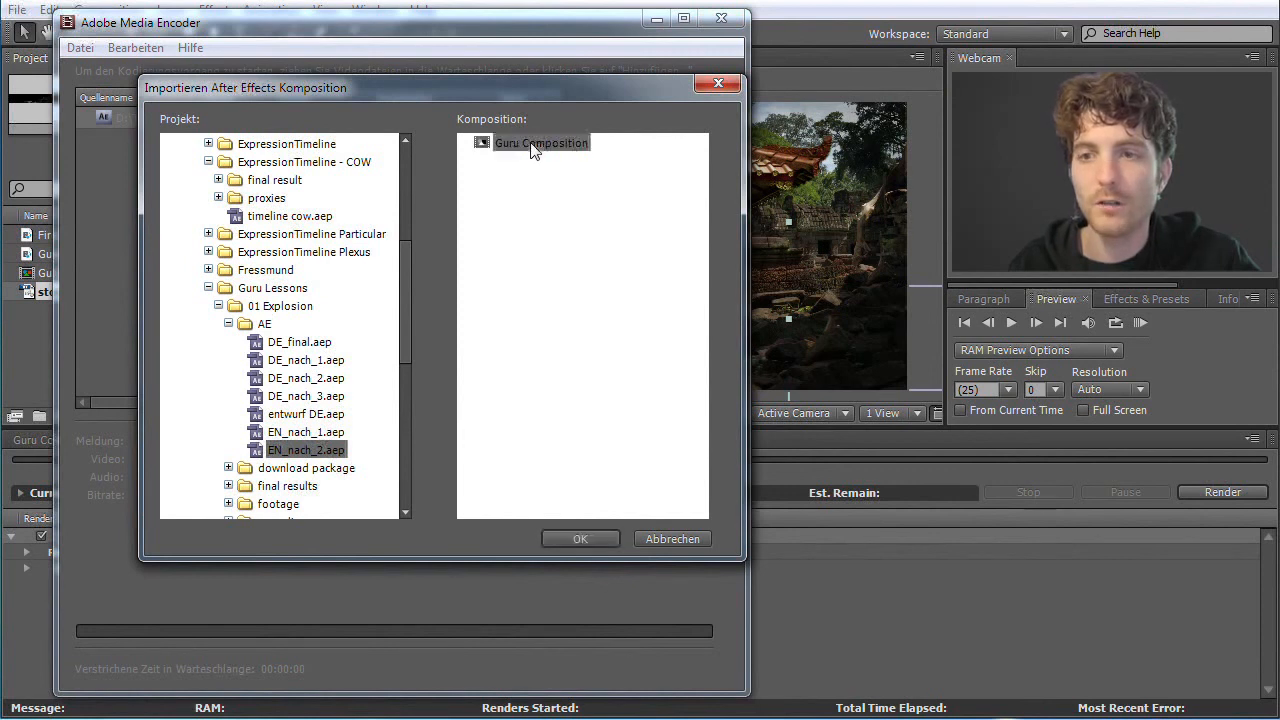
left_click(580, 539)
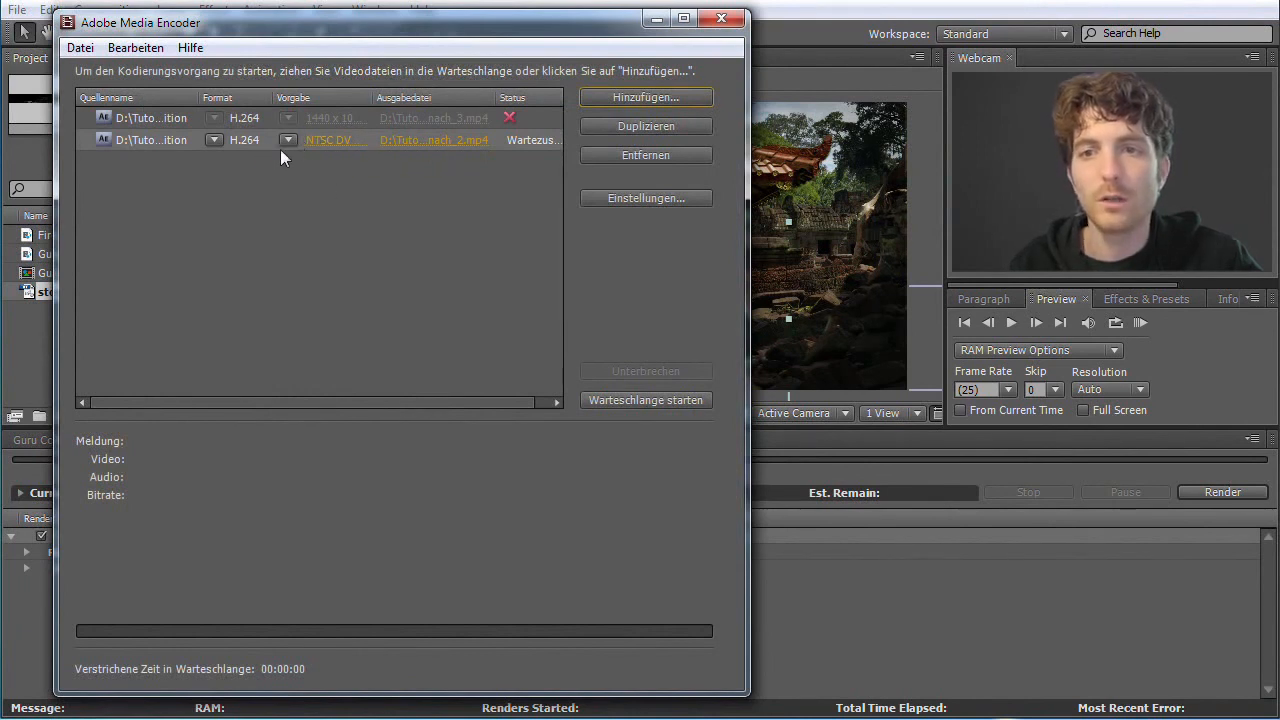
Choose the YouTube Widescreen HD preset for the new queue entry, keeping H.264 as its format
left_click(289, 139)
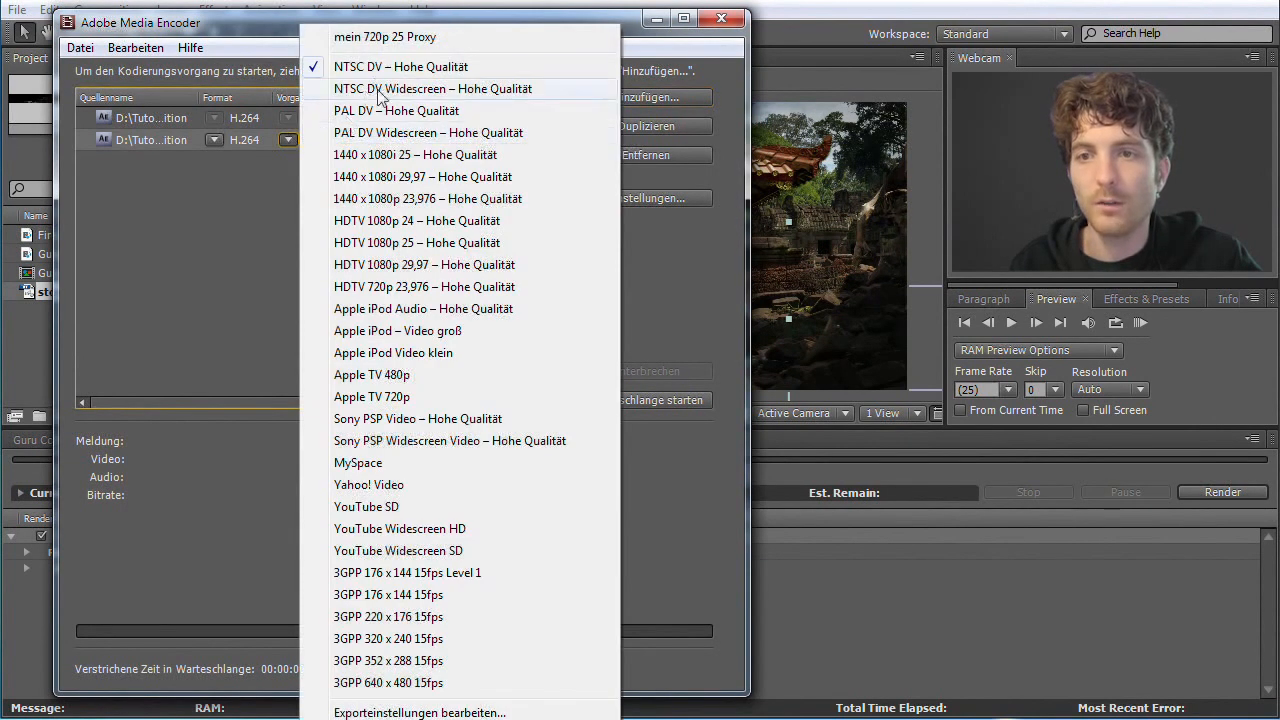
left_click(418, 530)
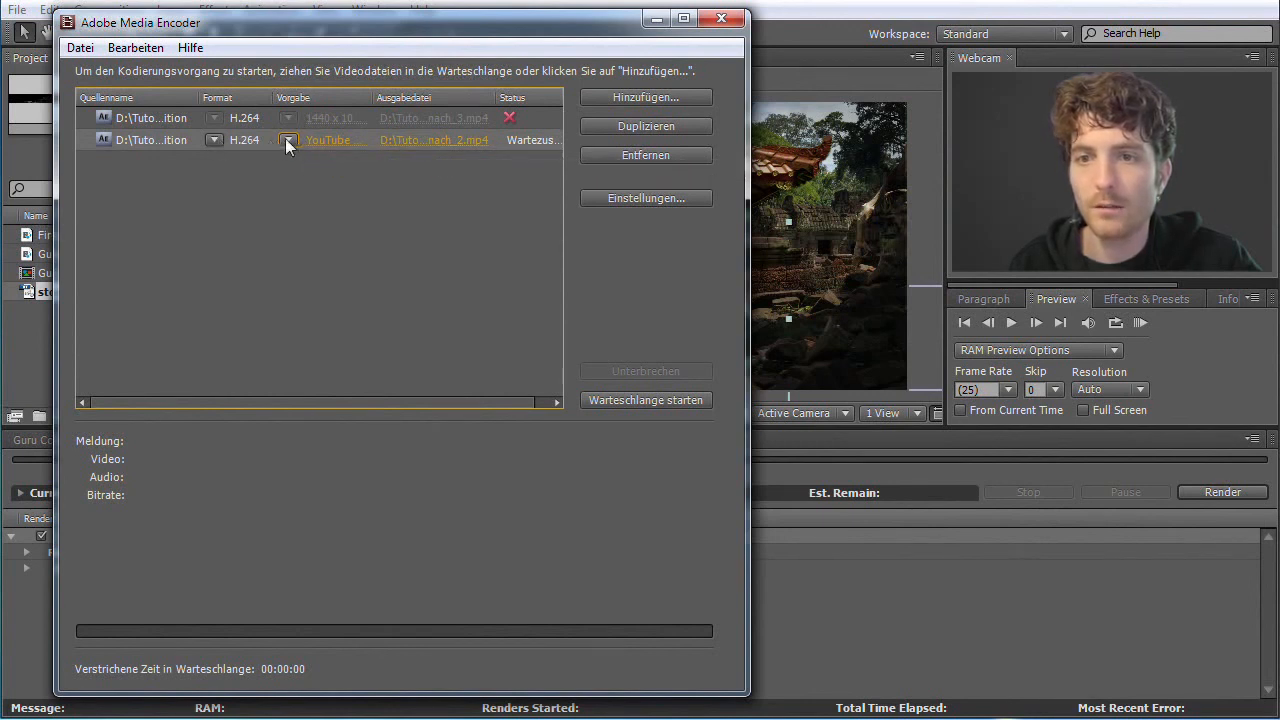
left_click(214, 140)
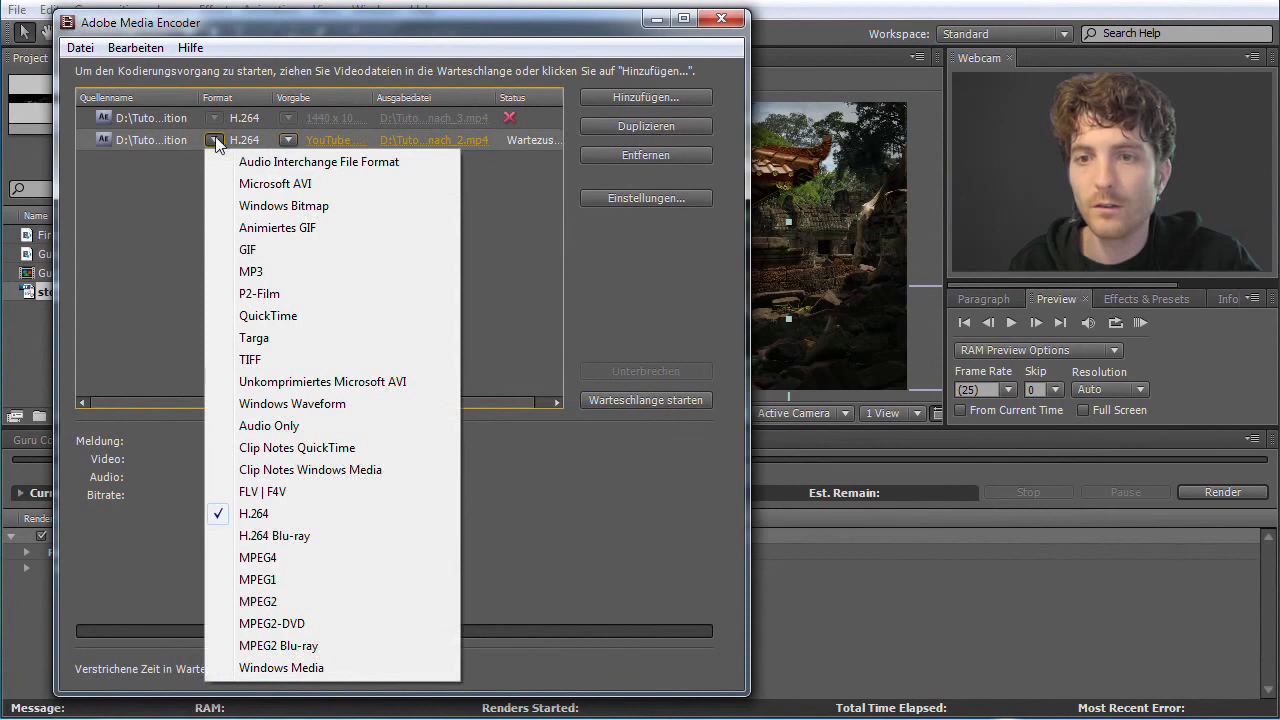
left_click(268, 514)
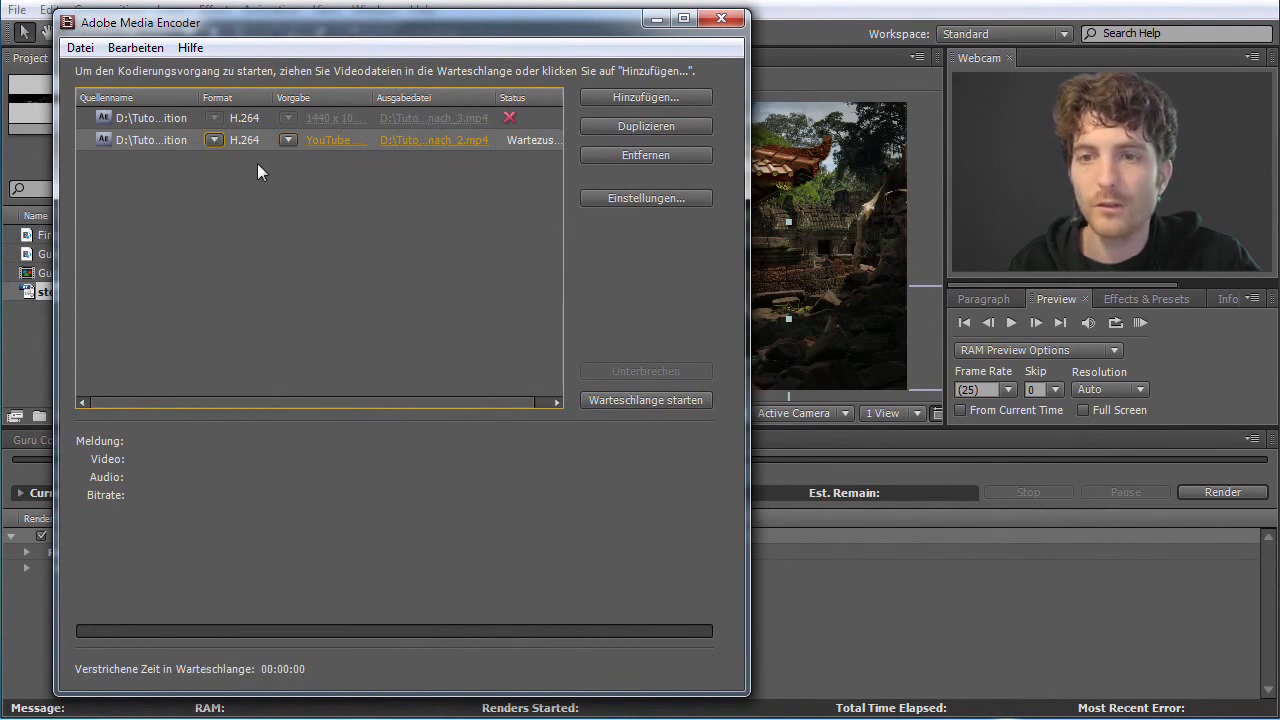
left_click(286, 140)
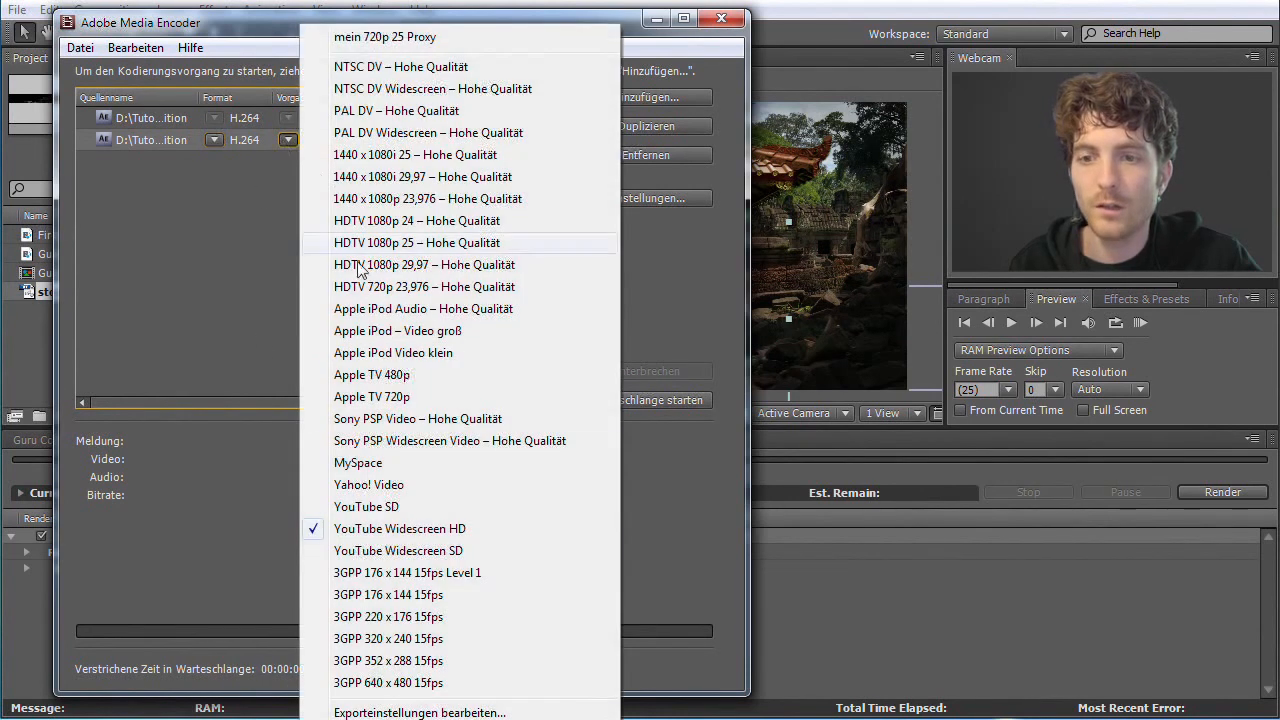
left_click(384, 534)
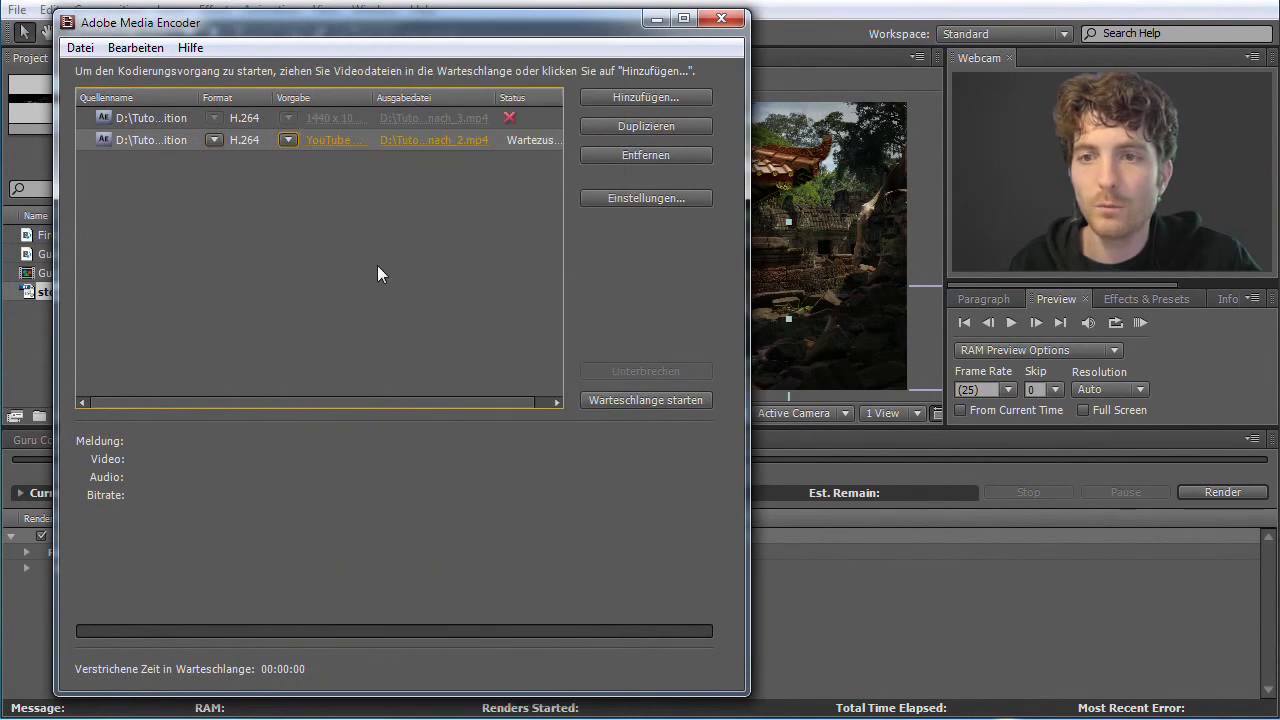
Set the new queue entry's output file to guru_final_video.mp4 in the AE folder
left_click(441, 140)
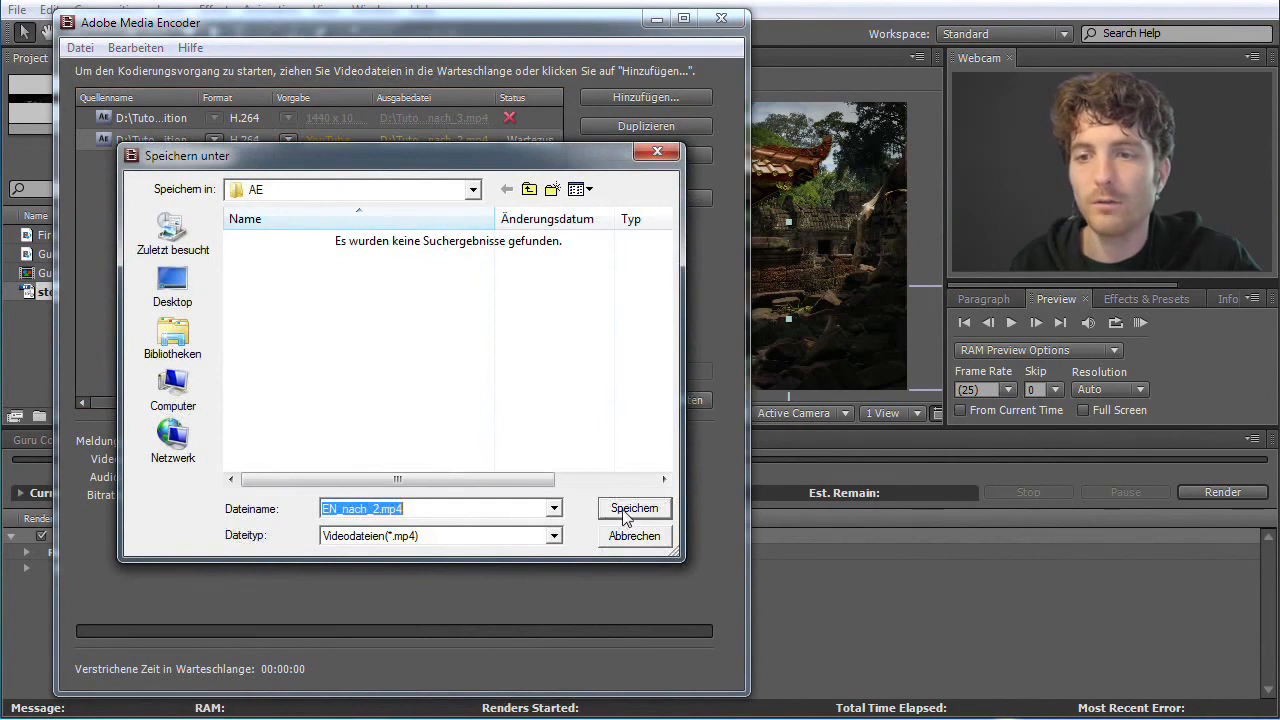
left_click(371, 511)
left_click_drag(373, 510, 291, 508)
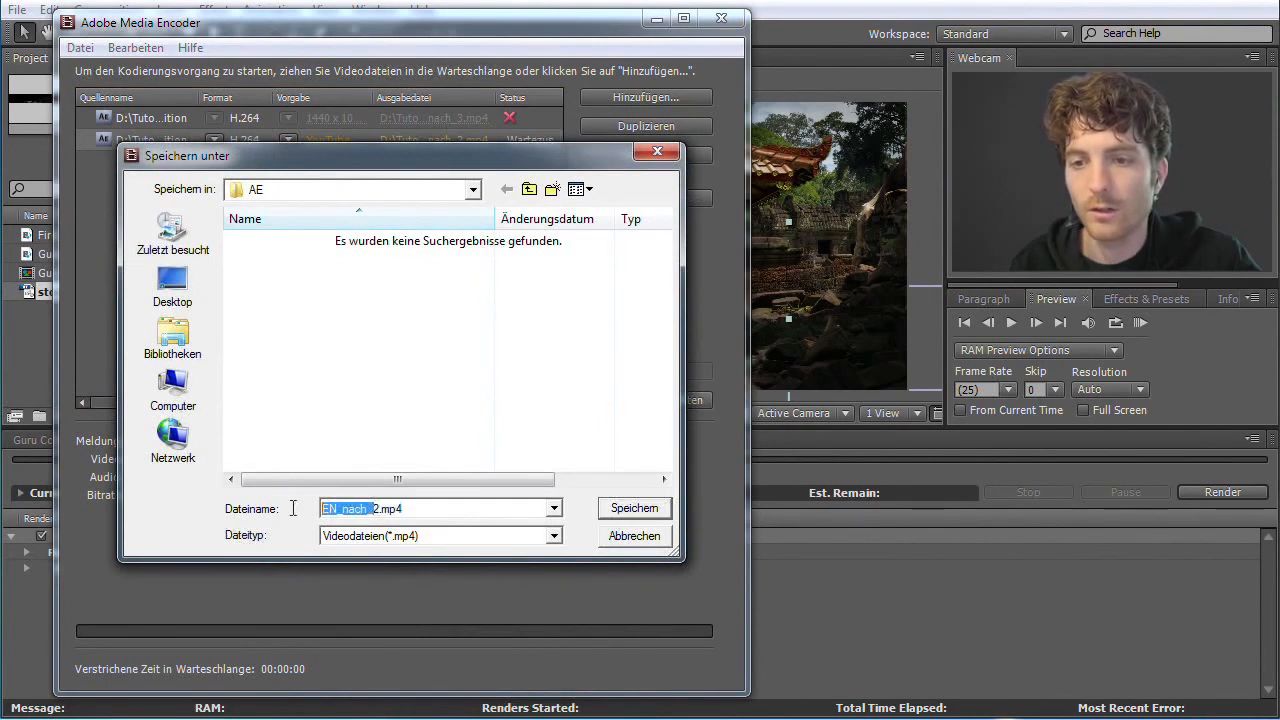
key("BackSpace")
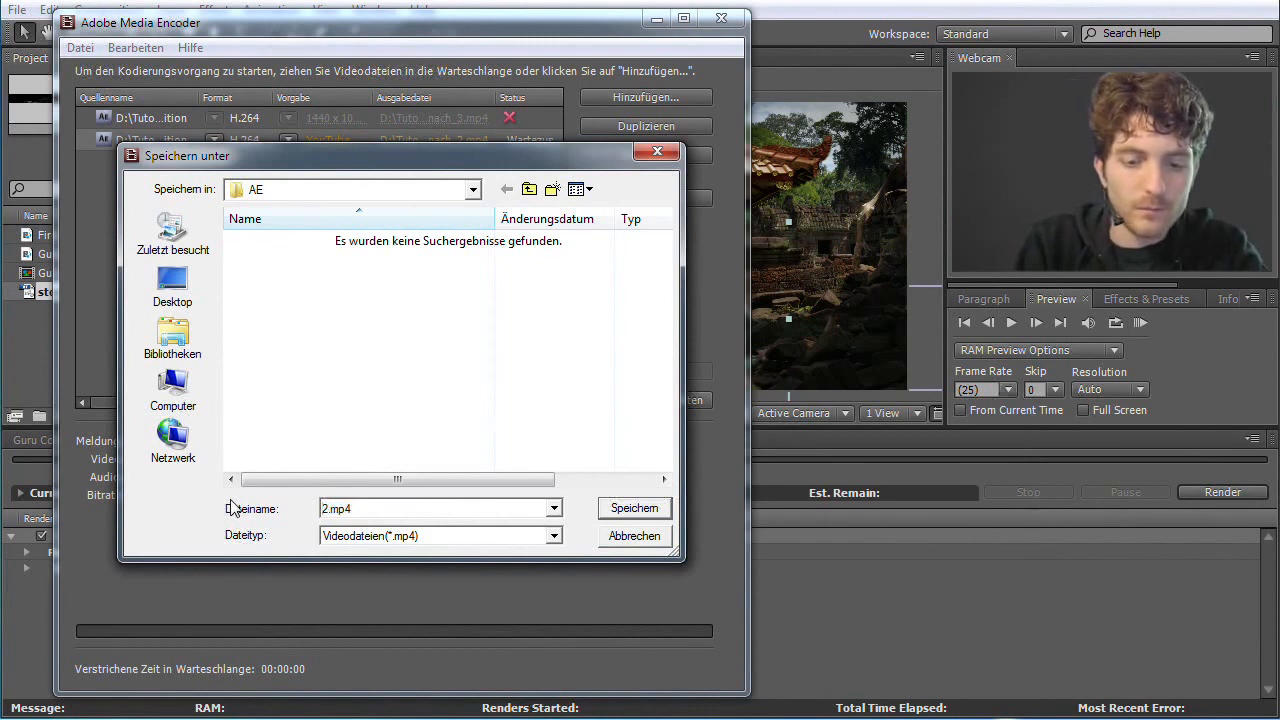
type("guru_final_video")
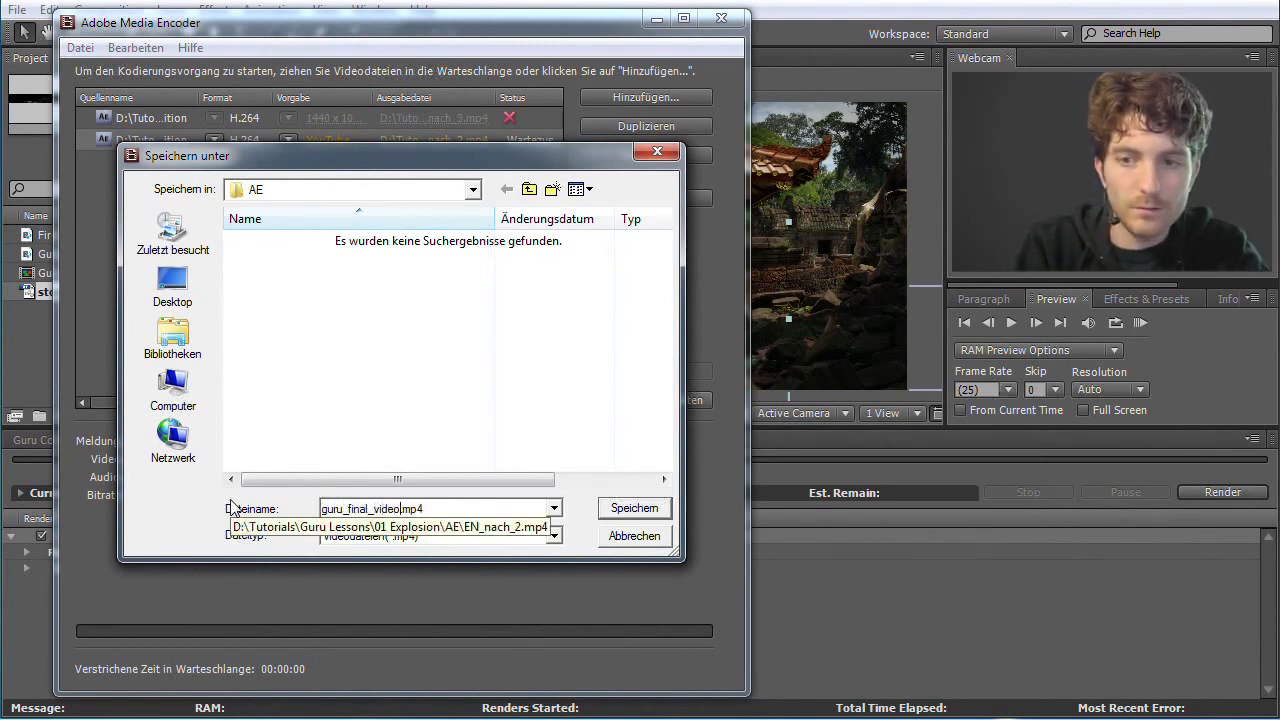
left_click(634, 508)
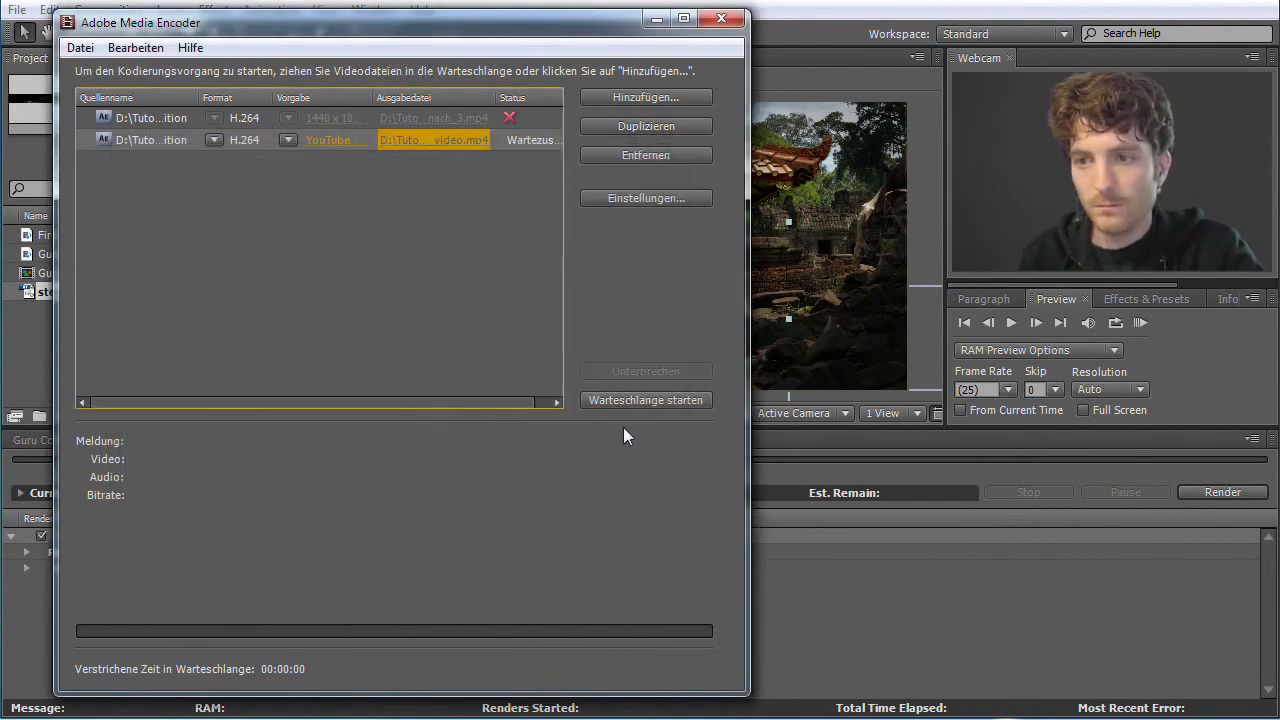